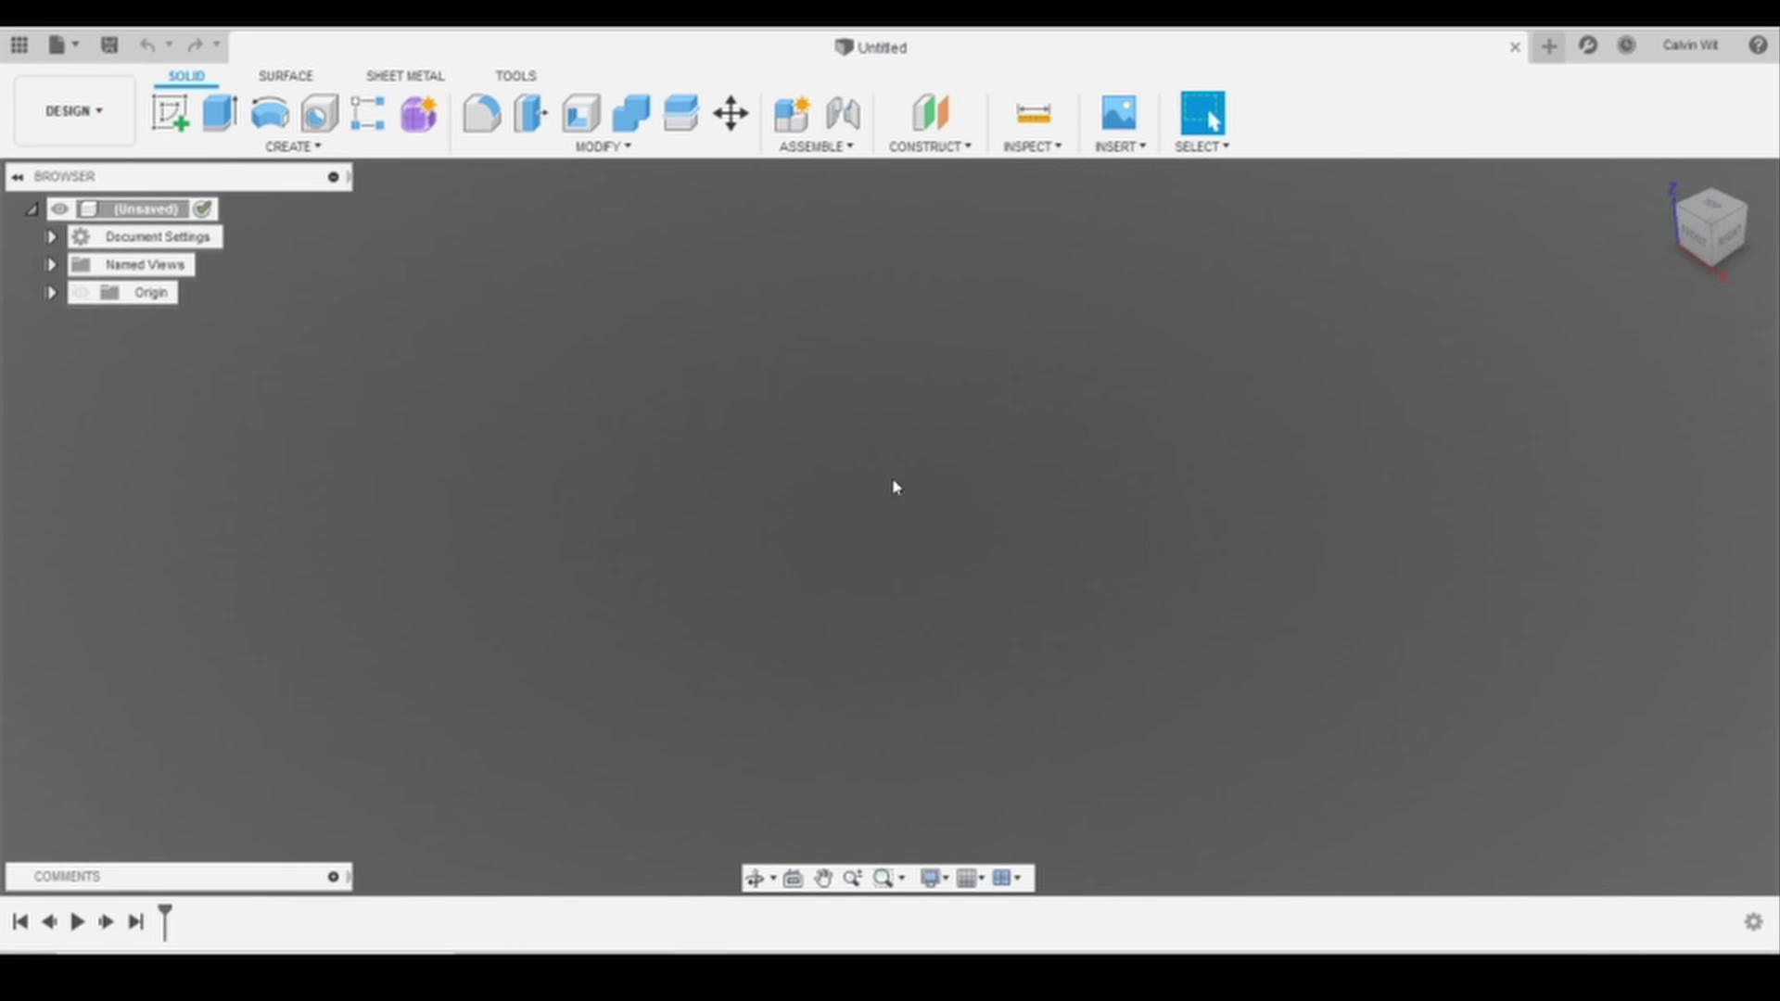
Start a new sketch on the front (XZ) origin plane, viewed from the front
left_click(302, 146)
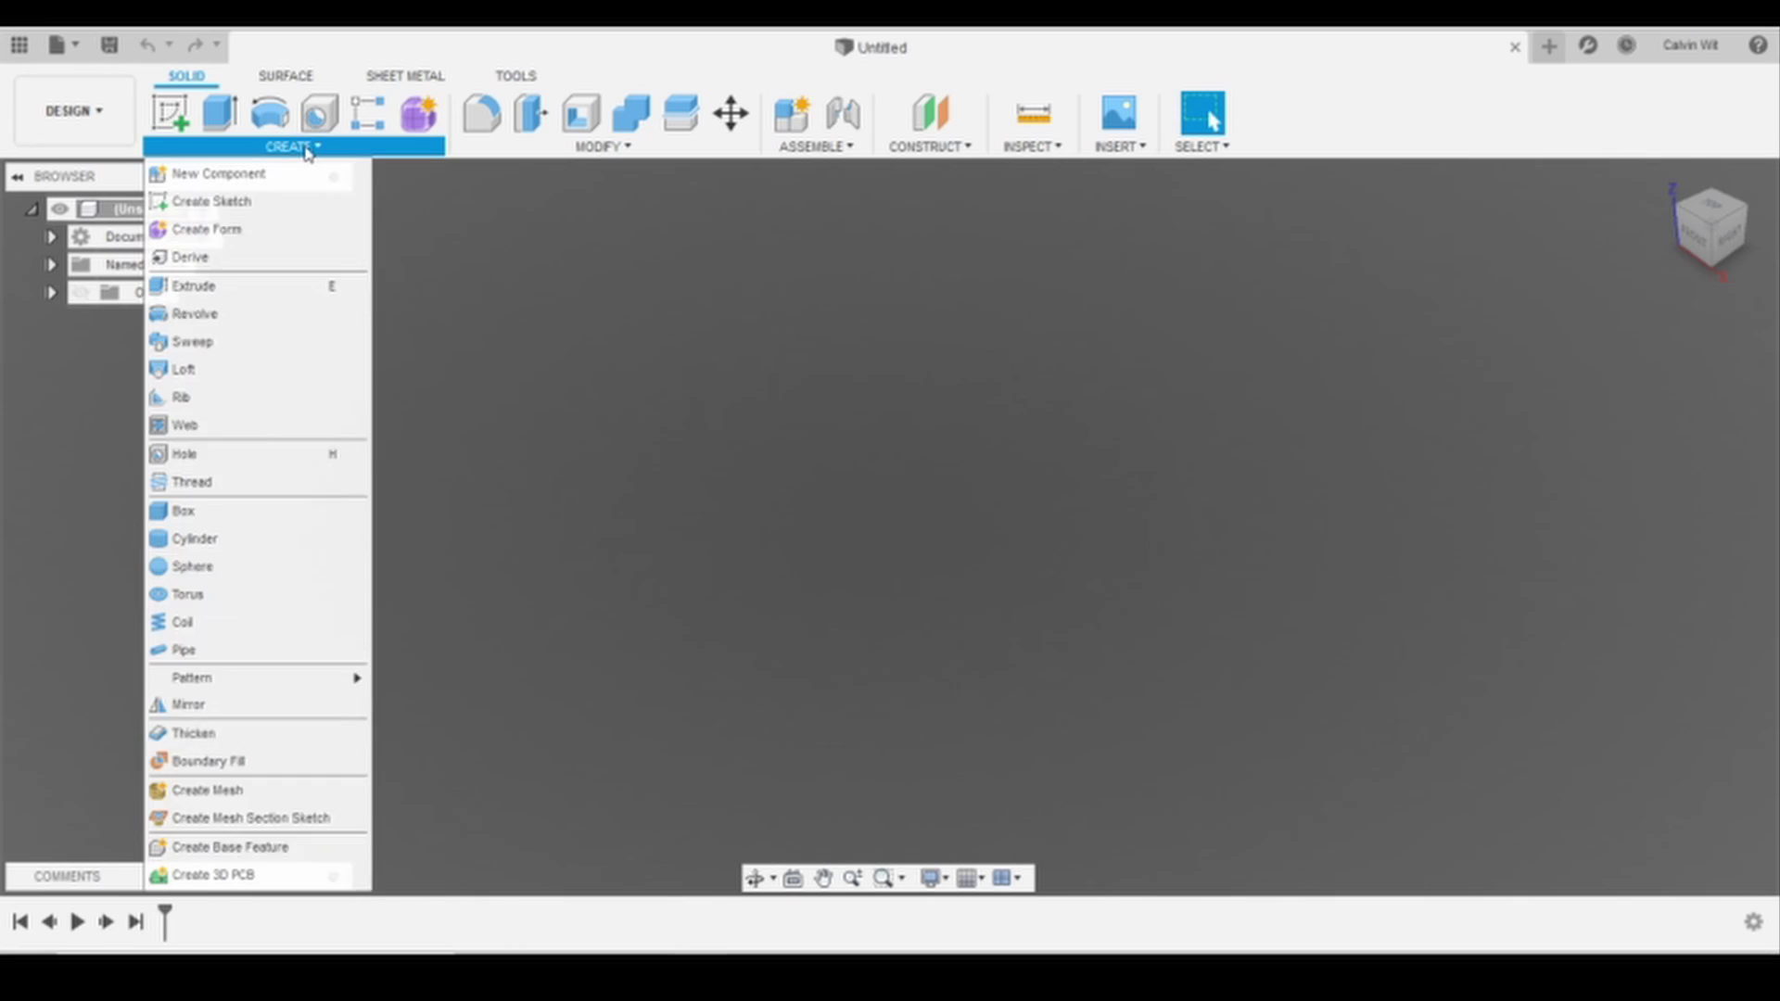
left_click(302, 202)
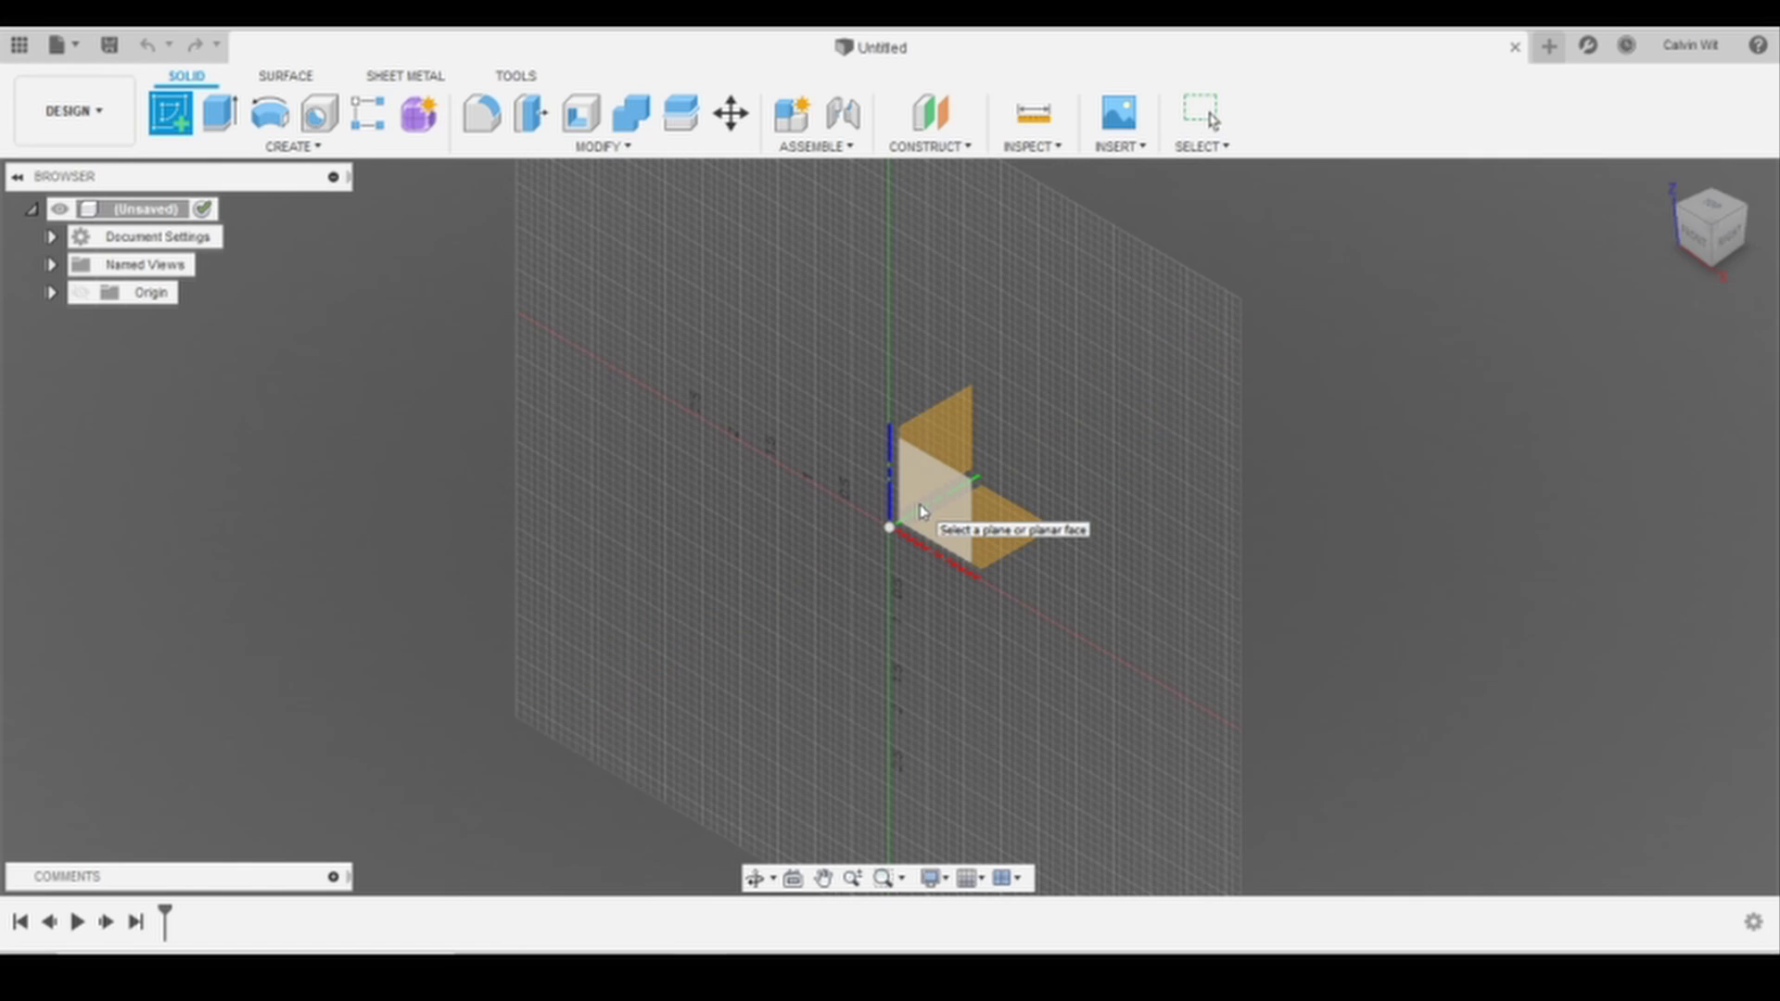
left_click(1695, 239)
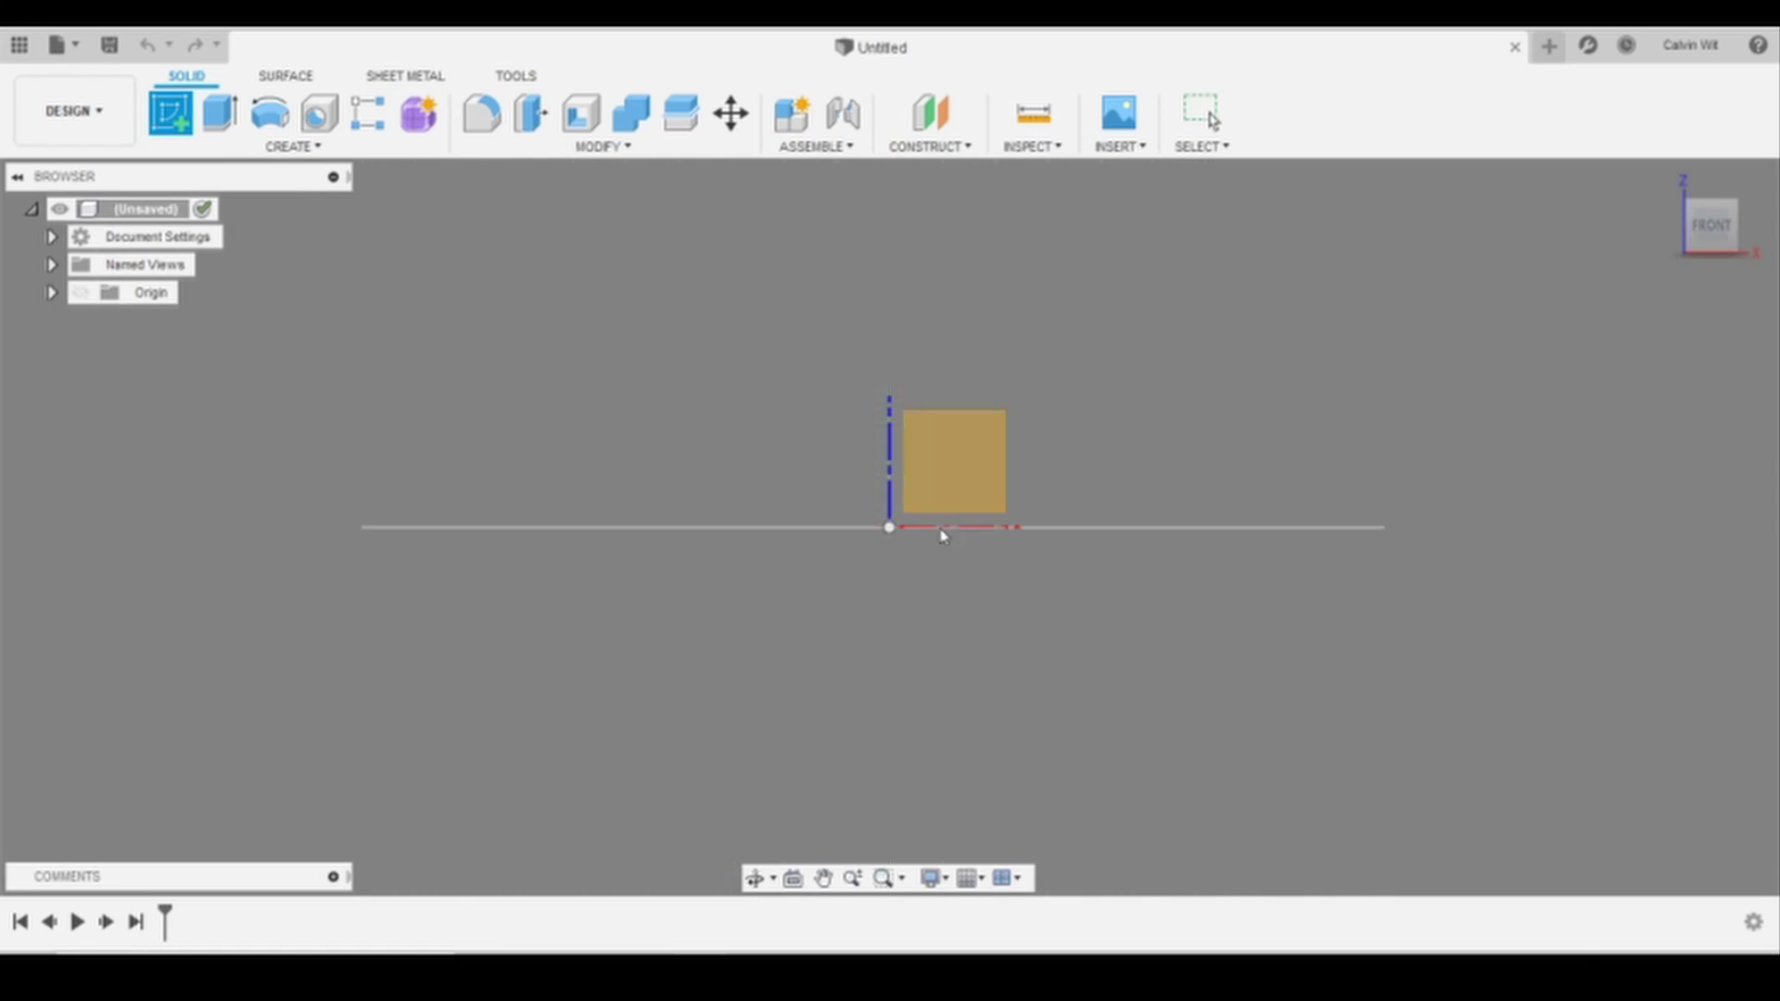
left_click(947, 479)
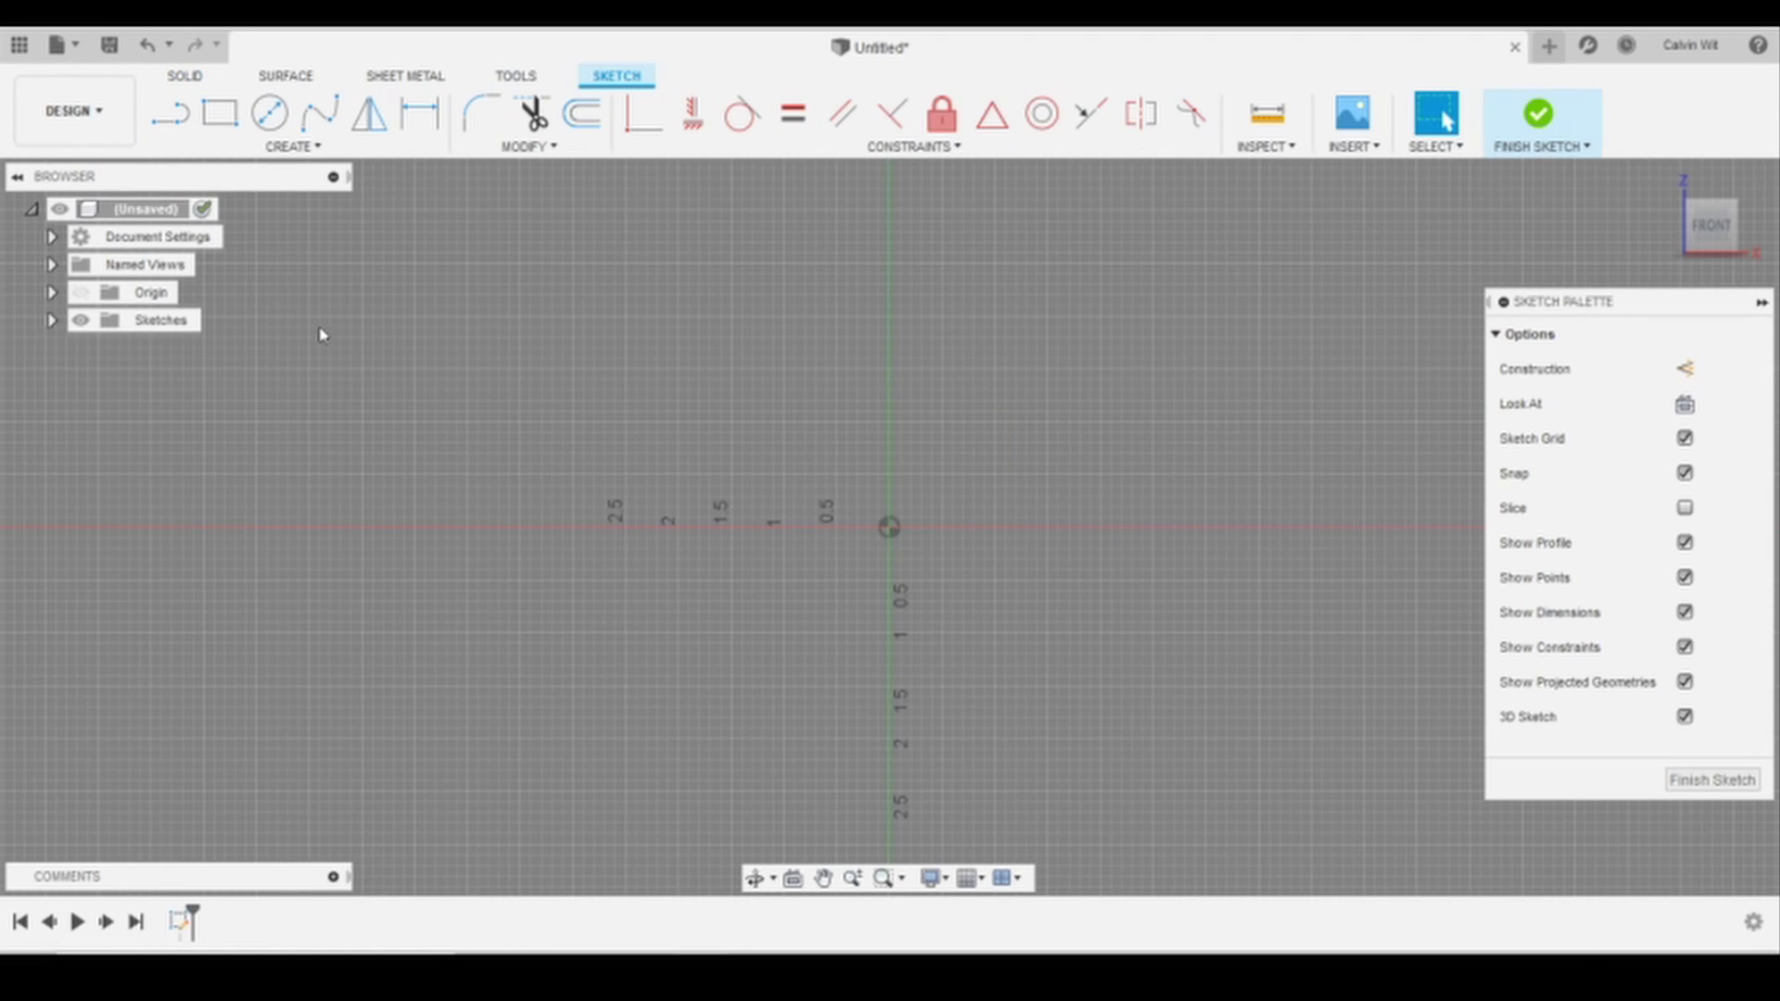
Sketch a center rectangle on the origin, 2 in high and about 6 in wide
left_click(299, 146)
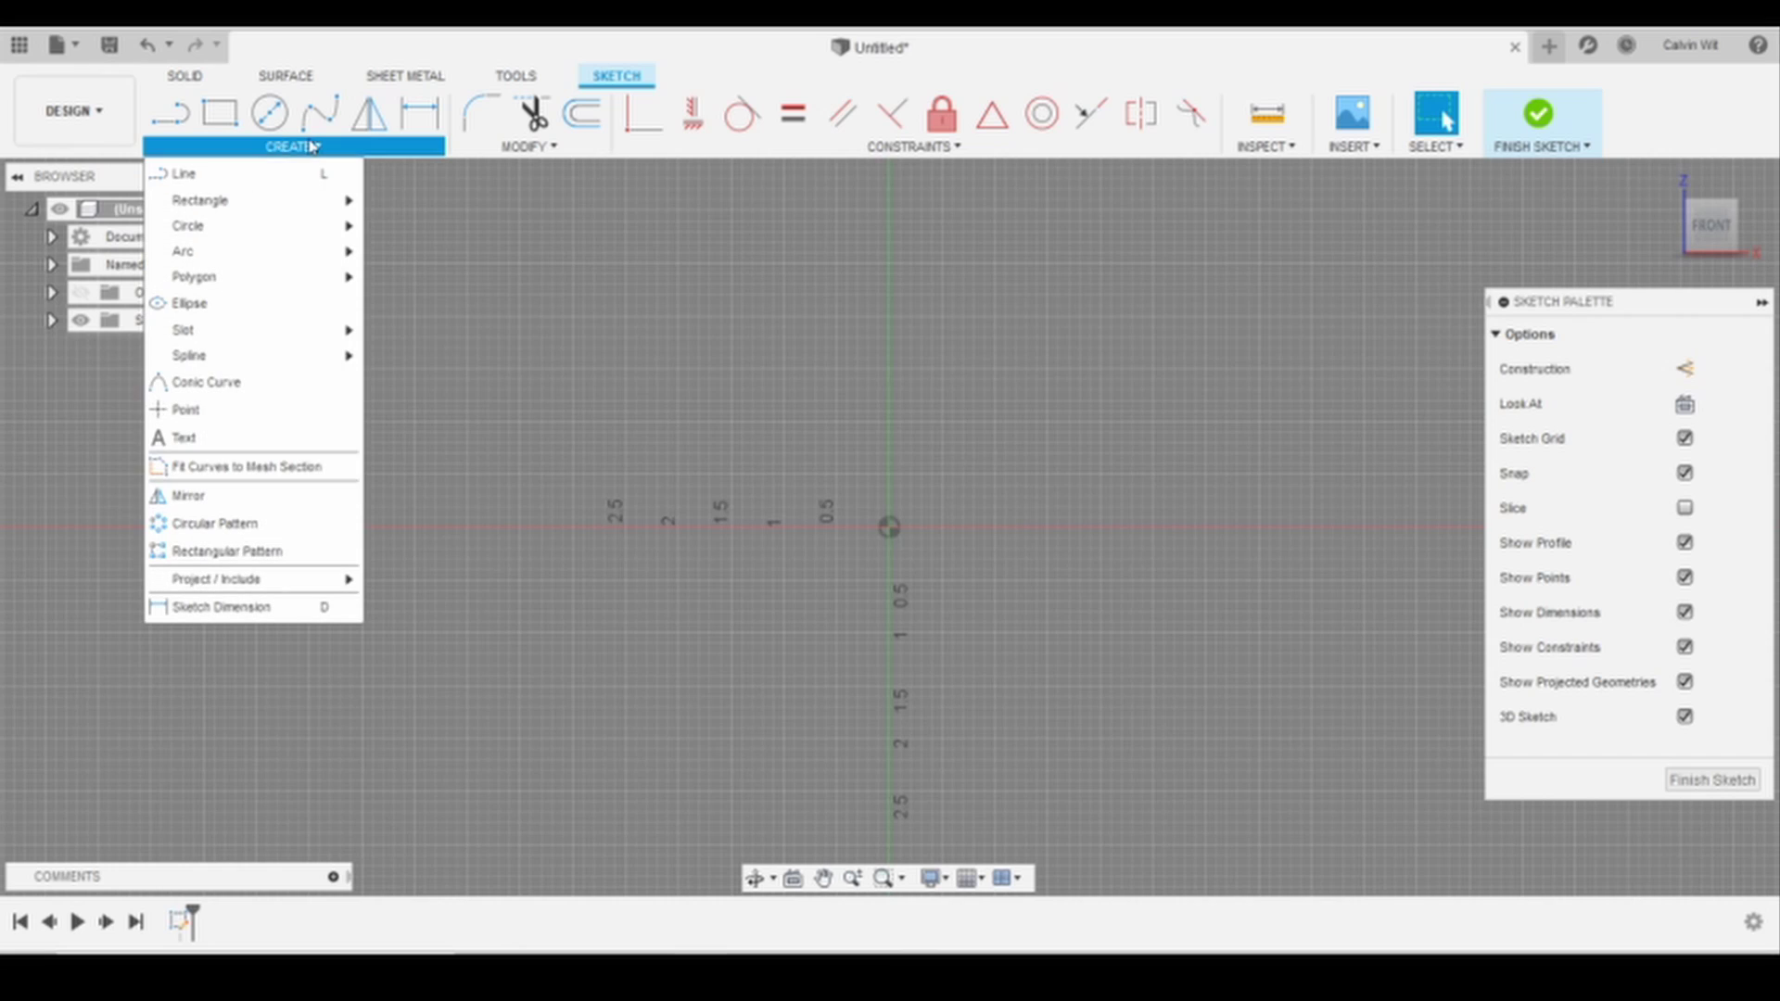
mouse_move(320, 199)
left_click(419, 258)
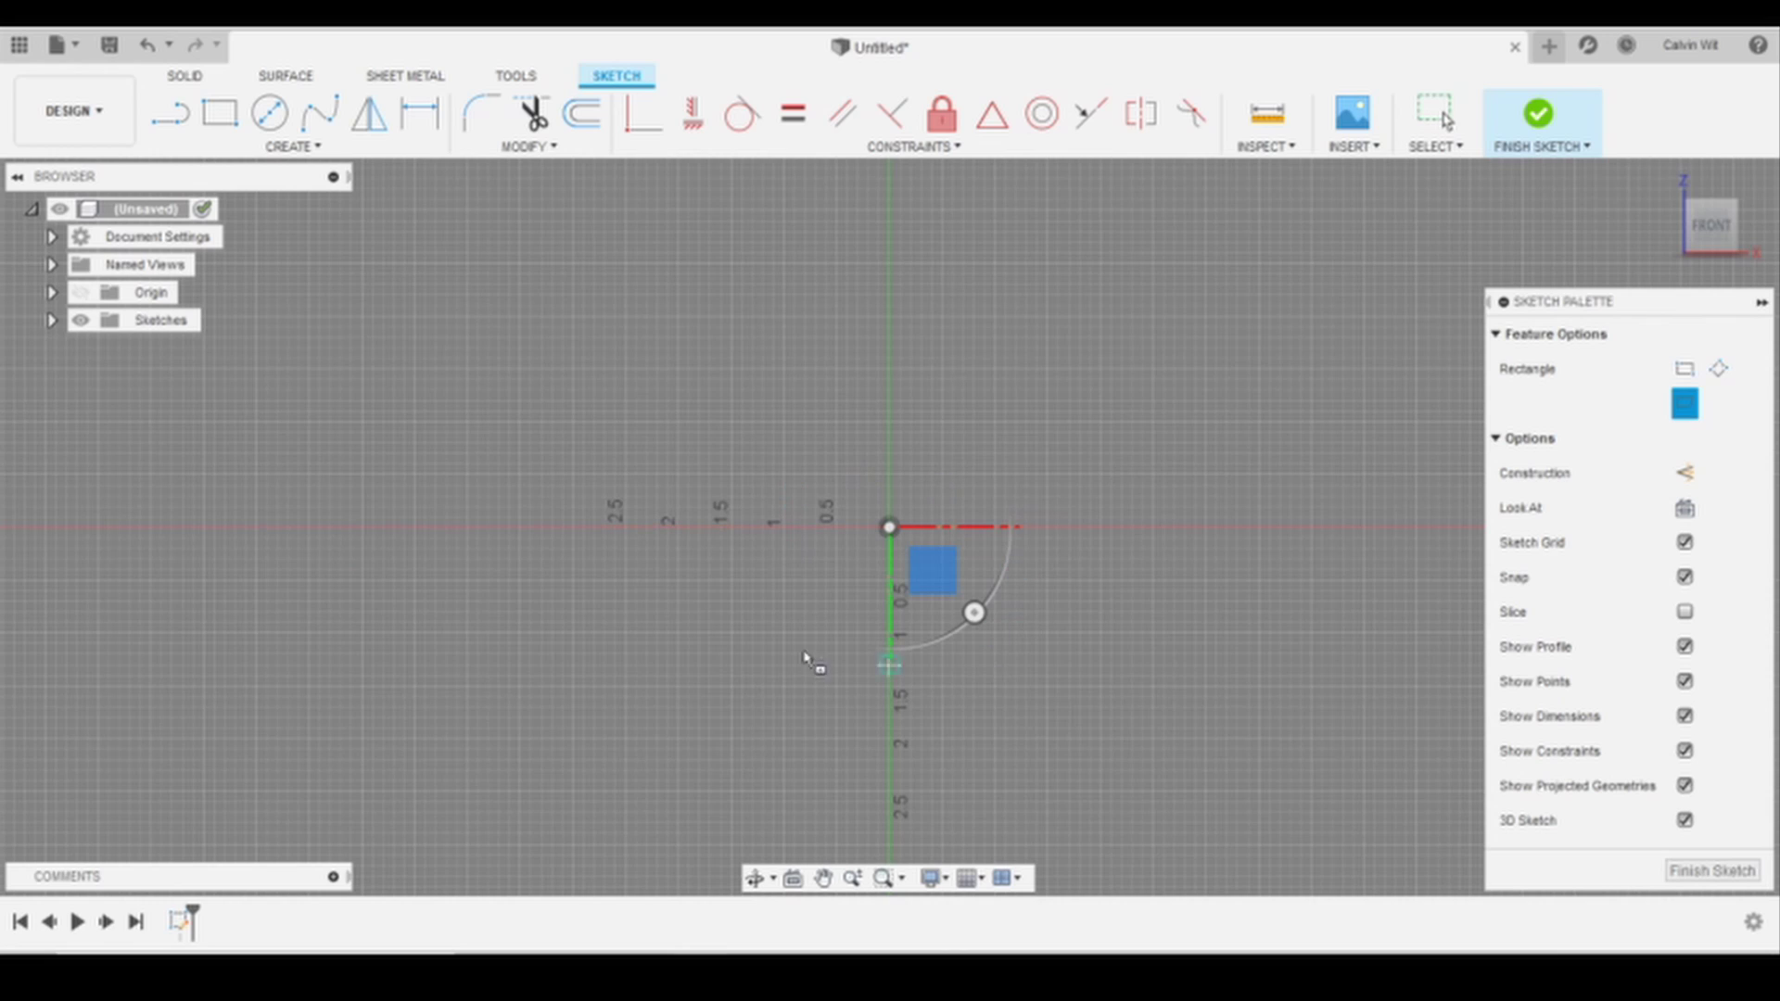
left_click(889, 527)
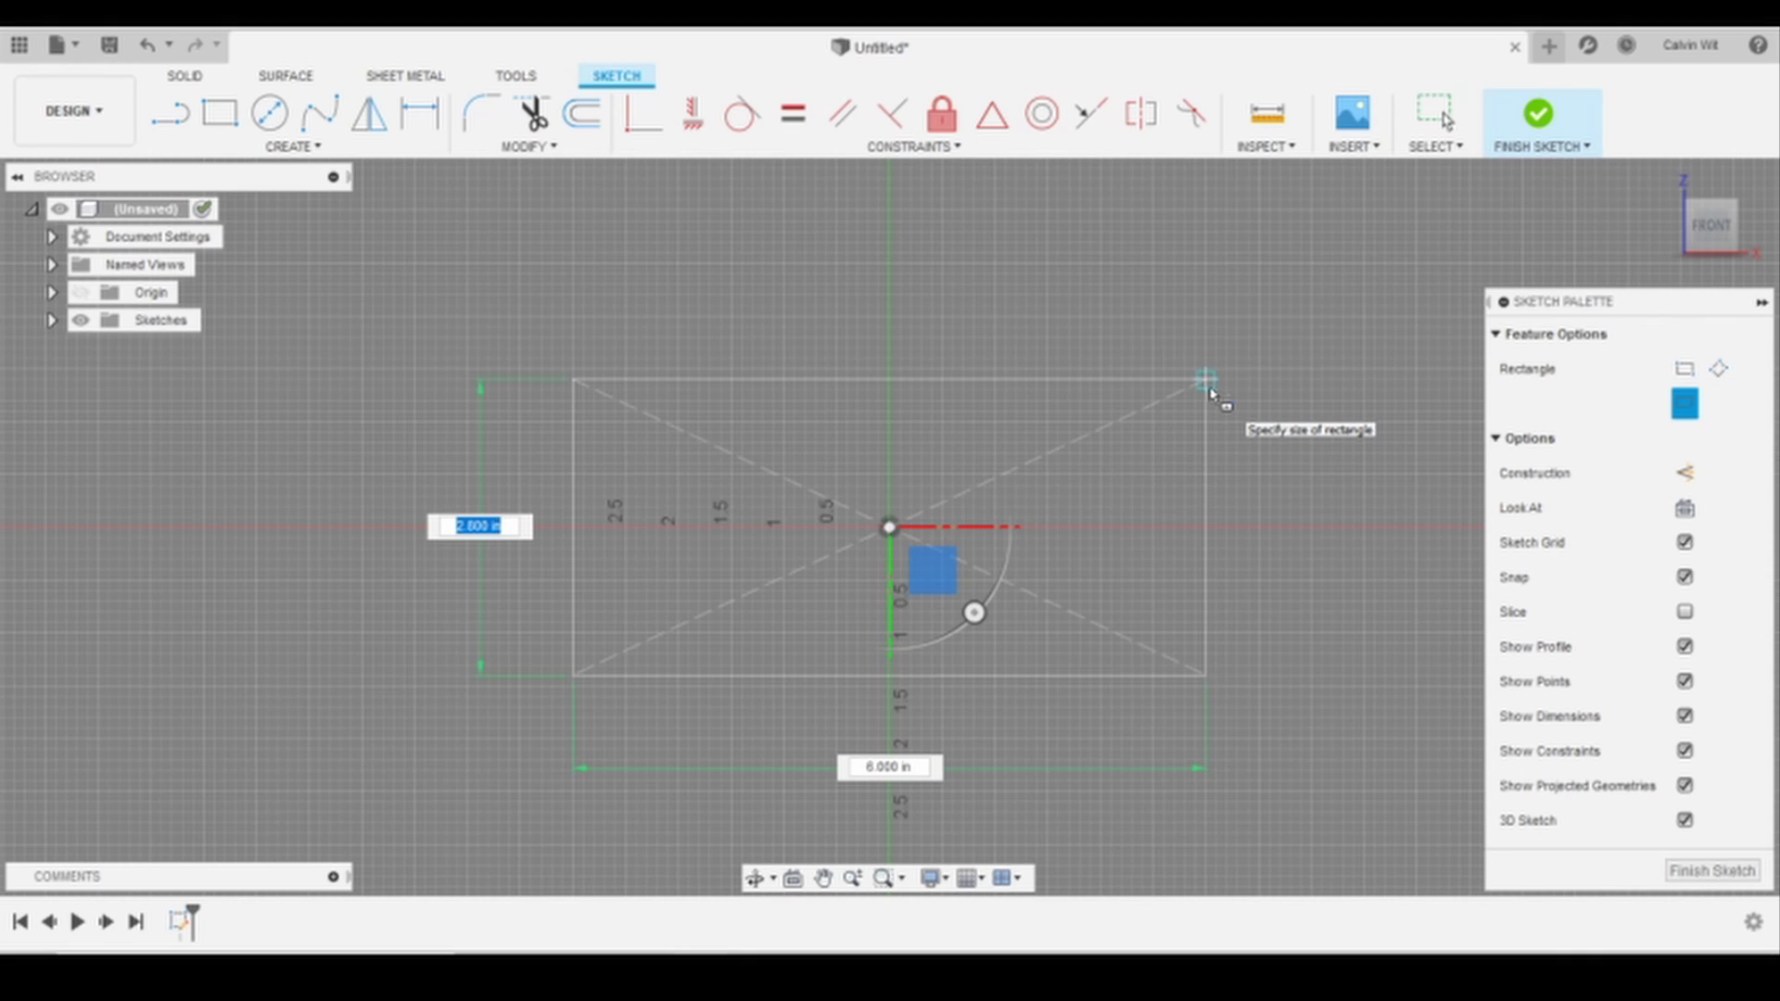
type("3")
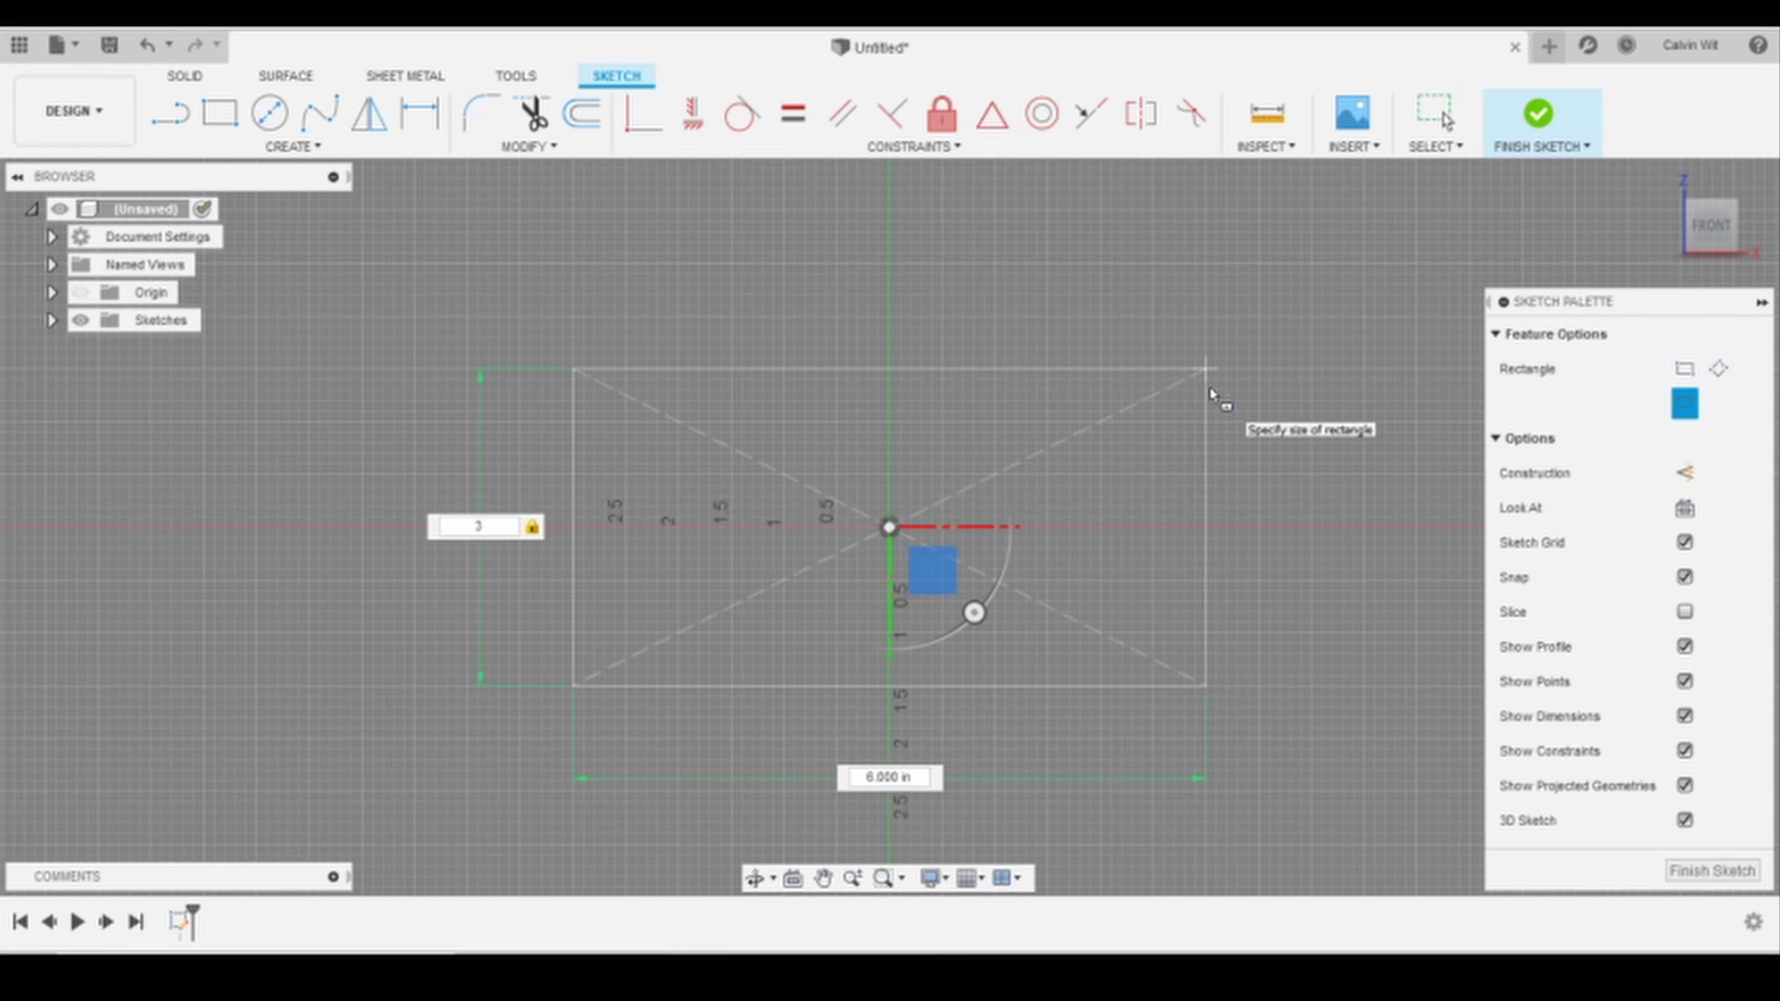
type("2")
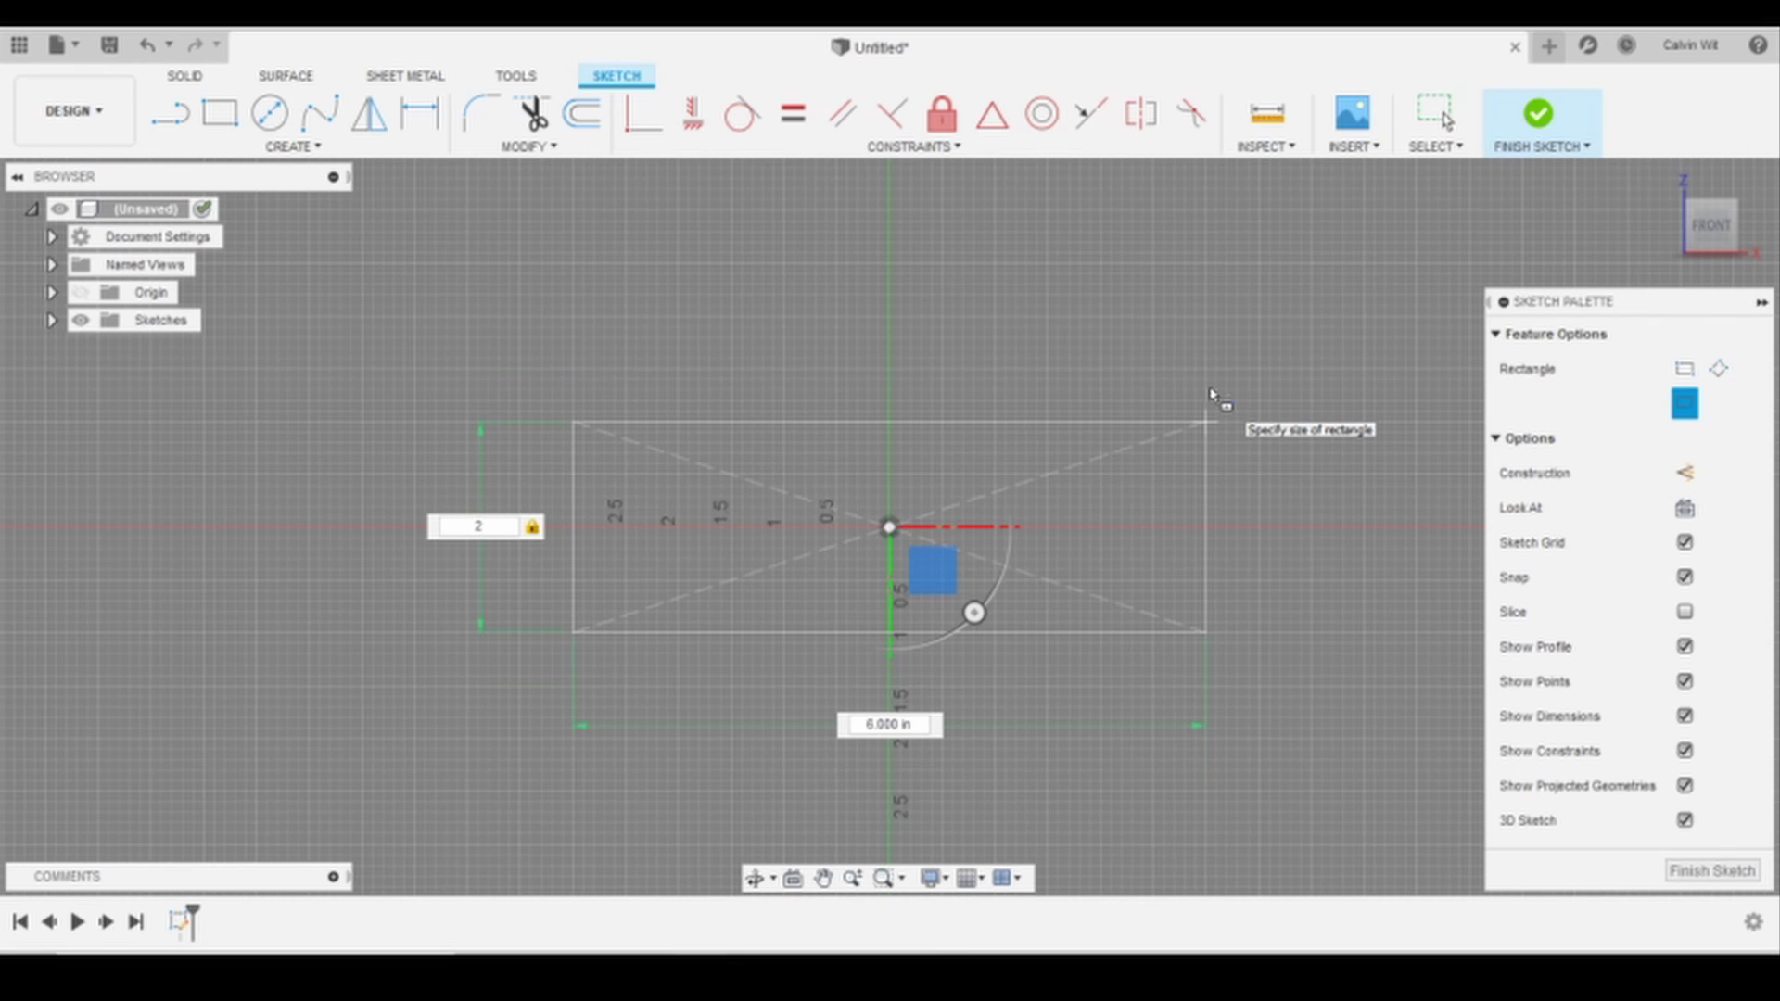
key("Return")
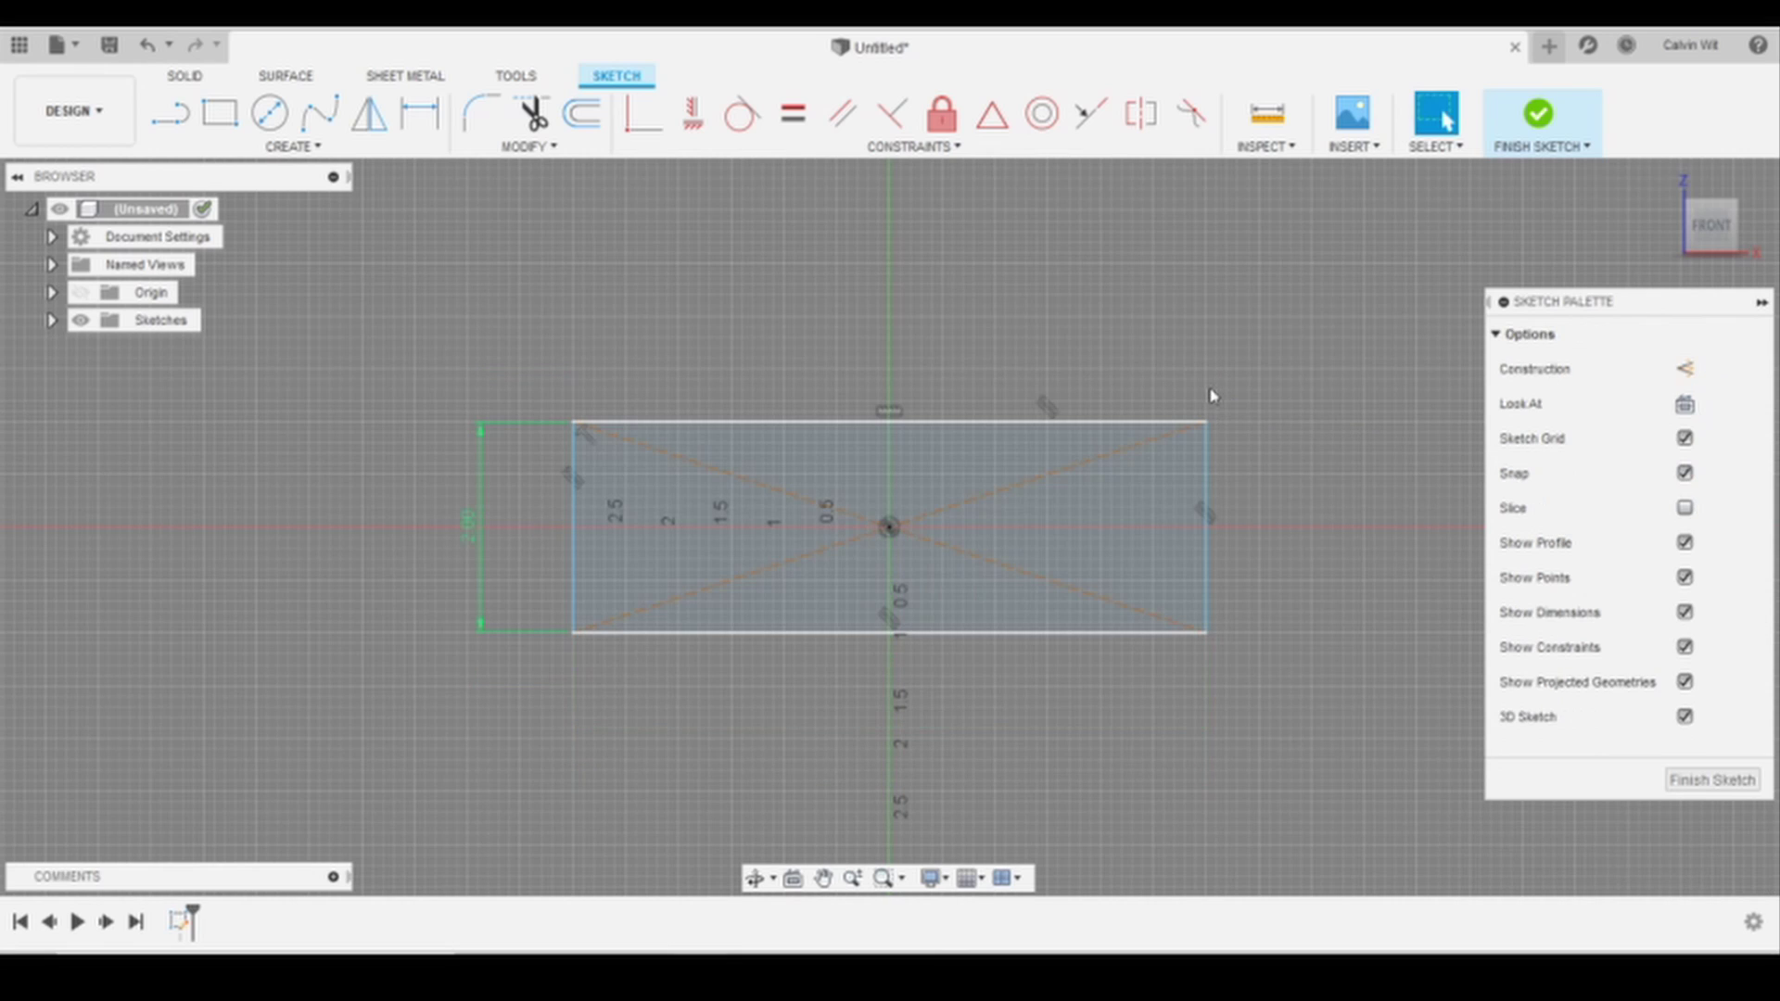
Dimension the distance between the rectangle's two vertical sides as 6 in, placed above the rectangle
left_click(631, 612)
key("d")
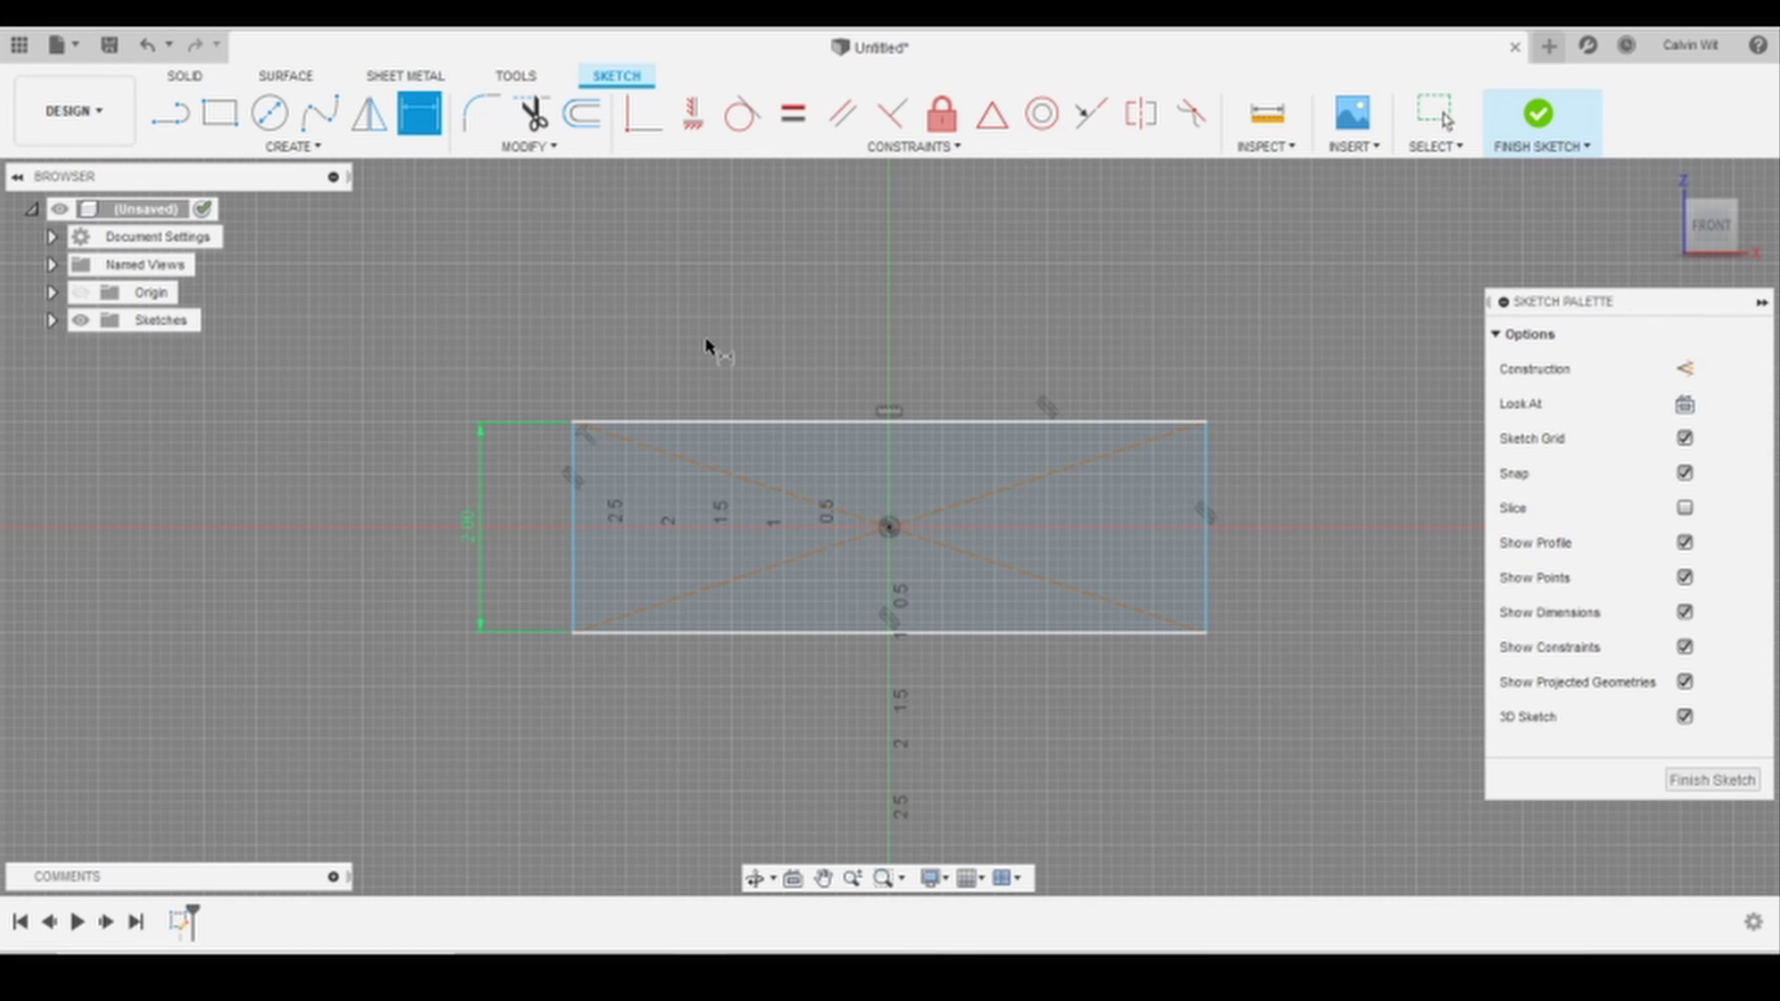
left_click(575, 521)
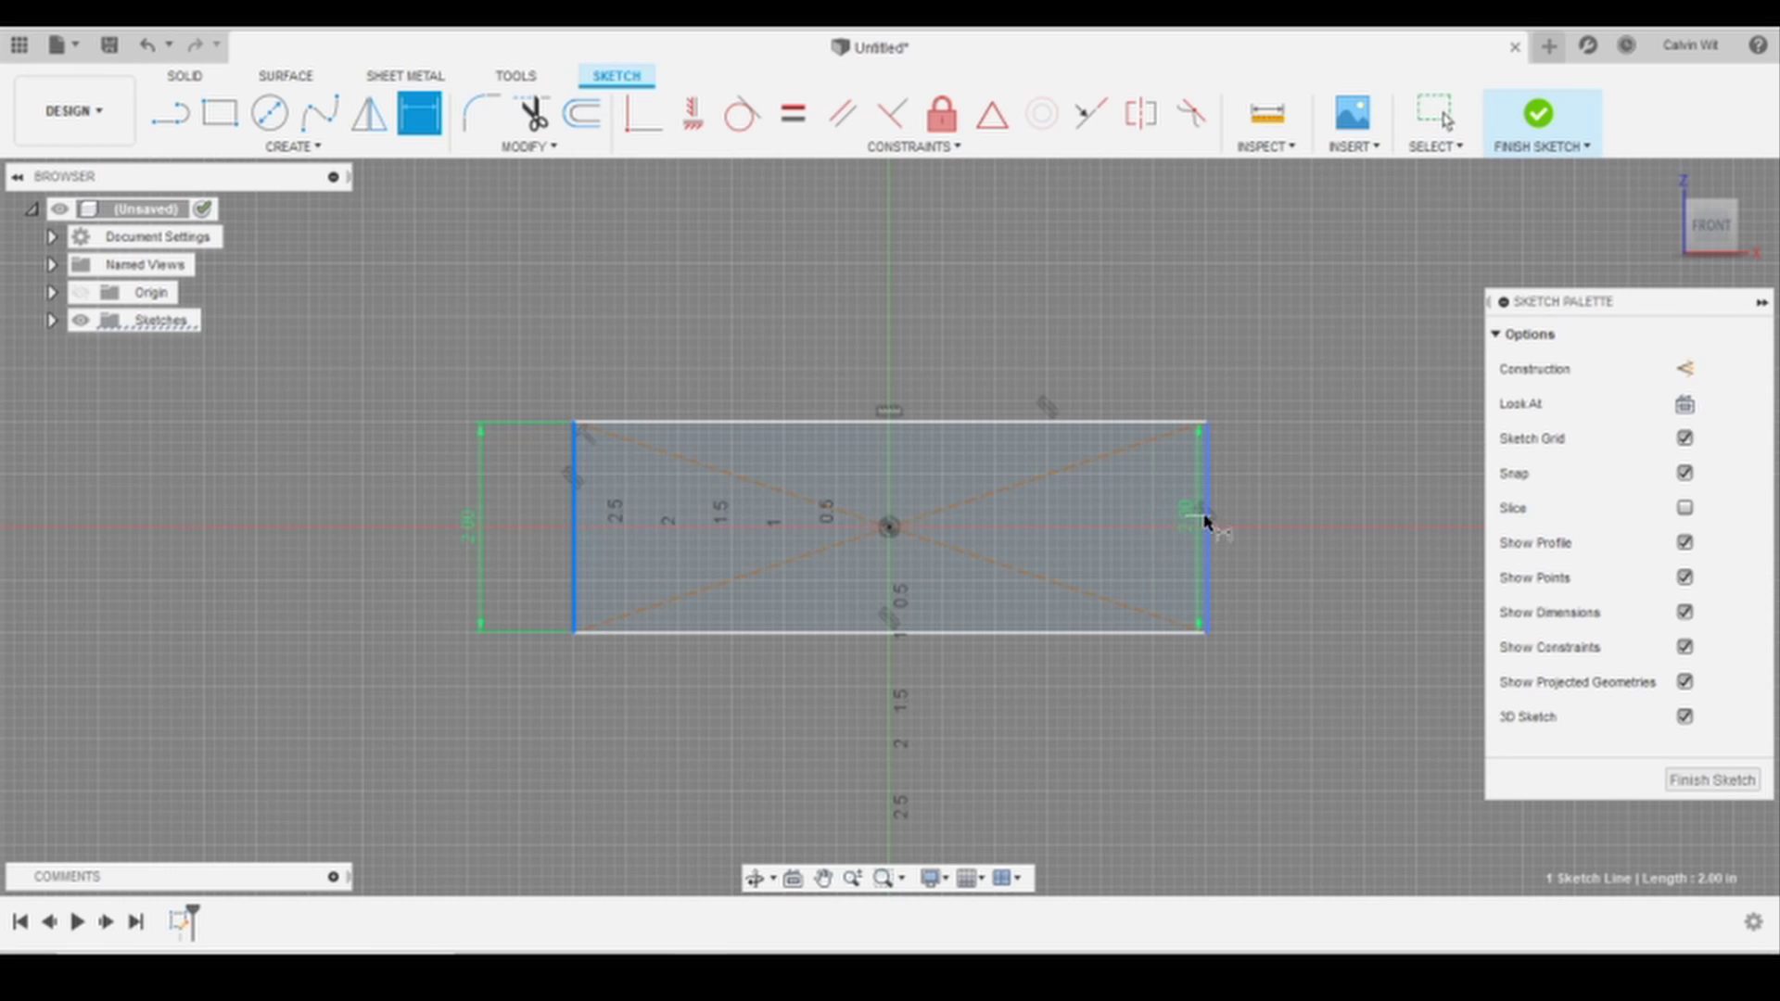
left_click(1205, 521)
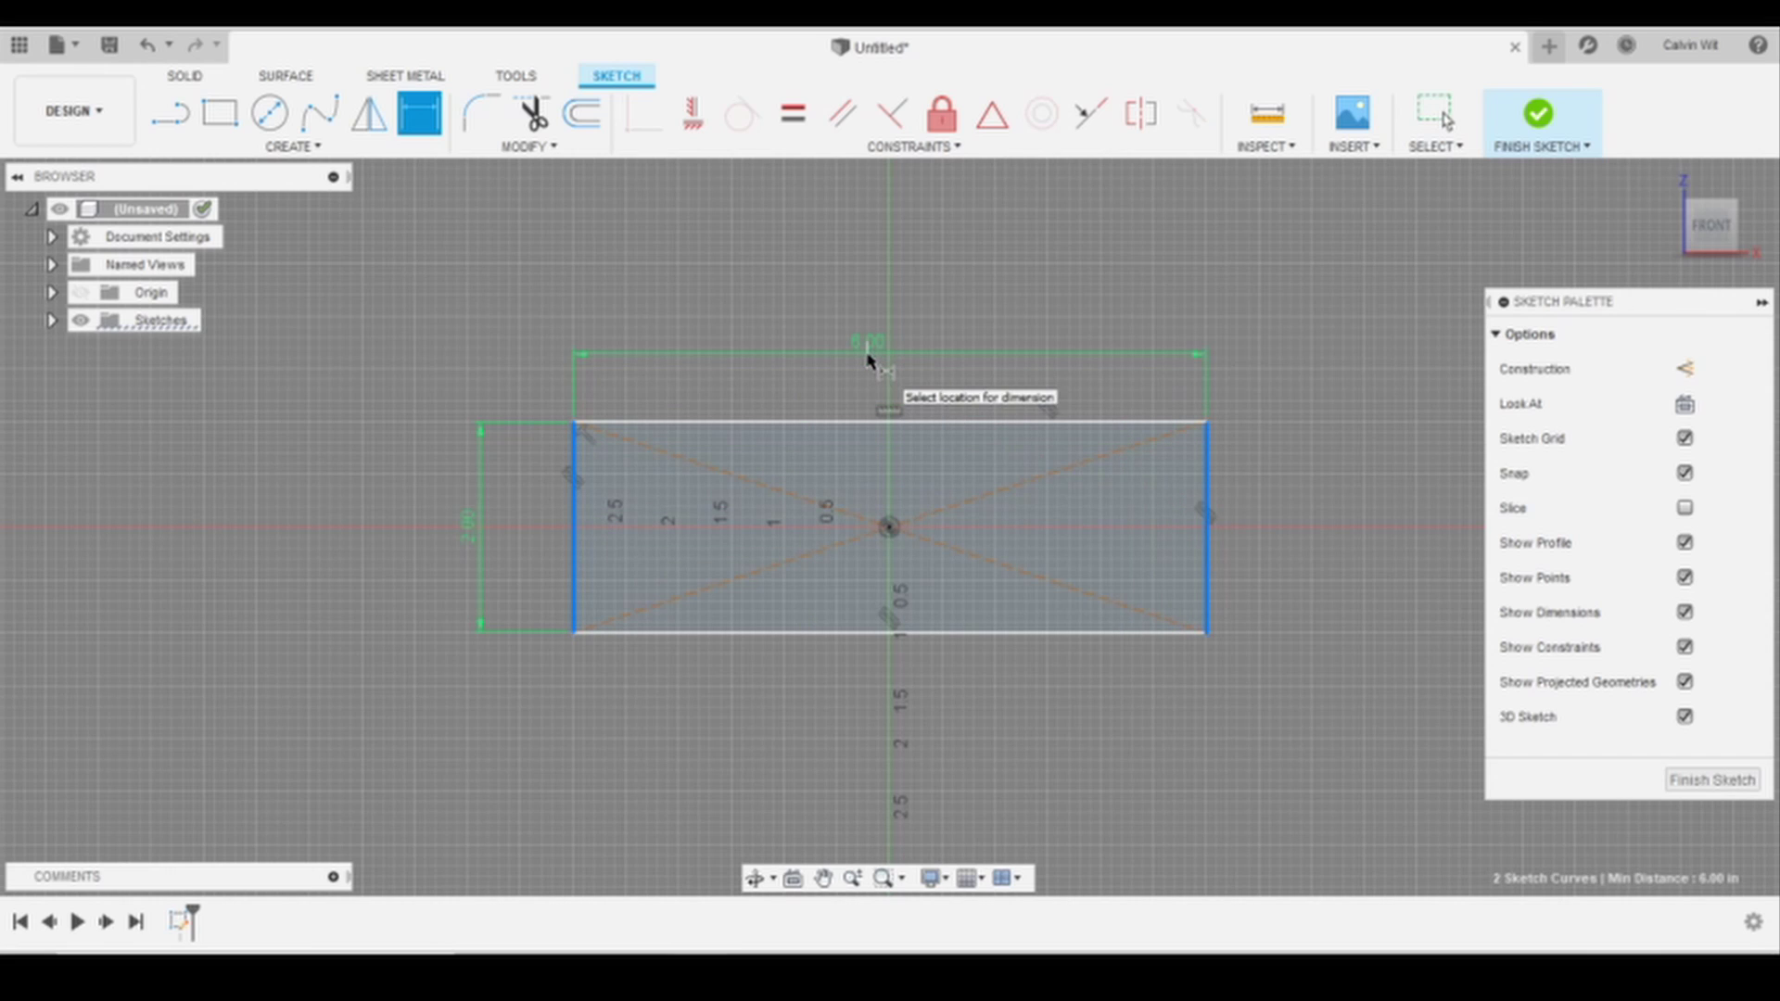
left_click(868, 360)
type("6")
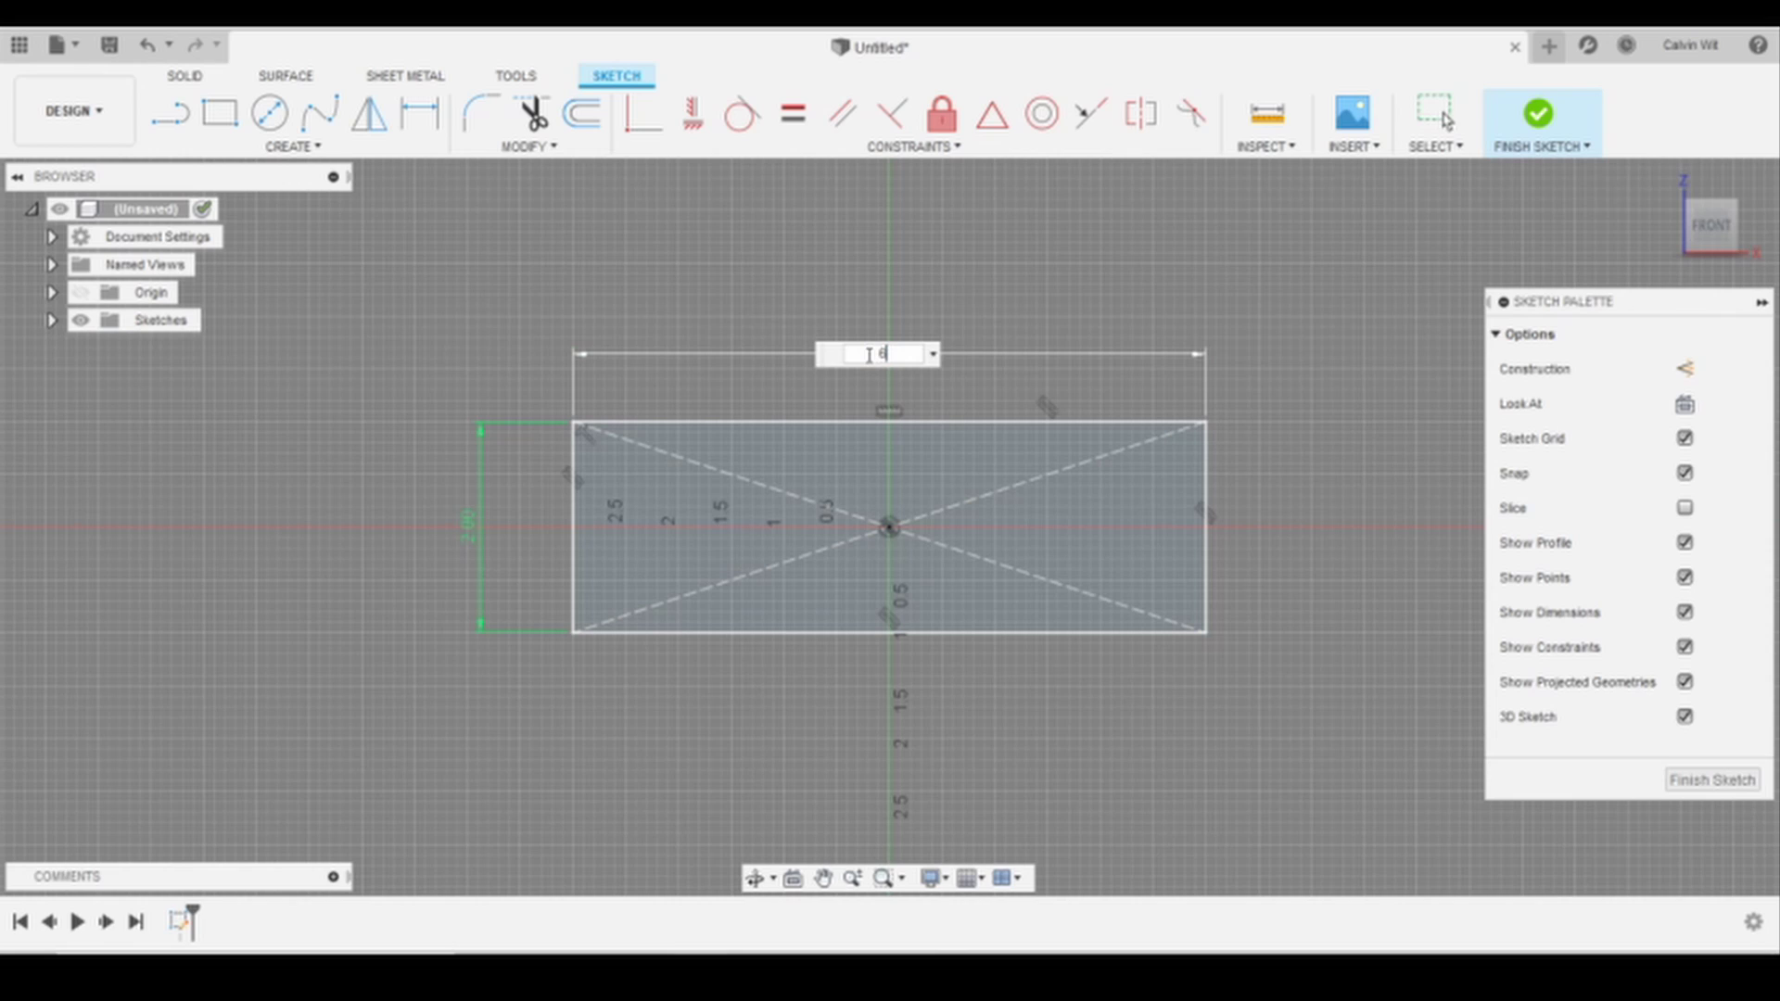
key("Return")
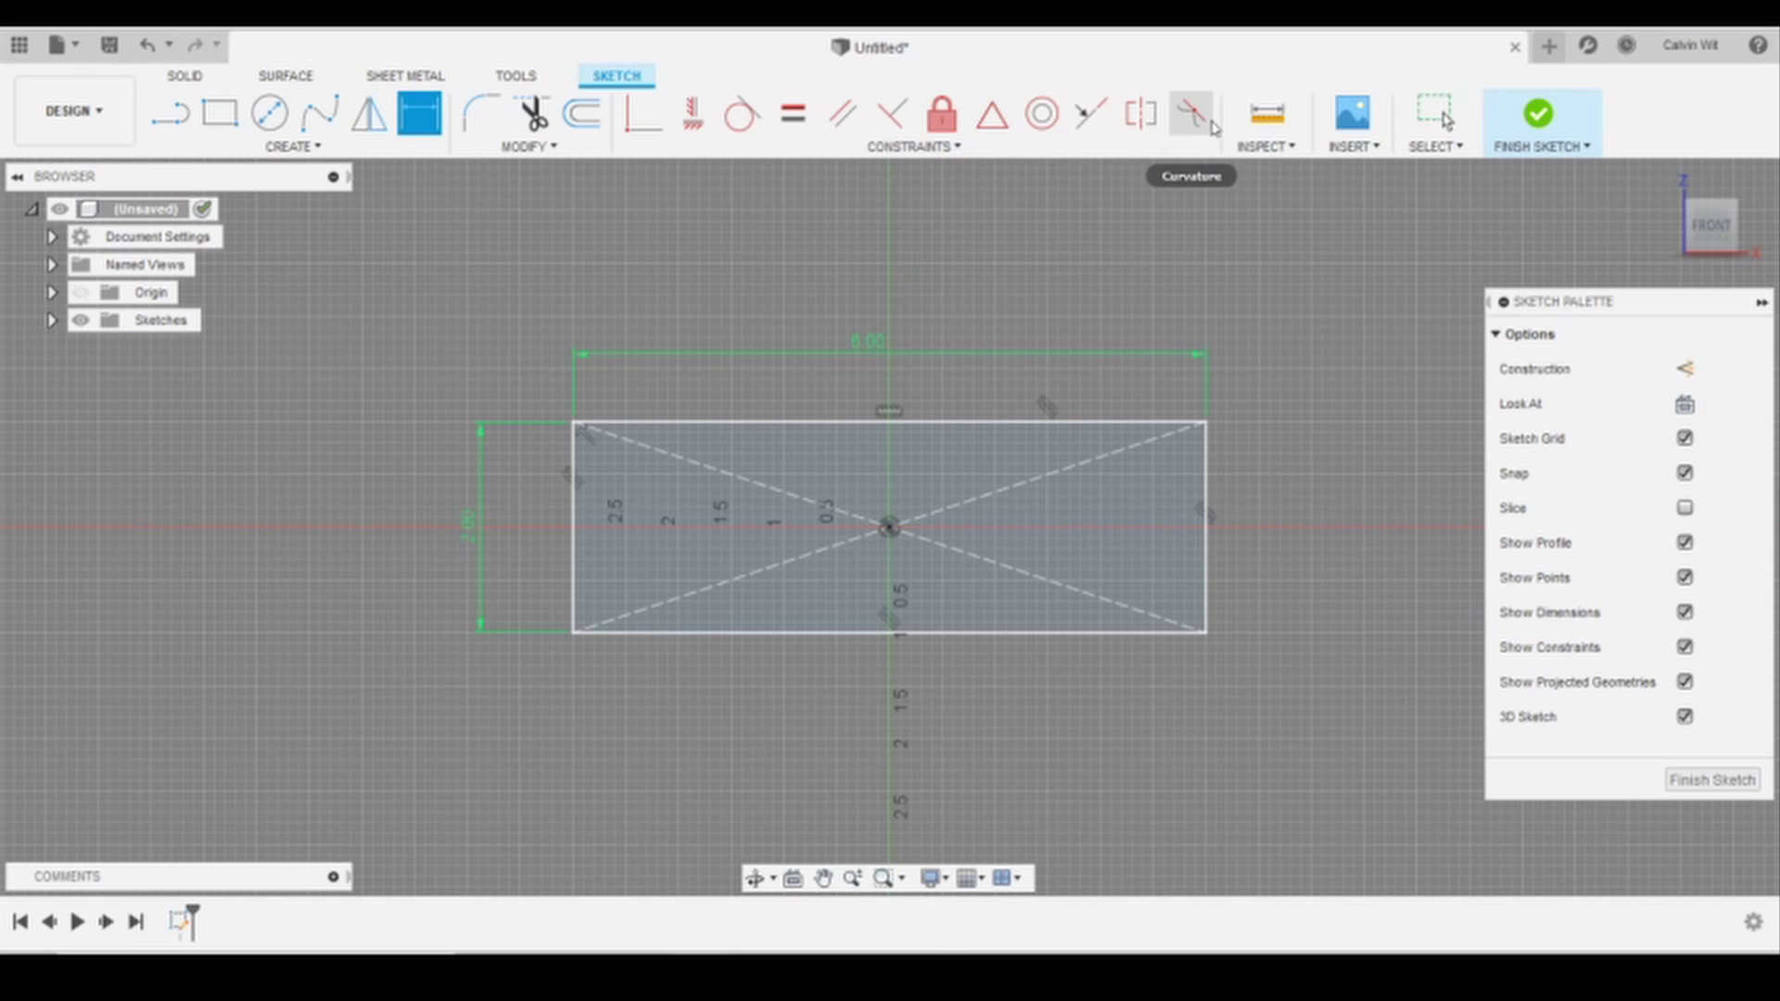
left_click(643, 114)
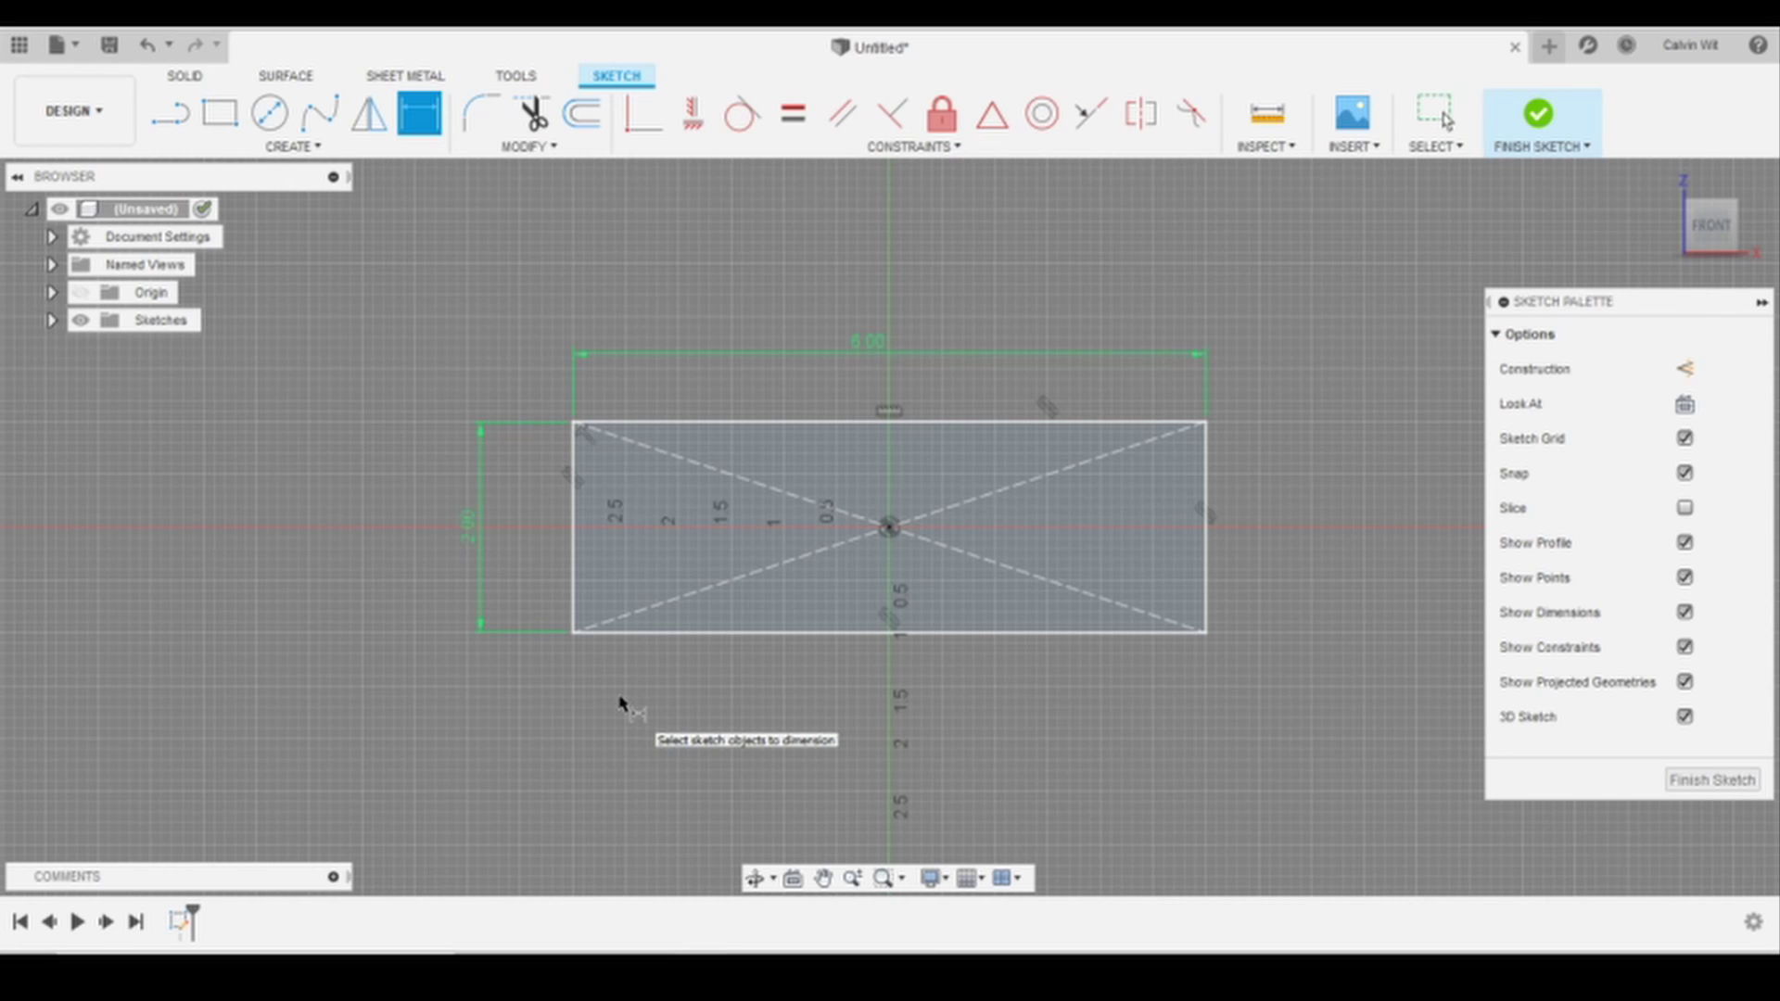
Offset only the rectangle's left and bottom edges outward with an offset position of -0.25 in, with chain selection off
key("o")
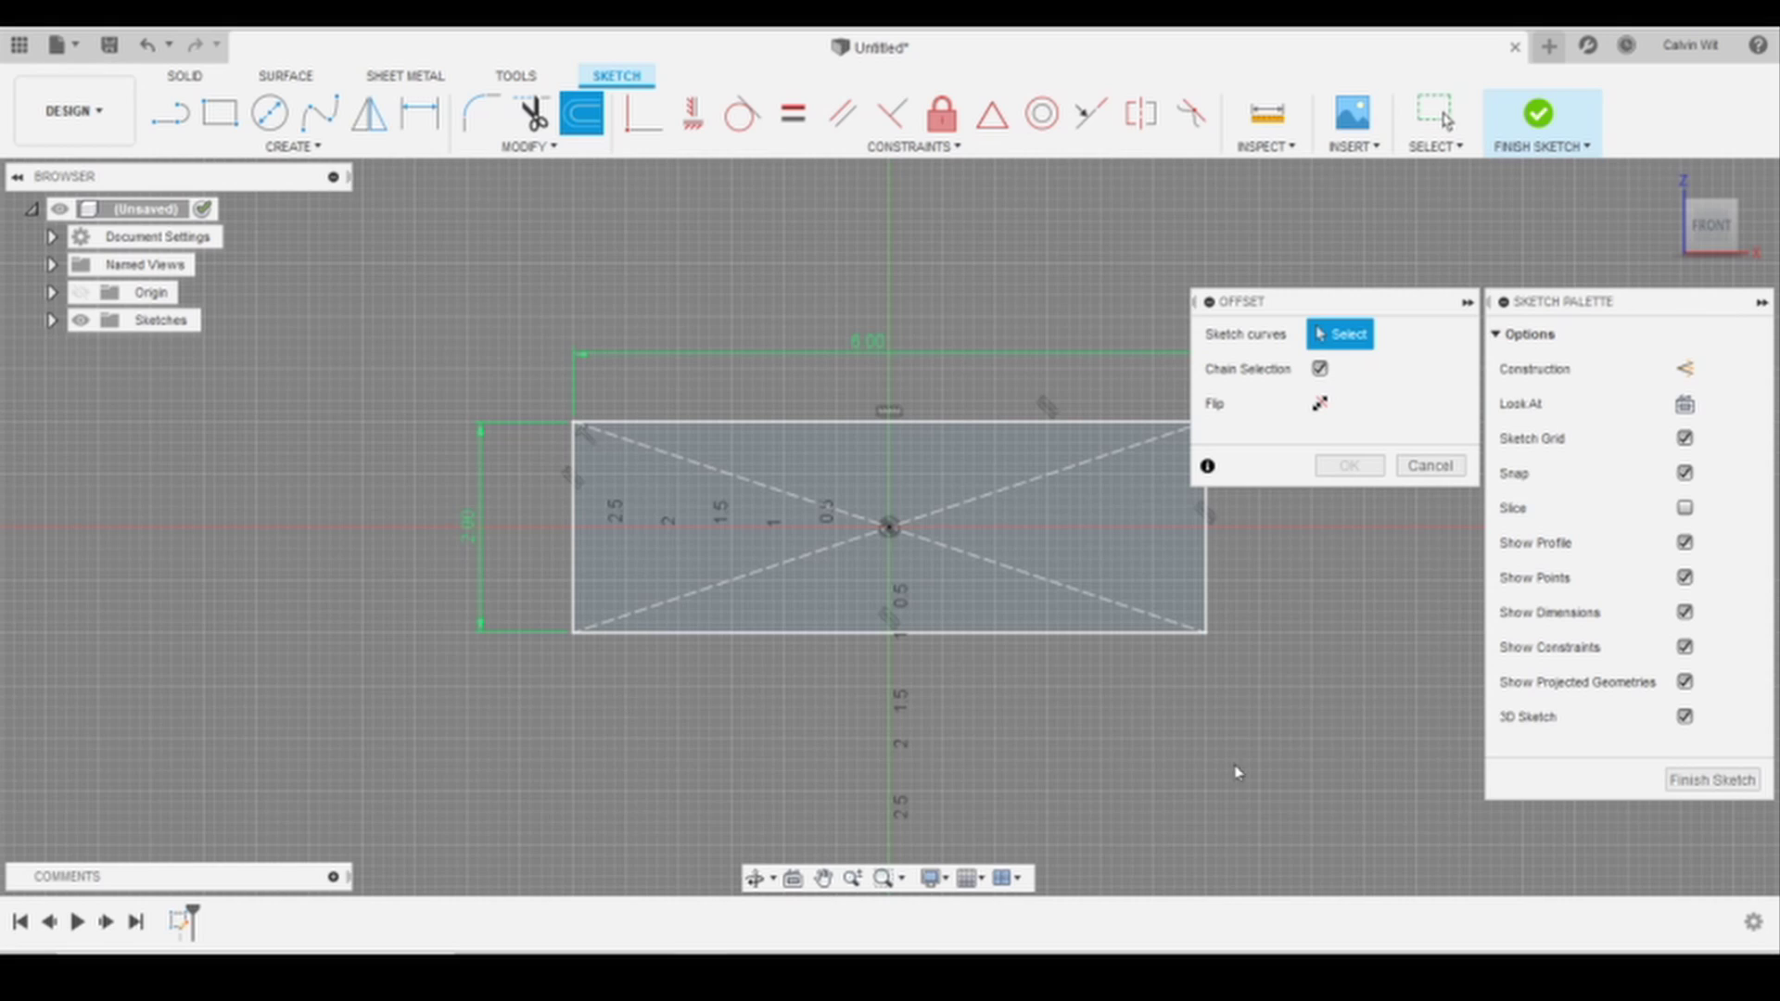
left_click(1320, 369)
left_click(573, 584)
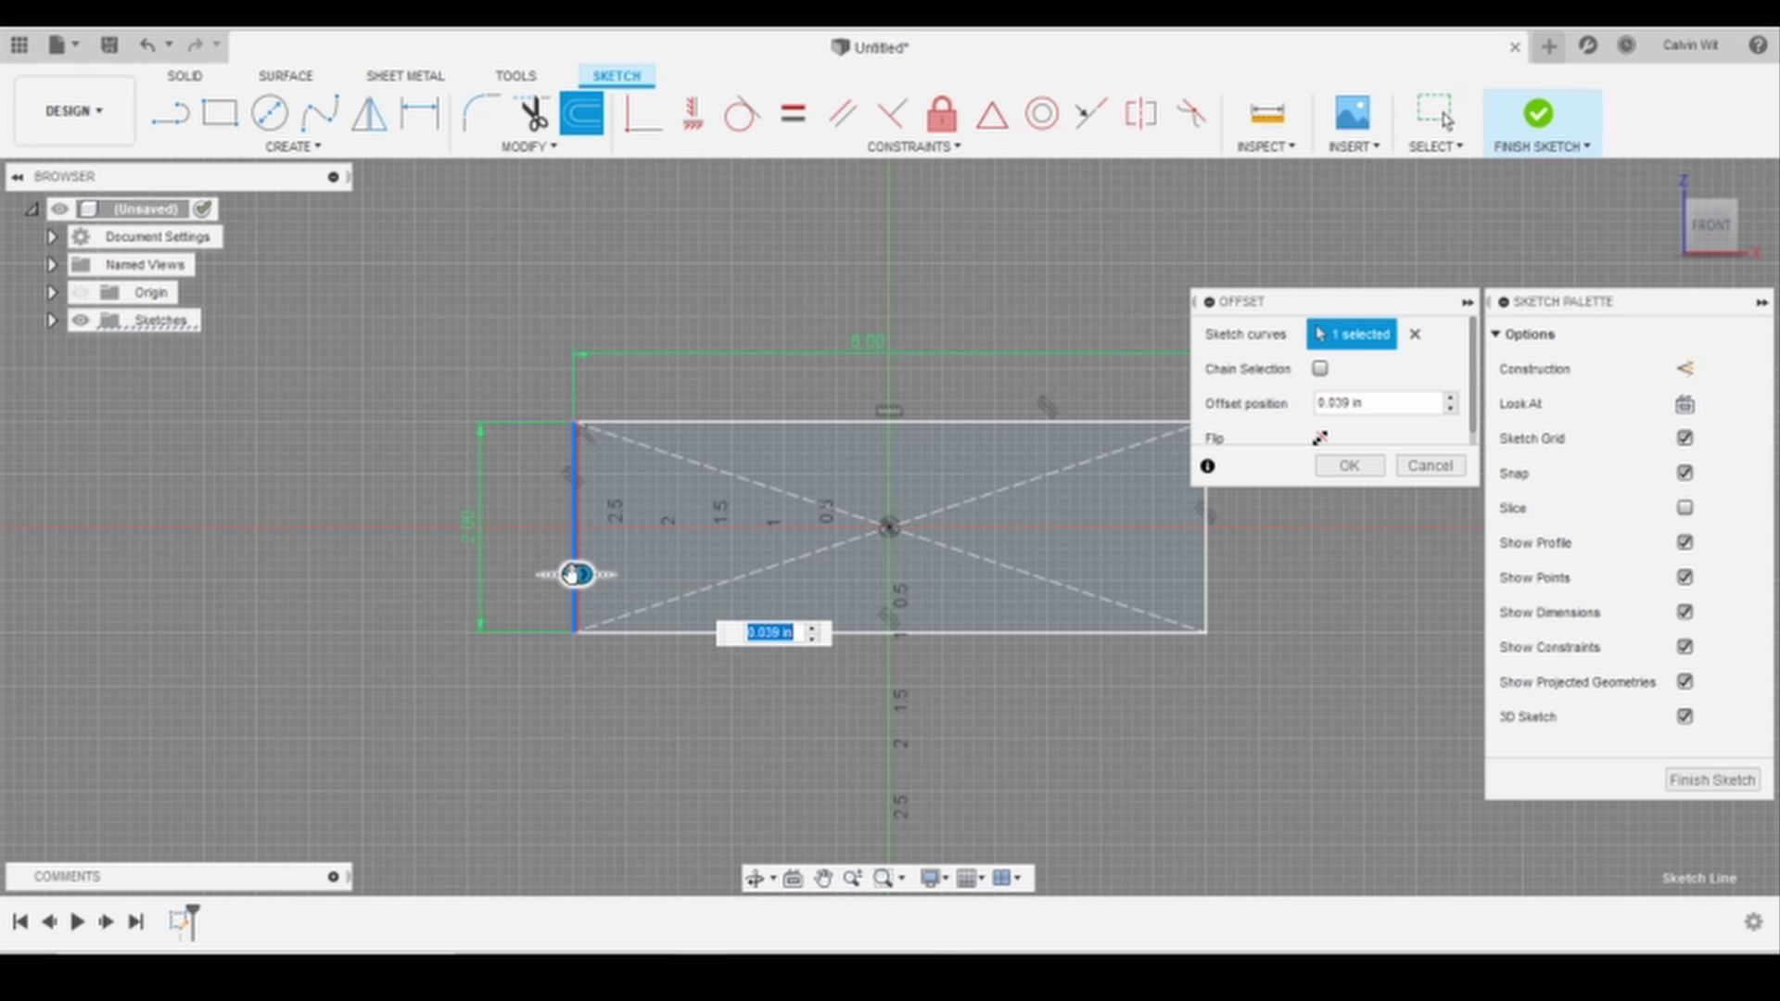
left_click(675, 632)
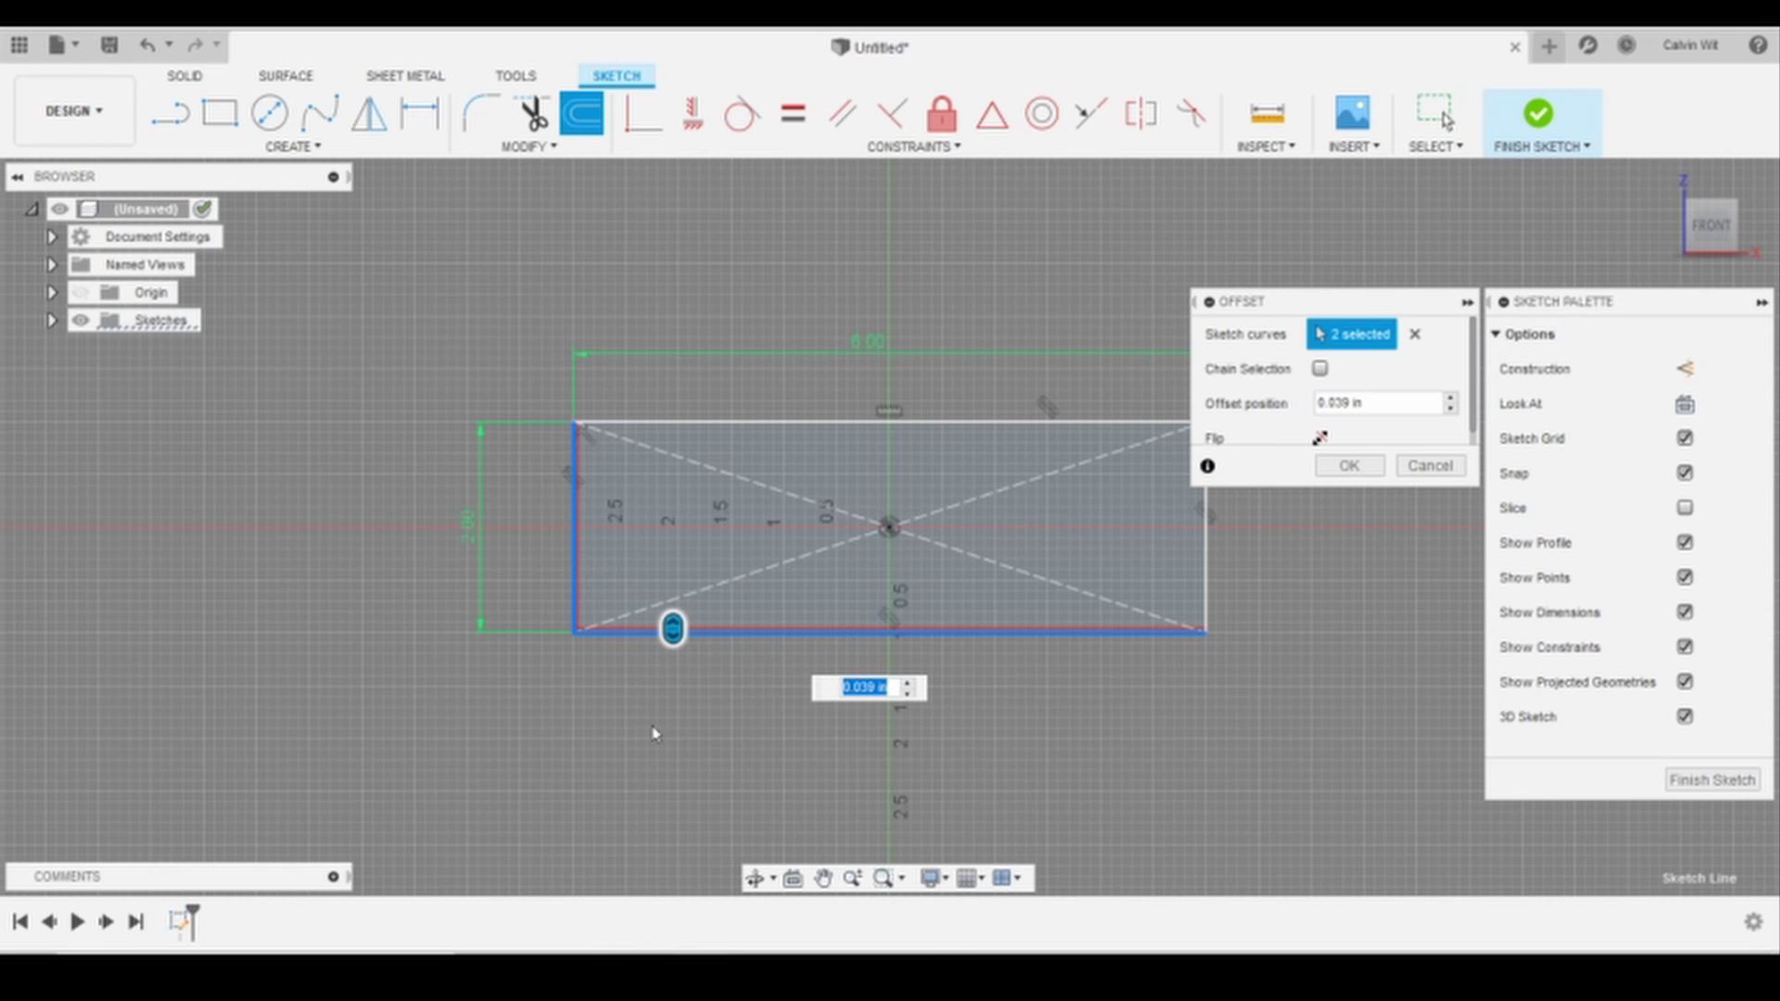
left_click_drag(673, 628, 690, 693)
type("-.25")
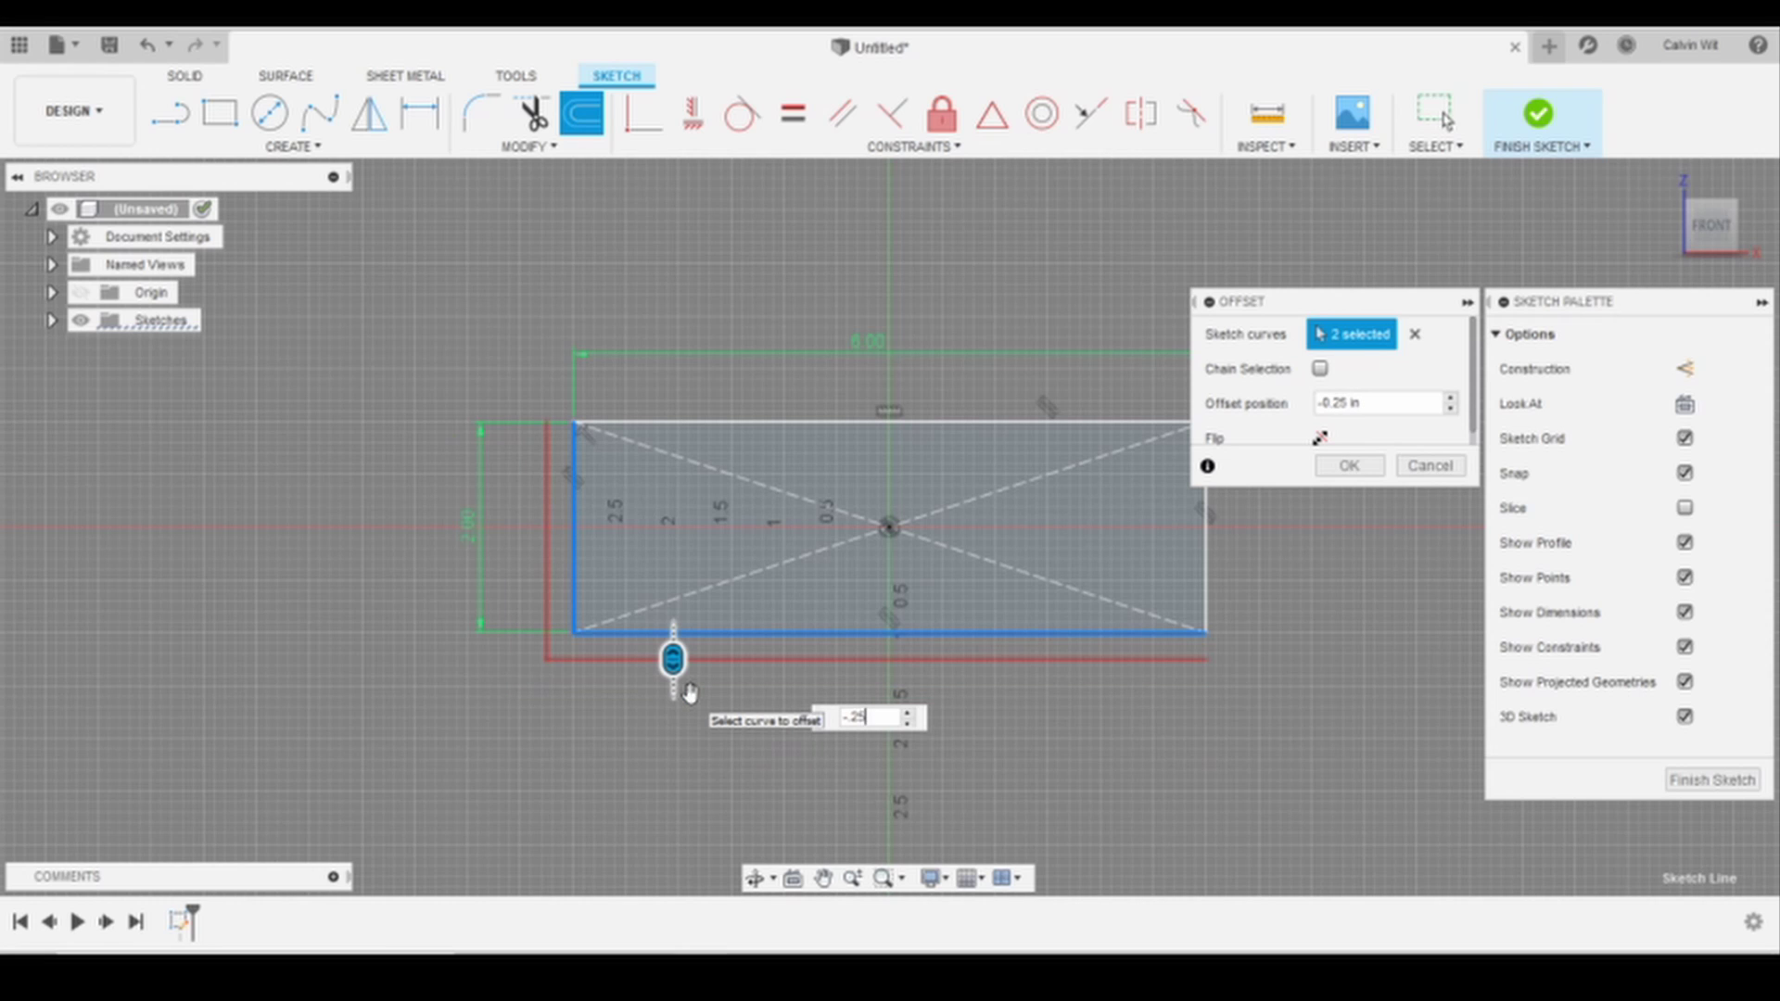
key("Return")
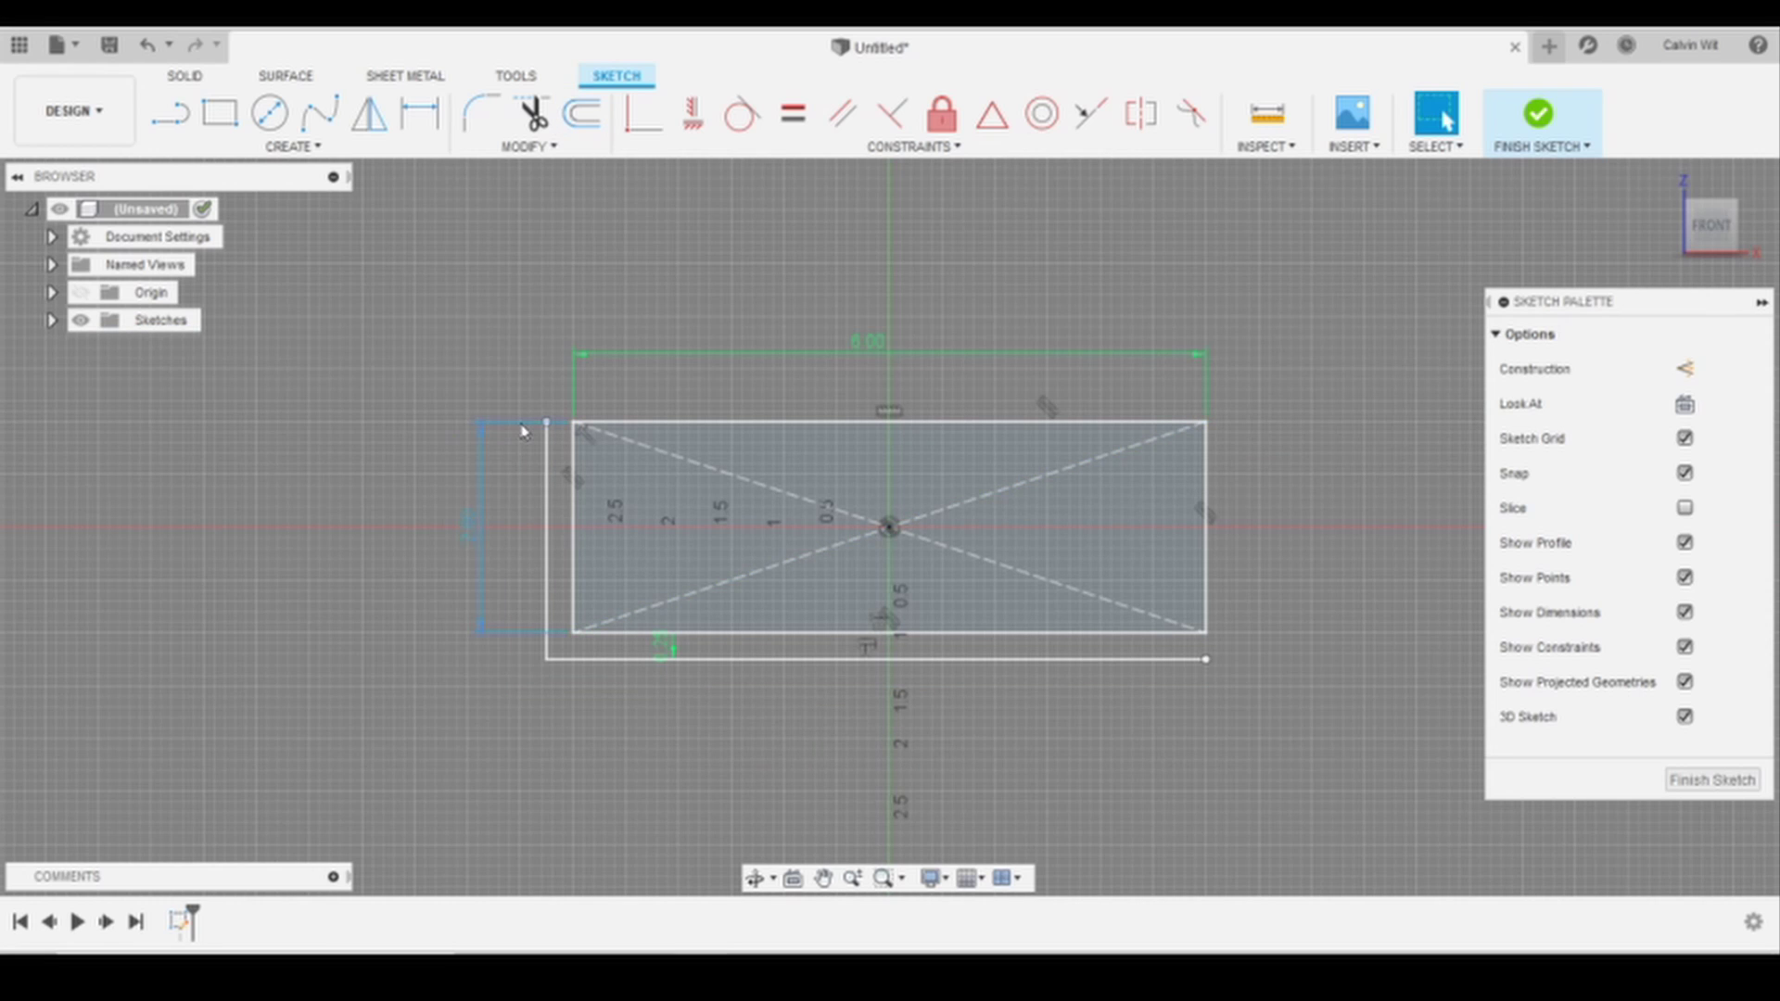
Draw a vertical line from the rectangle's lower-right corner to the right end of the bottom offset line
scroll(547, 422, "up", 5)
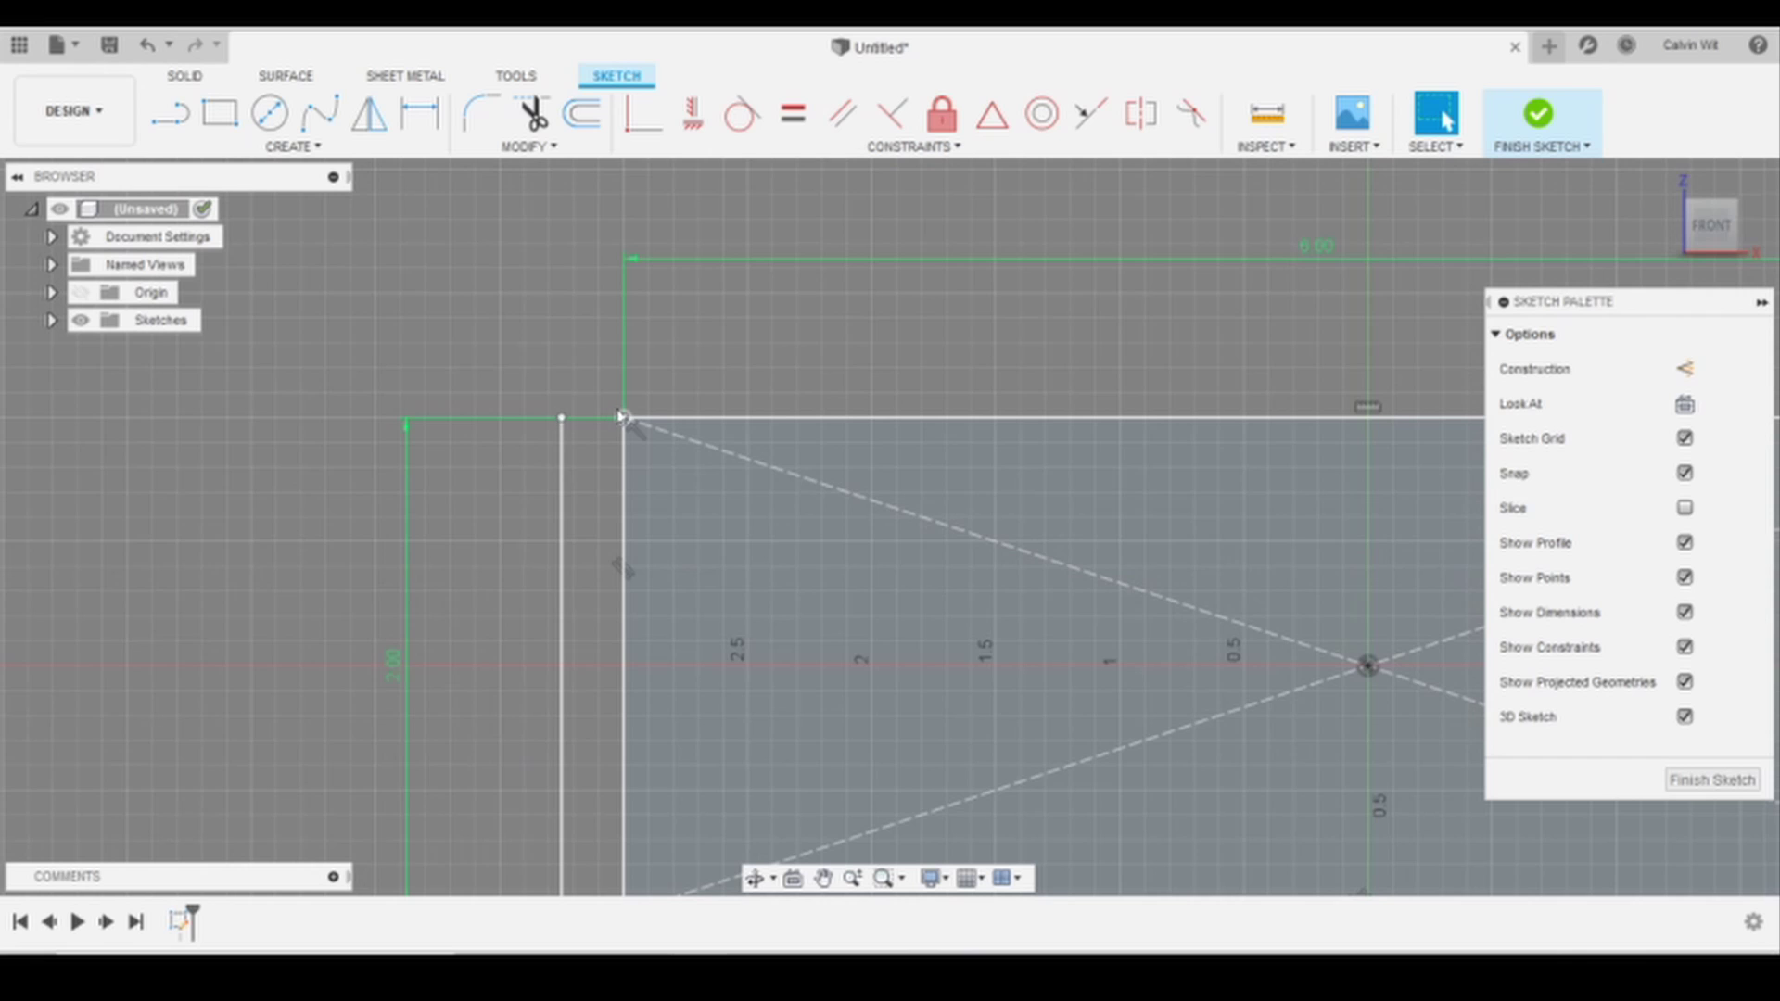
scroll(565, 413, "down", 5)
scroll(1060, 556, "up", 2)
scroll(987, 554, "up", 1)
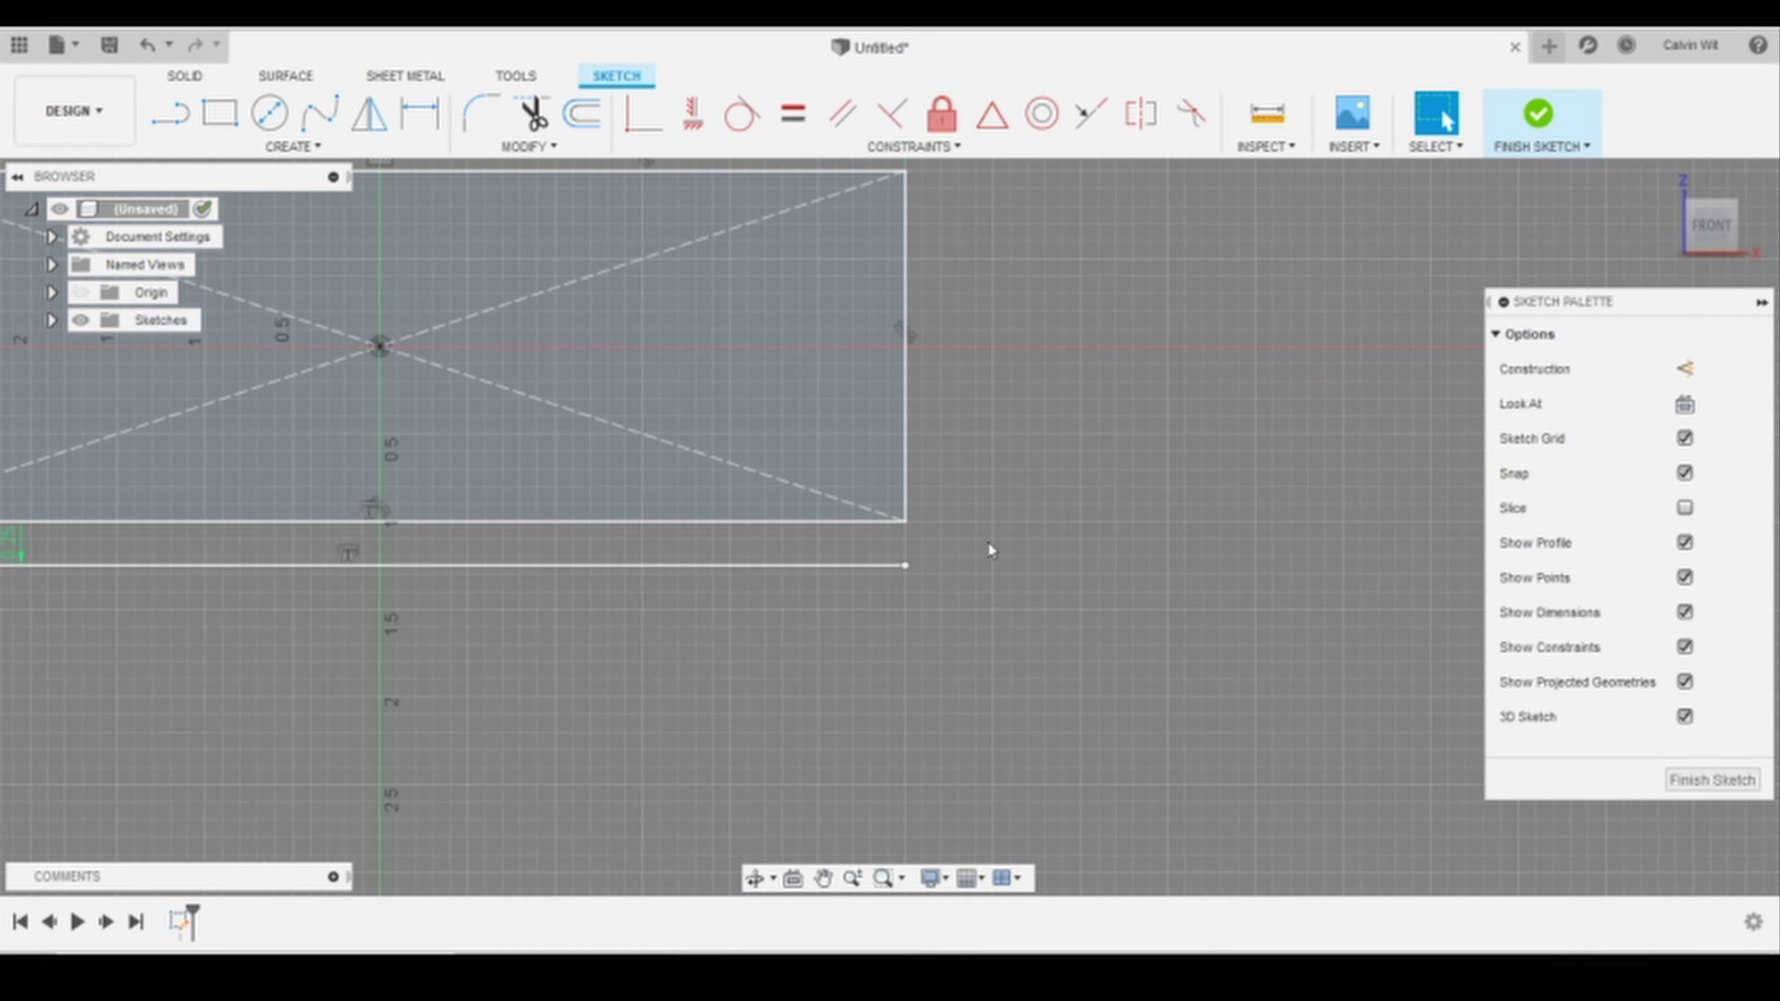
key("l")
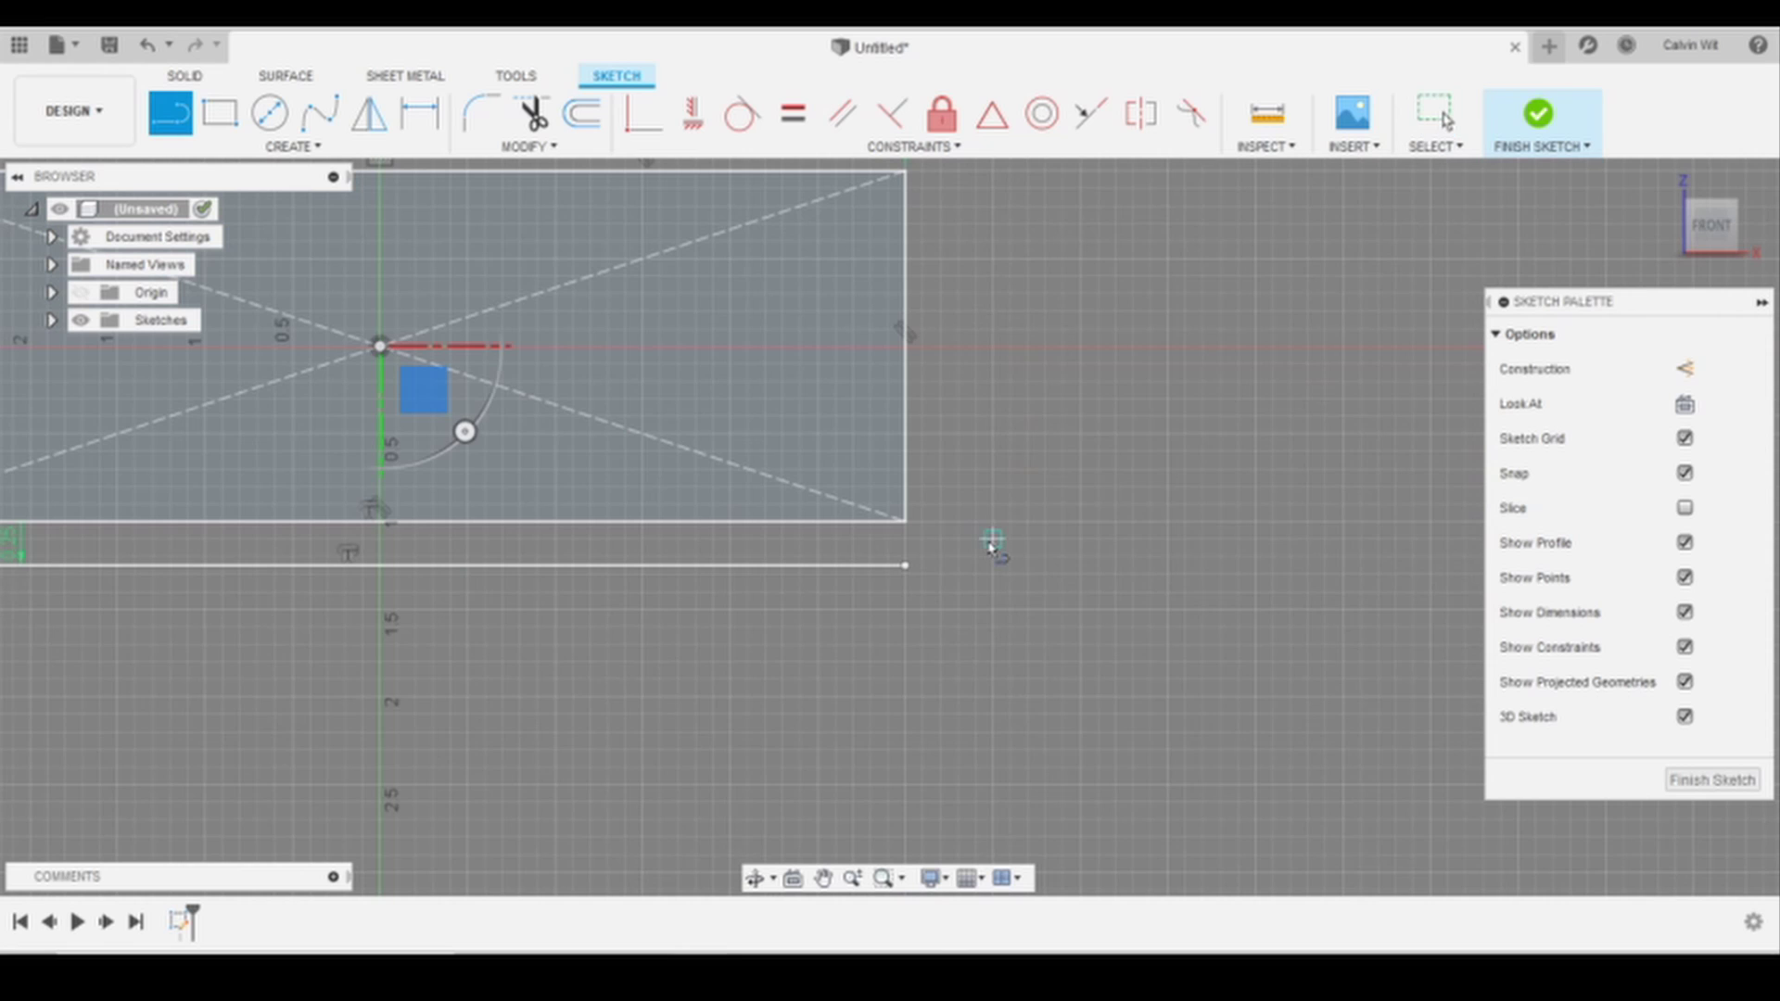
left_click(913, 528)
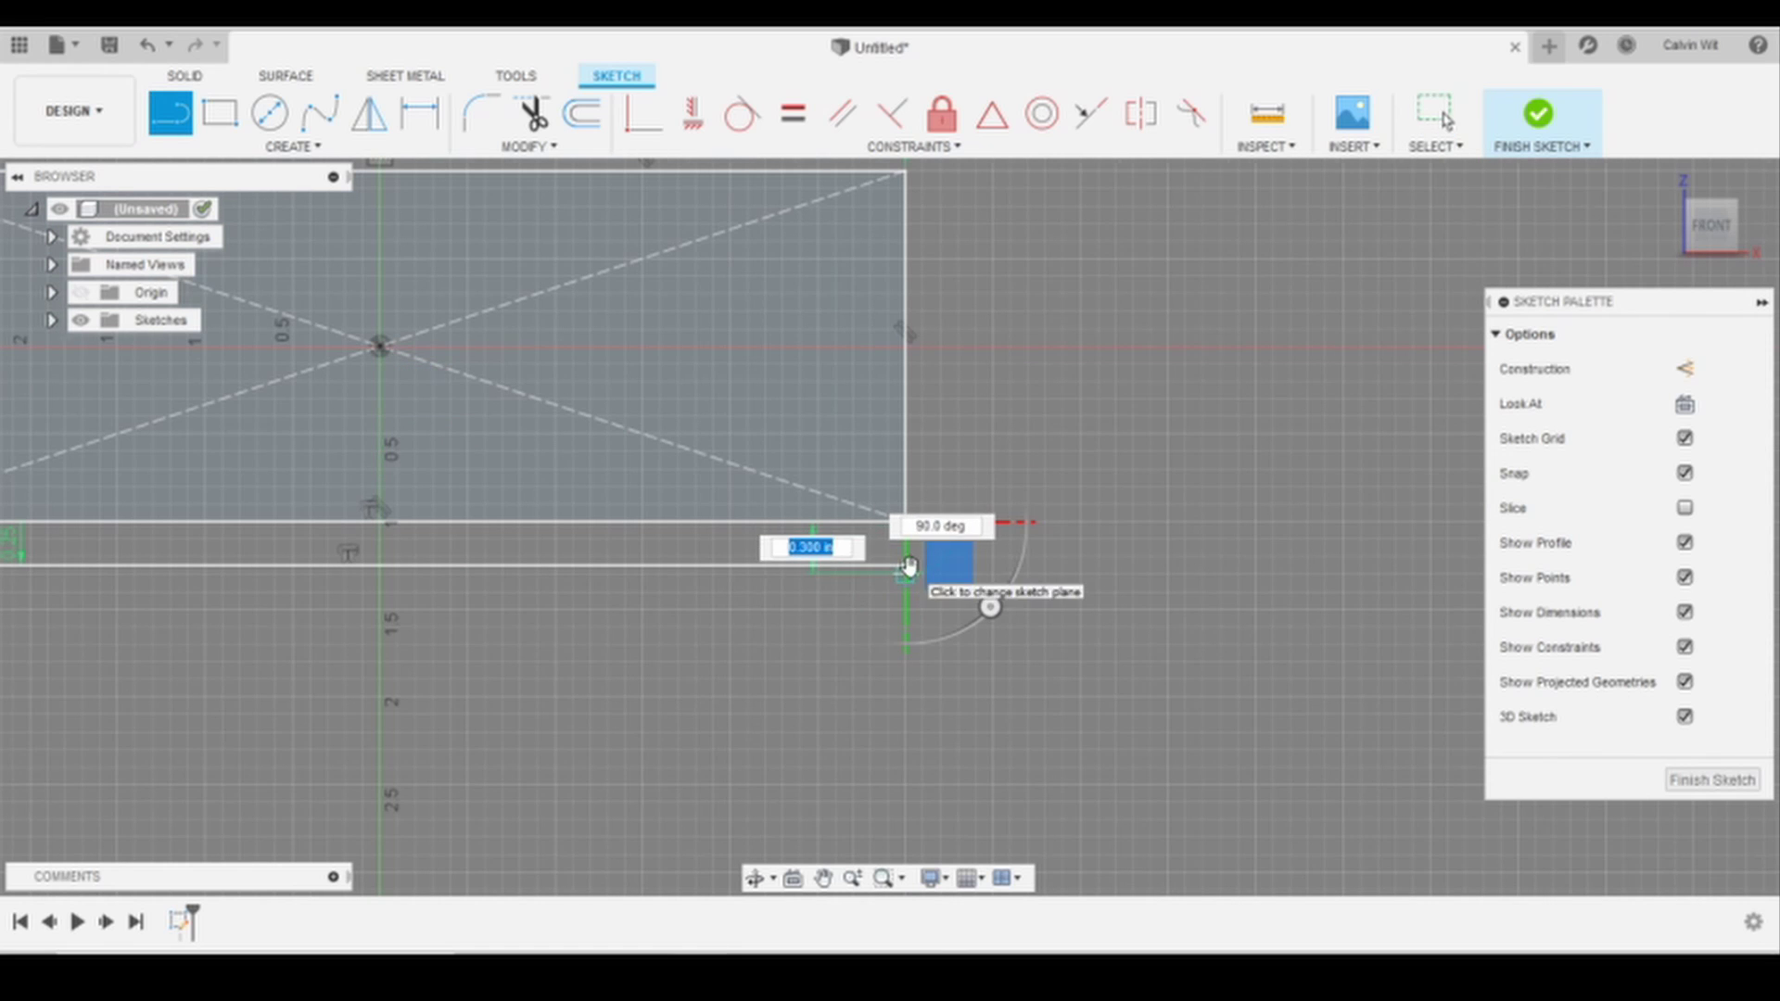
scroll(909, 573, "up", 5)
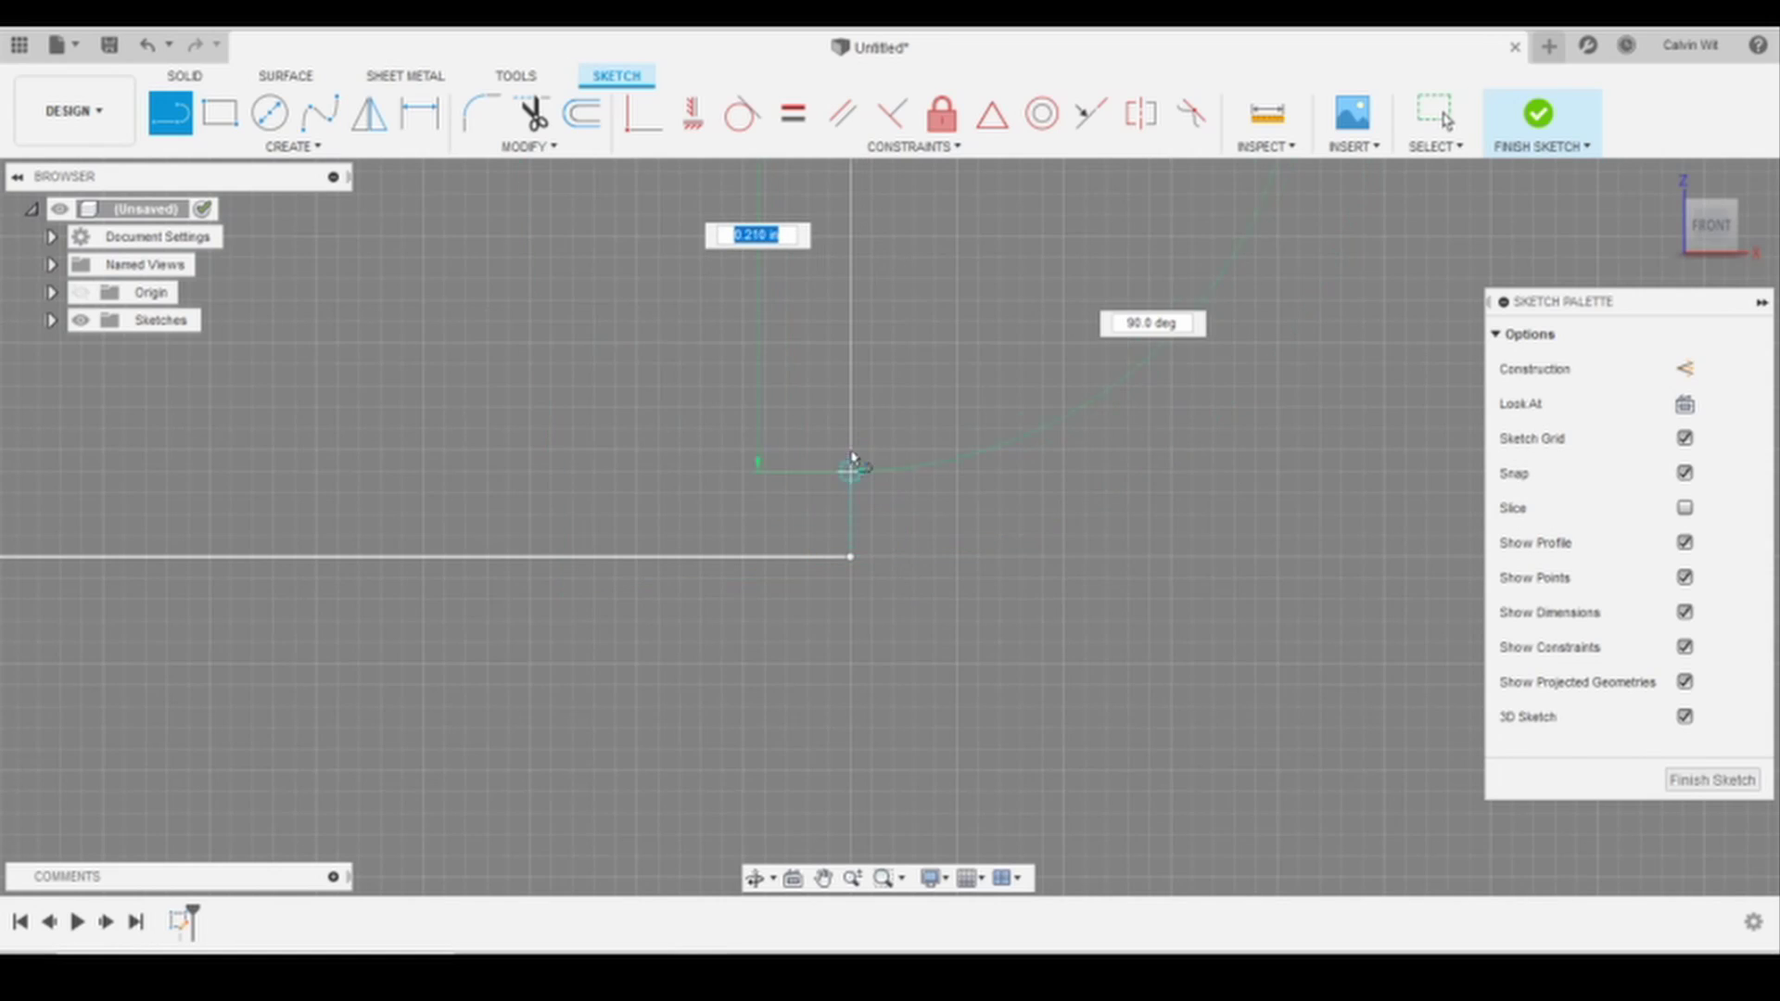
left_click(851, 557)
Close the offset border with a horizontal line from the rectangle's upper-left corner to the top of the left offset line
scroll(851, 557, "down", 5)
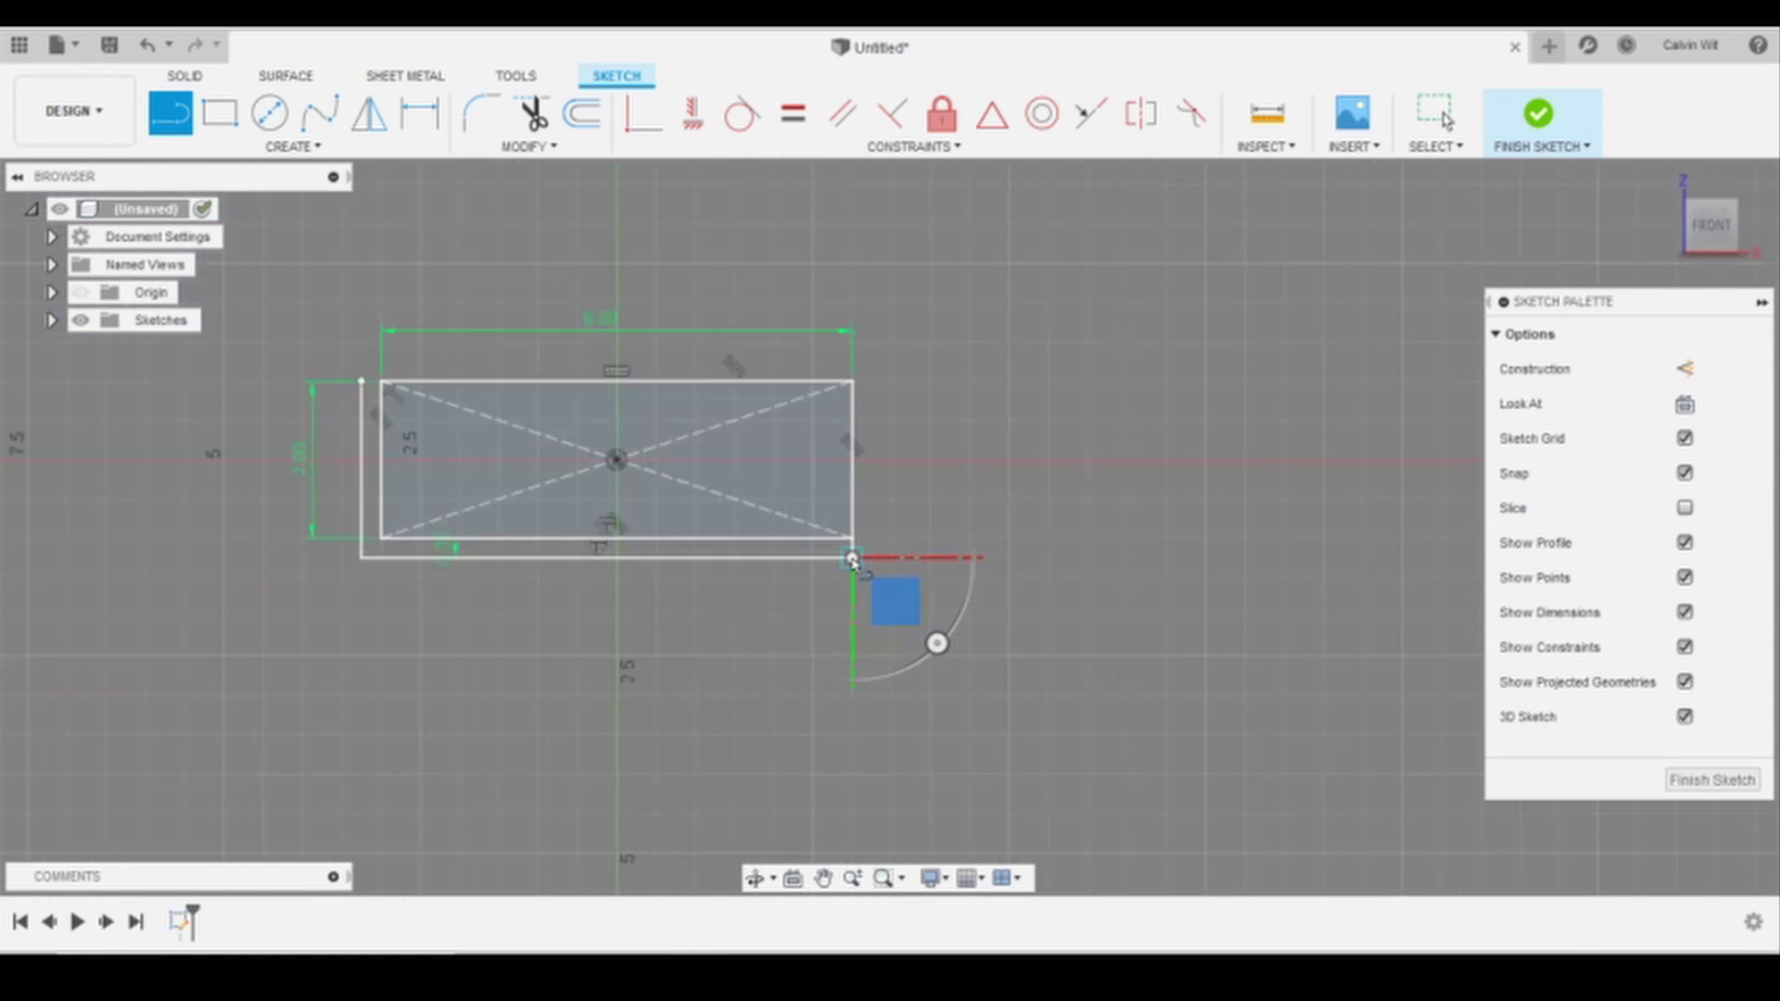
scroll(704, 477, "up", 8)
scroll(695, 468, "up", 5)
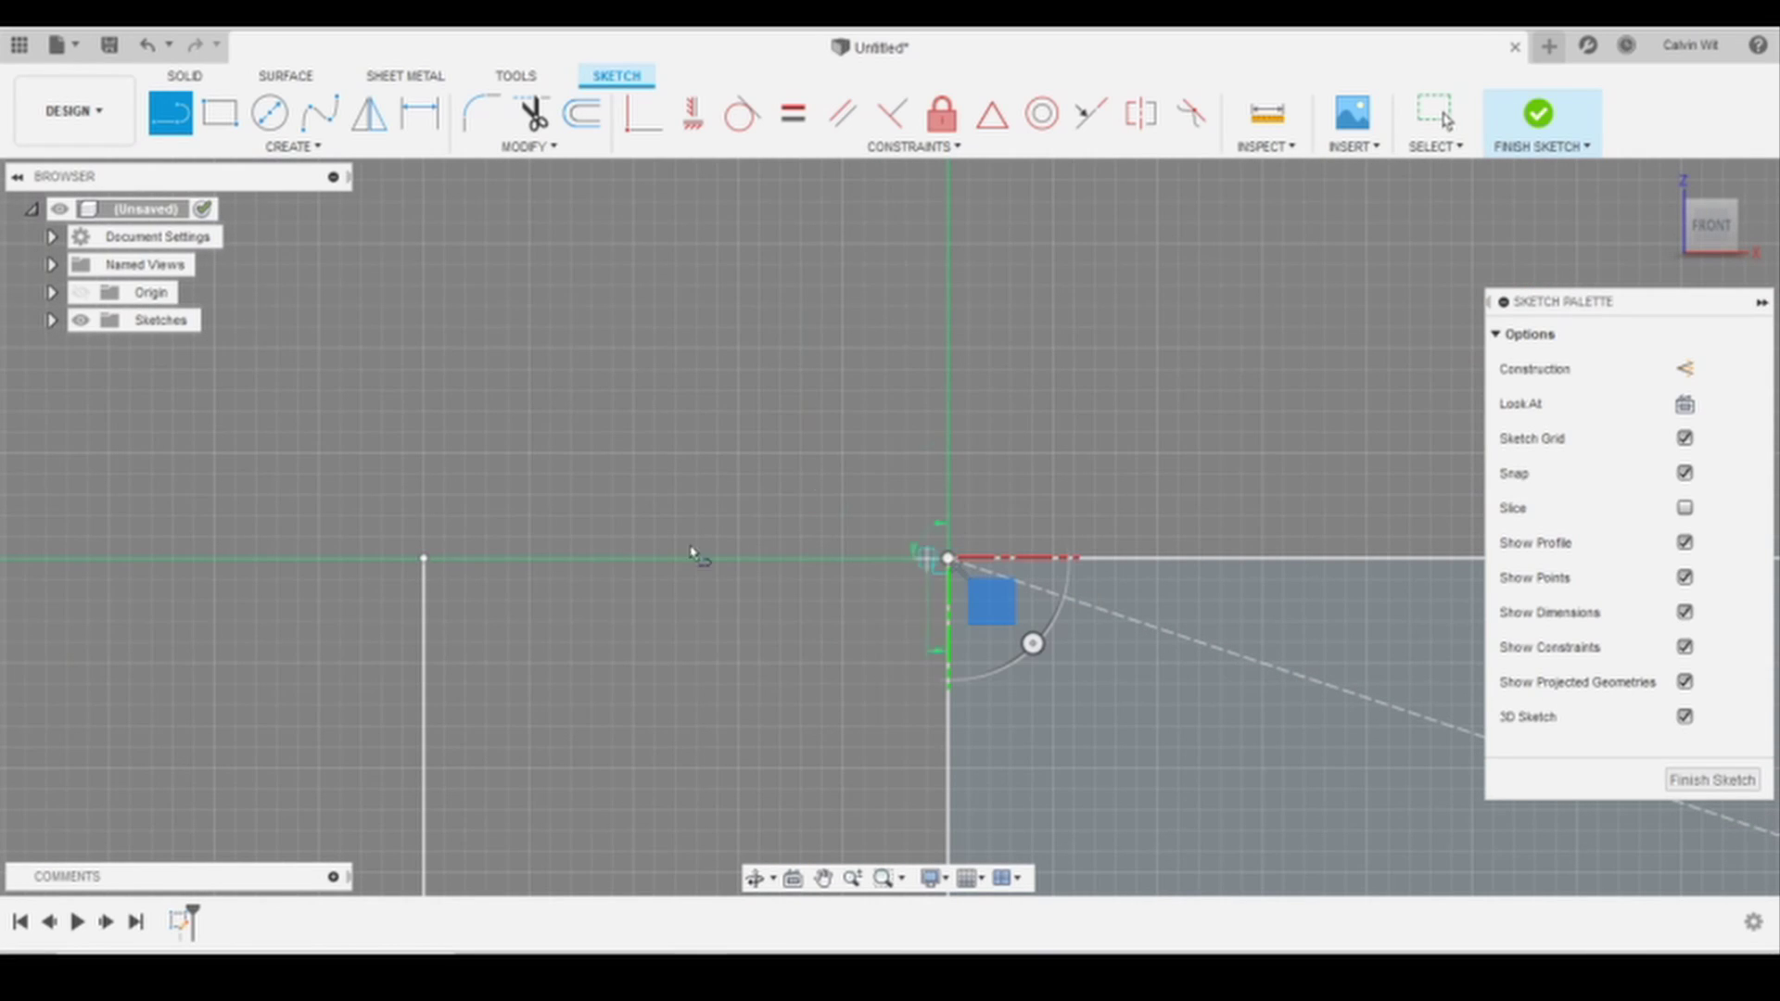
left_click(424, 557)
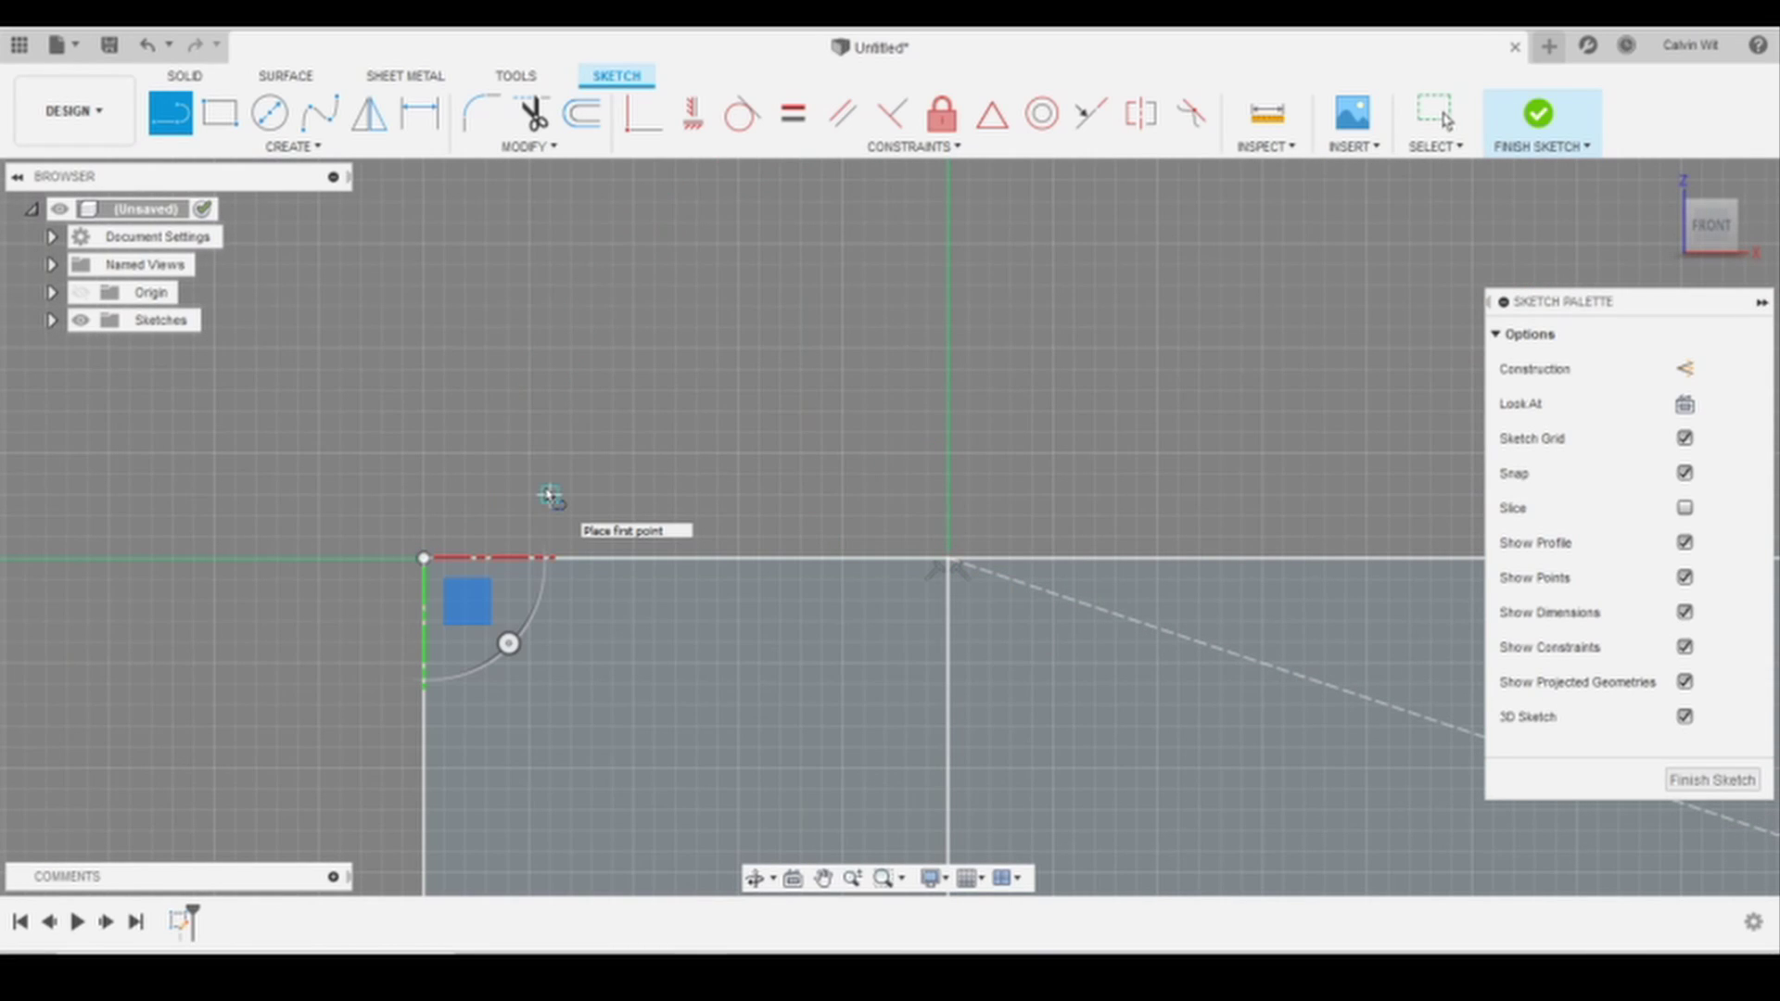
key("Escape")
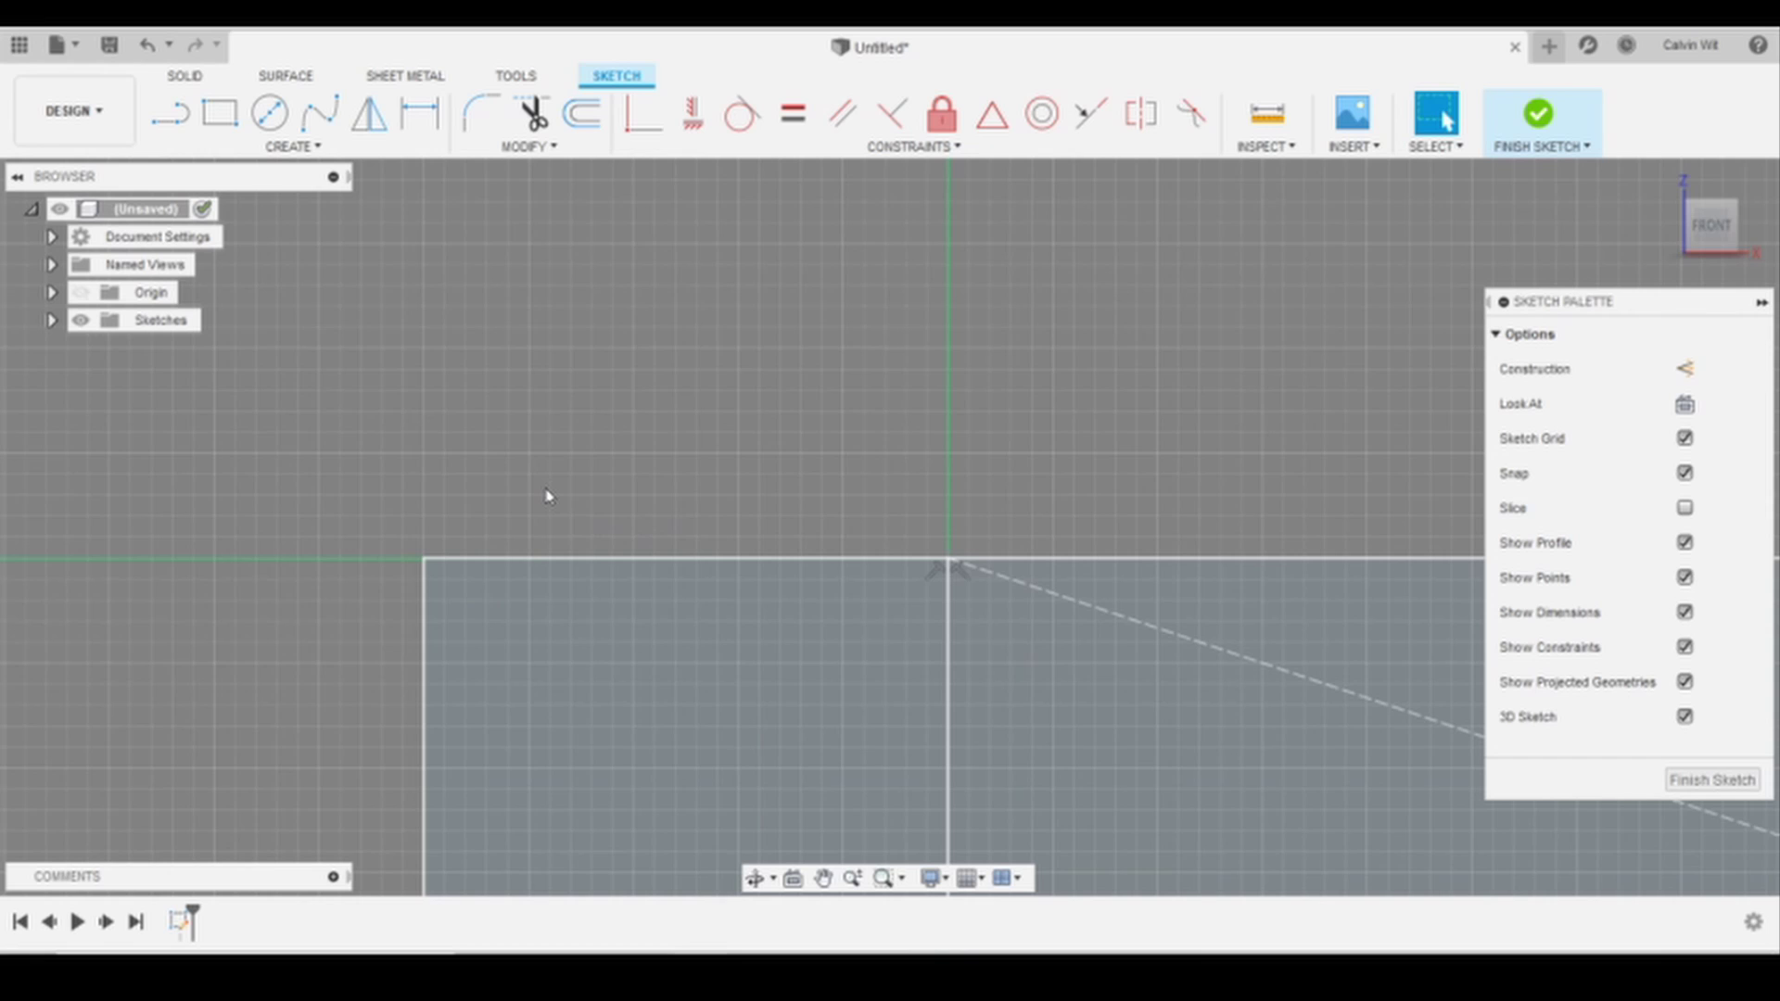
Draw a 1.5 in diameter circle centred on the rectangle's centre point
scroll(547, 496, "down", 6)
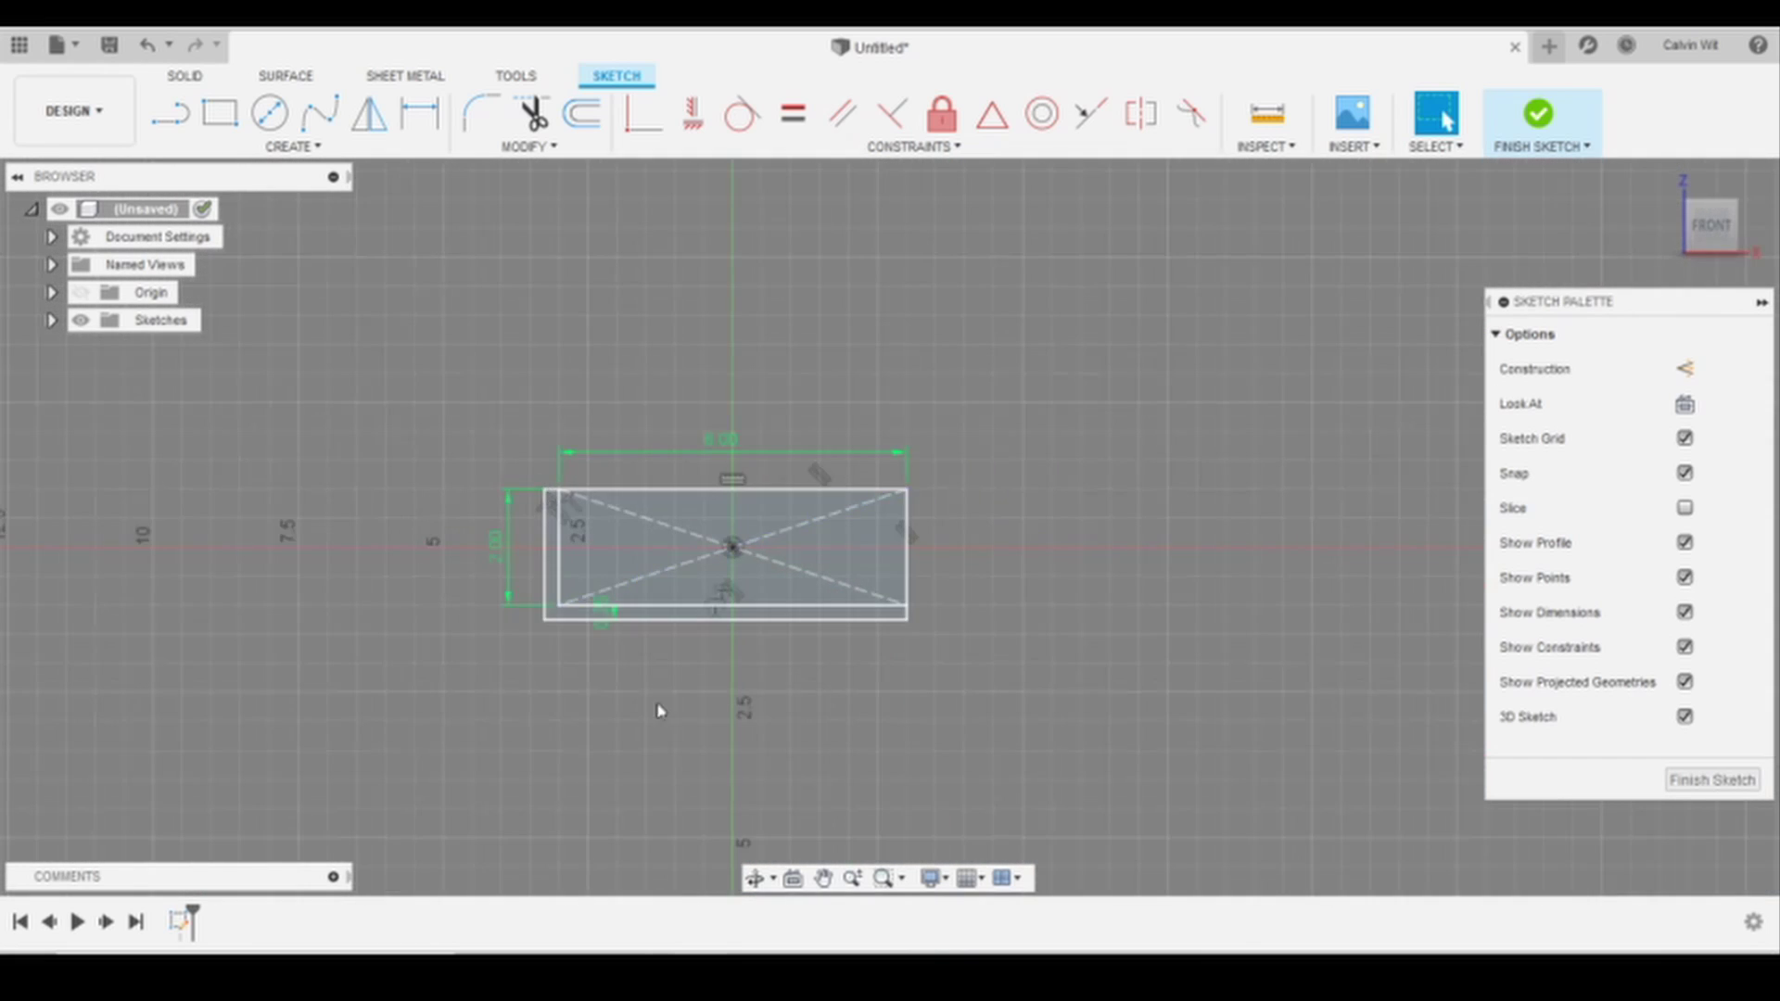
scroll(805, 640, "up", 5)
scroll(802, 744, "down", 3)
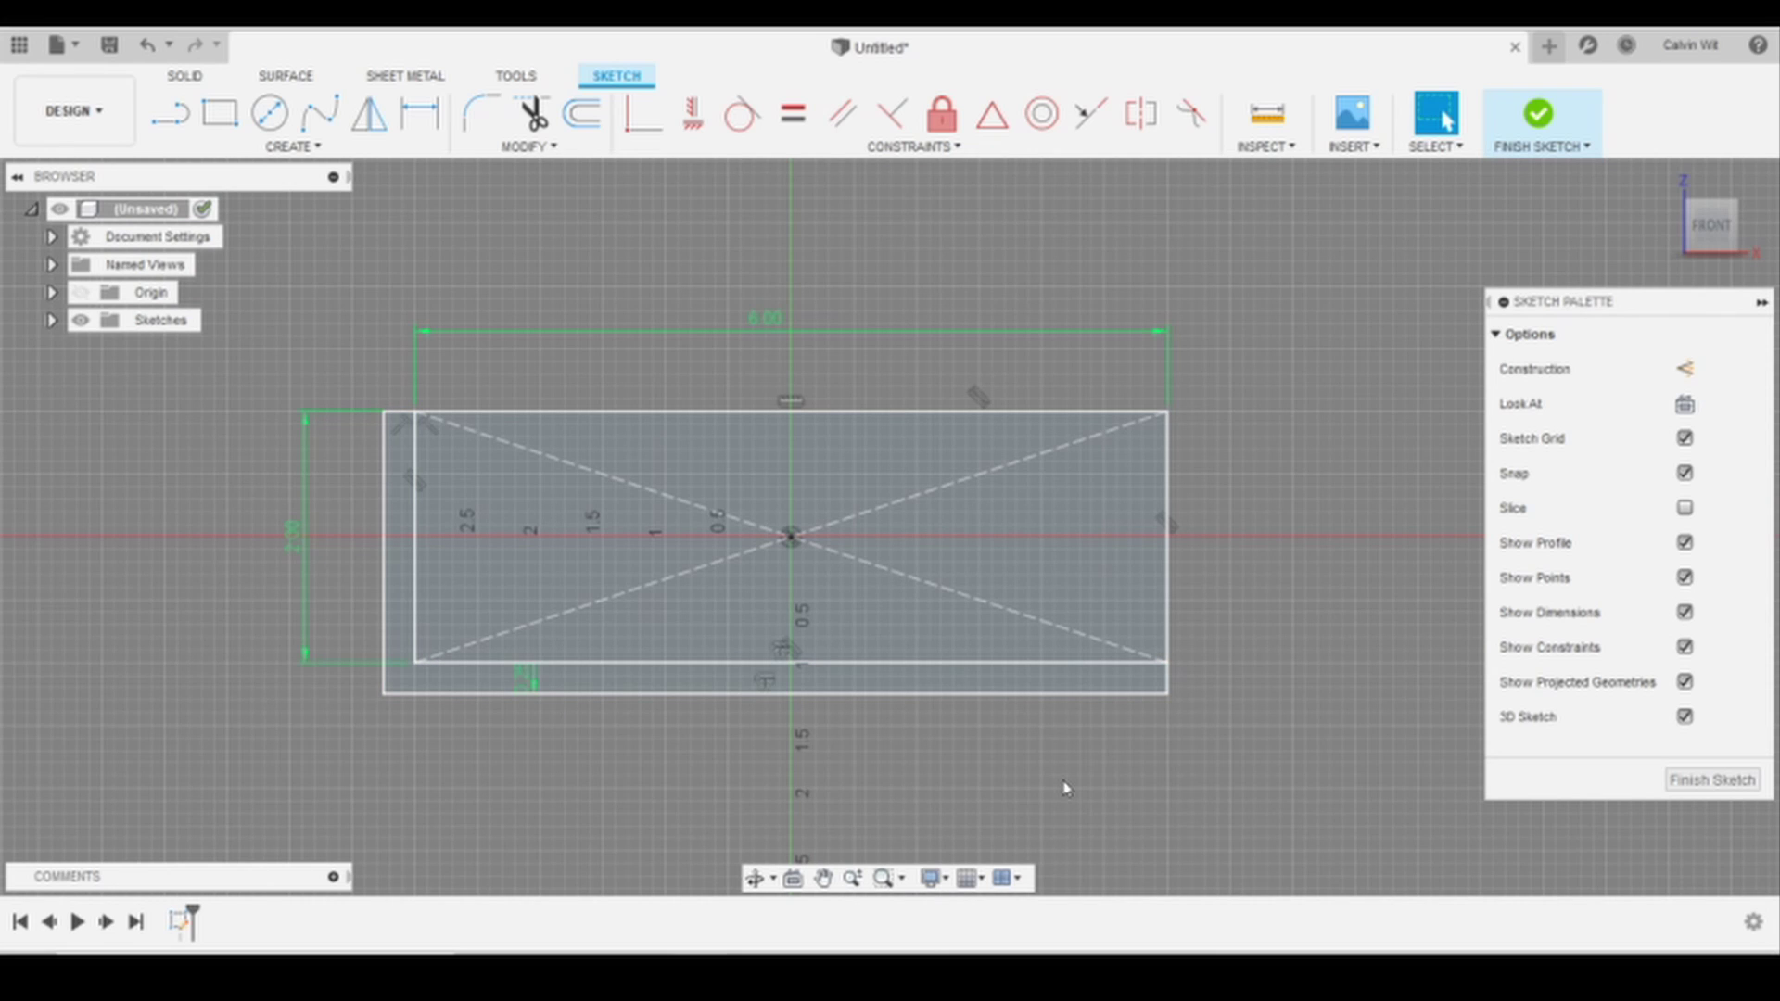
scroll(812, 709, "up", 3)
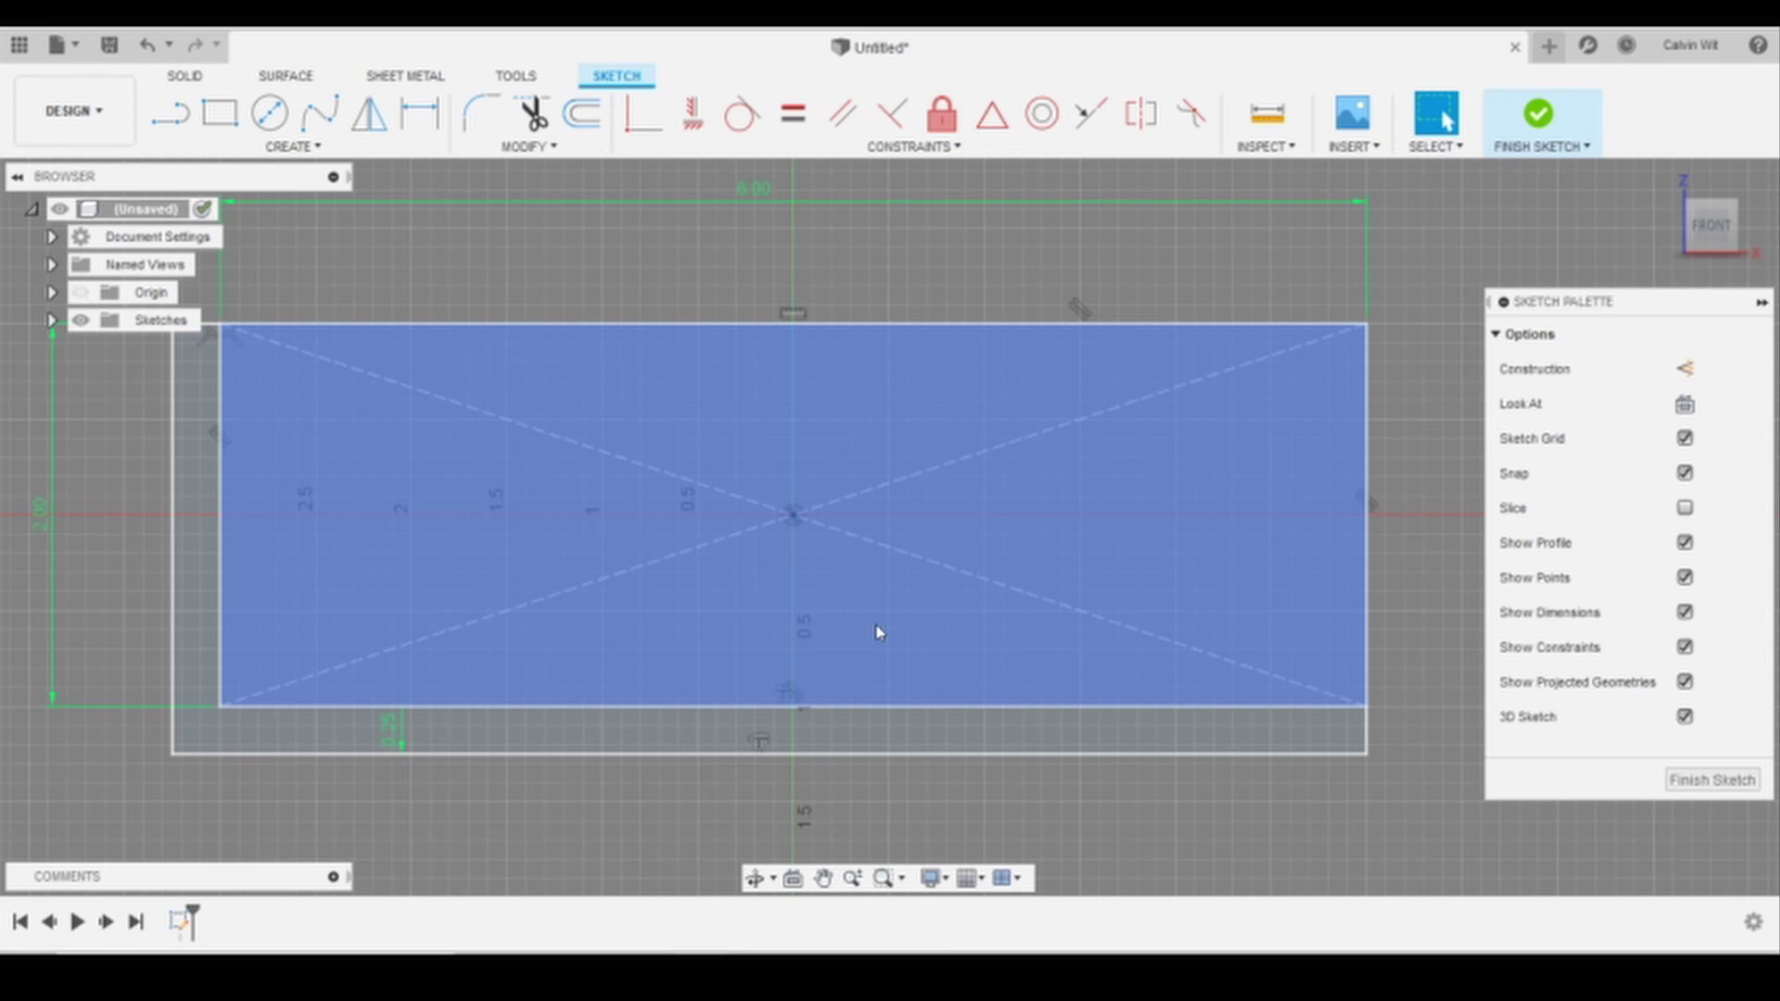
key("c")
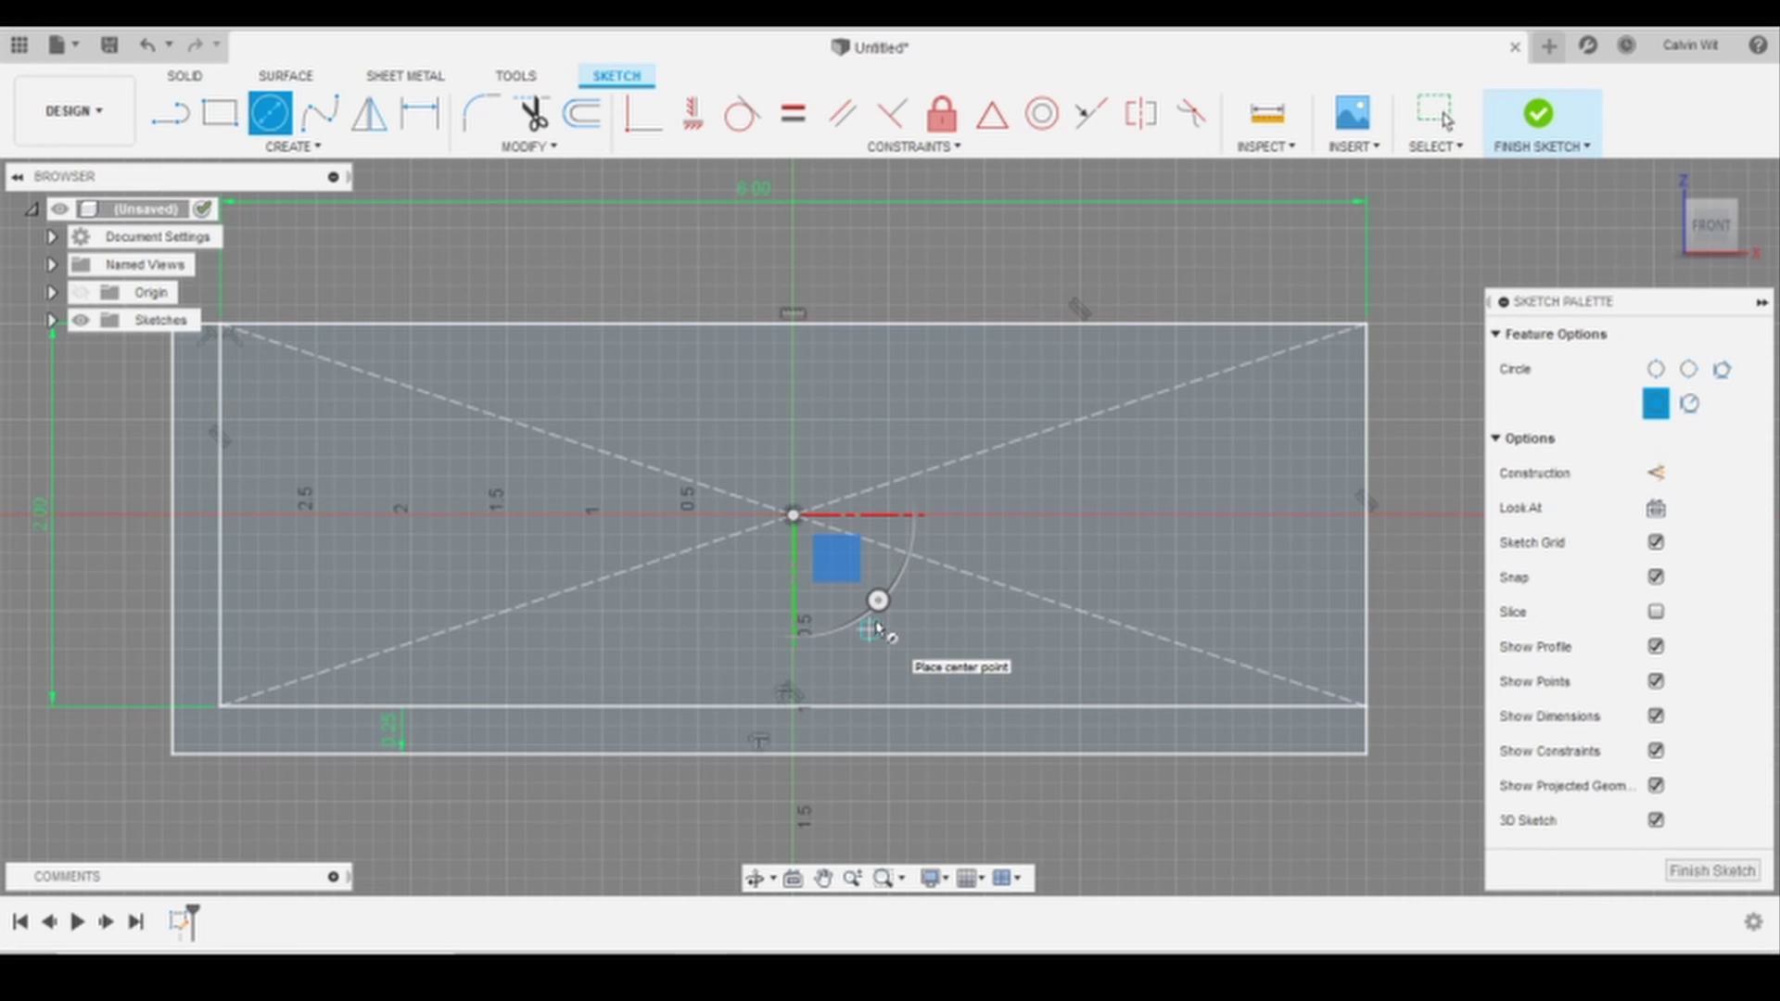
left_click(792, 516)
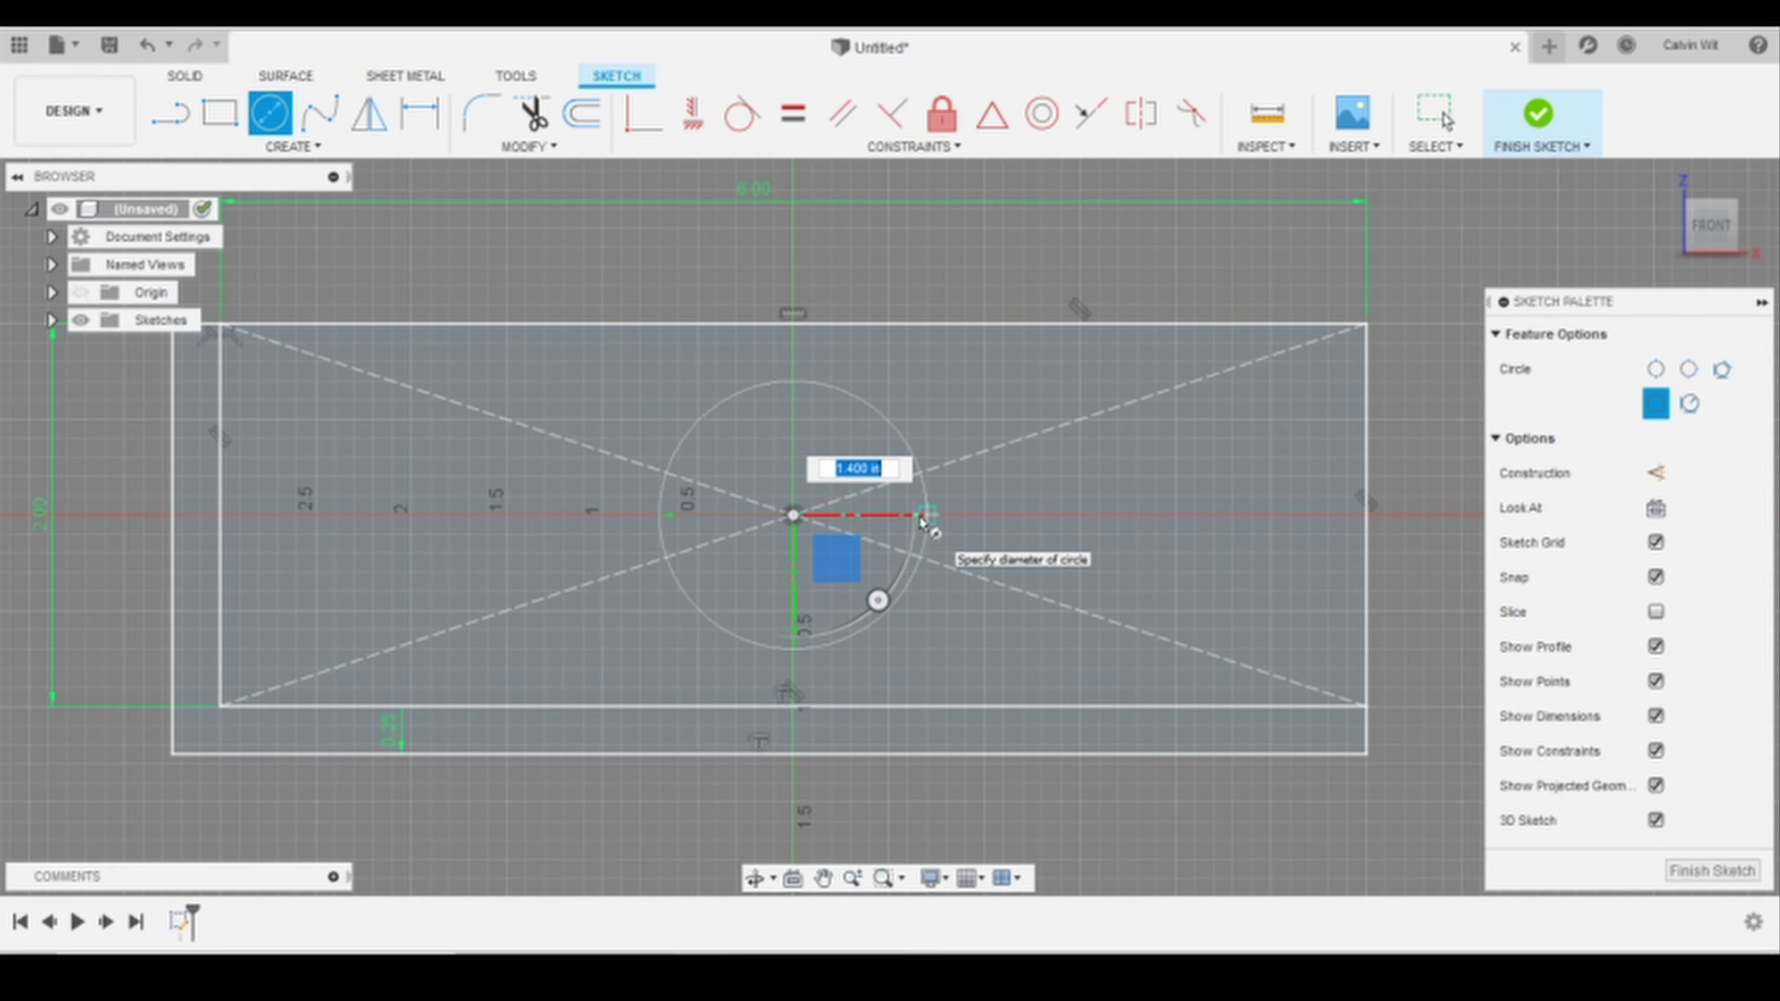
type("1.5")
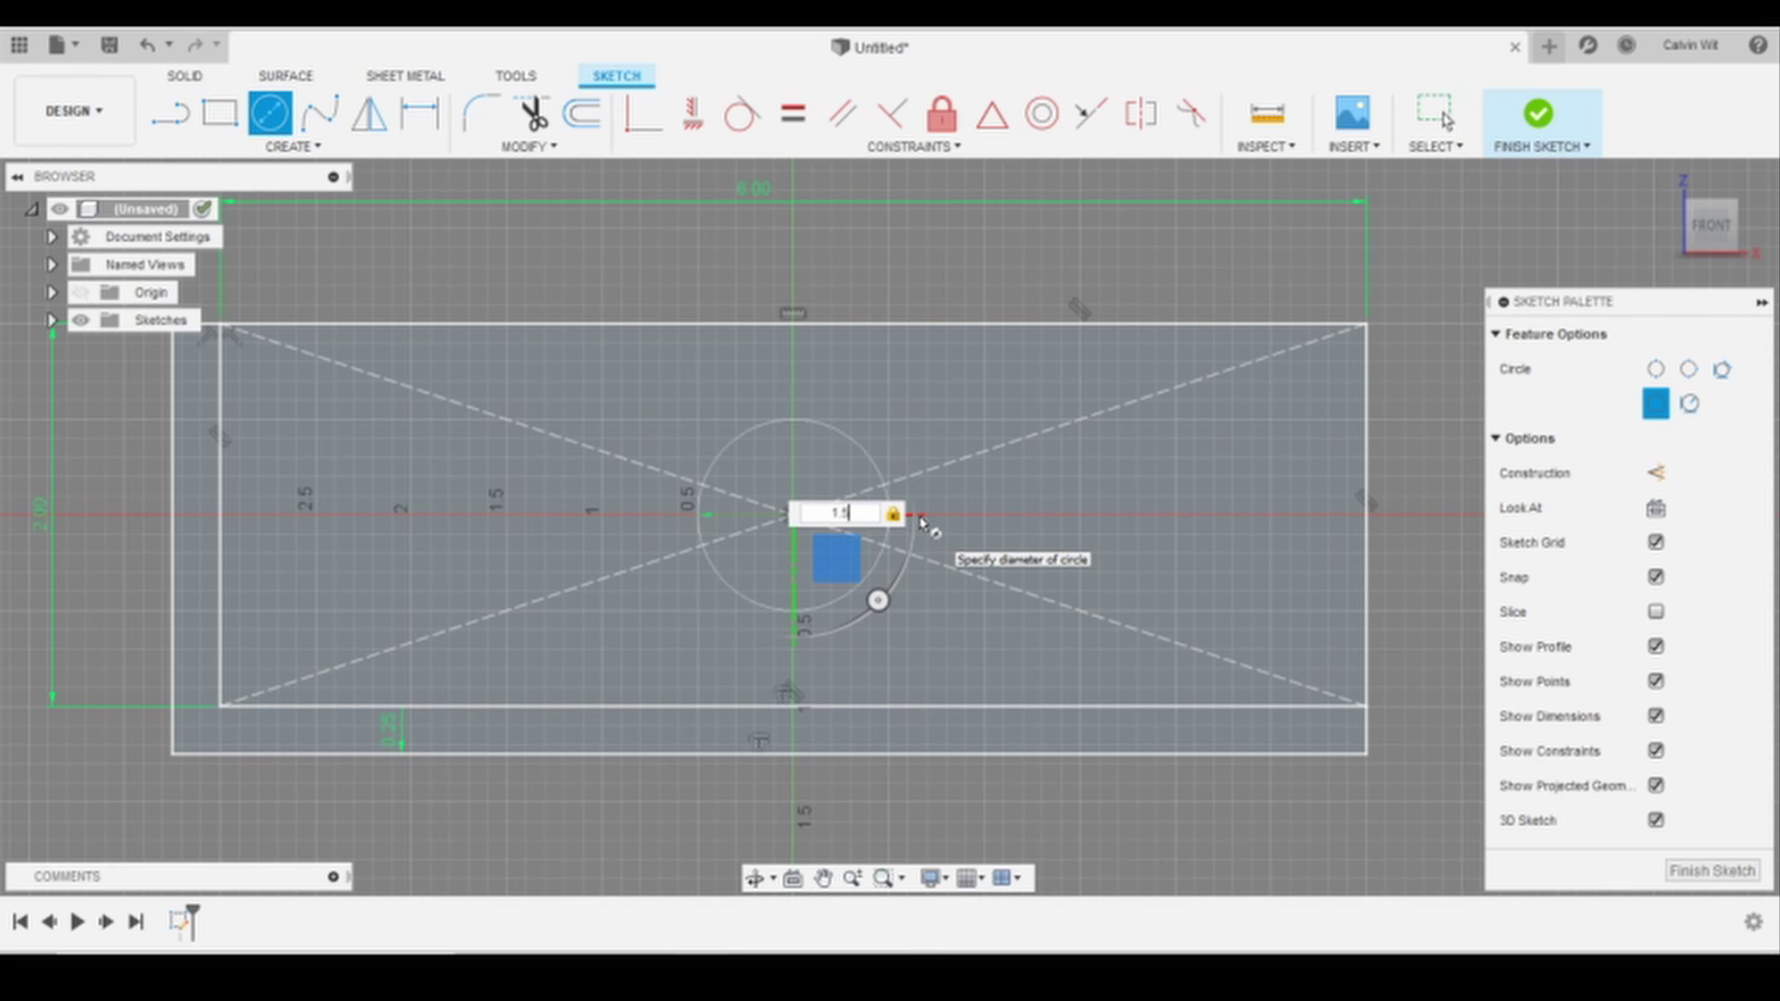
key("Return")
key("Escape")
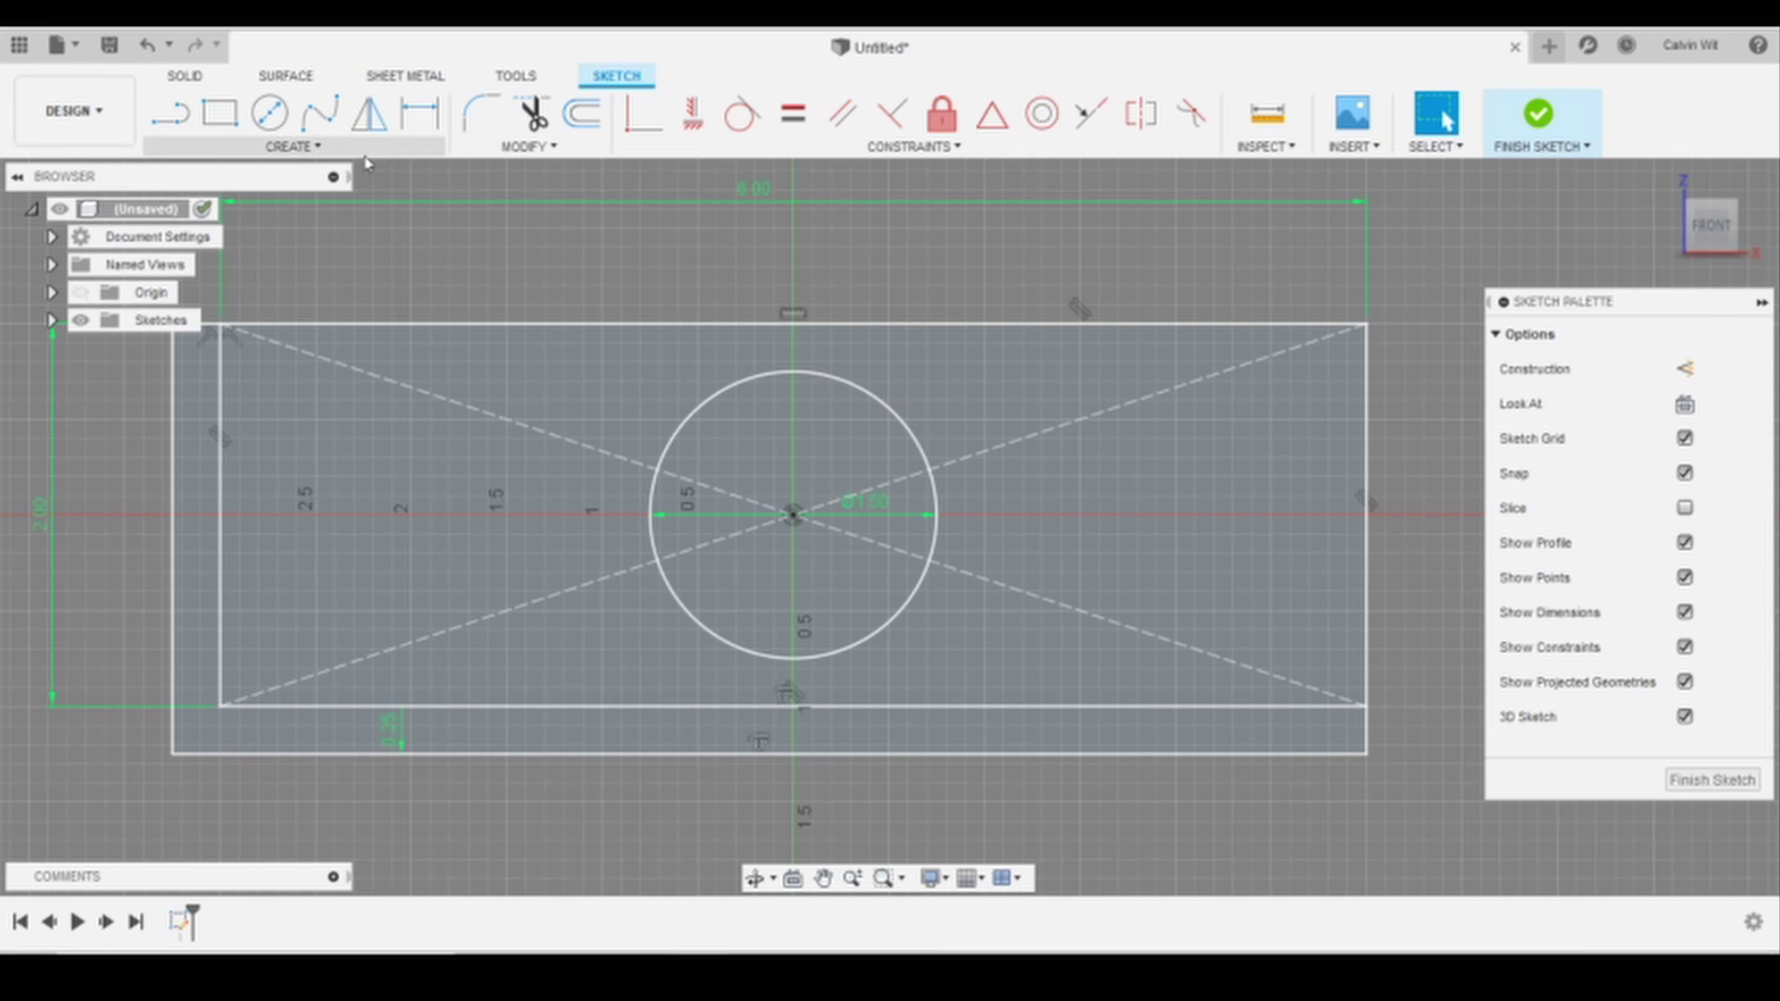
Start a rectangular pattern of the central circle, using the rectangle's top edge as the pattern direction
left_click(316, 148)
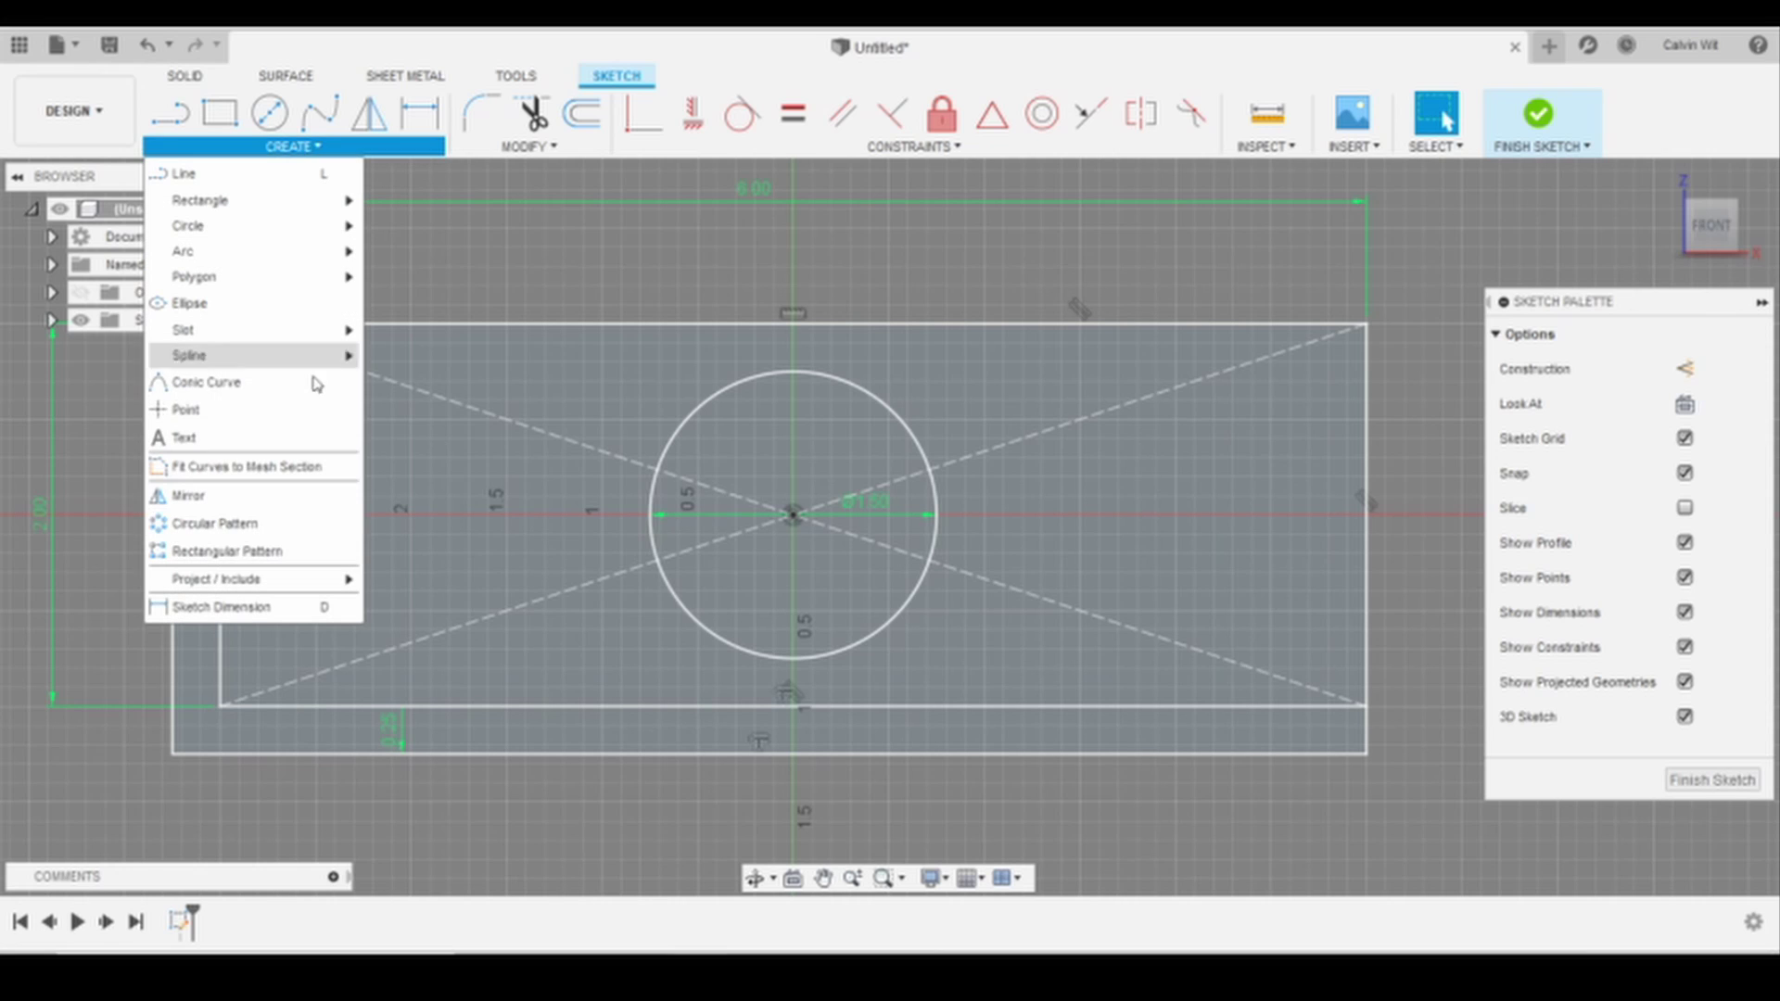
left_click(322, 550)
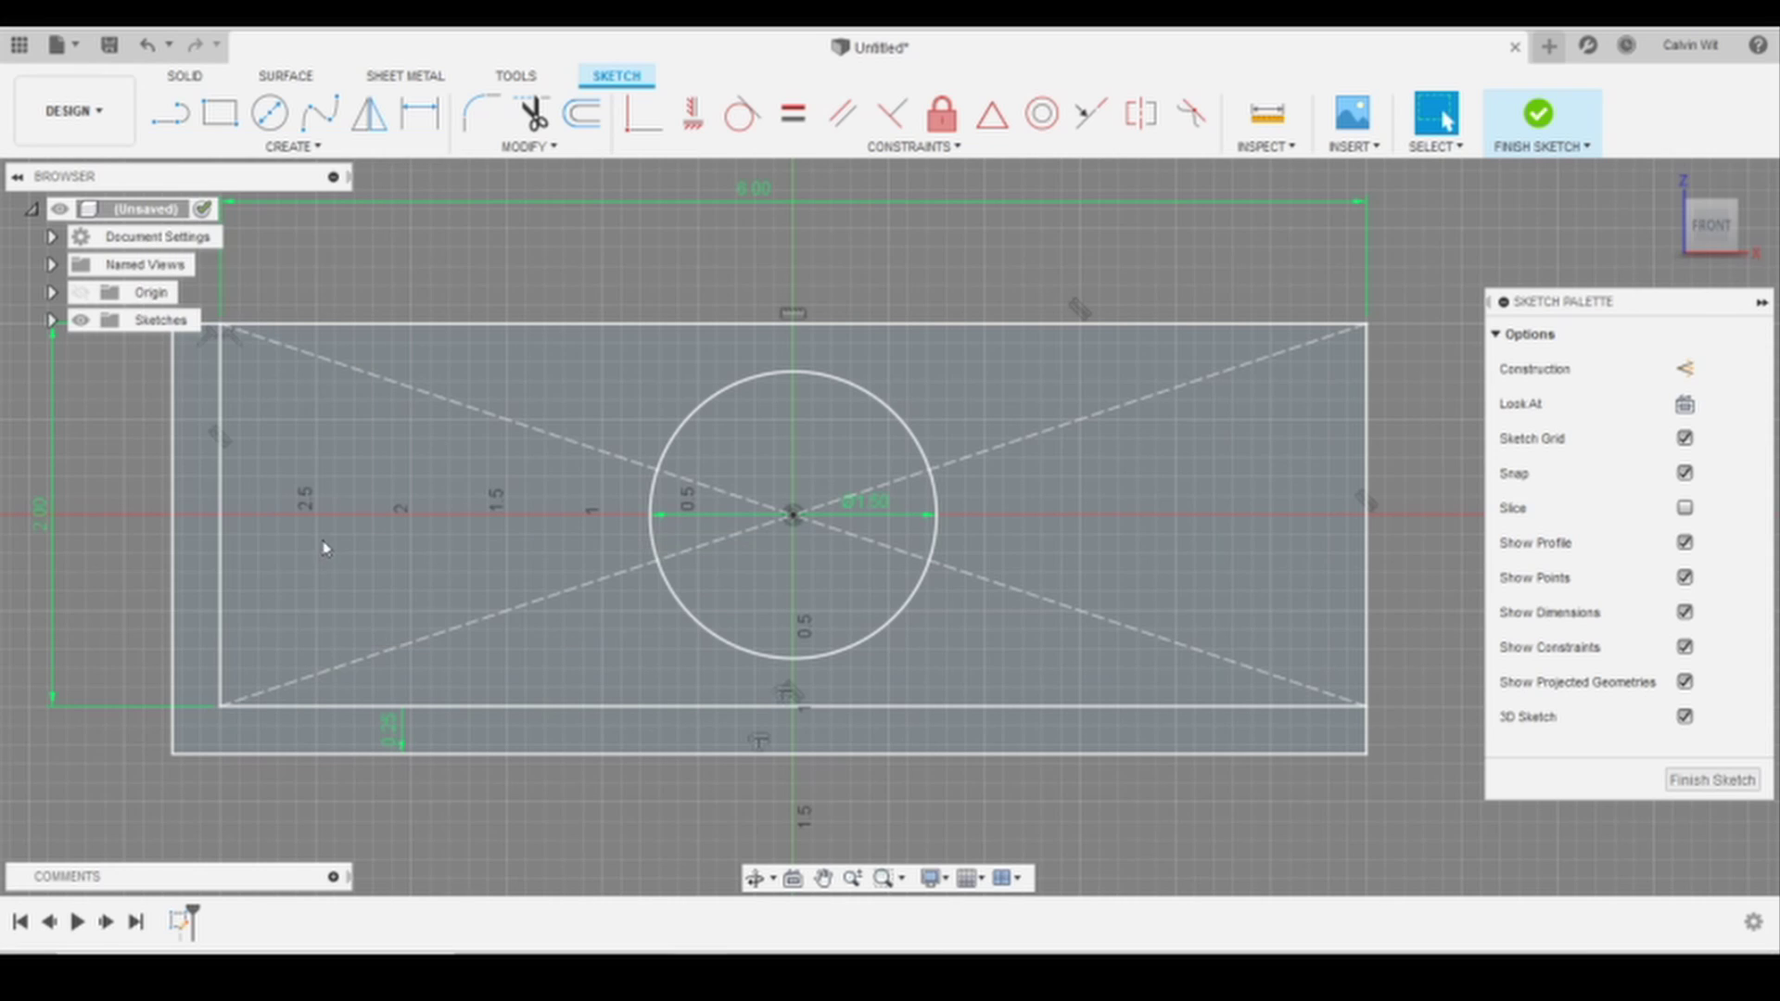
left_click(739, 403)
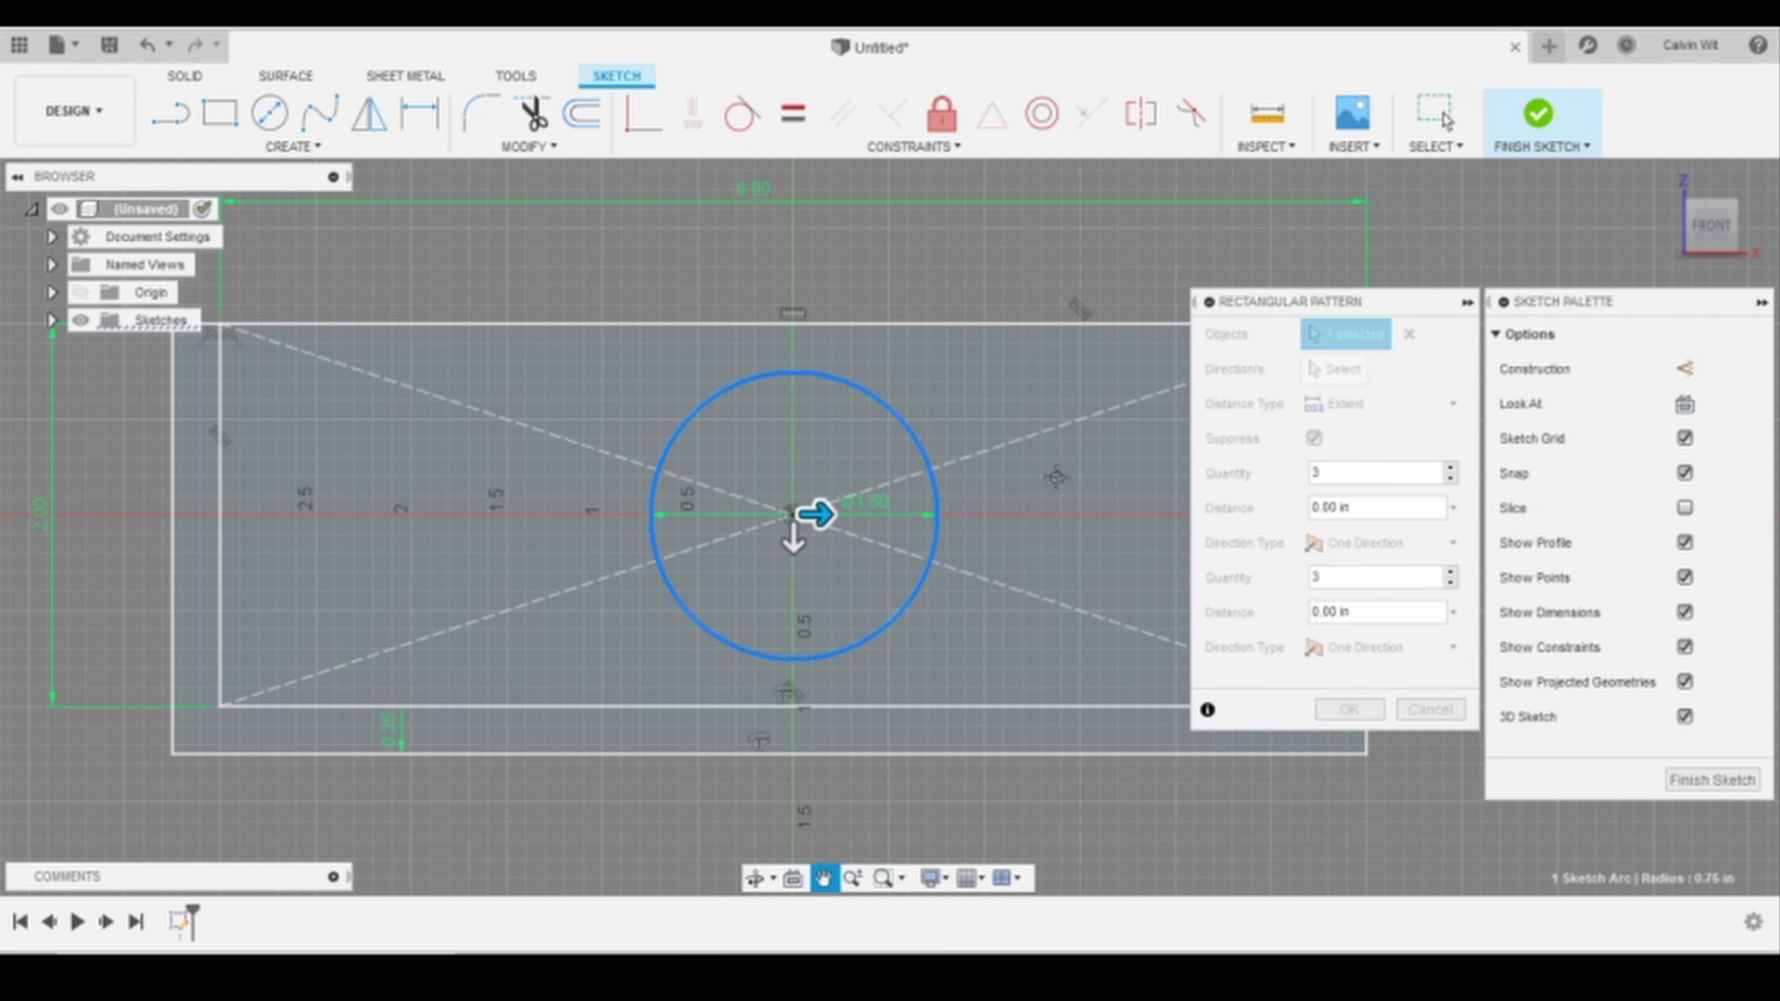
middle_click_drag(1094, 447, 932, 473)
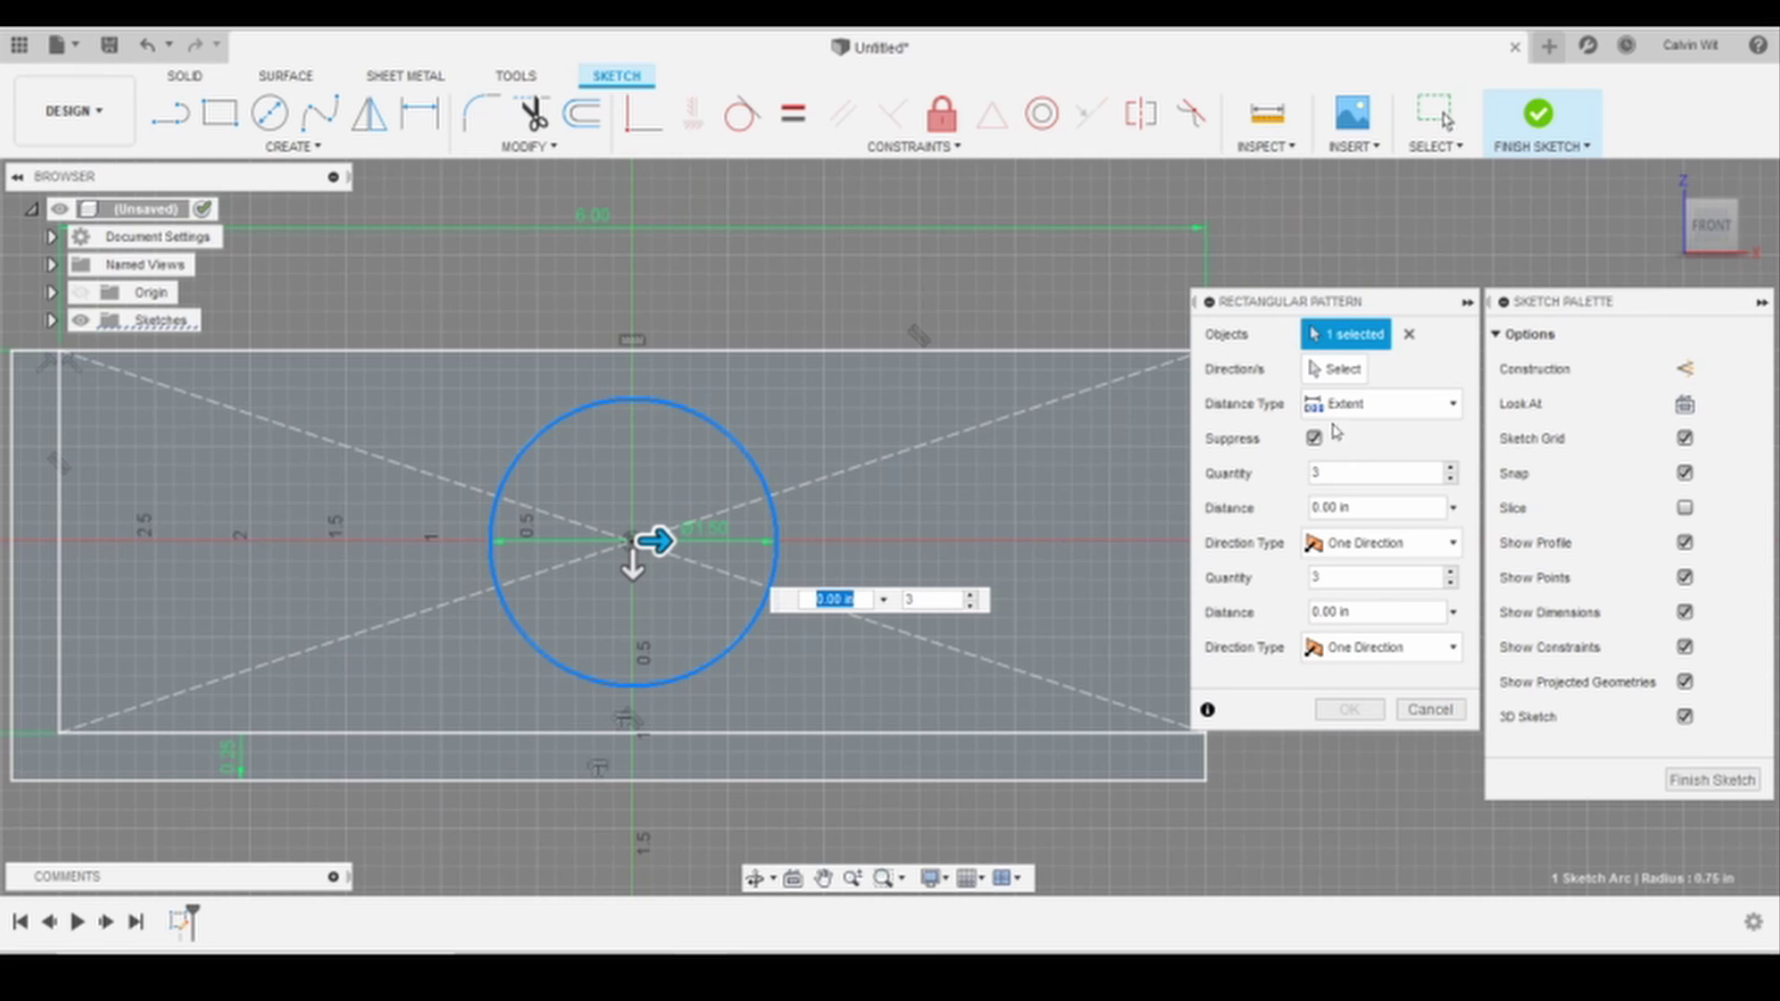
left_click(1344, 371)
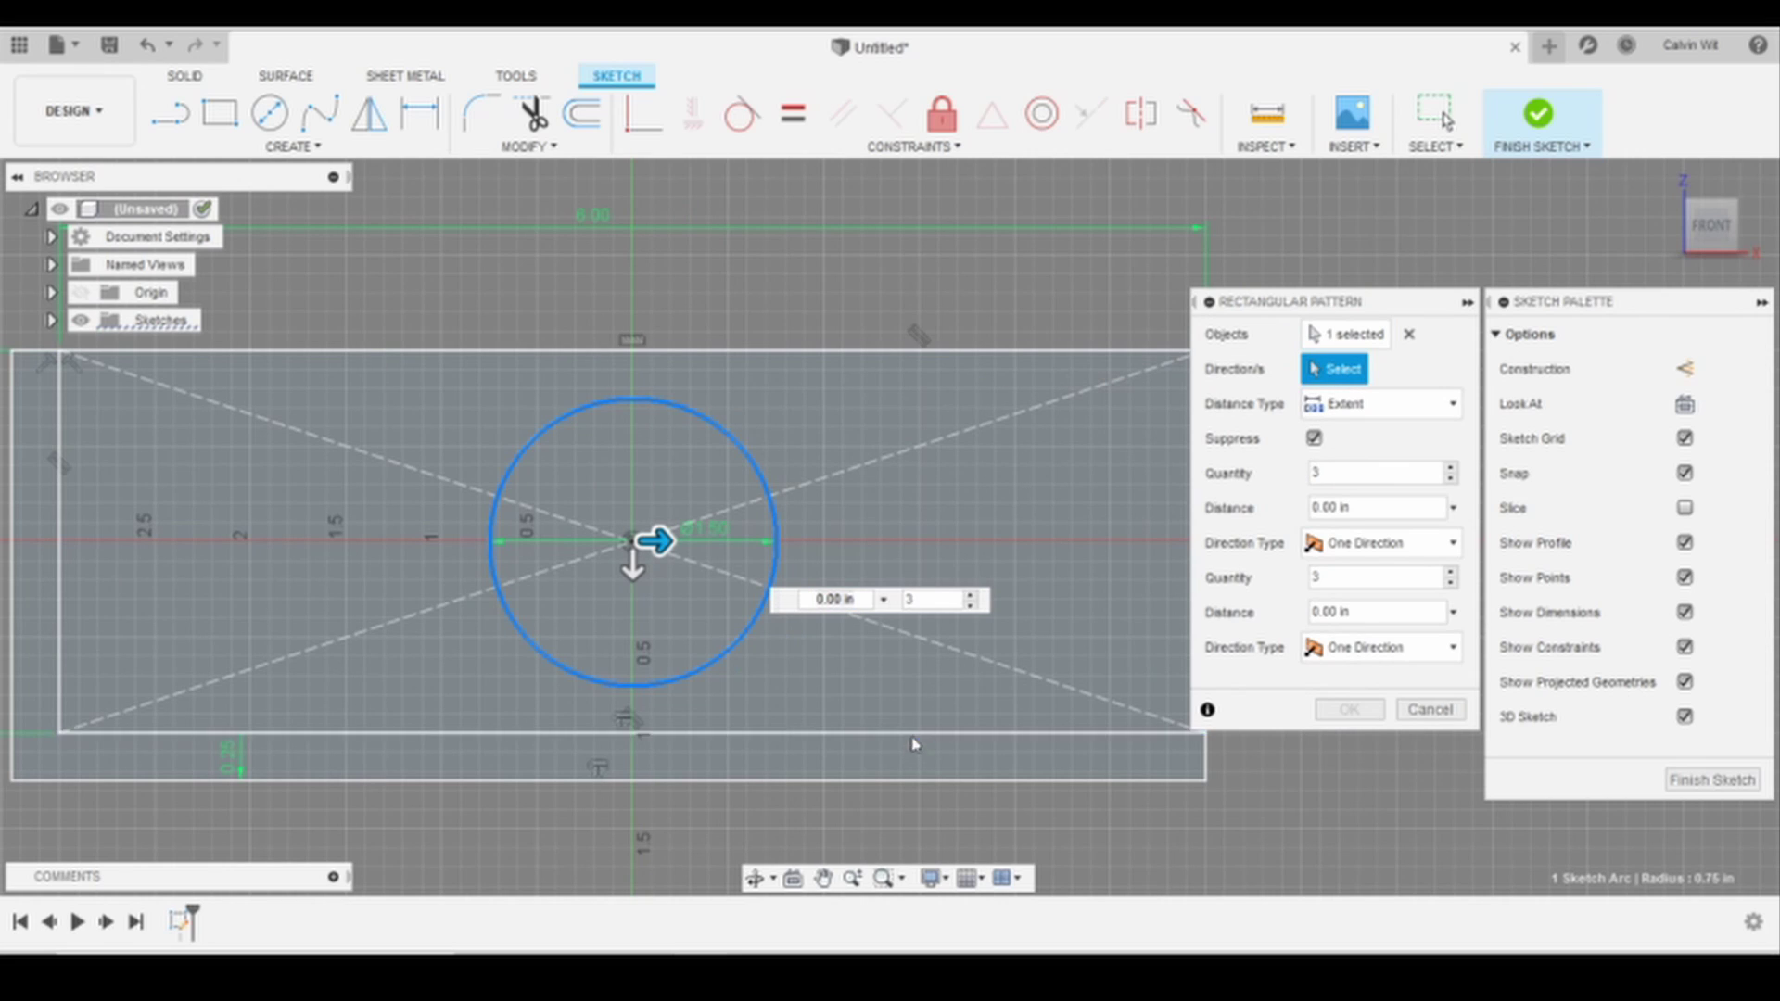
left_click(845, 353)
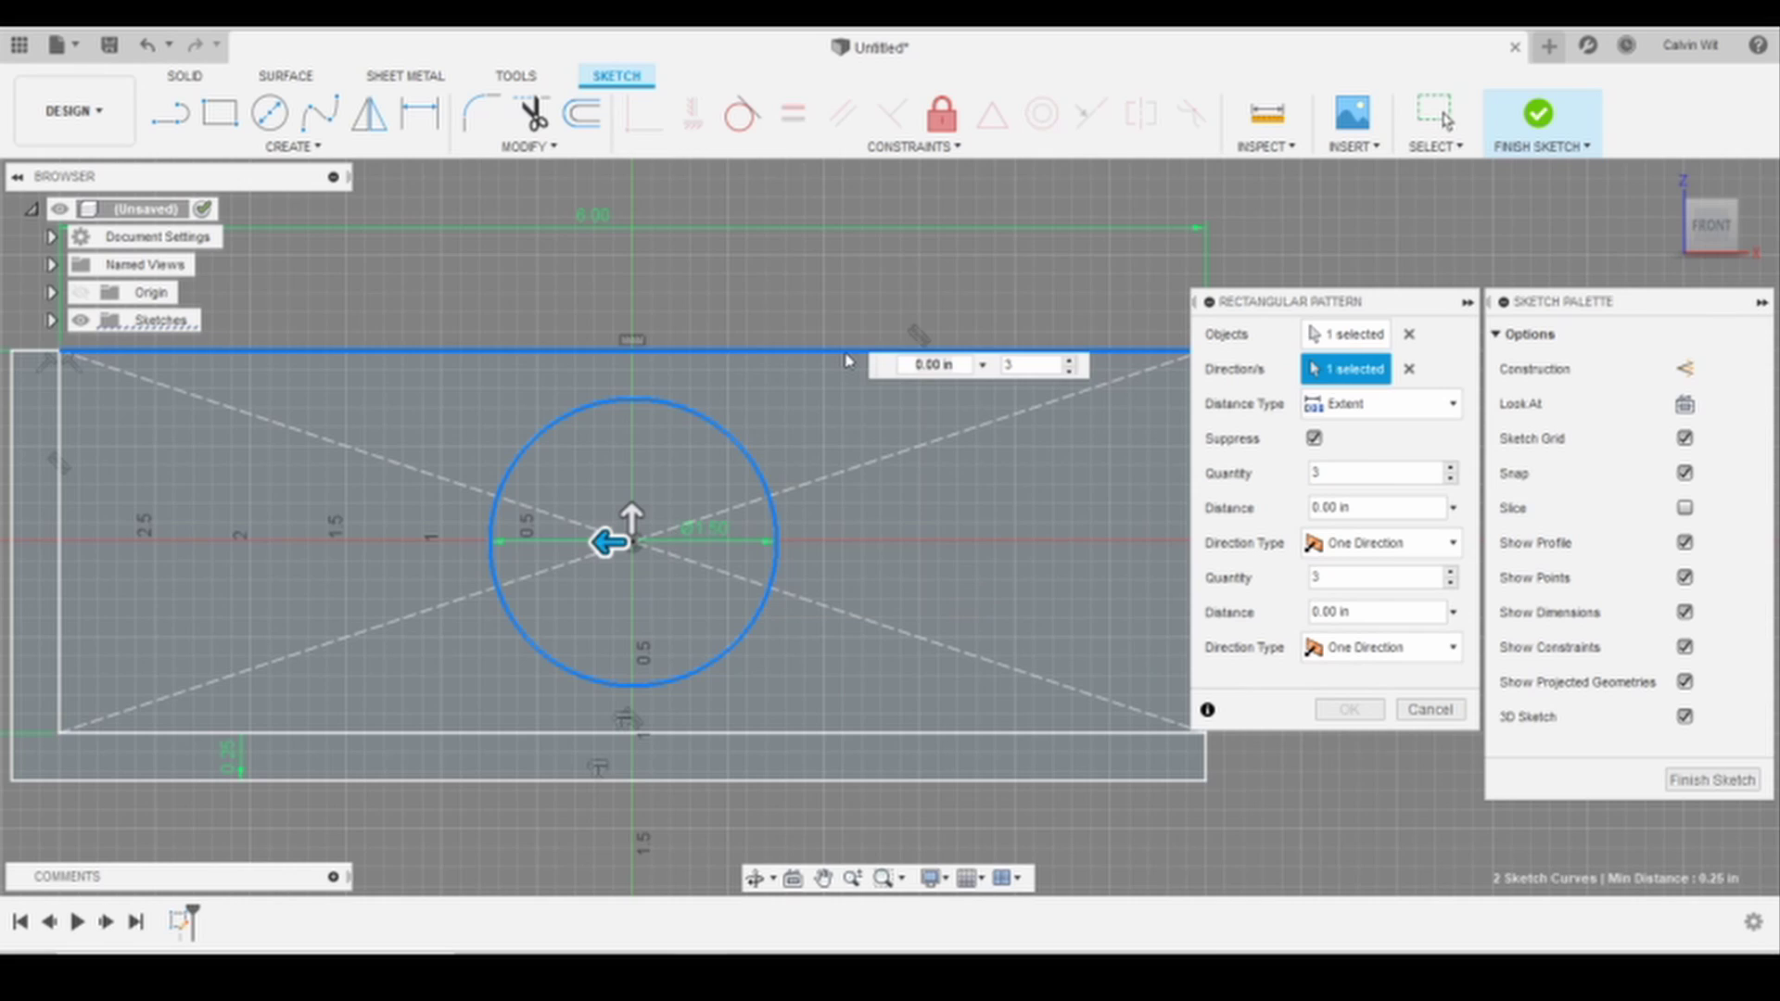
Make the horizontal pattern symmetric with a 2 in distance and a quantity of 3, and create the circles
left_click(1378, 554)
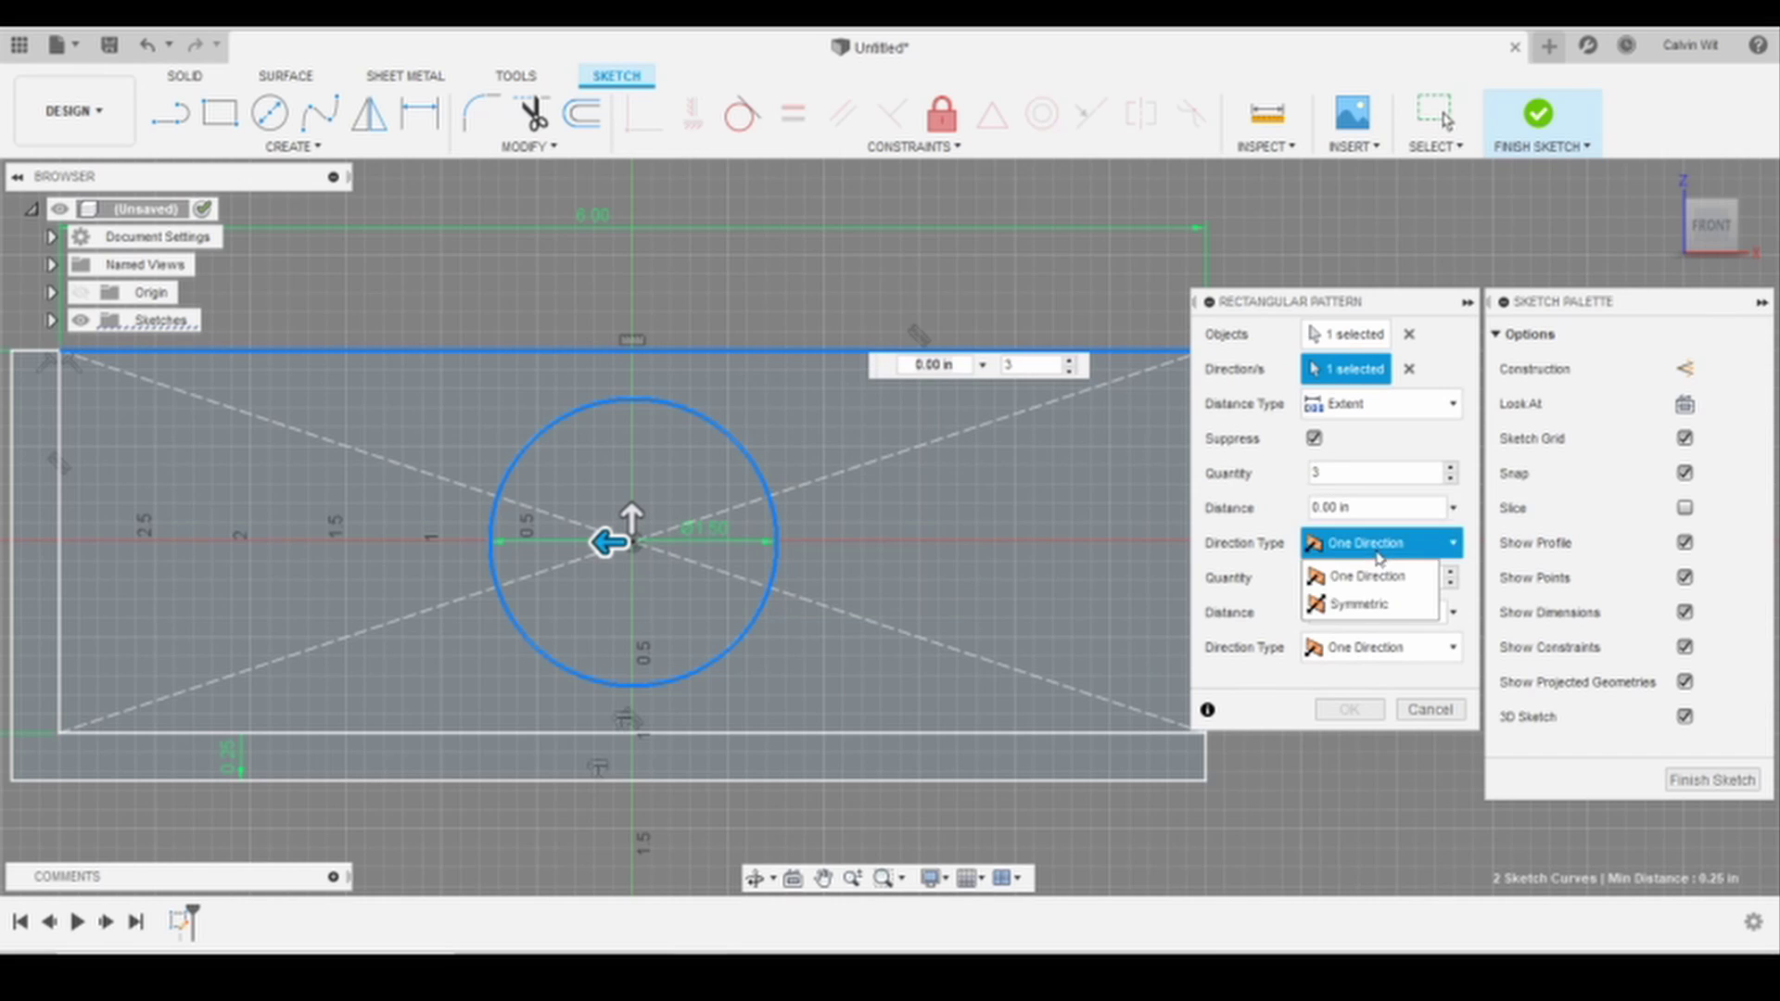
left_click(1380, 609)
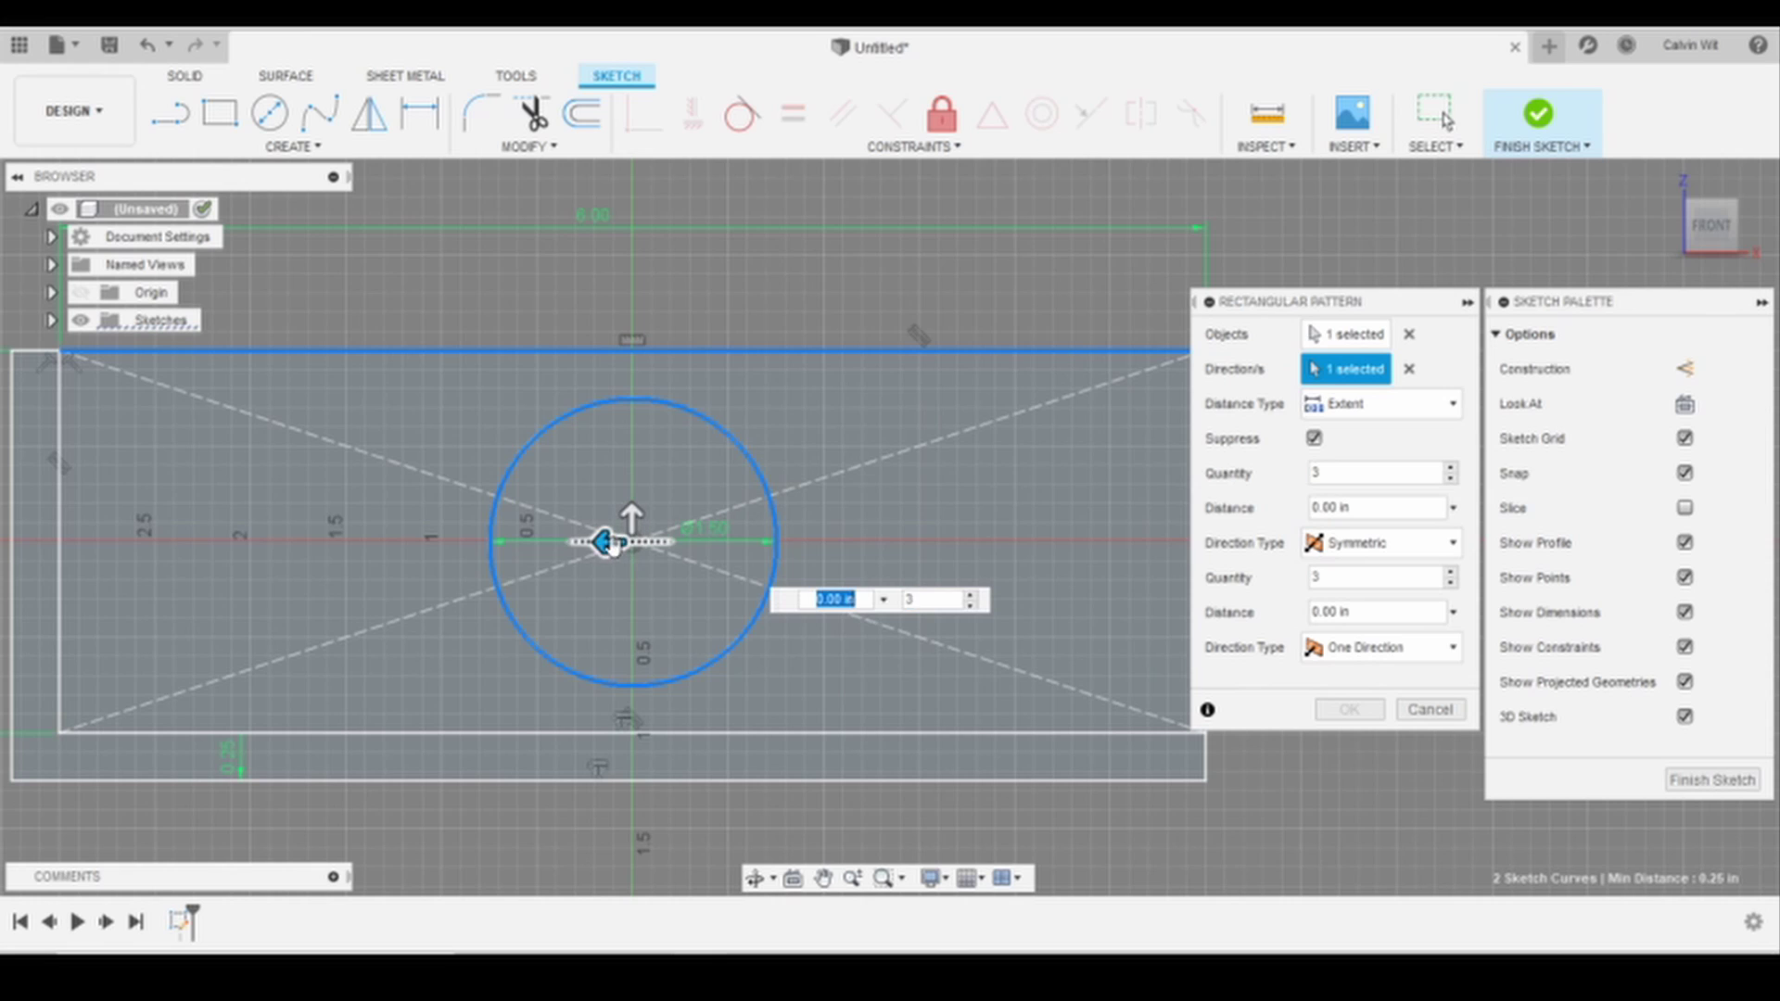
left_click_drag(609, 542, 226, 545)
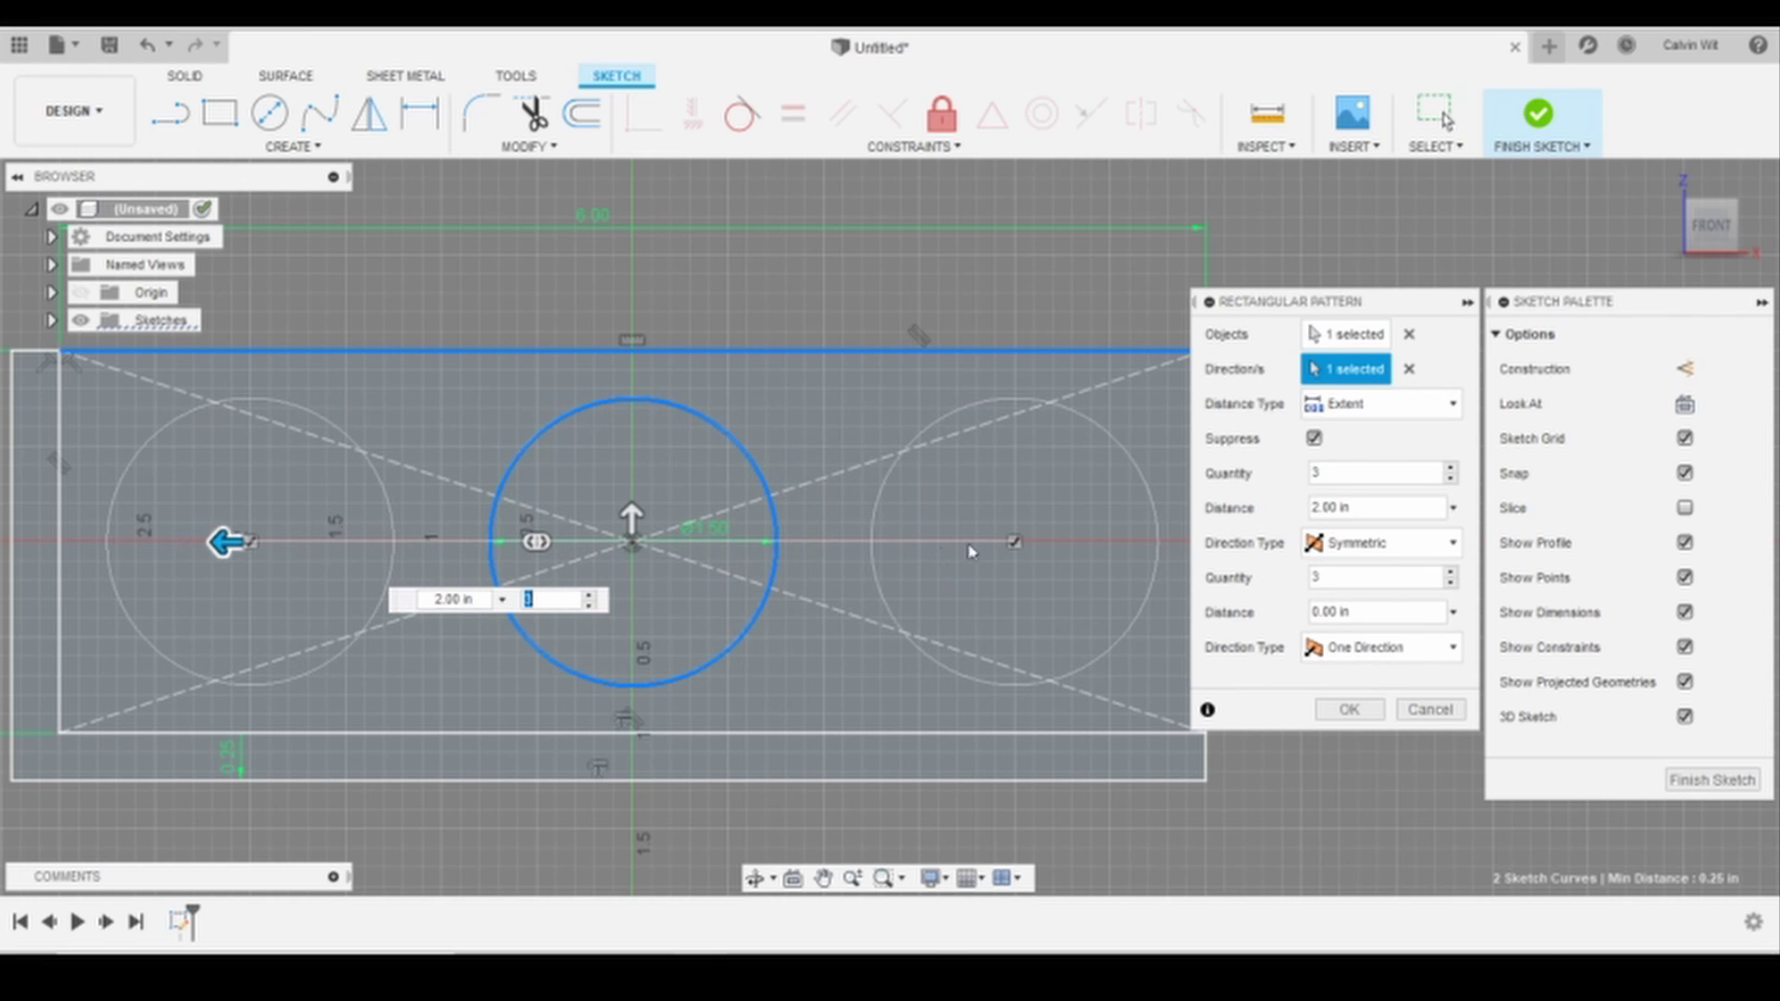
scroll(708, 605, "down", 3)
scroll(652, 598, "up", 3)
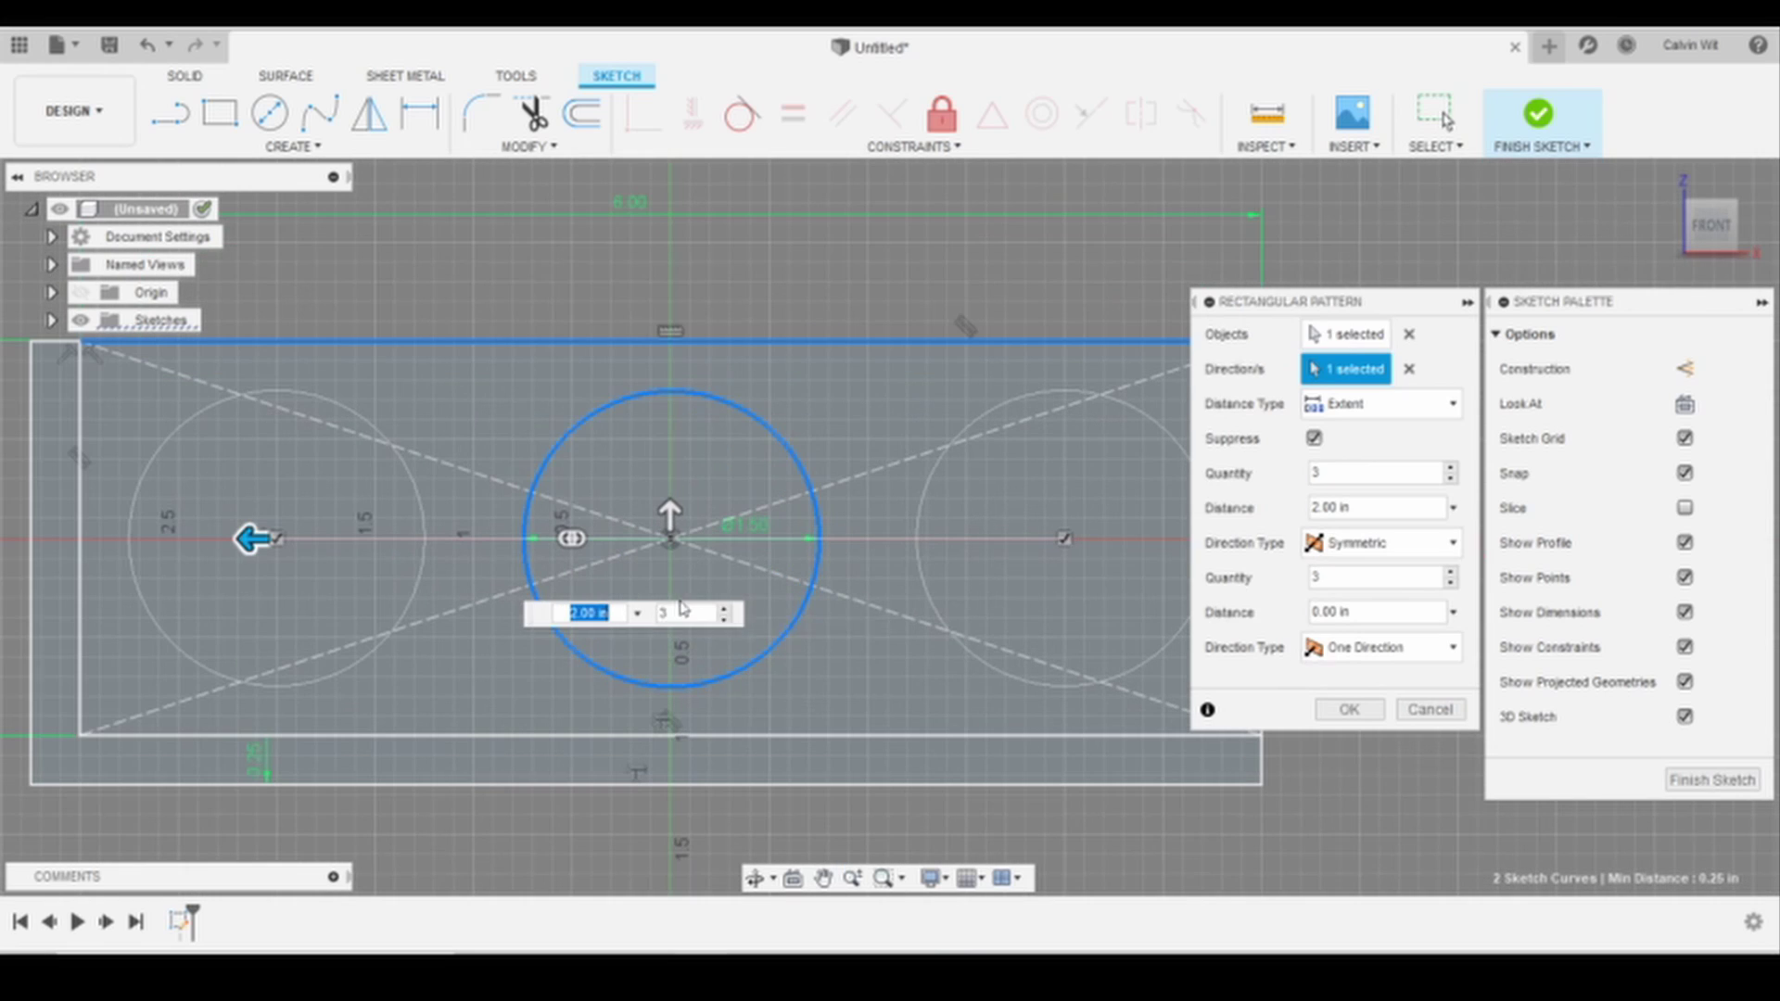
key("Tab")
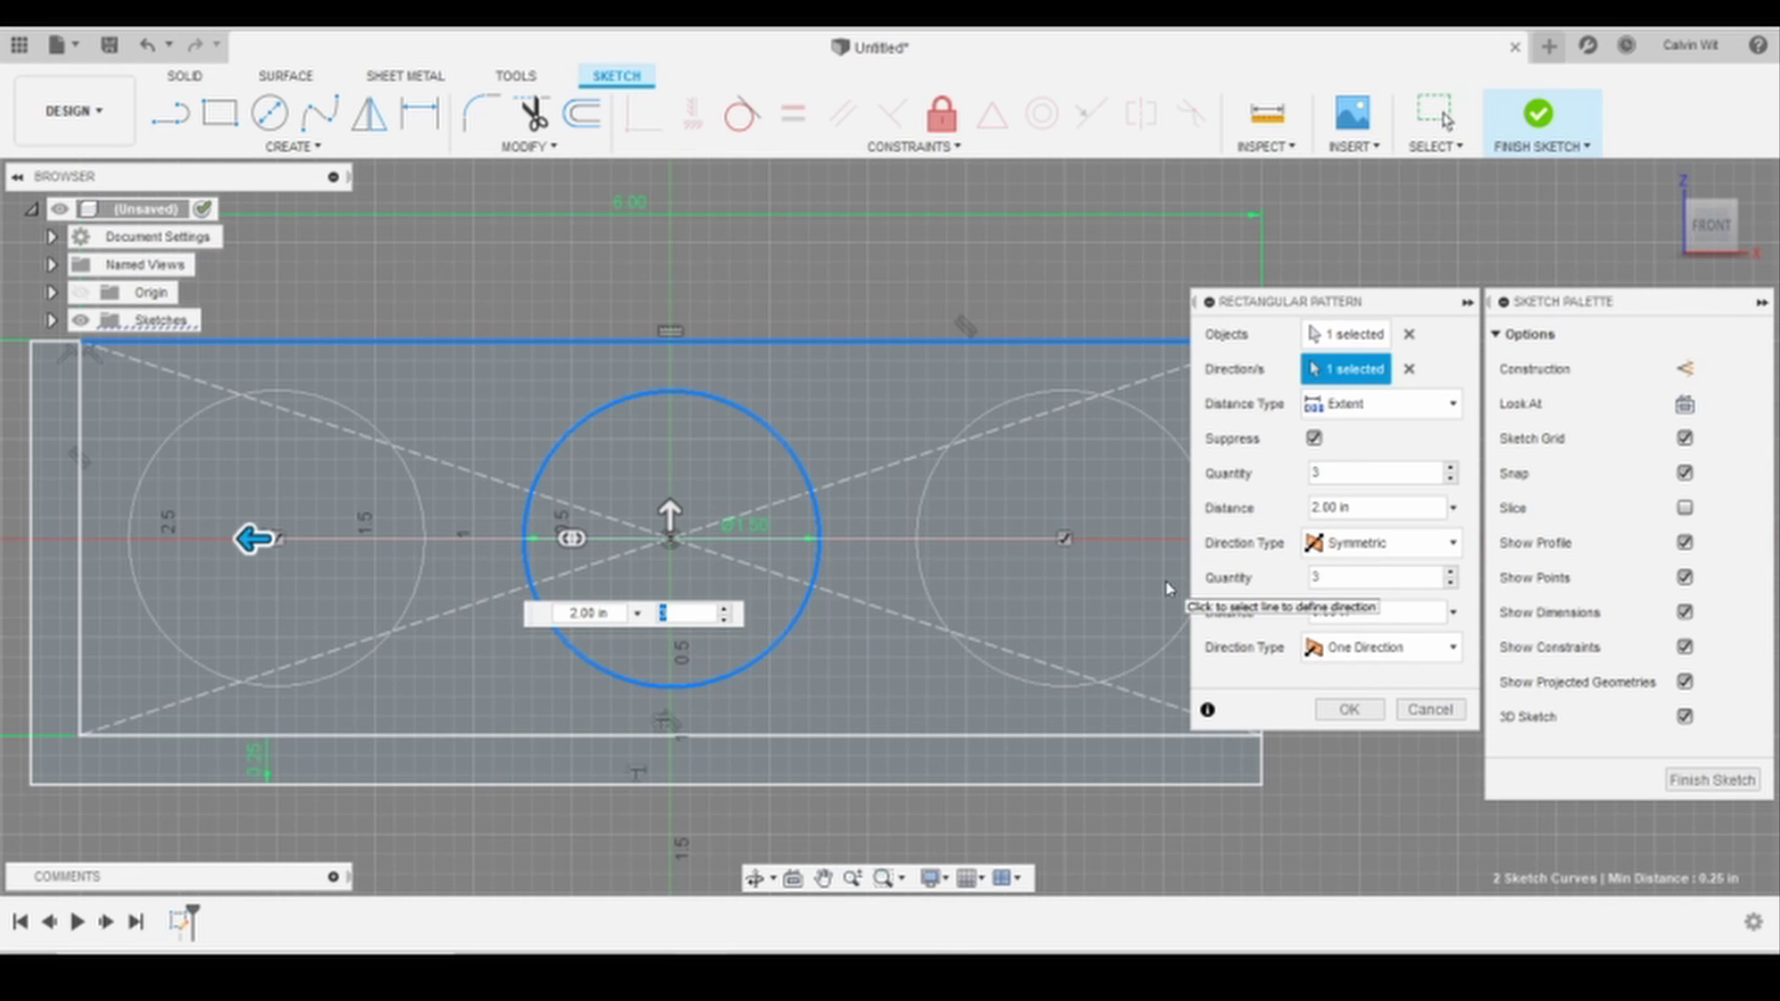
left_click(1351, 710)
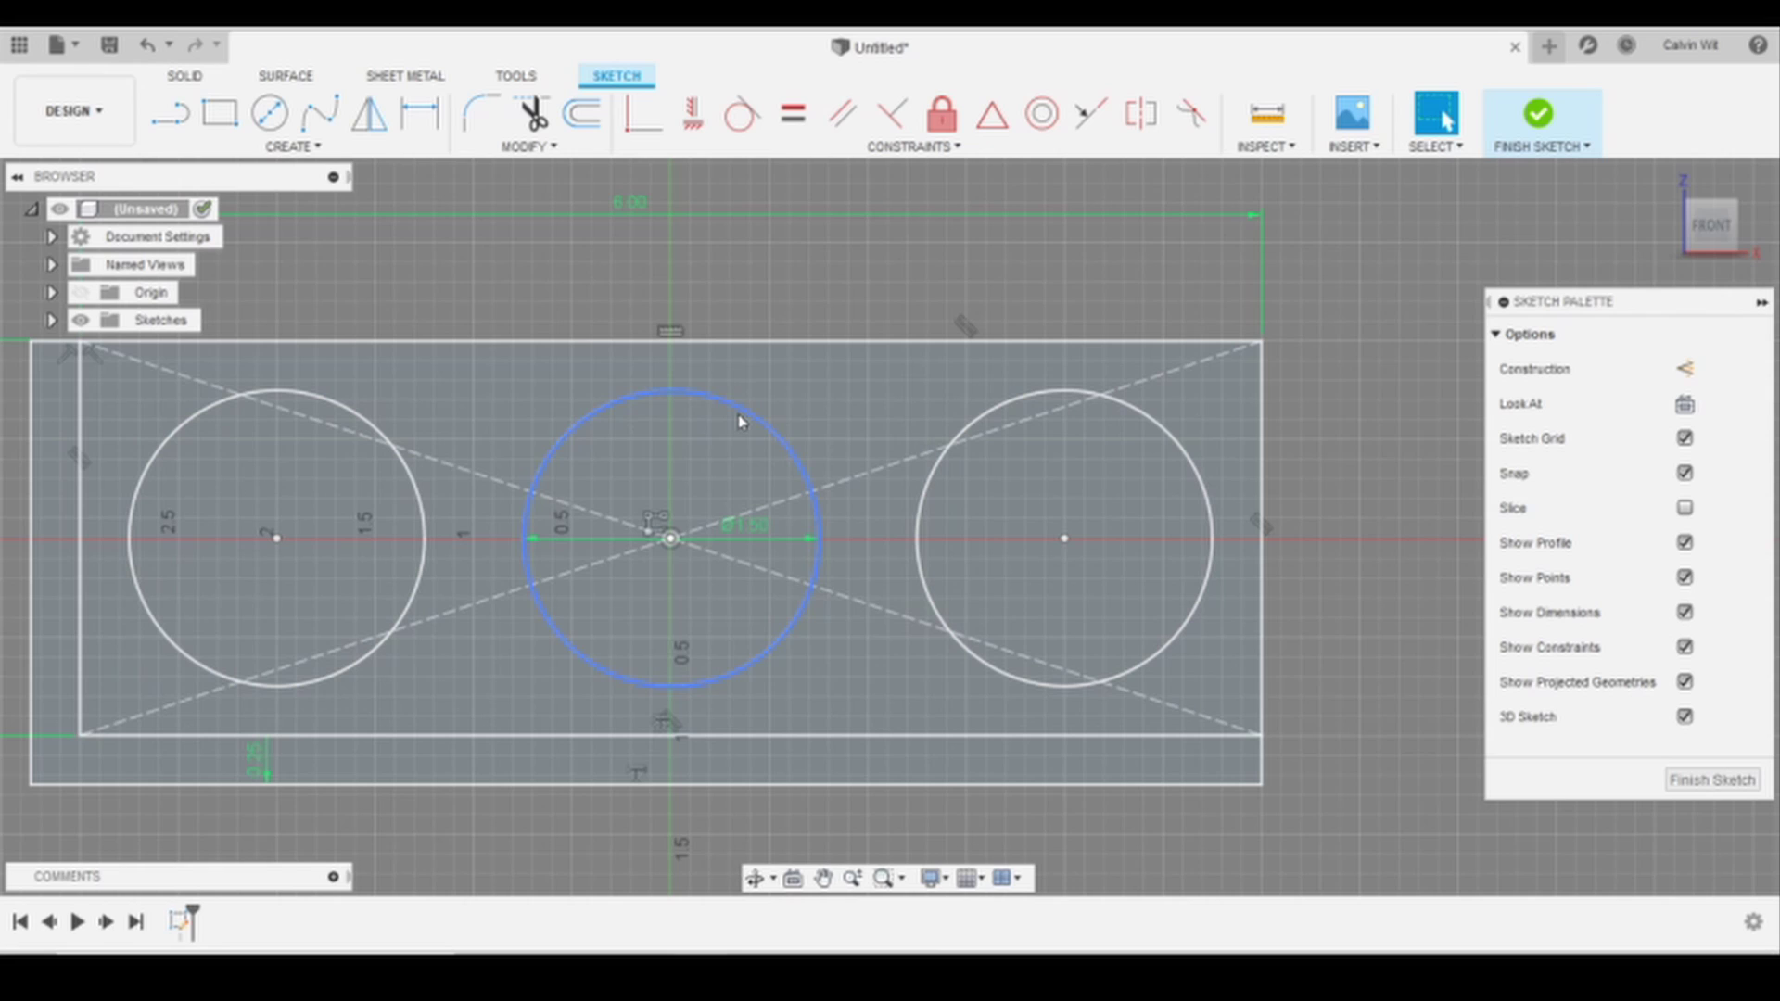
Set the central circle's diameter to 1.25 in
double_click(755, 541)
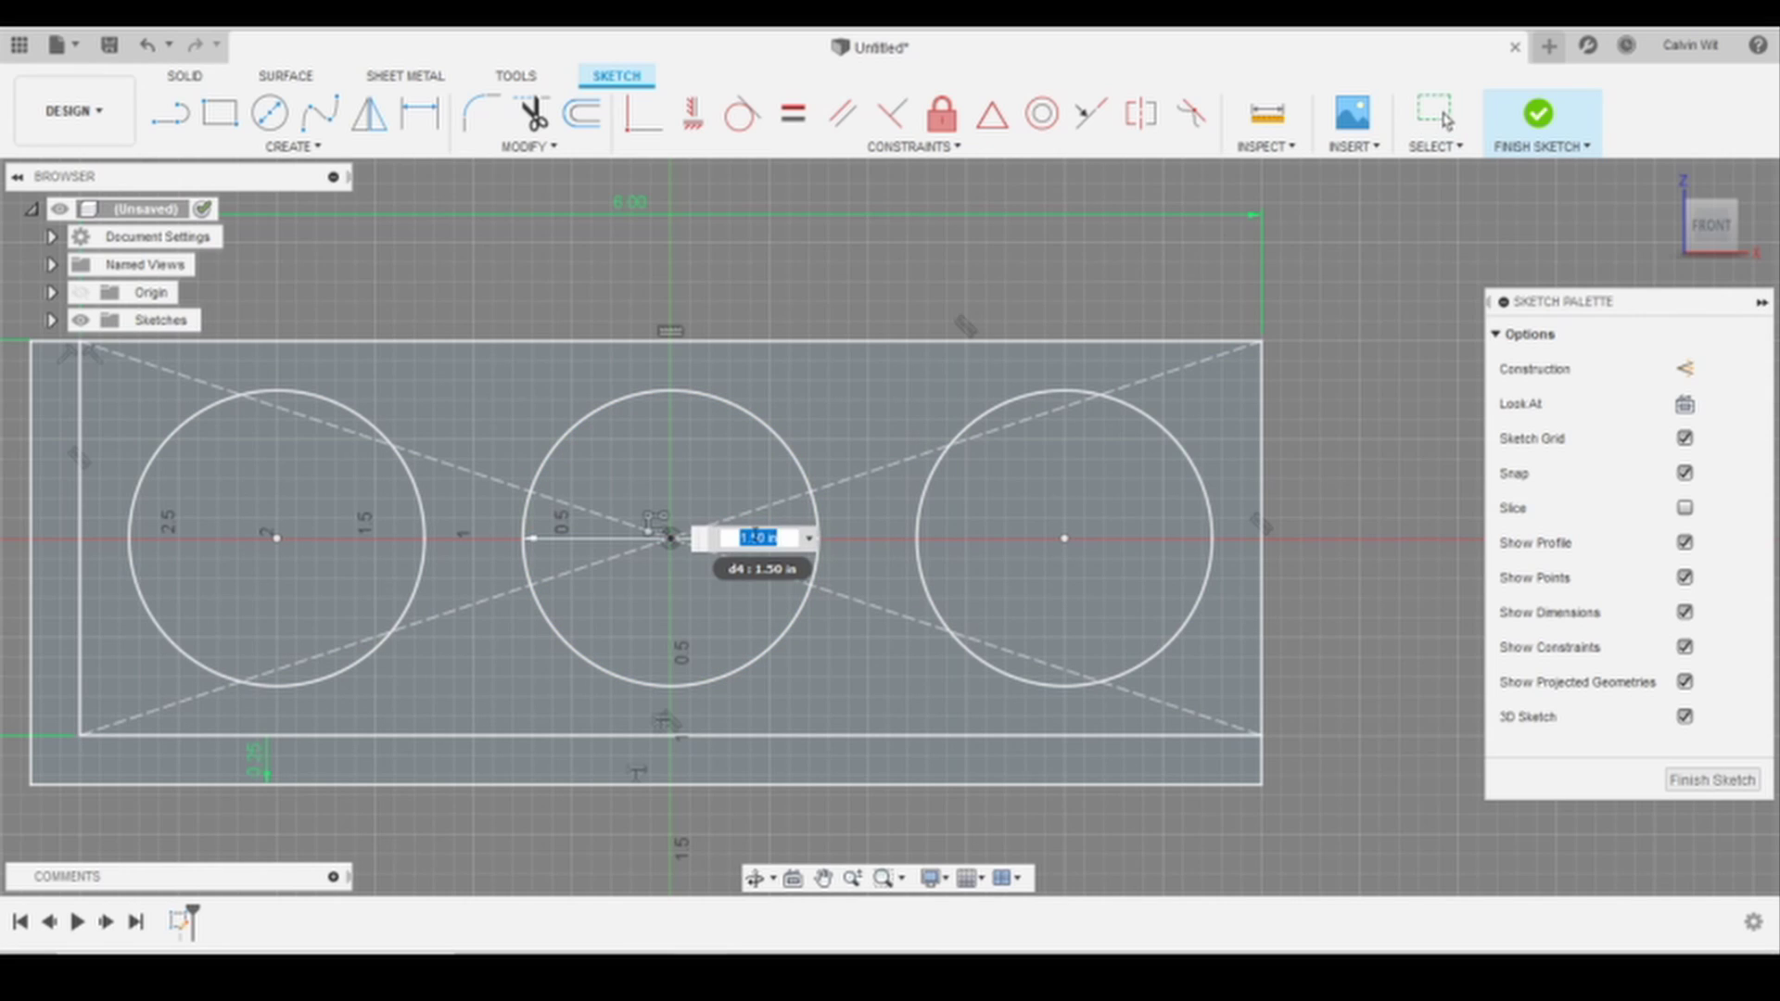
key("BackSpace")
type("1.25")
key("Return")
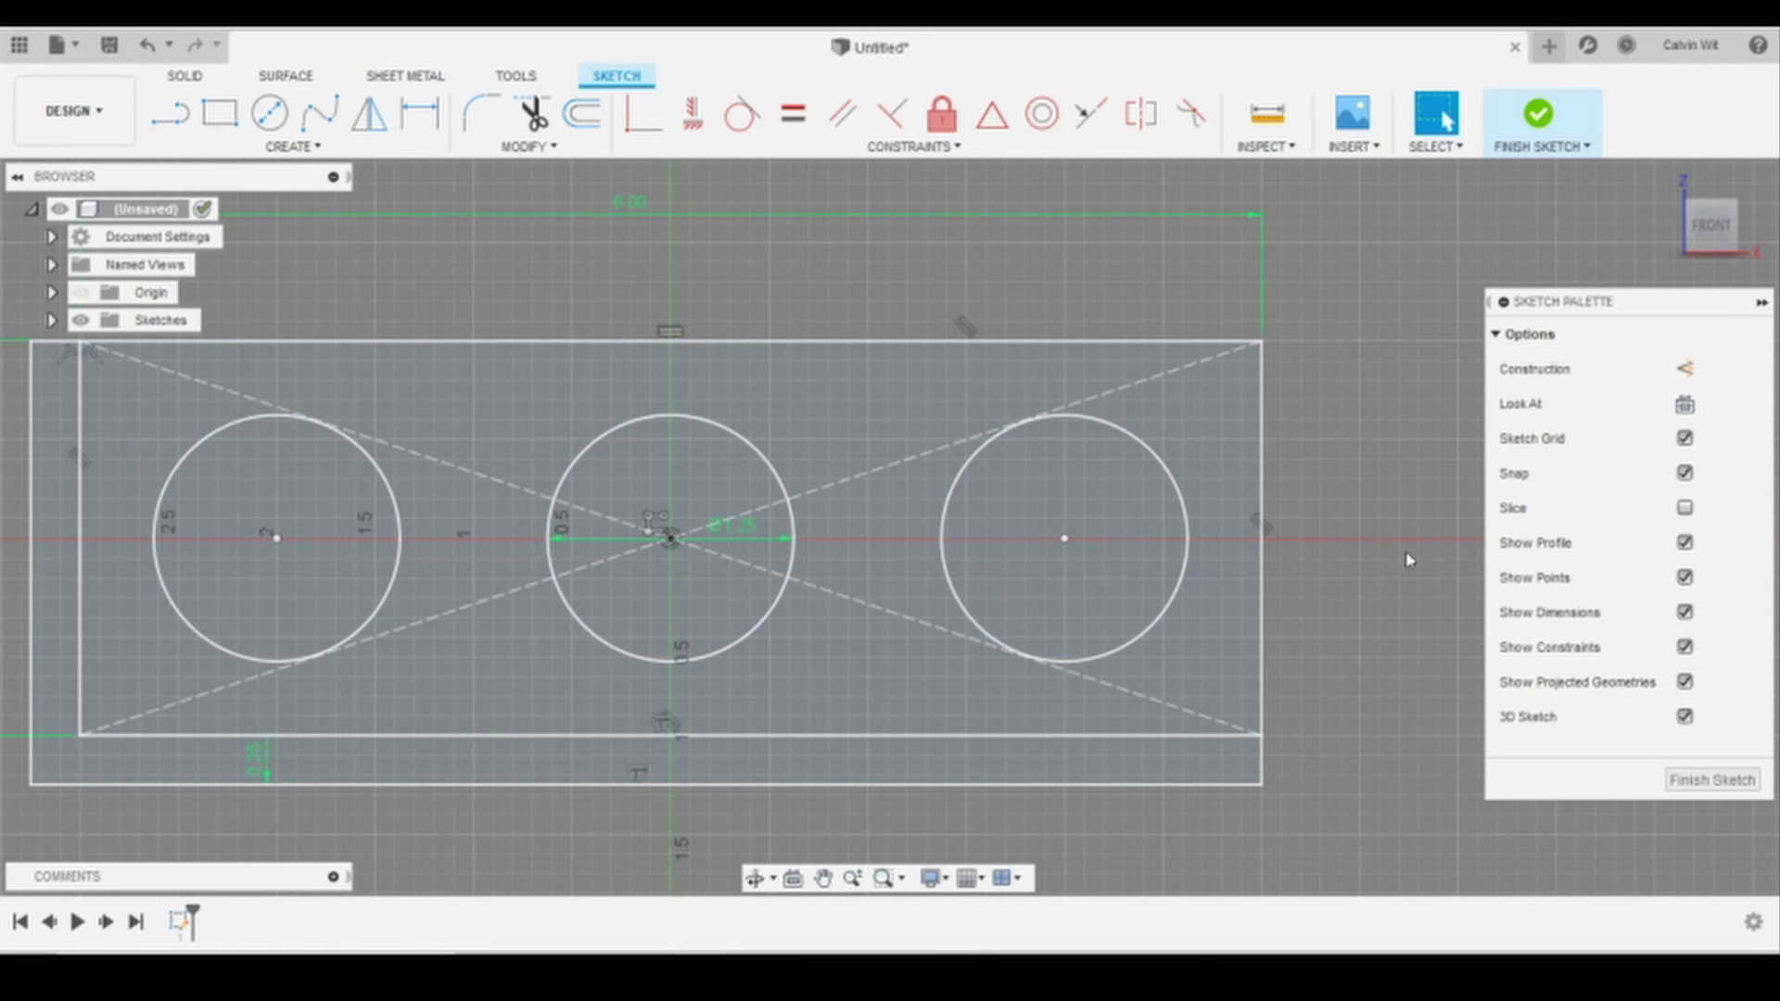
Sketch a line rising from the central circle's upper-left edge, followed by a perpendicular line about 0.58 in long sloping down to the right
scroll(620, 389, "up", 3)
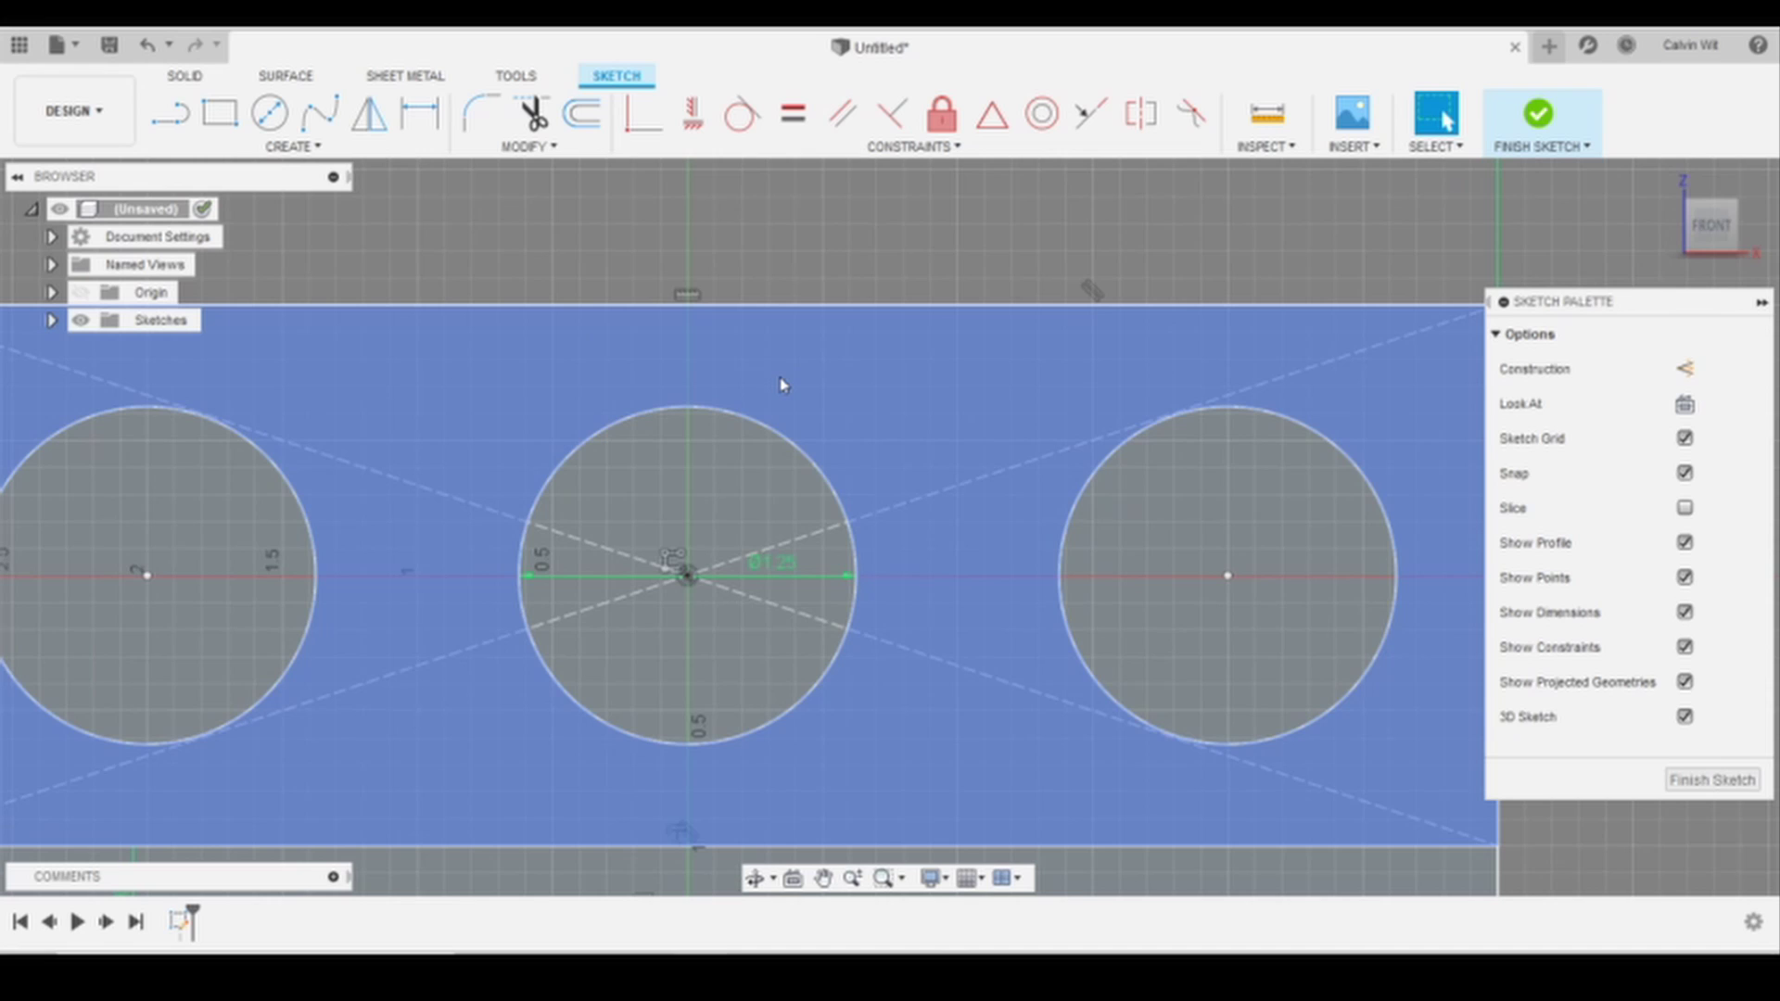
key("l")
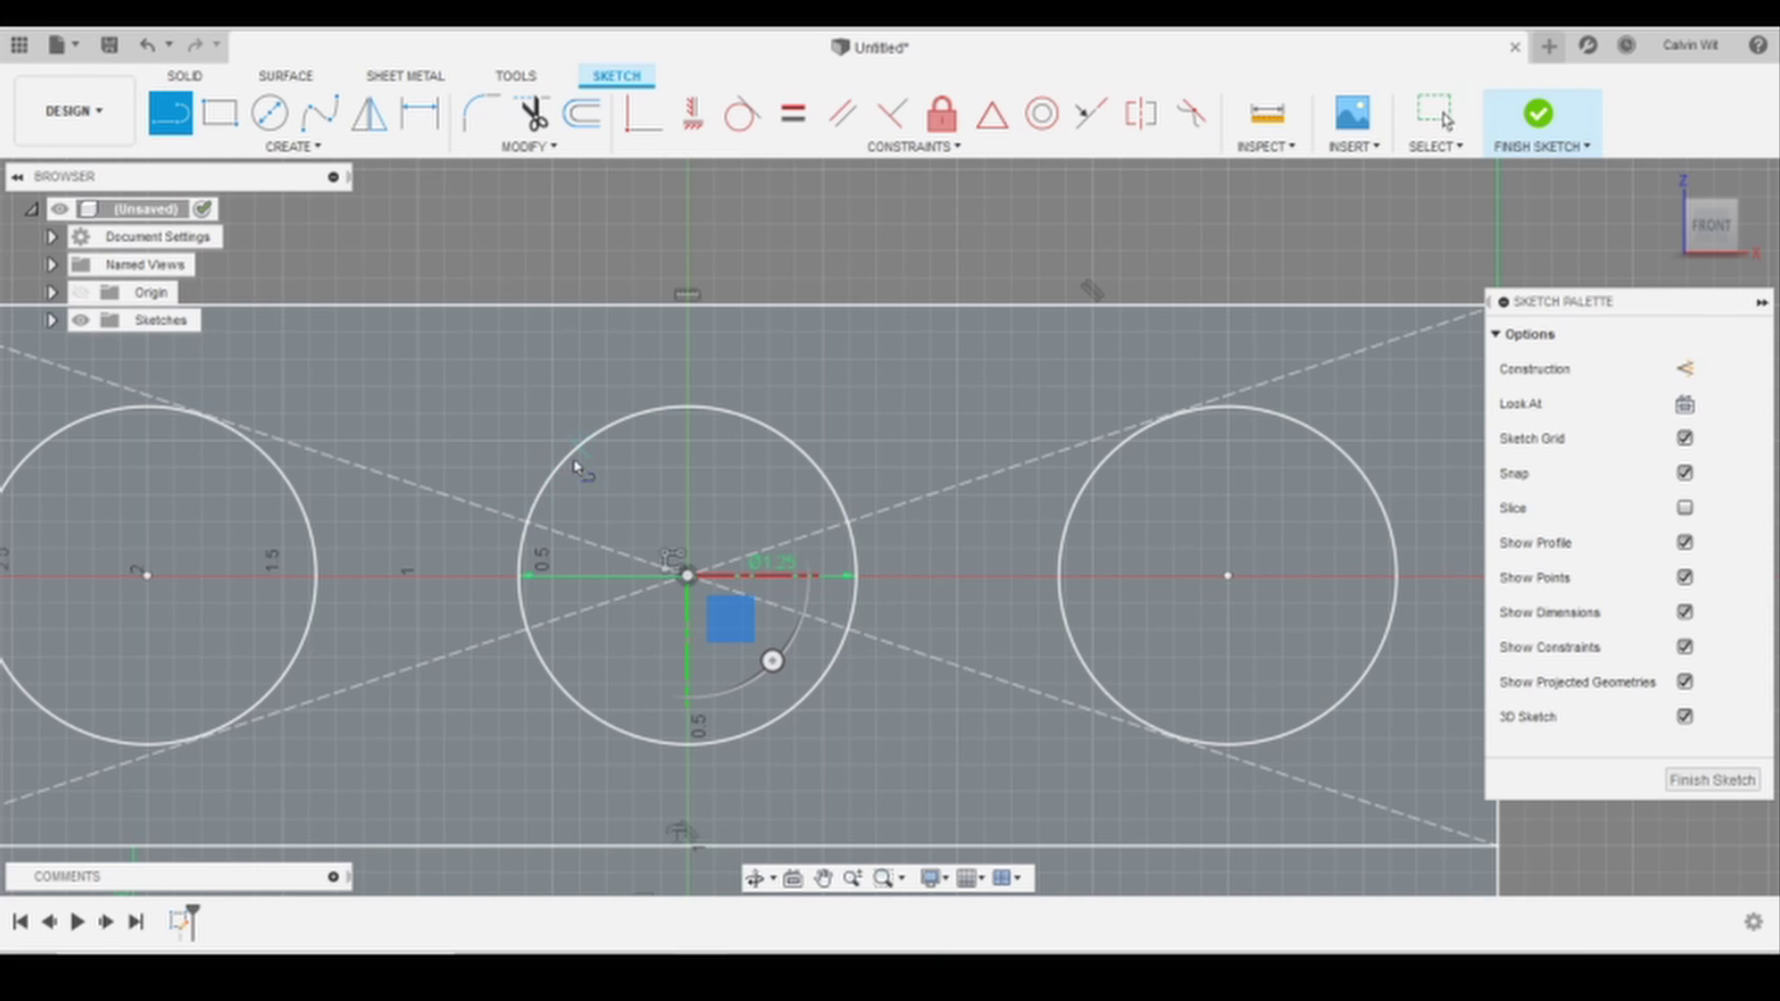
left_click(536, 501)
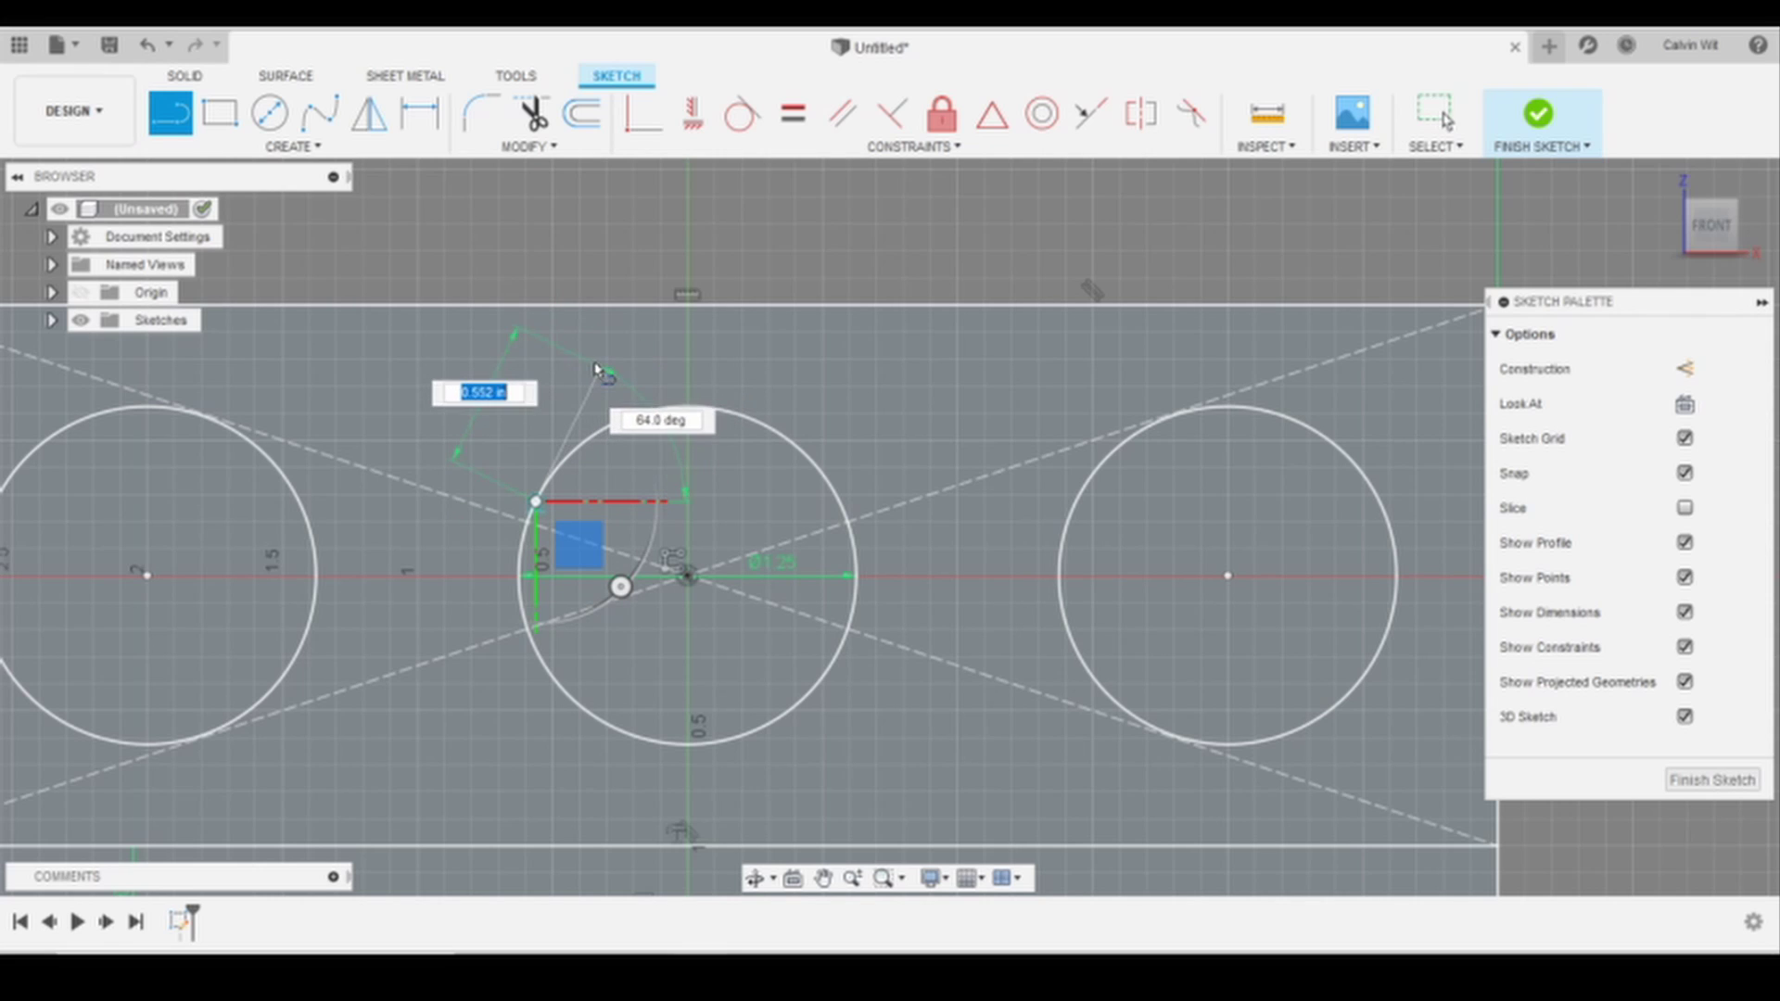
left_click(625, 319)
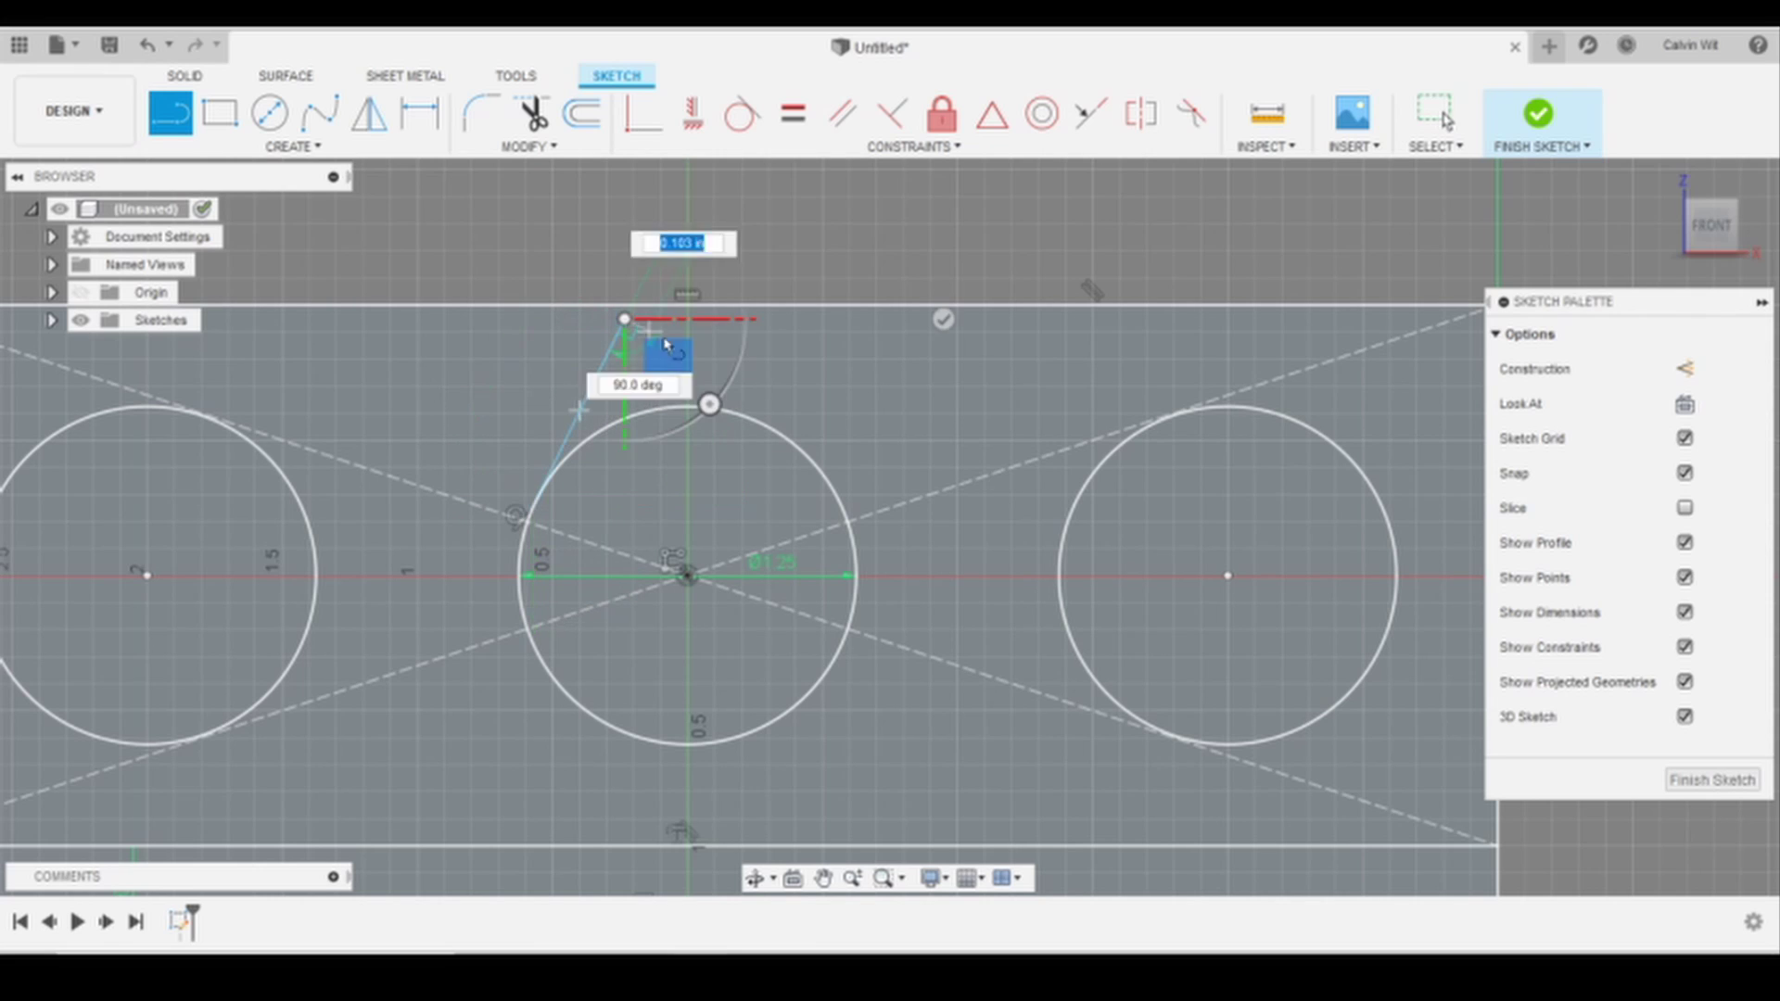
left_click(765, 389)
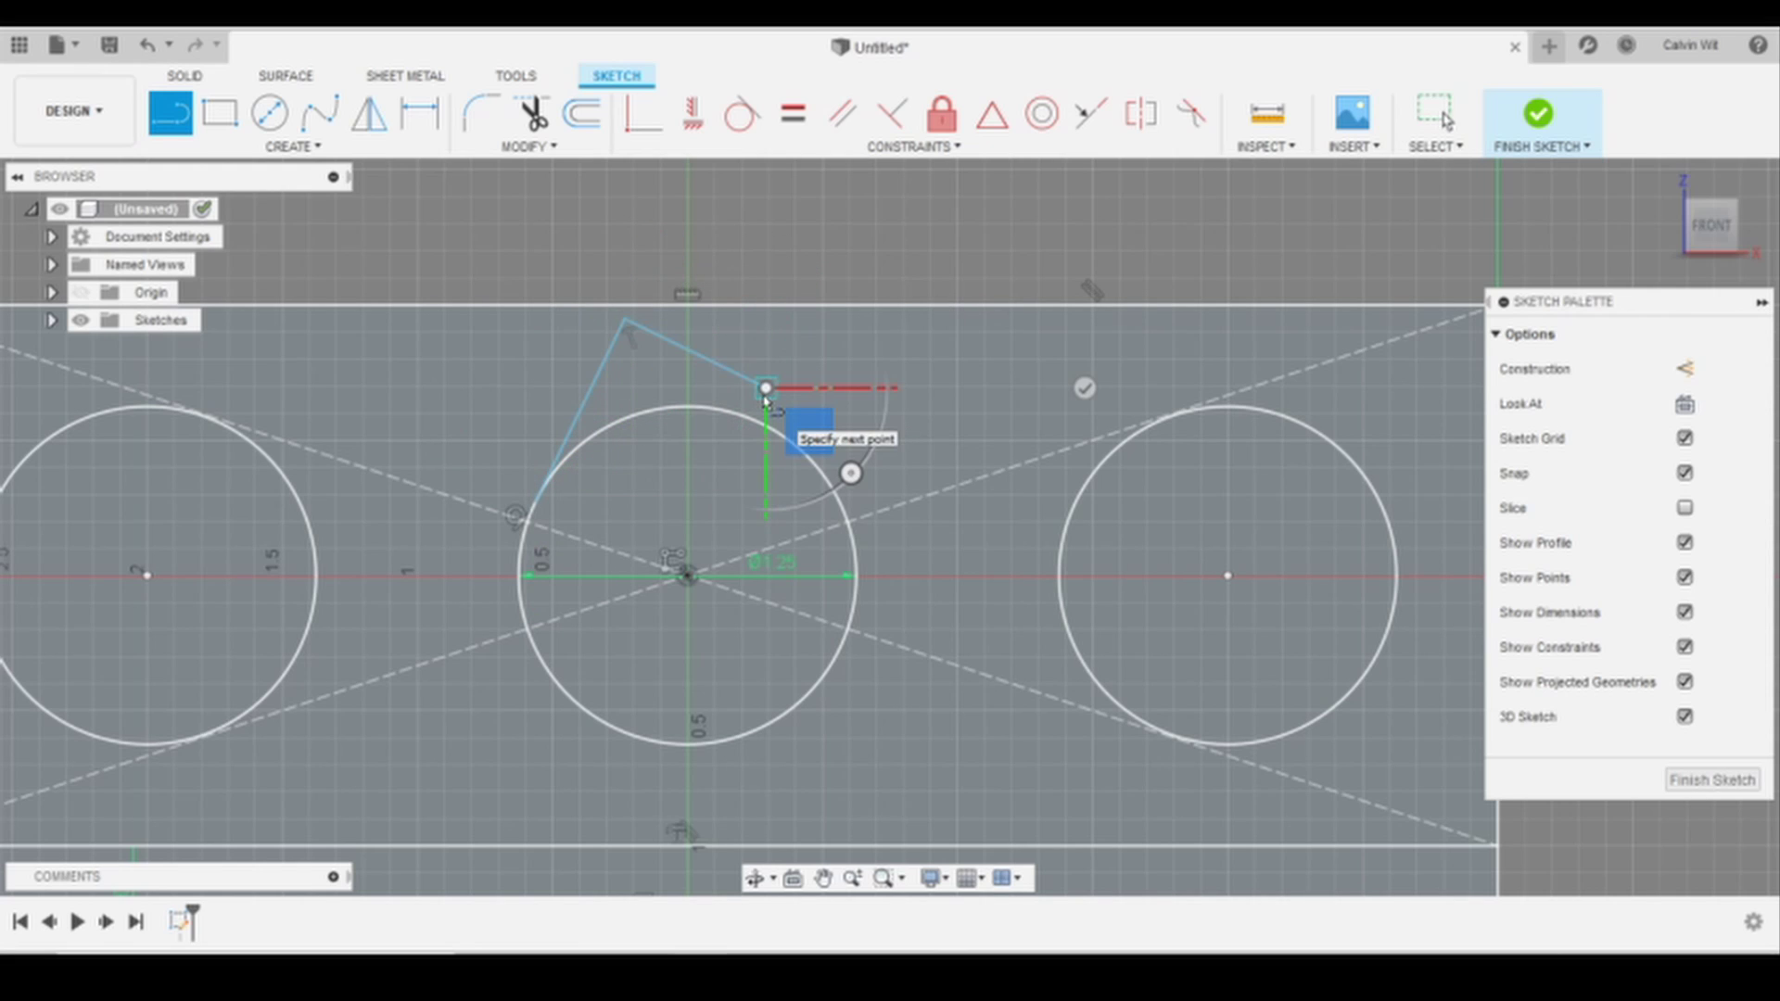
key("Escape")
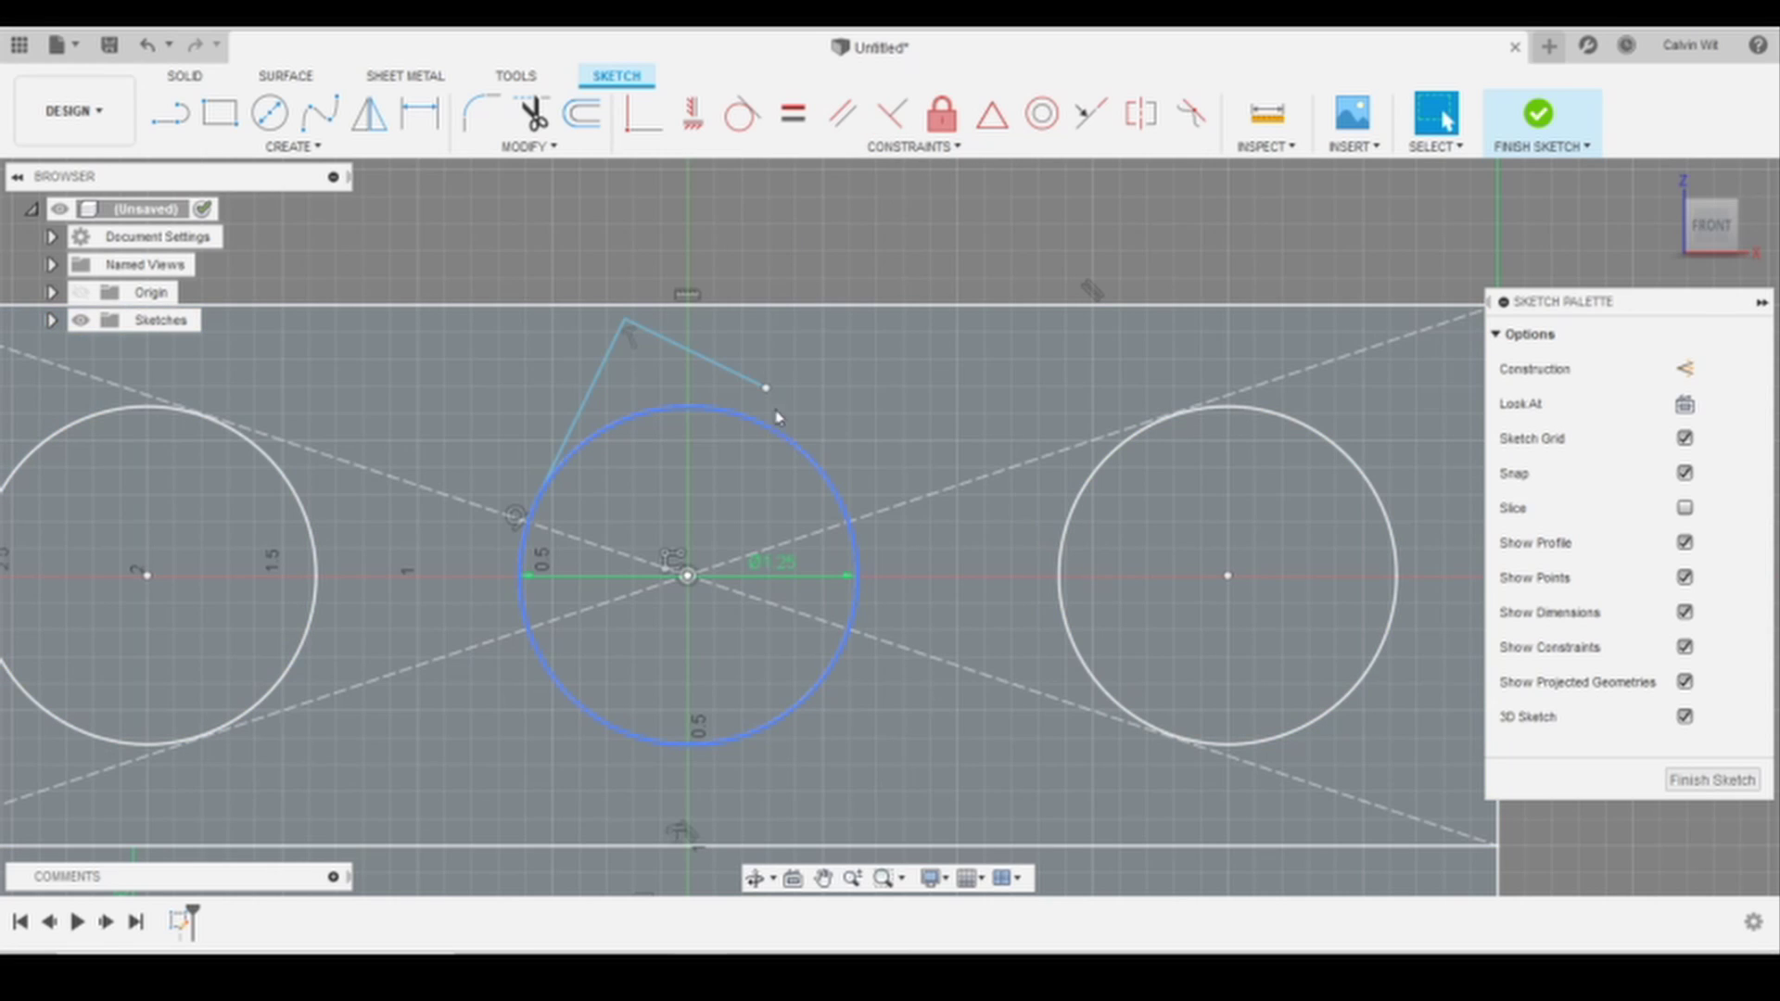
Constrain the line sloping down to the right to be tangent to the central circle
left_click(722, 378)
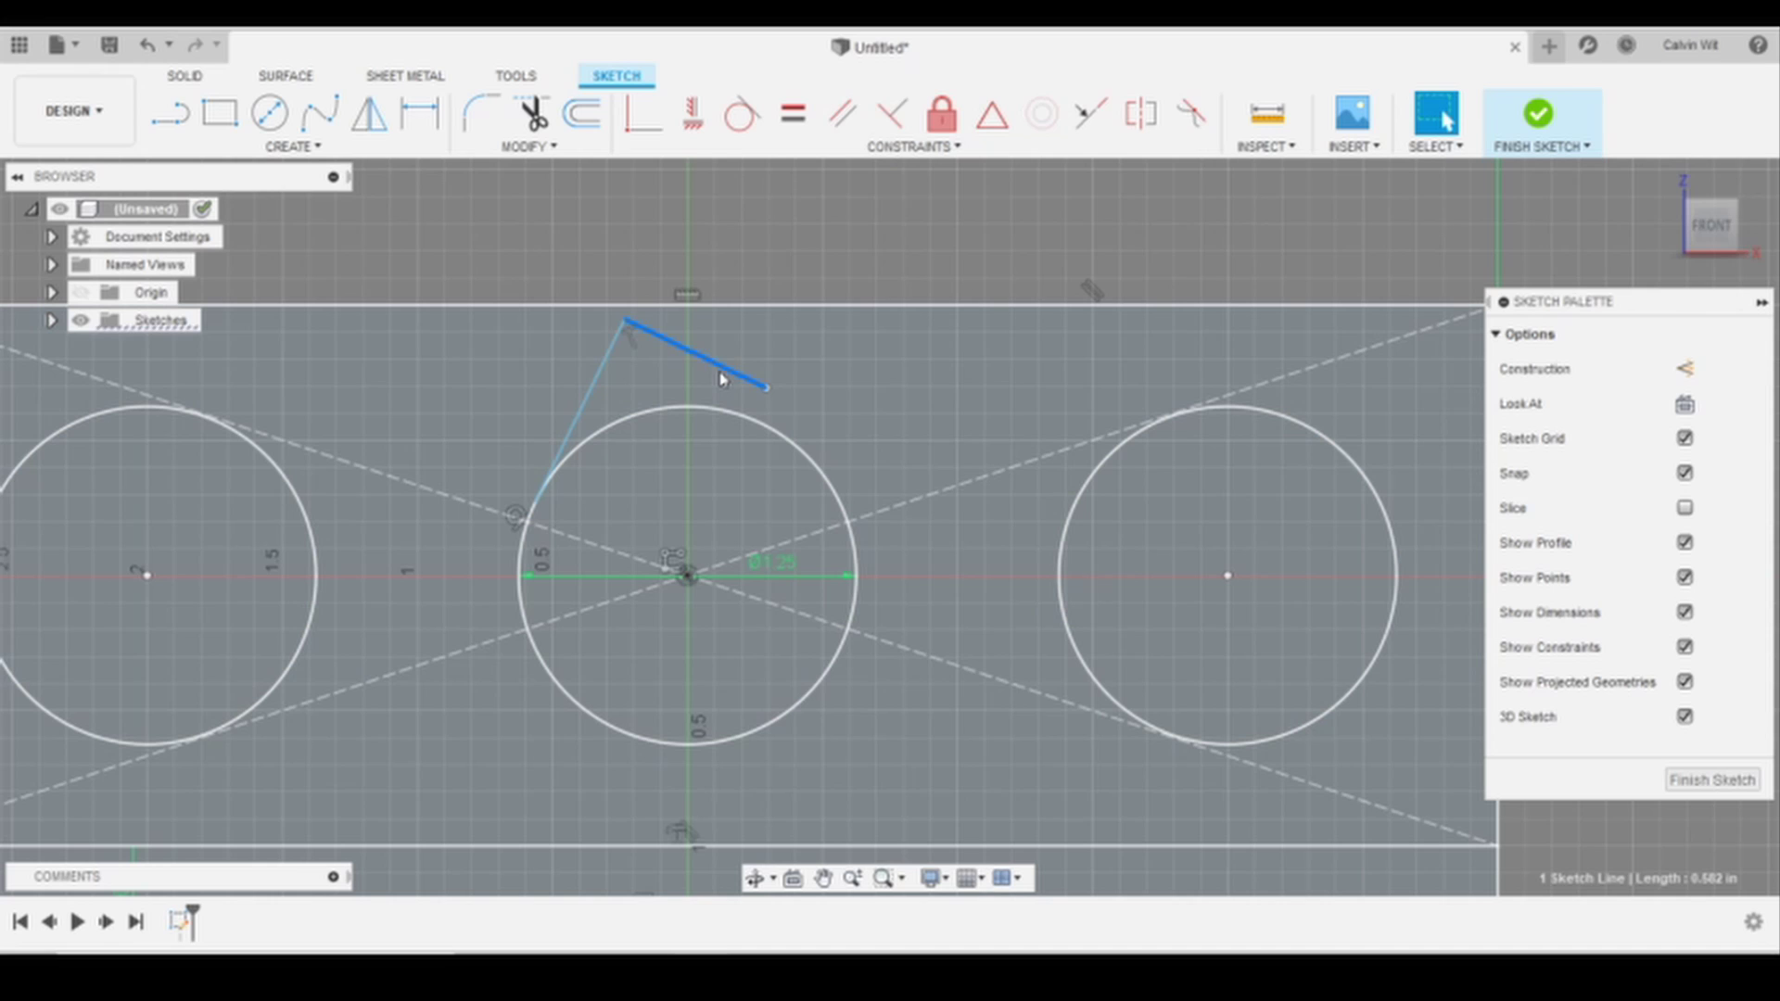
left_click(819, 478, "shift")
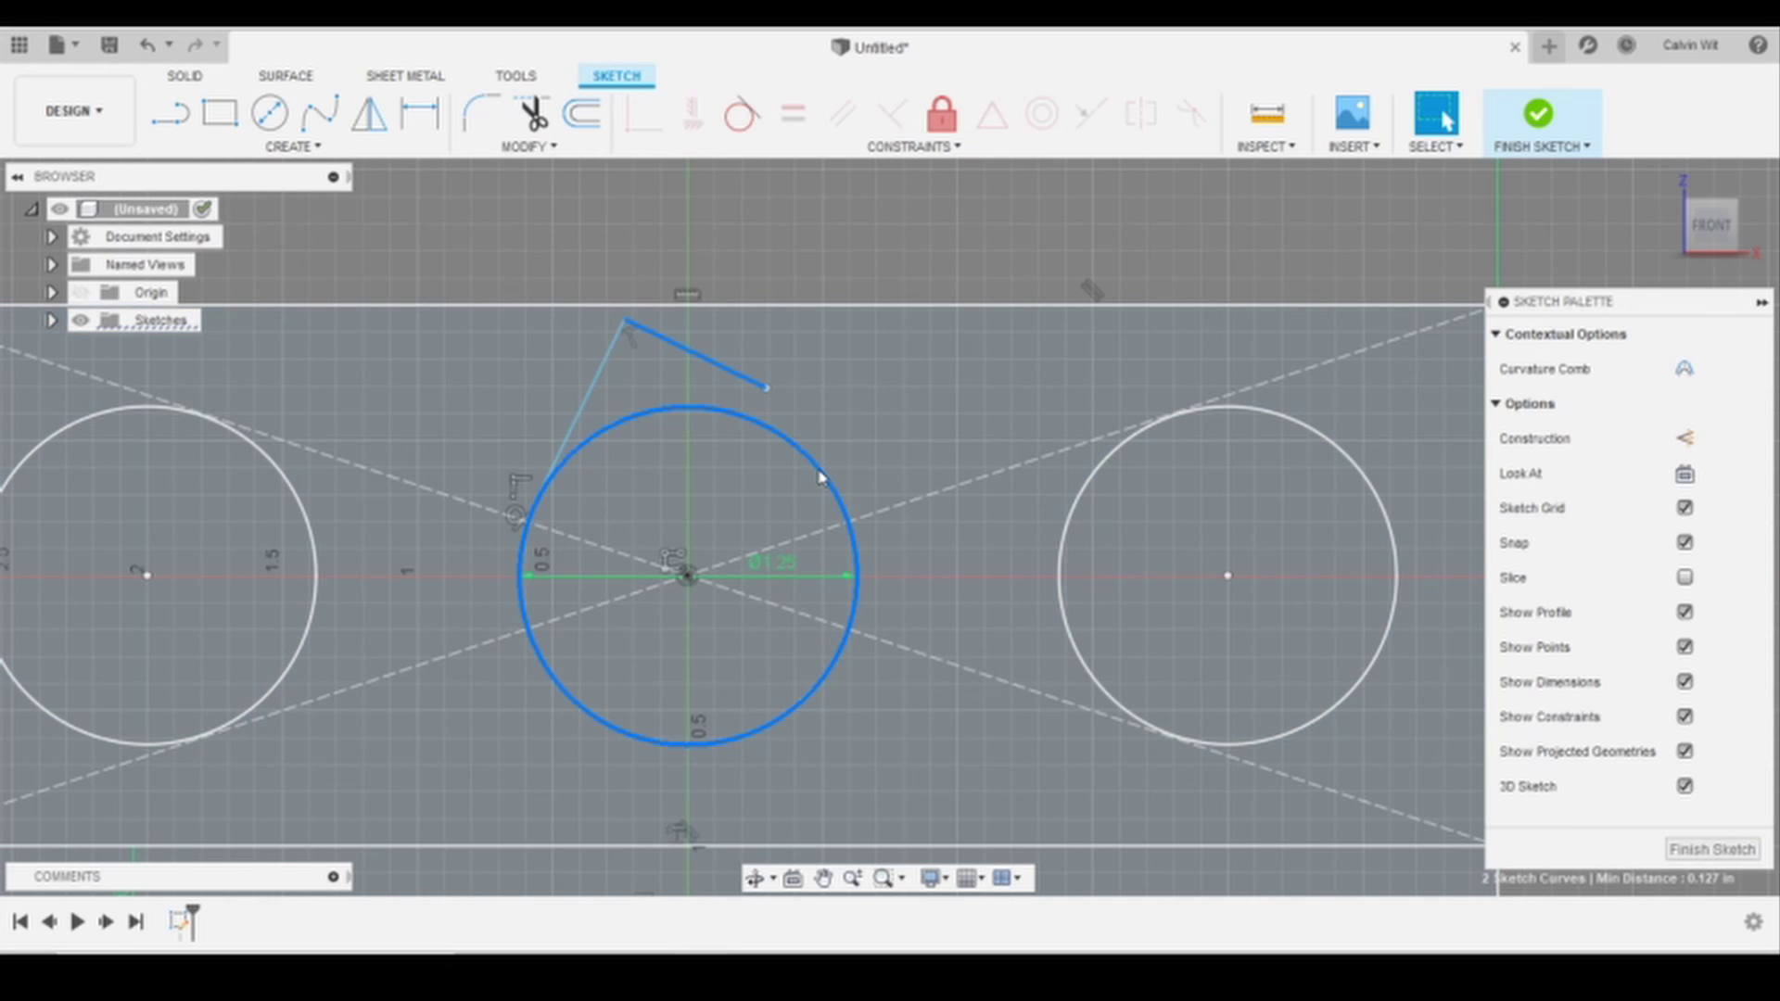
left_click(743, 115)
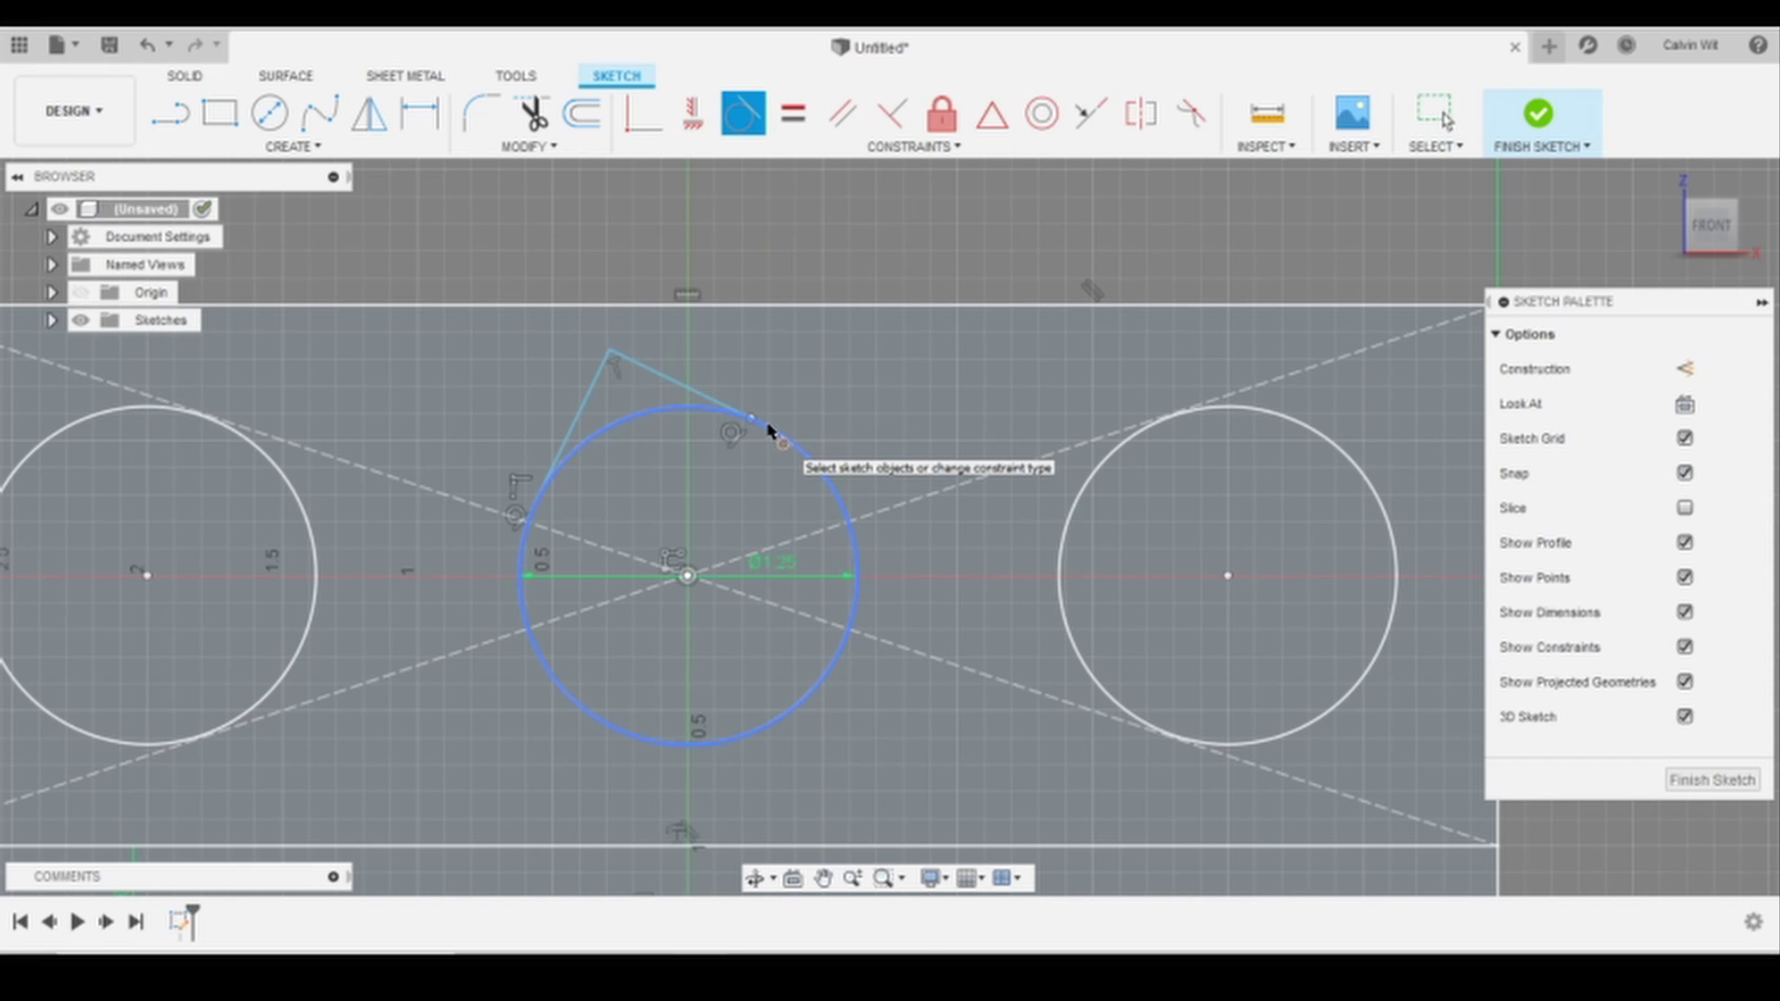
key("Escape")
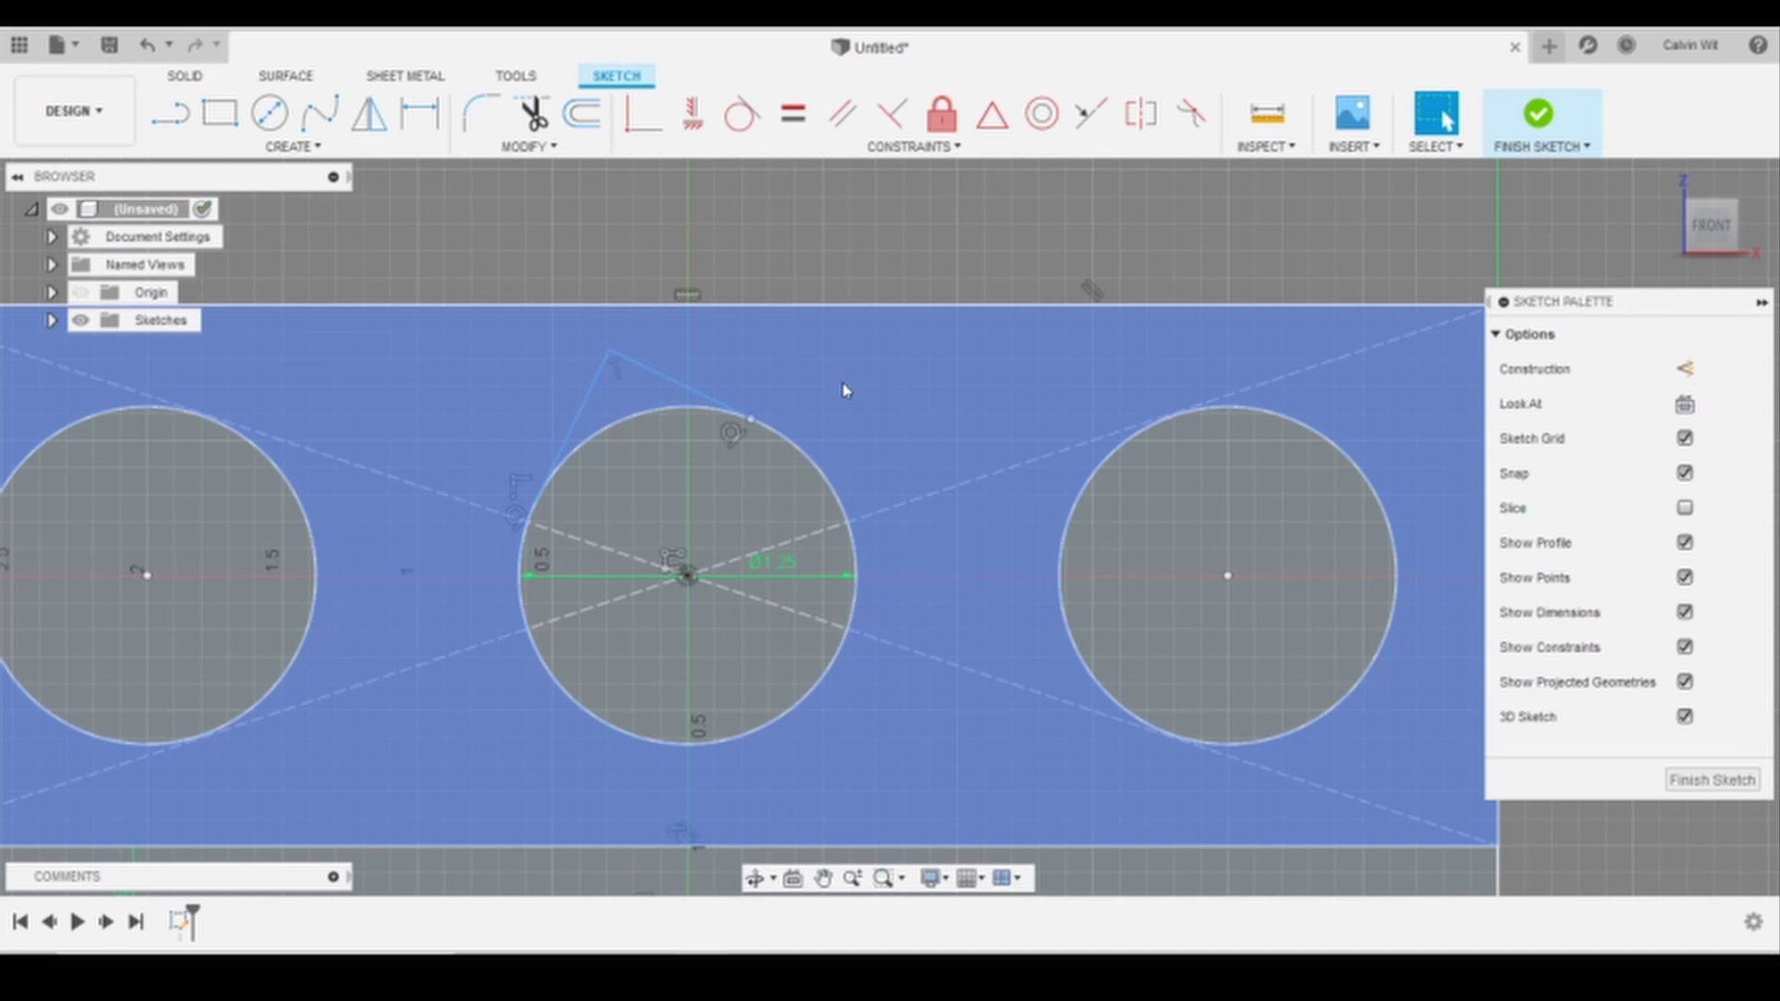
Draw a vertical line 1 in long from the central circle's centre to the midpoint of the rectangle's top edge
key("l")
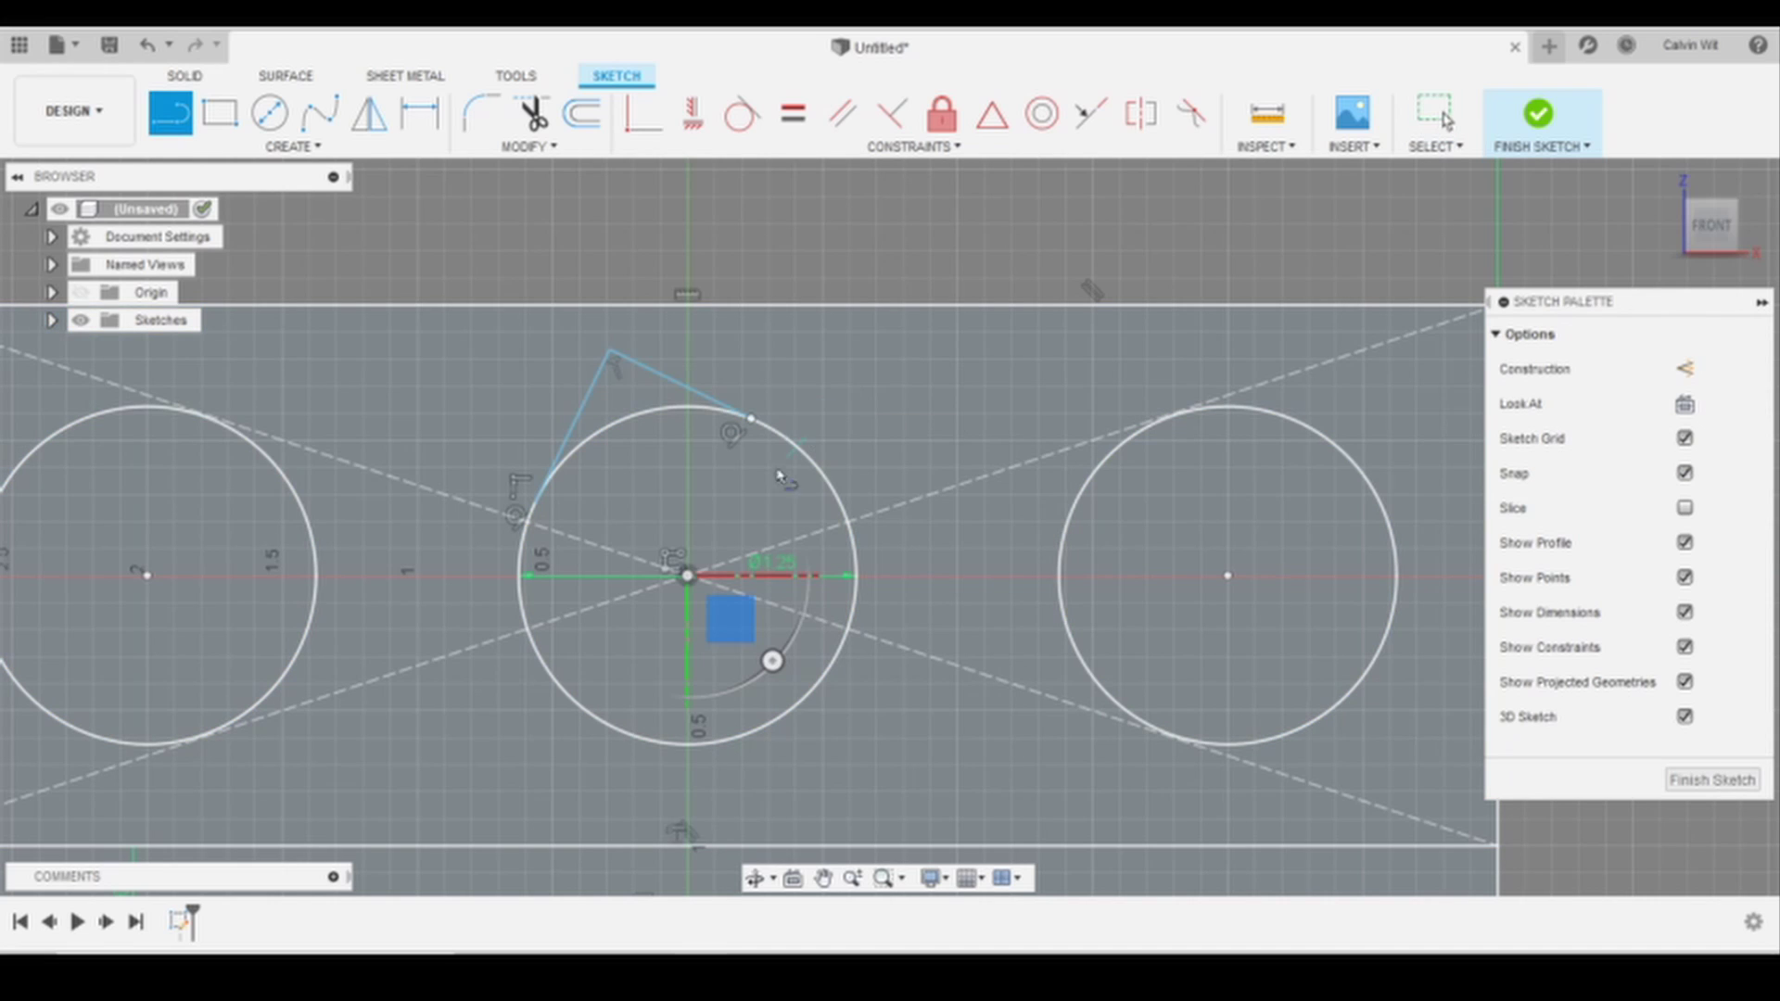
left_click(687, 576)
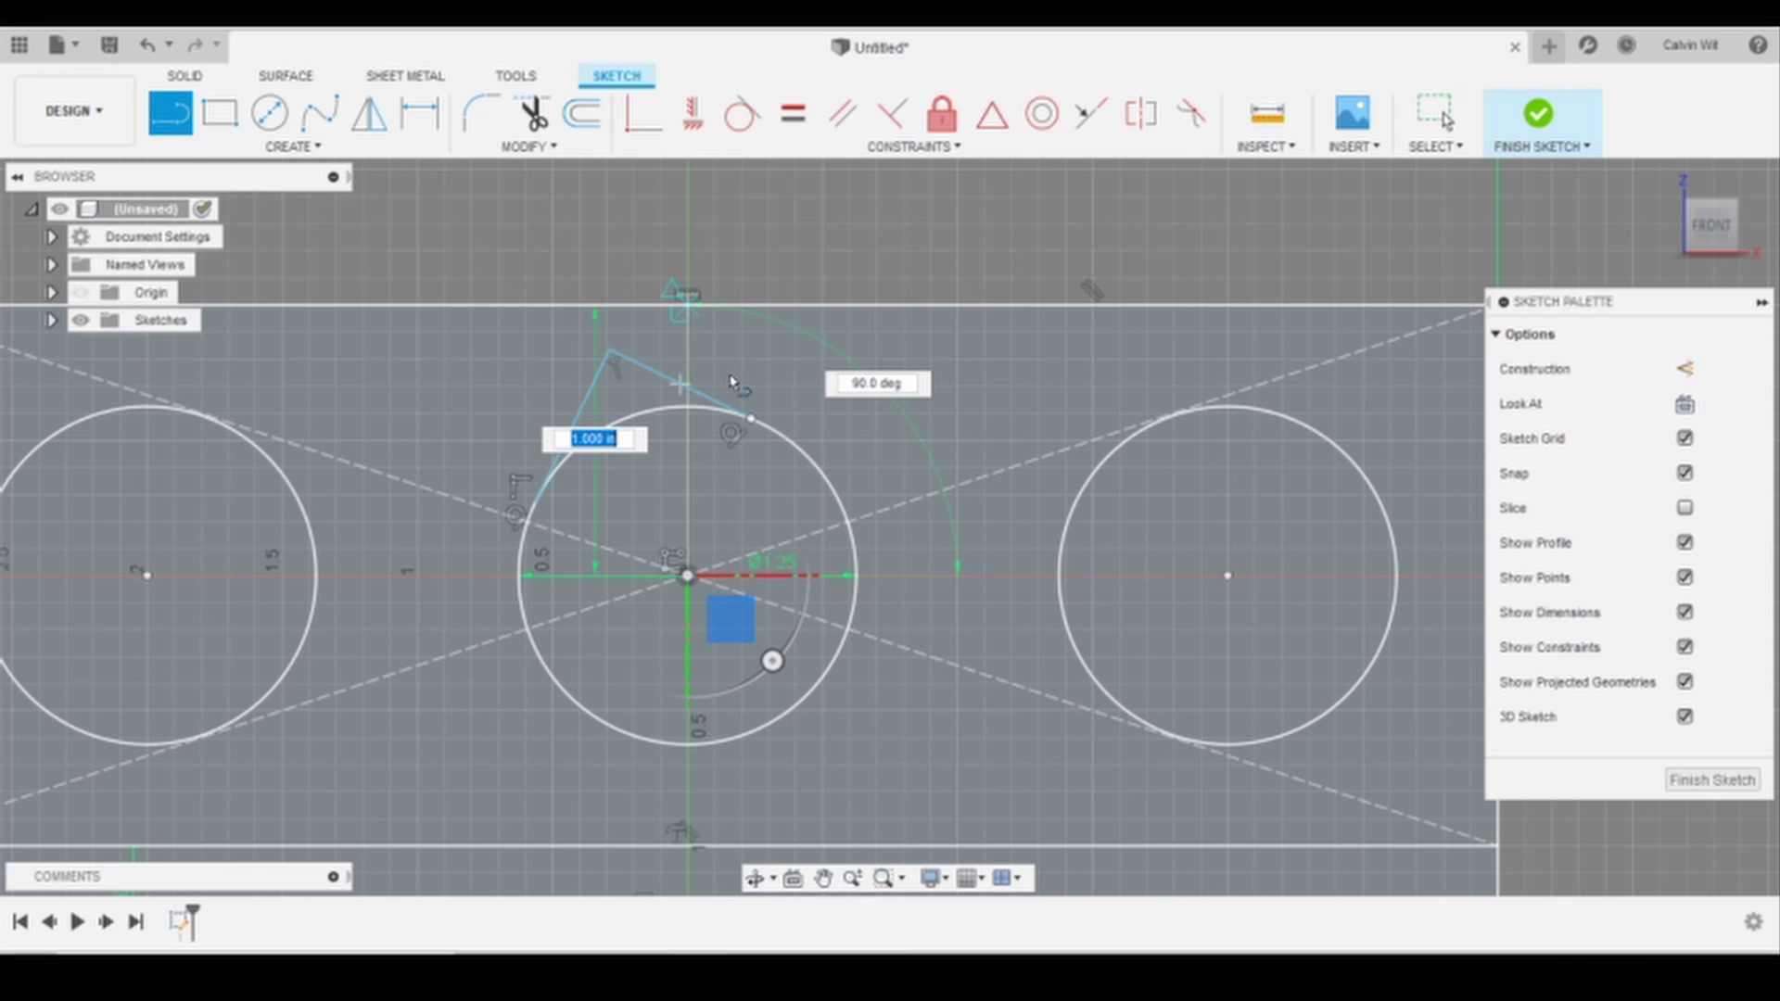
key("Escape")
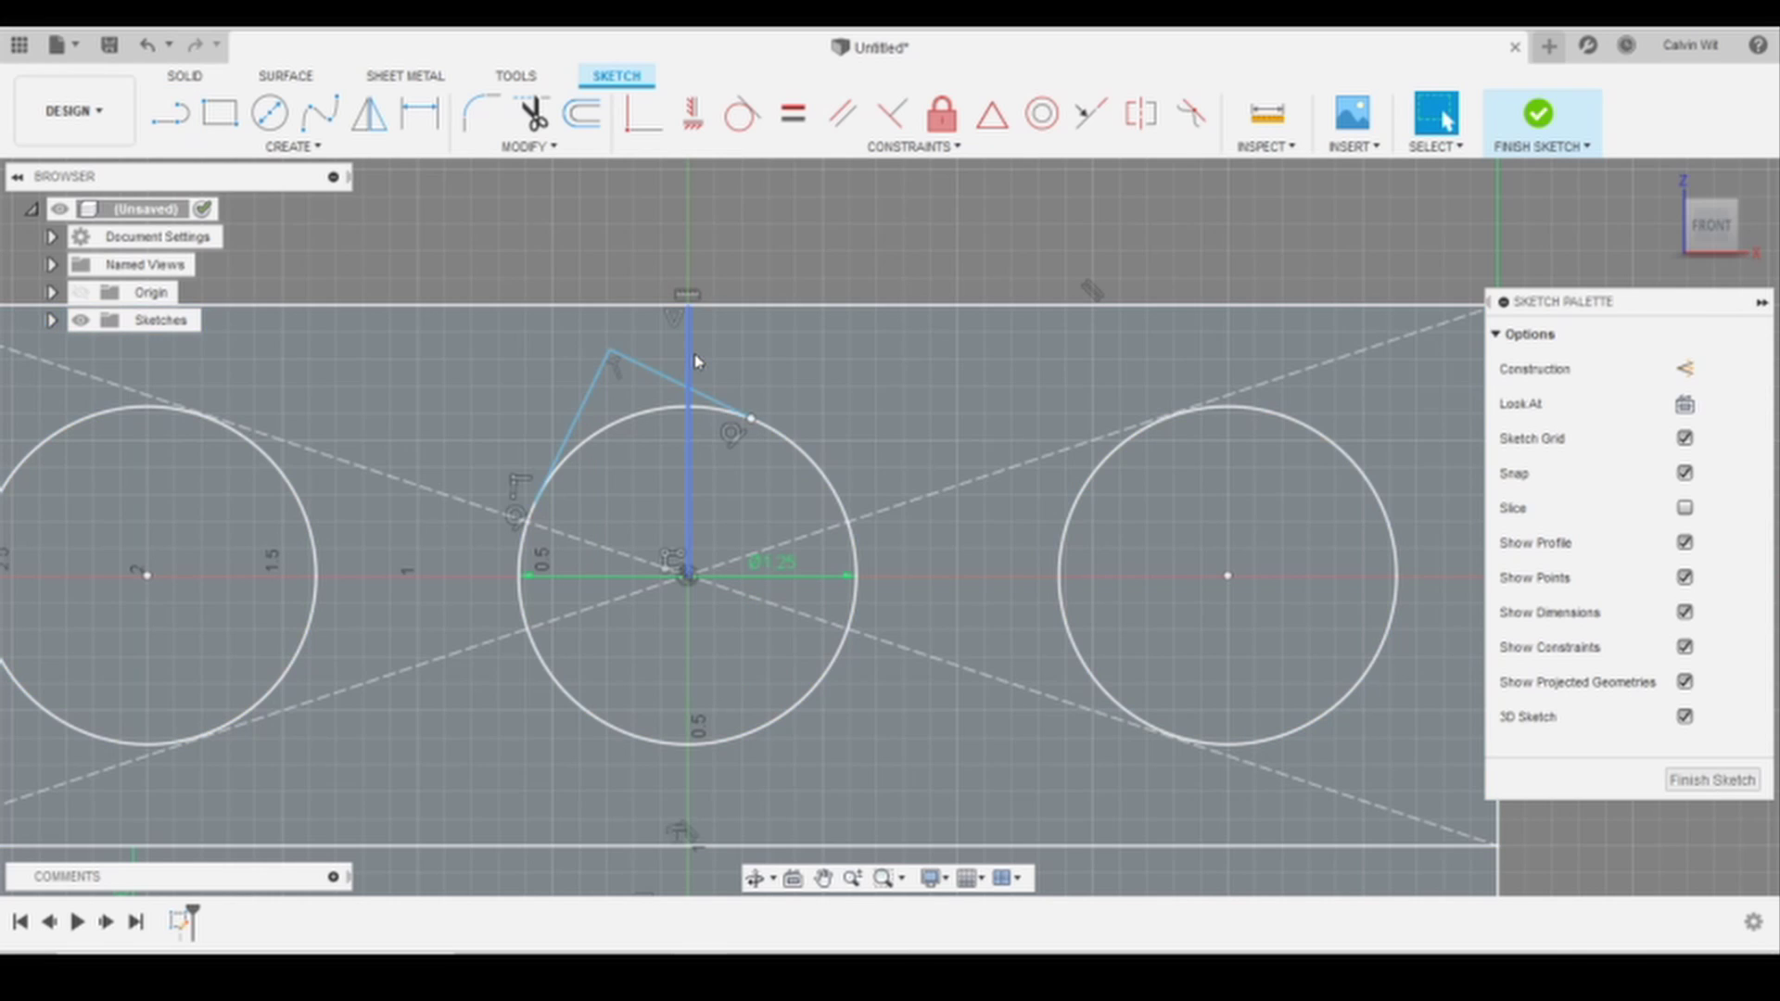
Convert the vertical line above the central circle's centre to construction geometry
left_click(695, 360)
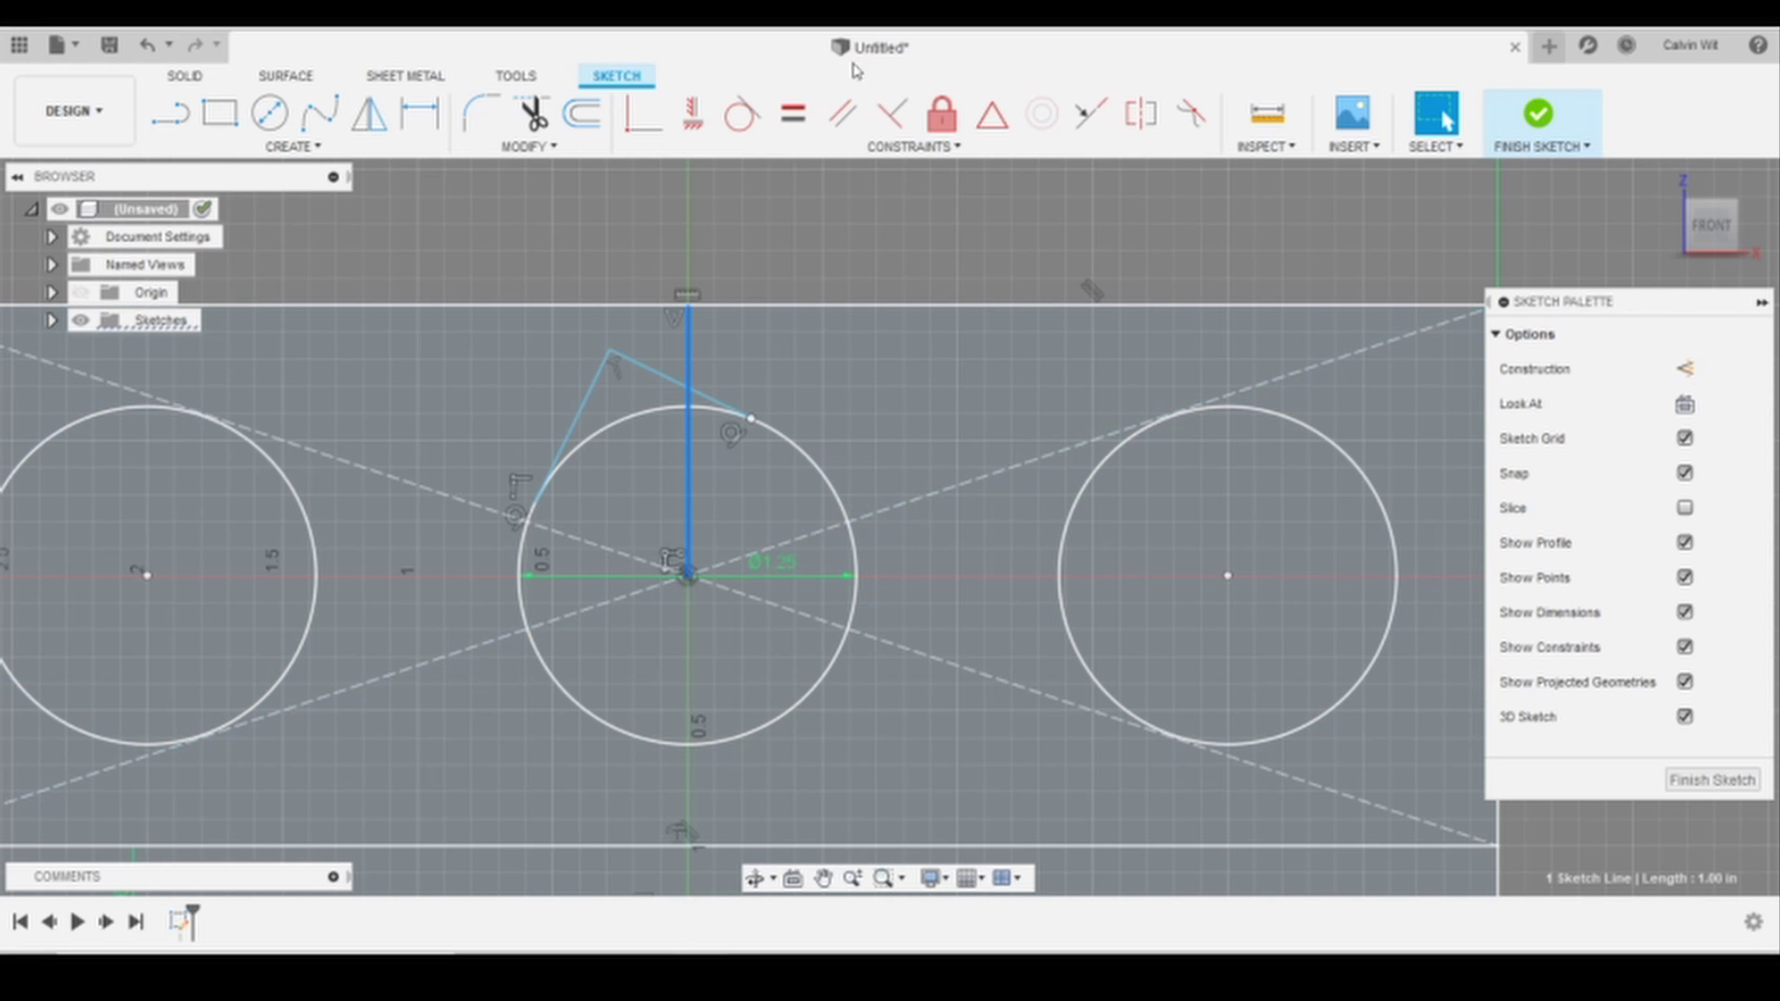
key("x")
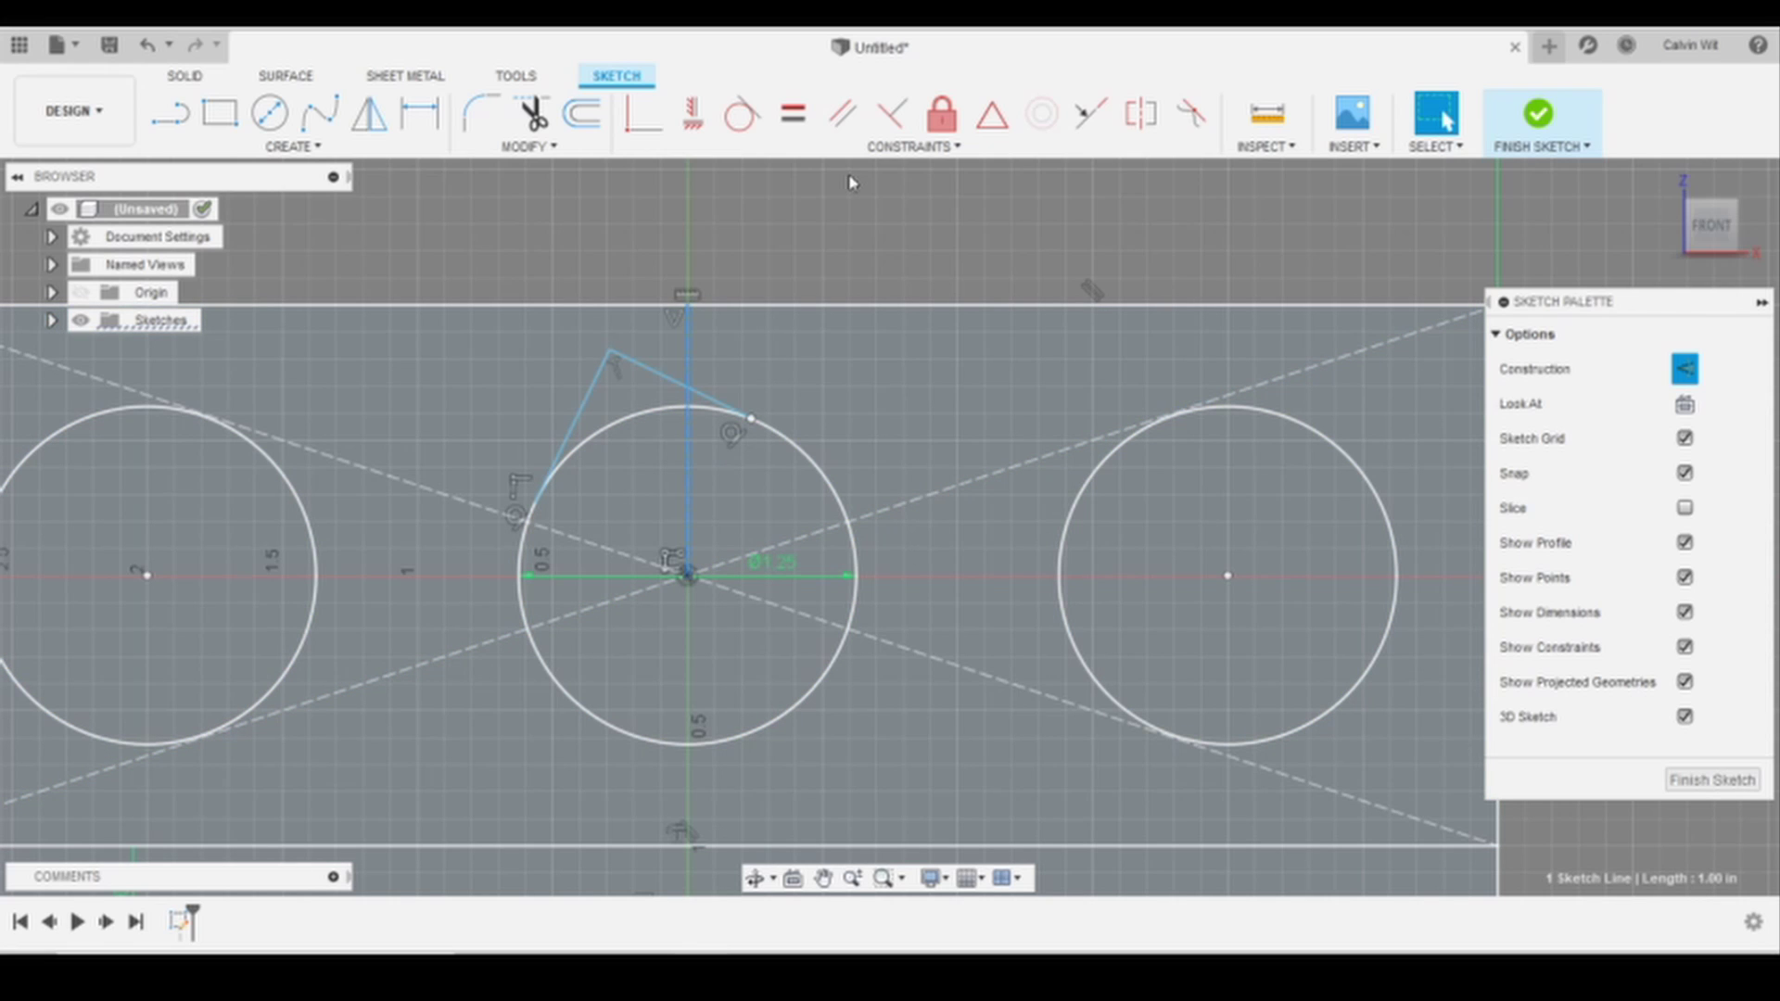
key("Escape")
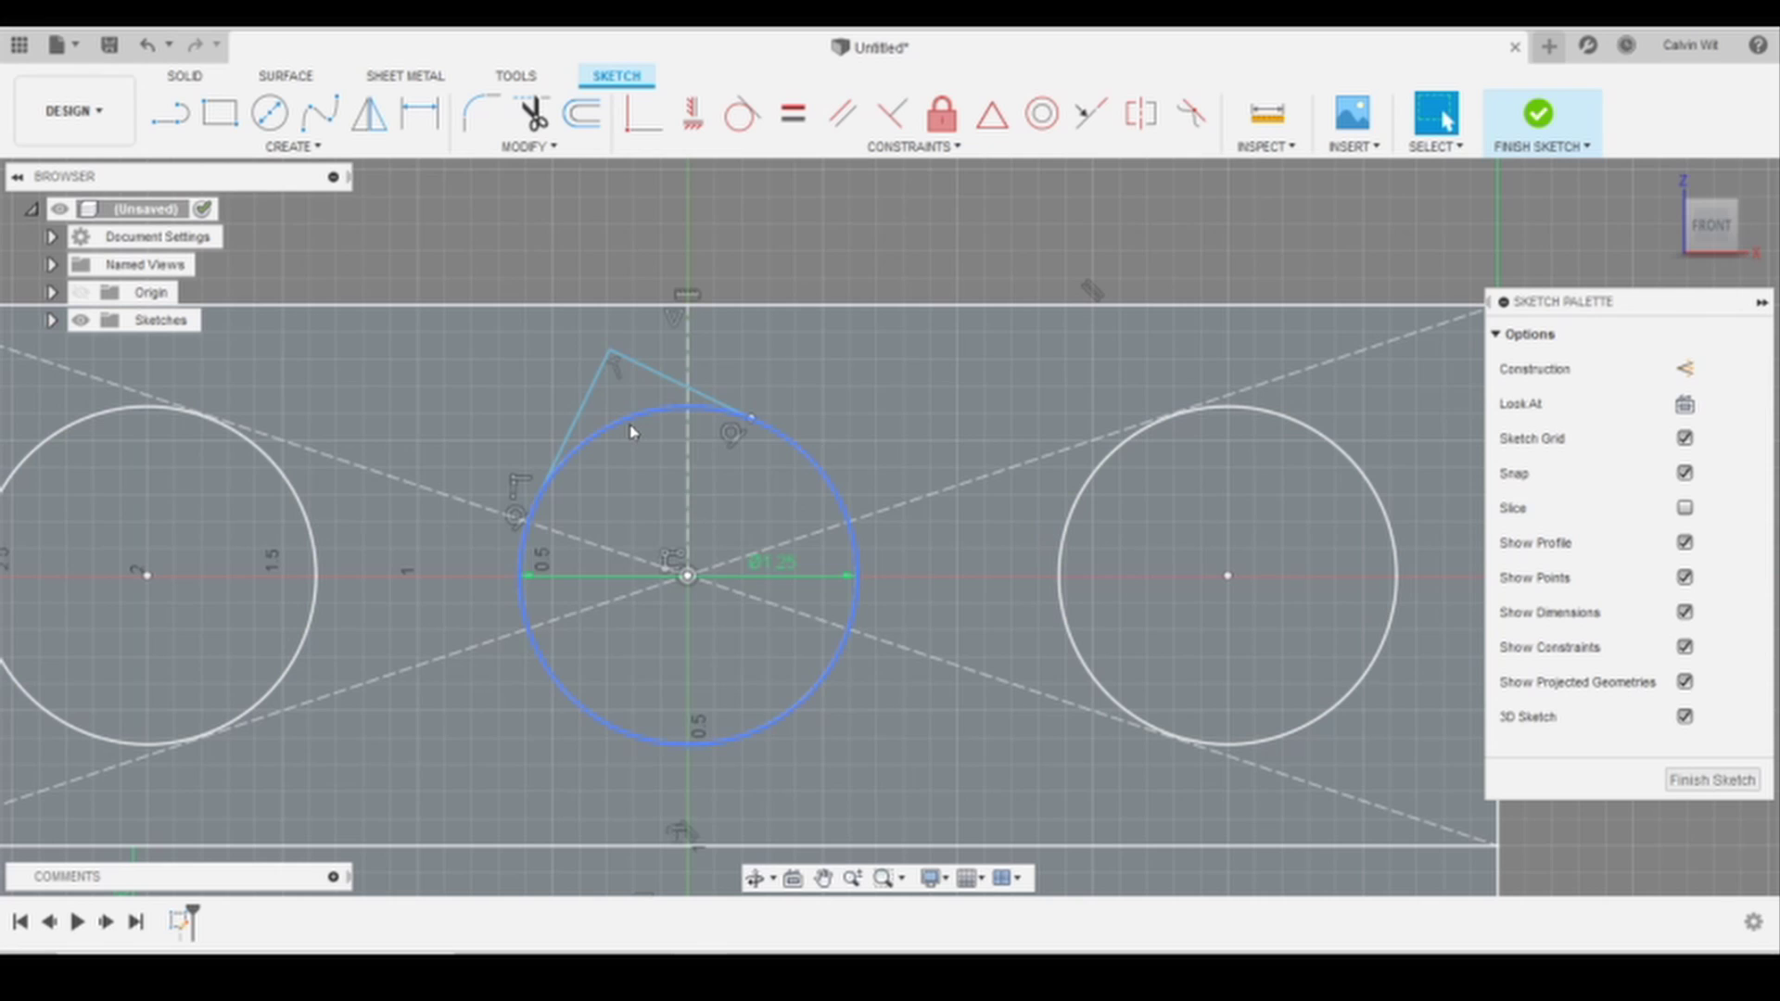
Constrain the corner where the two tangent lines meet to be coincident with the vertical construction line
left_click(609, 352)
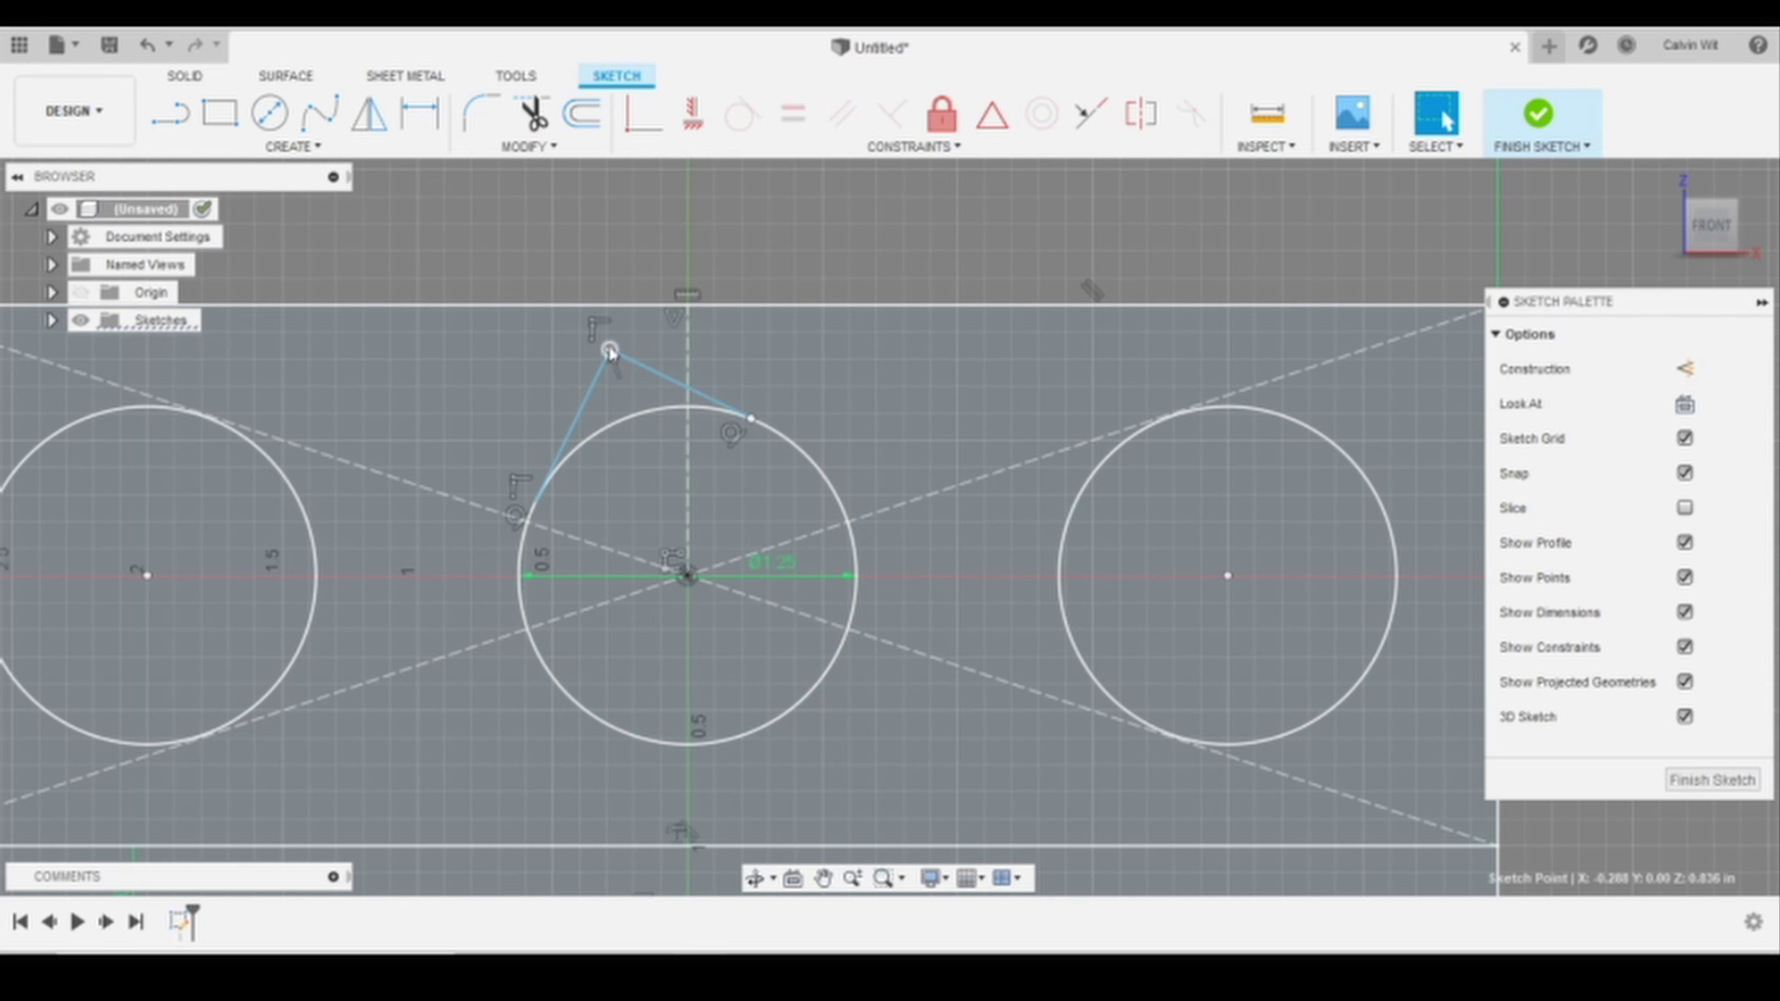
left_click(689, 366)
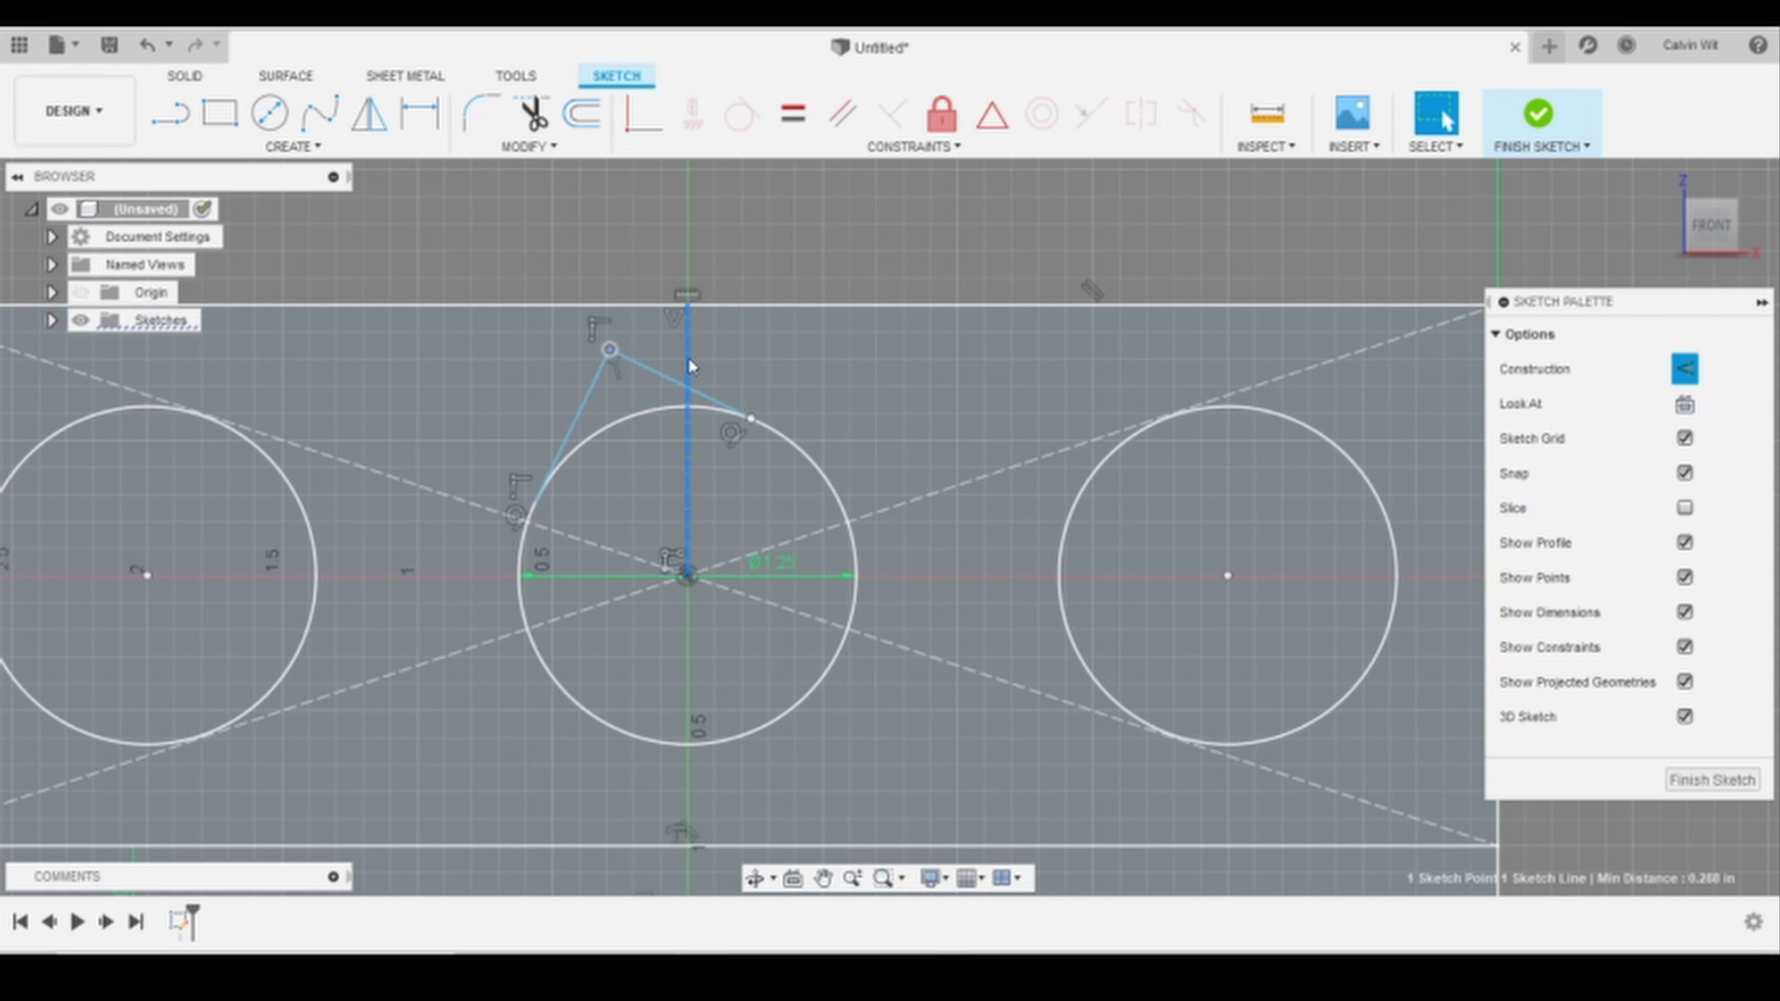
left_click(638, 130)
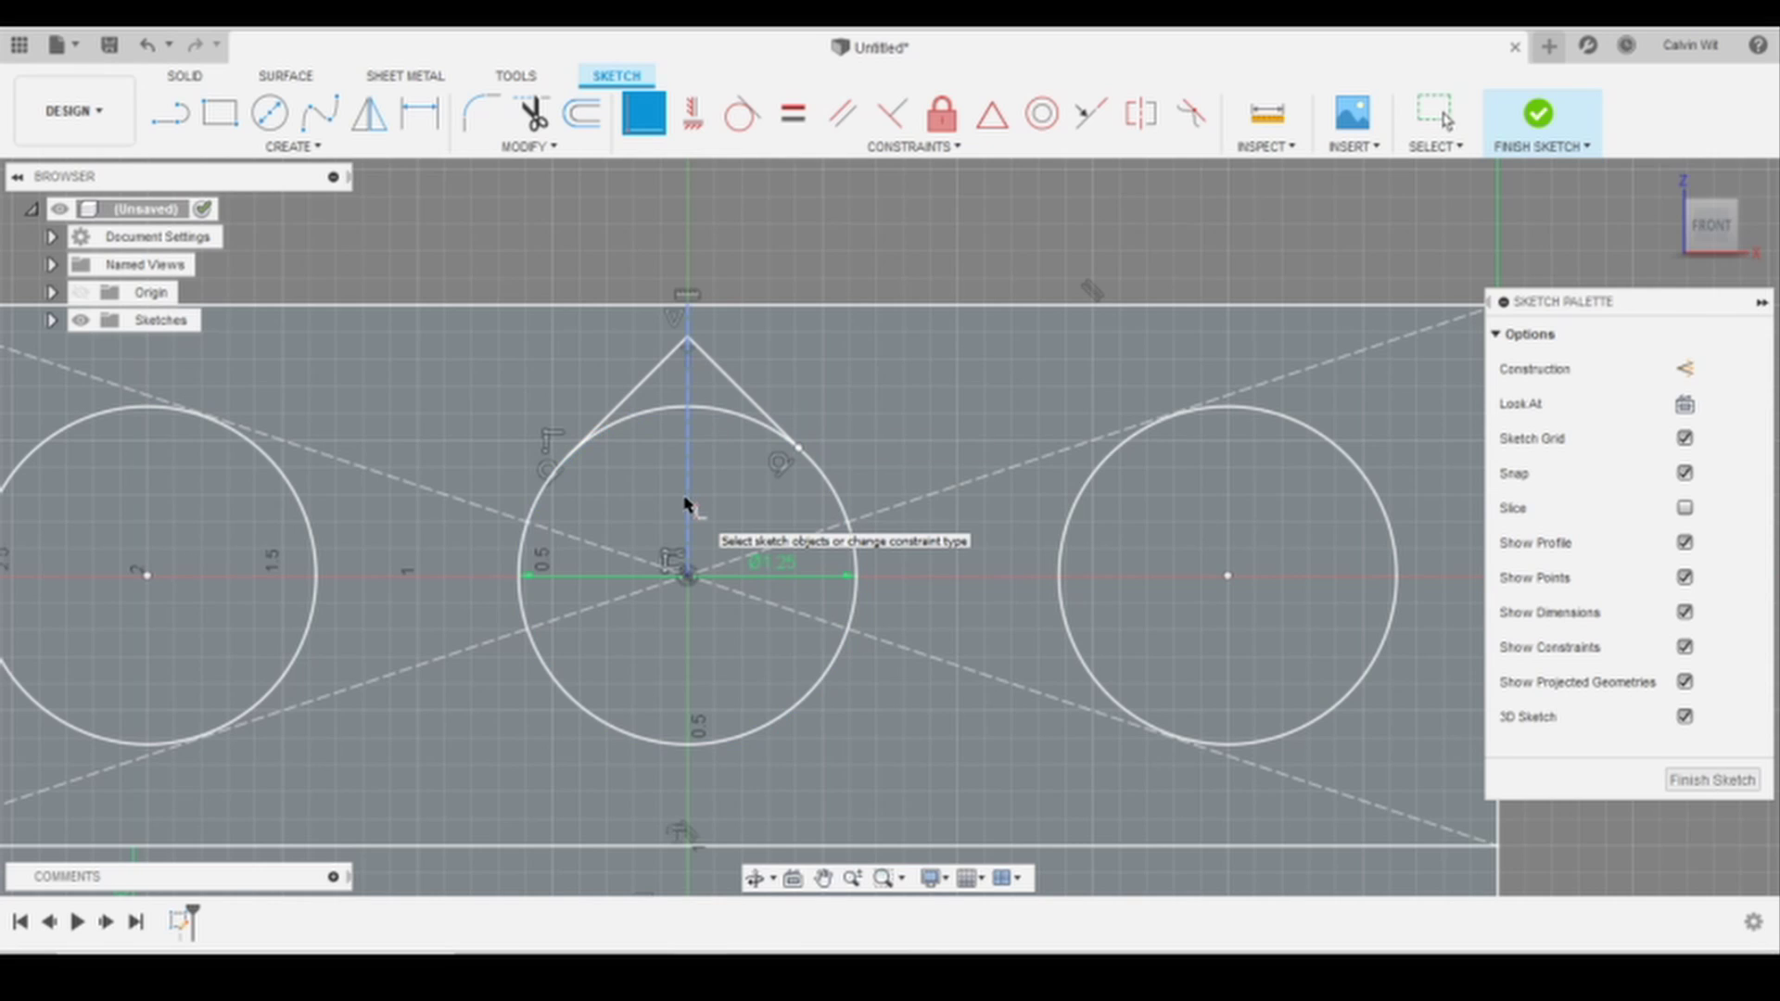
key("Escape")
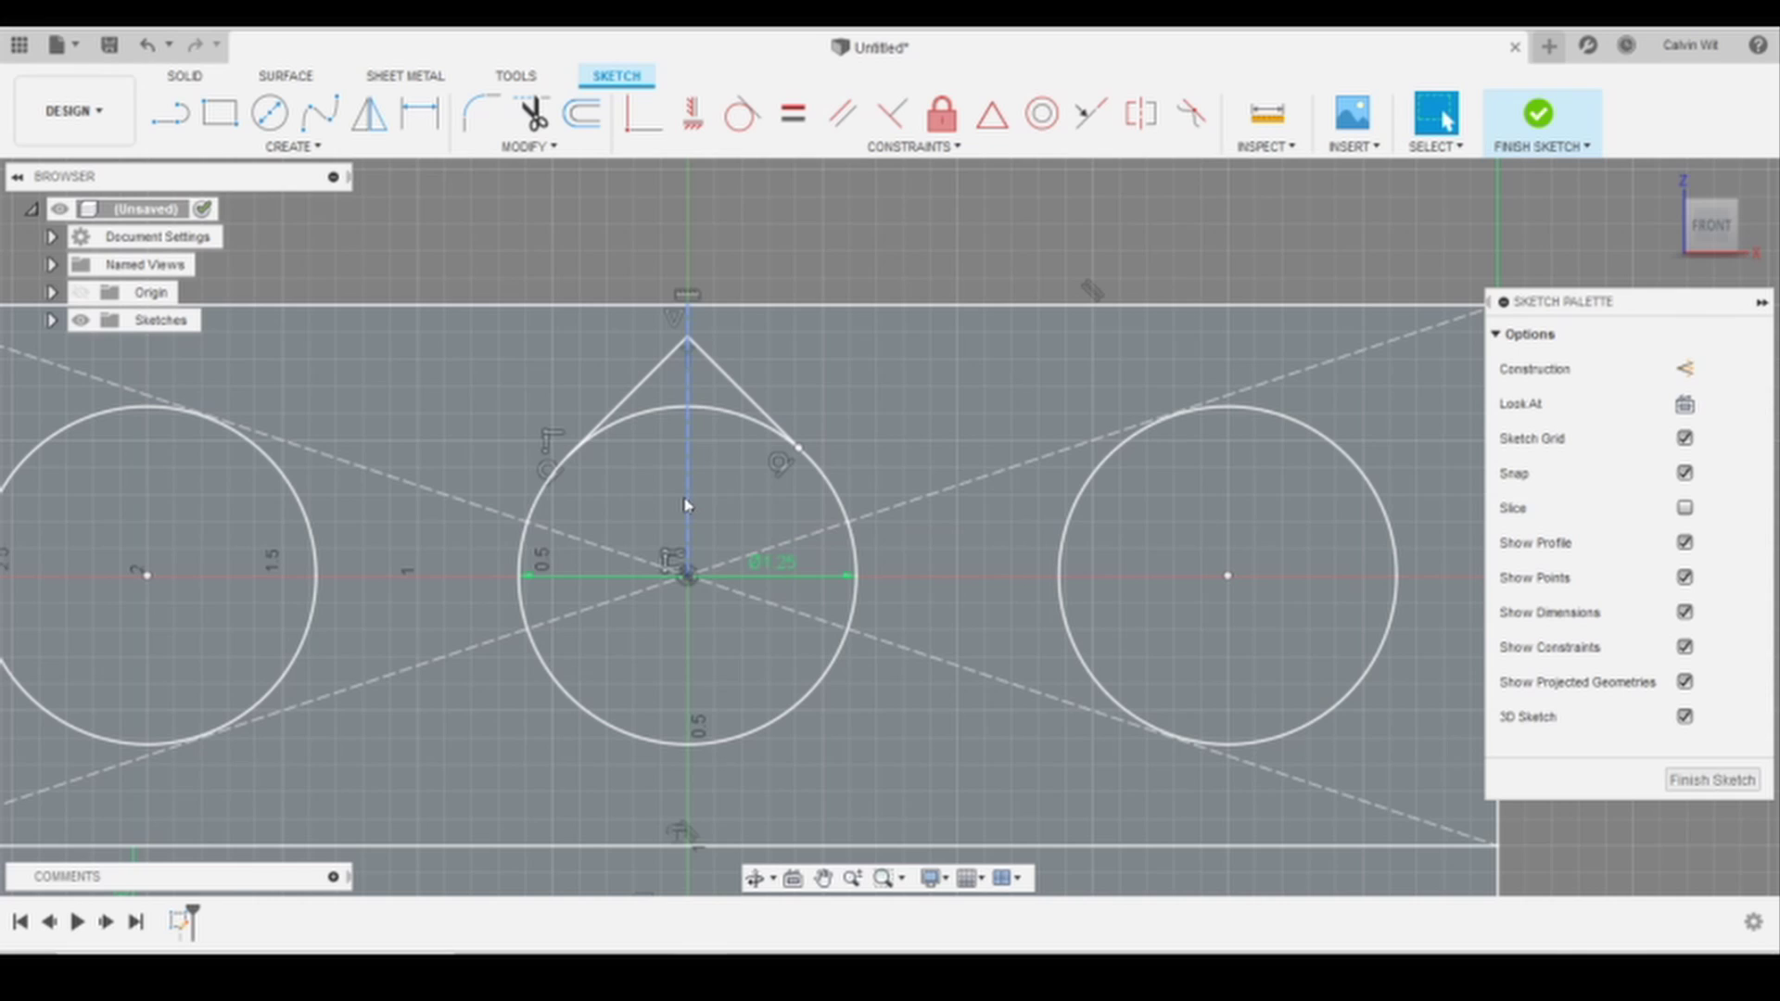
Edit the circle's rectangular pattern to also include the two tangent lines above the central circle
double_click(669, 559)
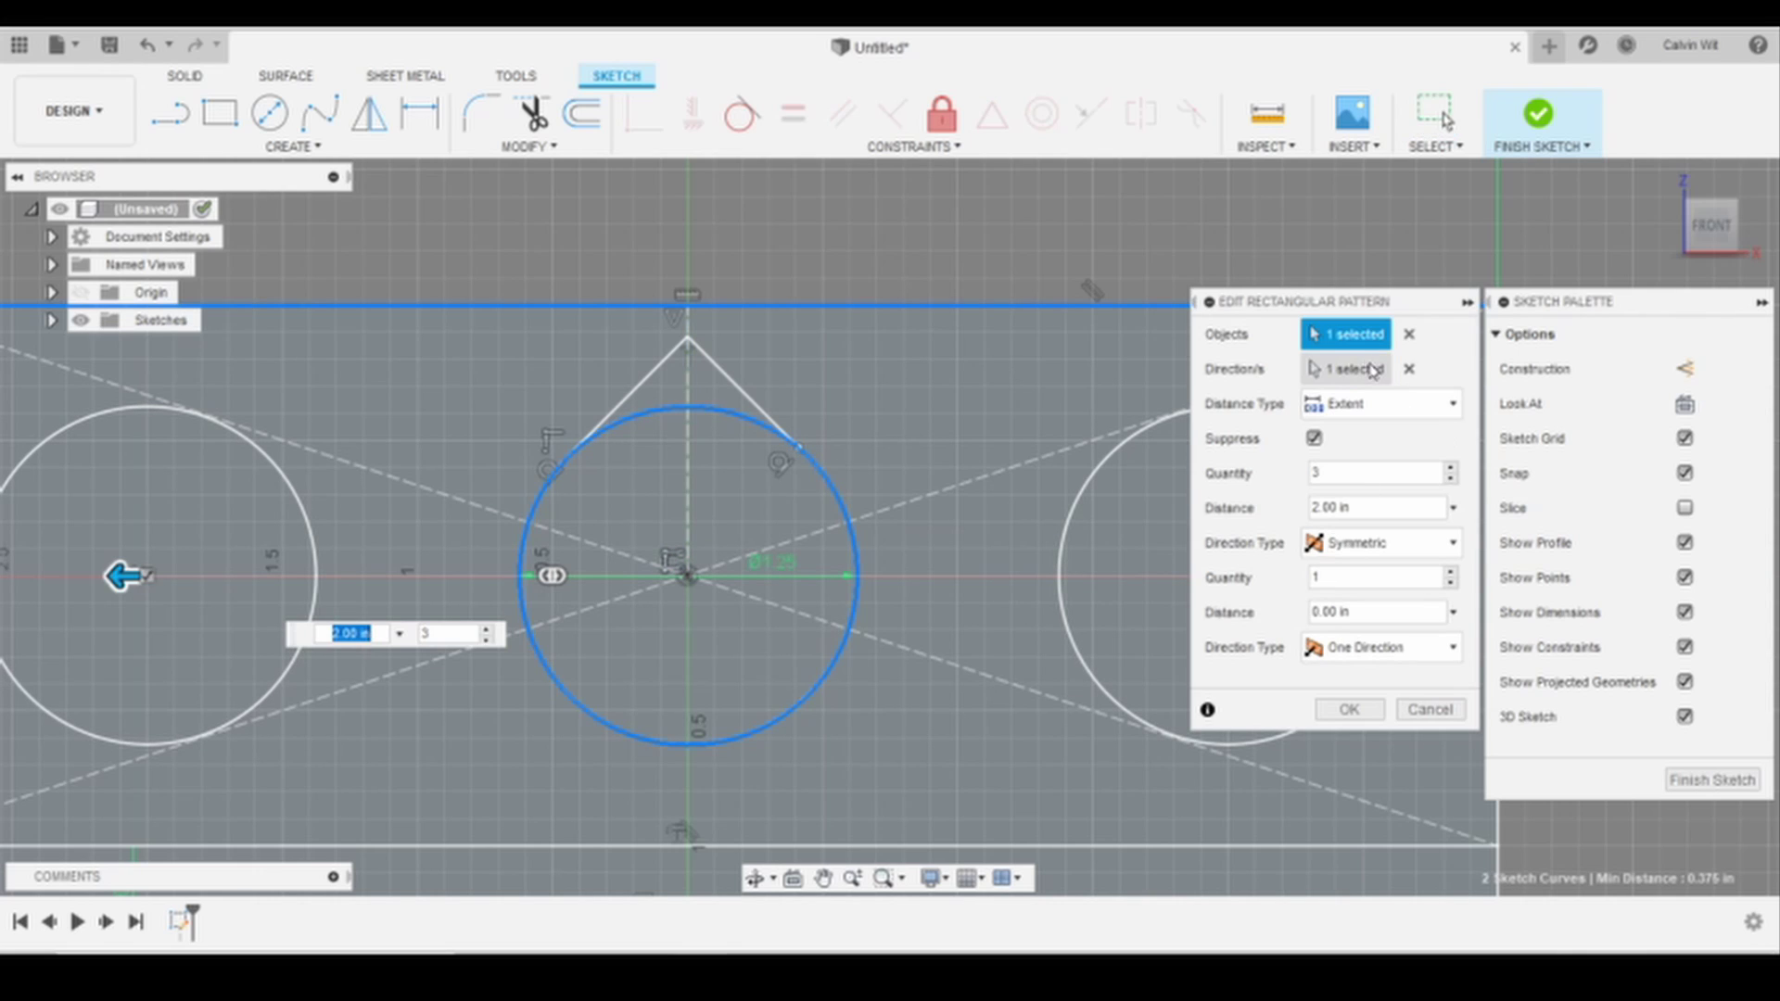
left_click(1355, 337)
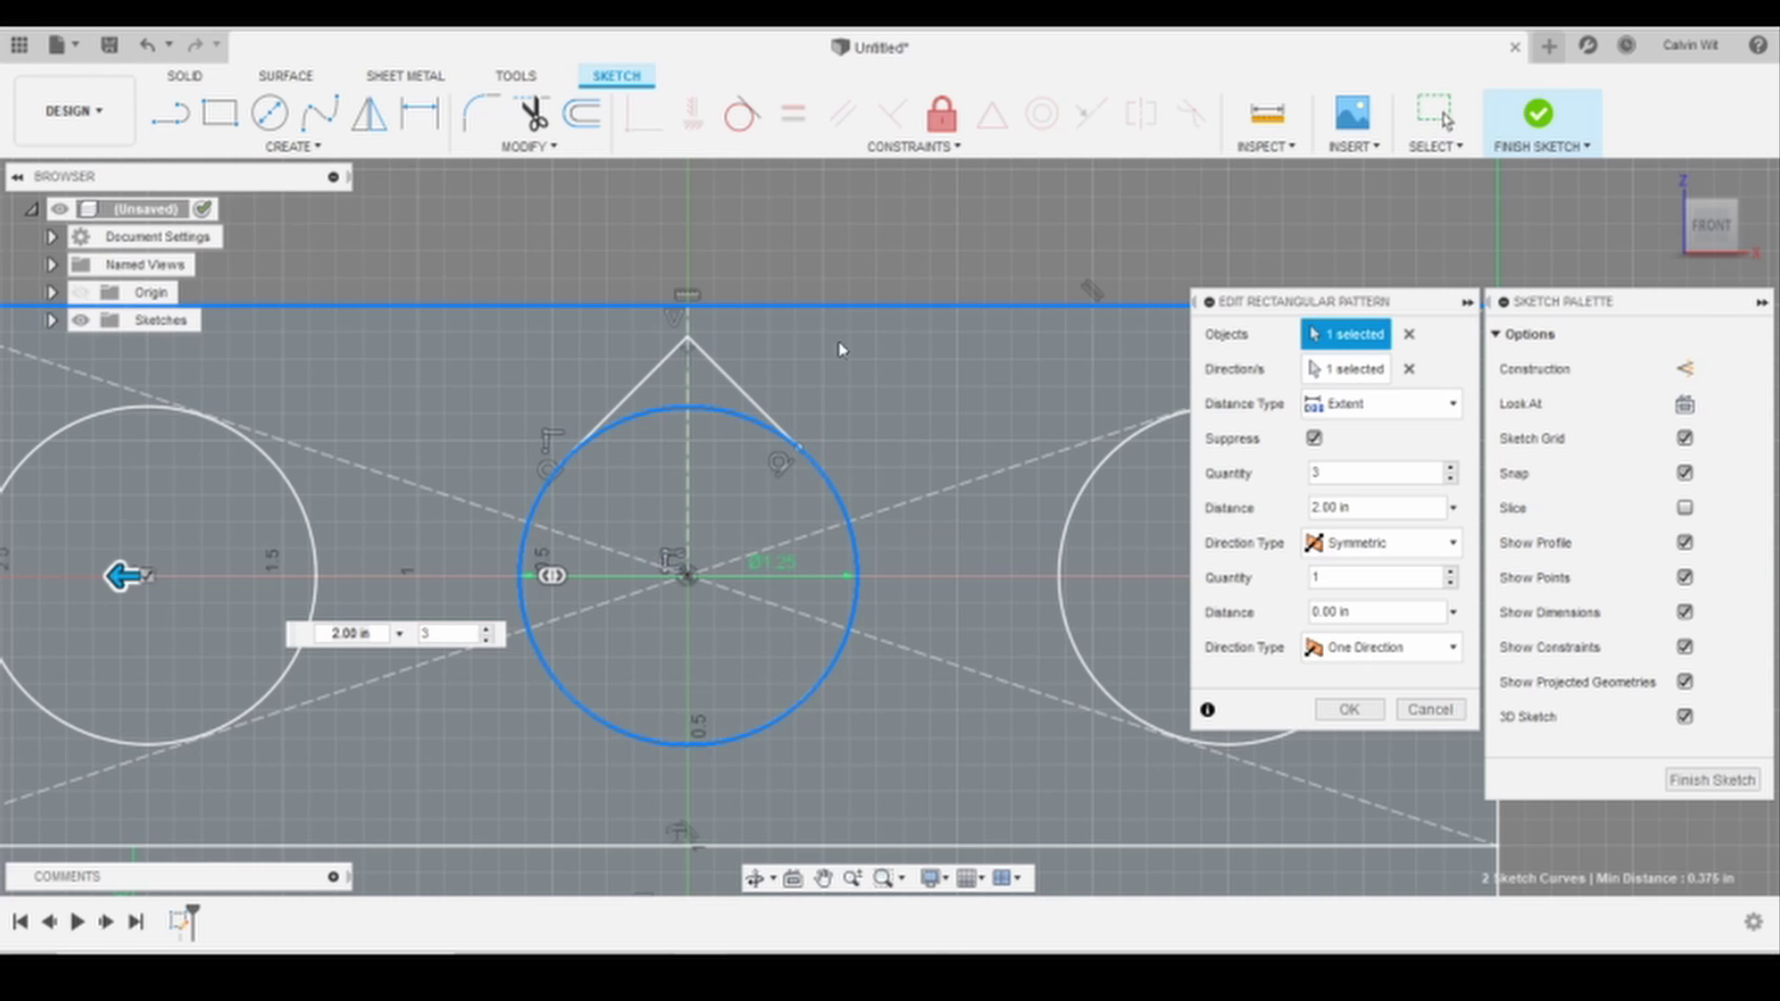
left_click(742, 391)
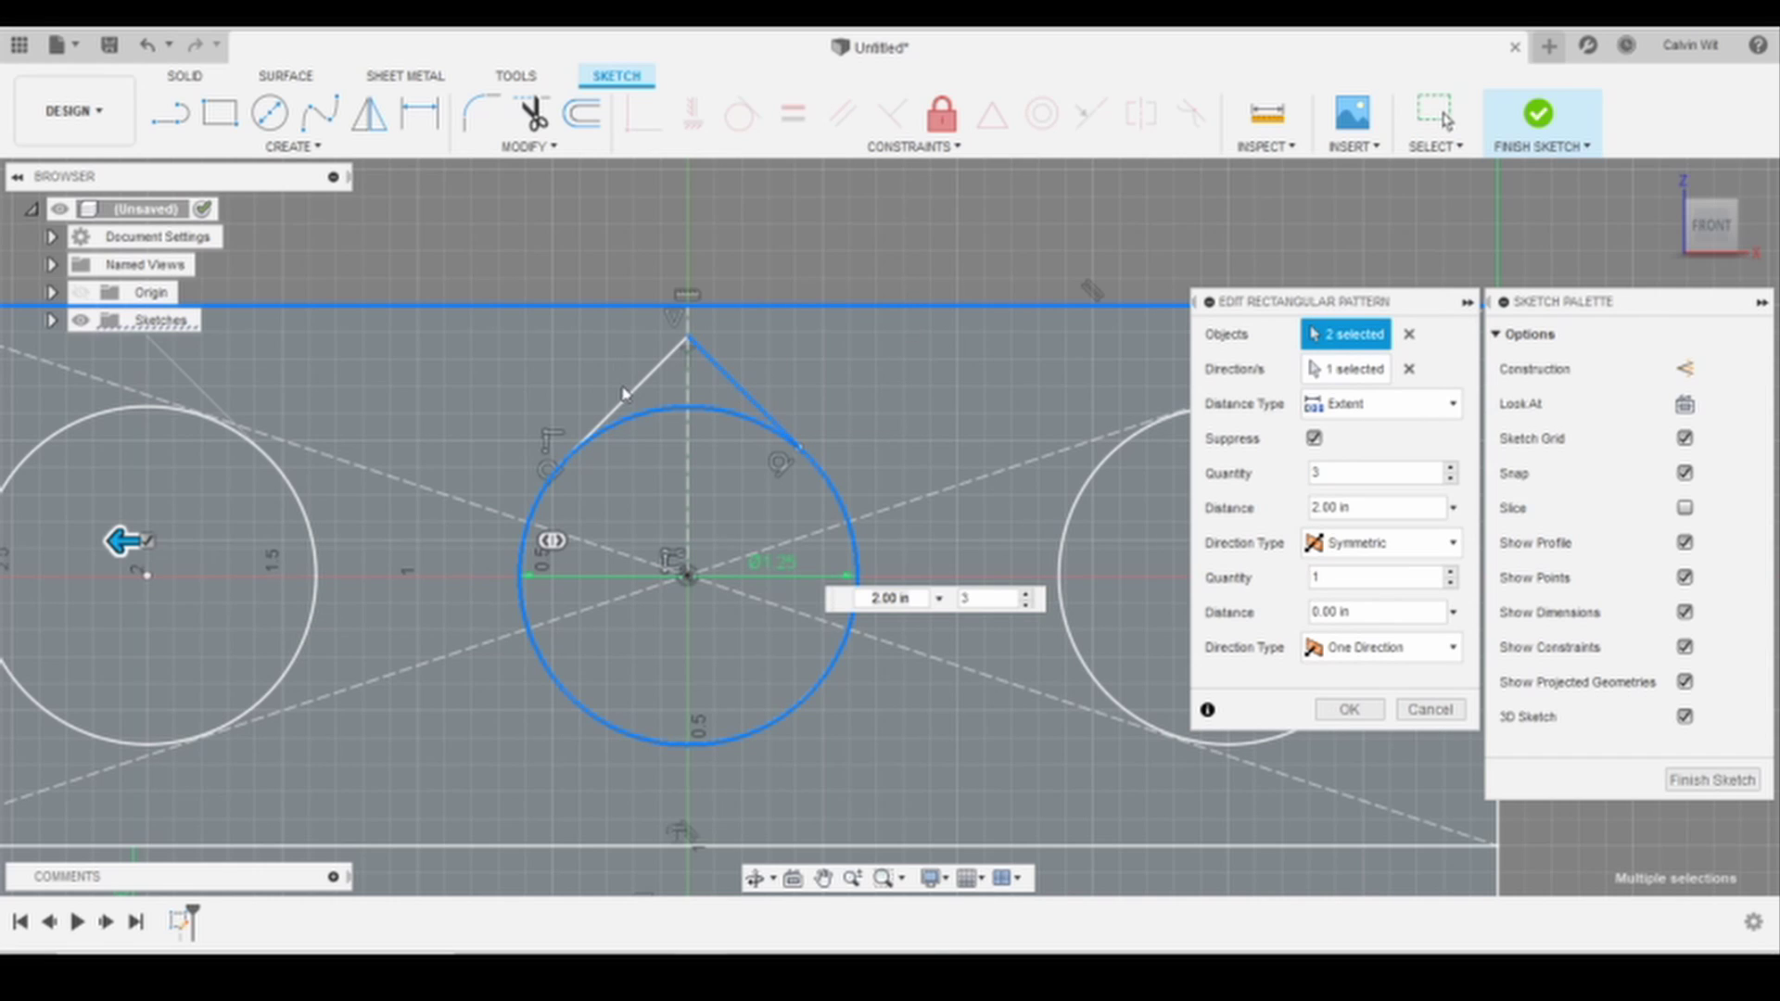
left_click(629, 394)
scroll(544, 381, "down", 2)
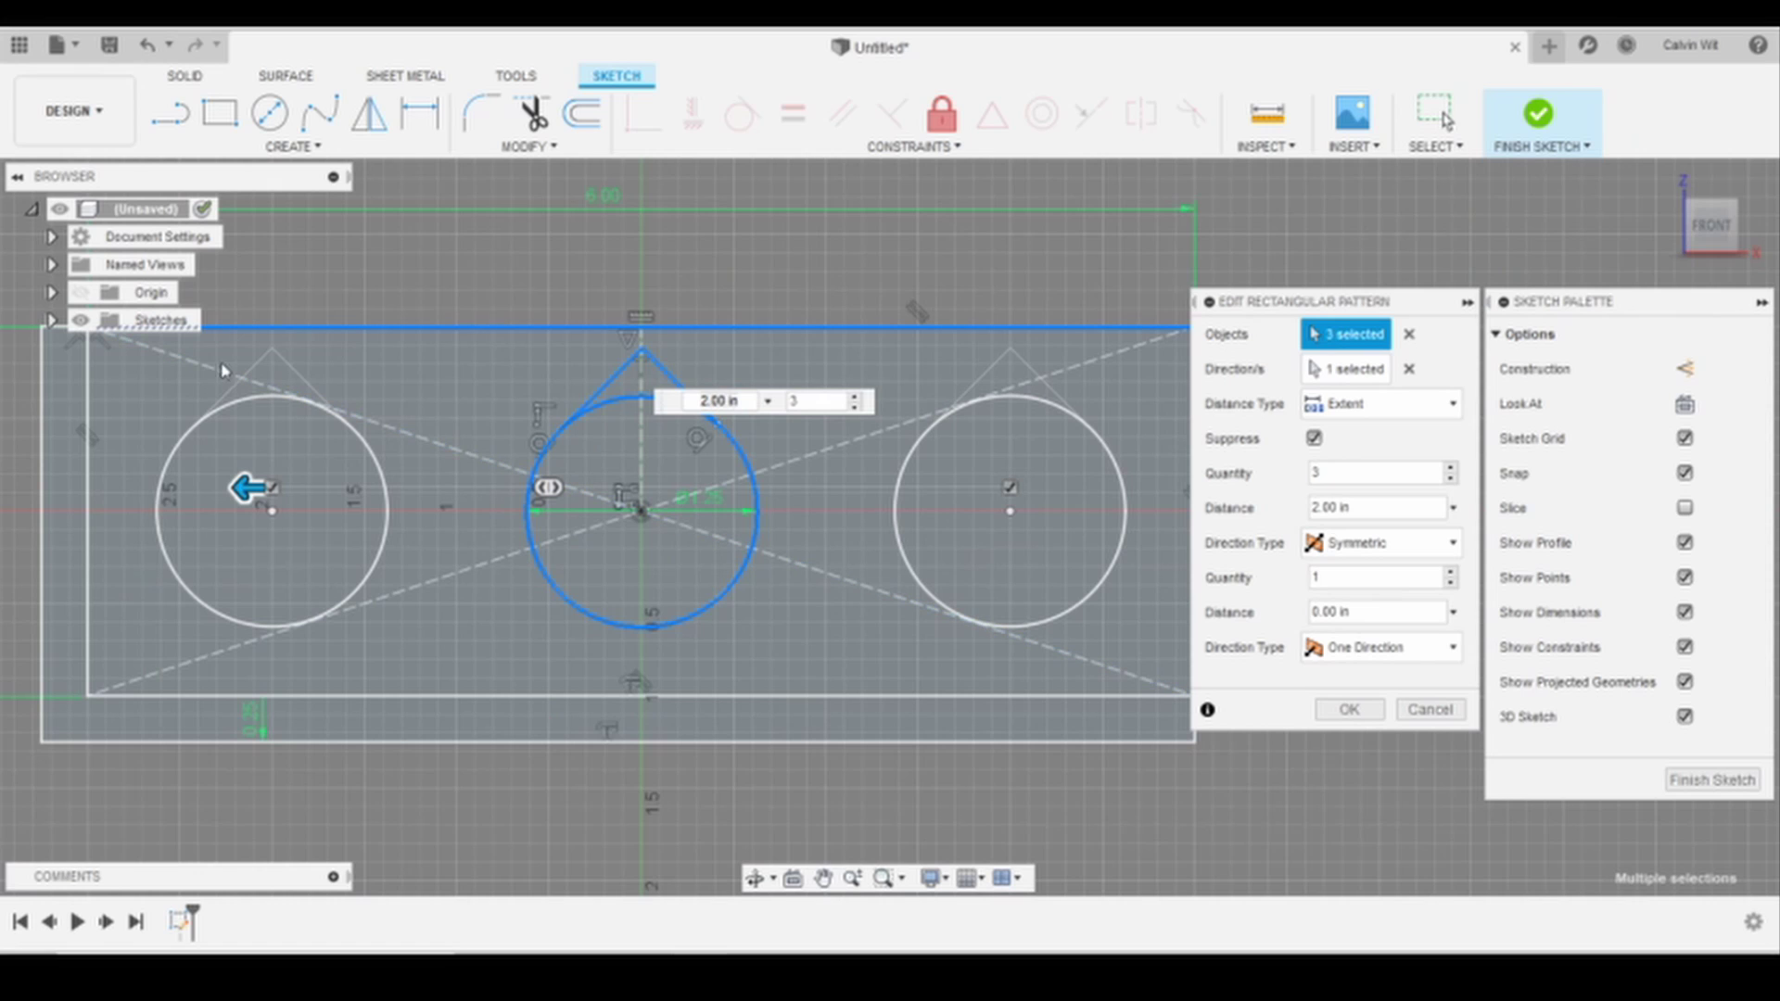
left_click(1351, 706)
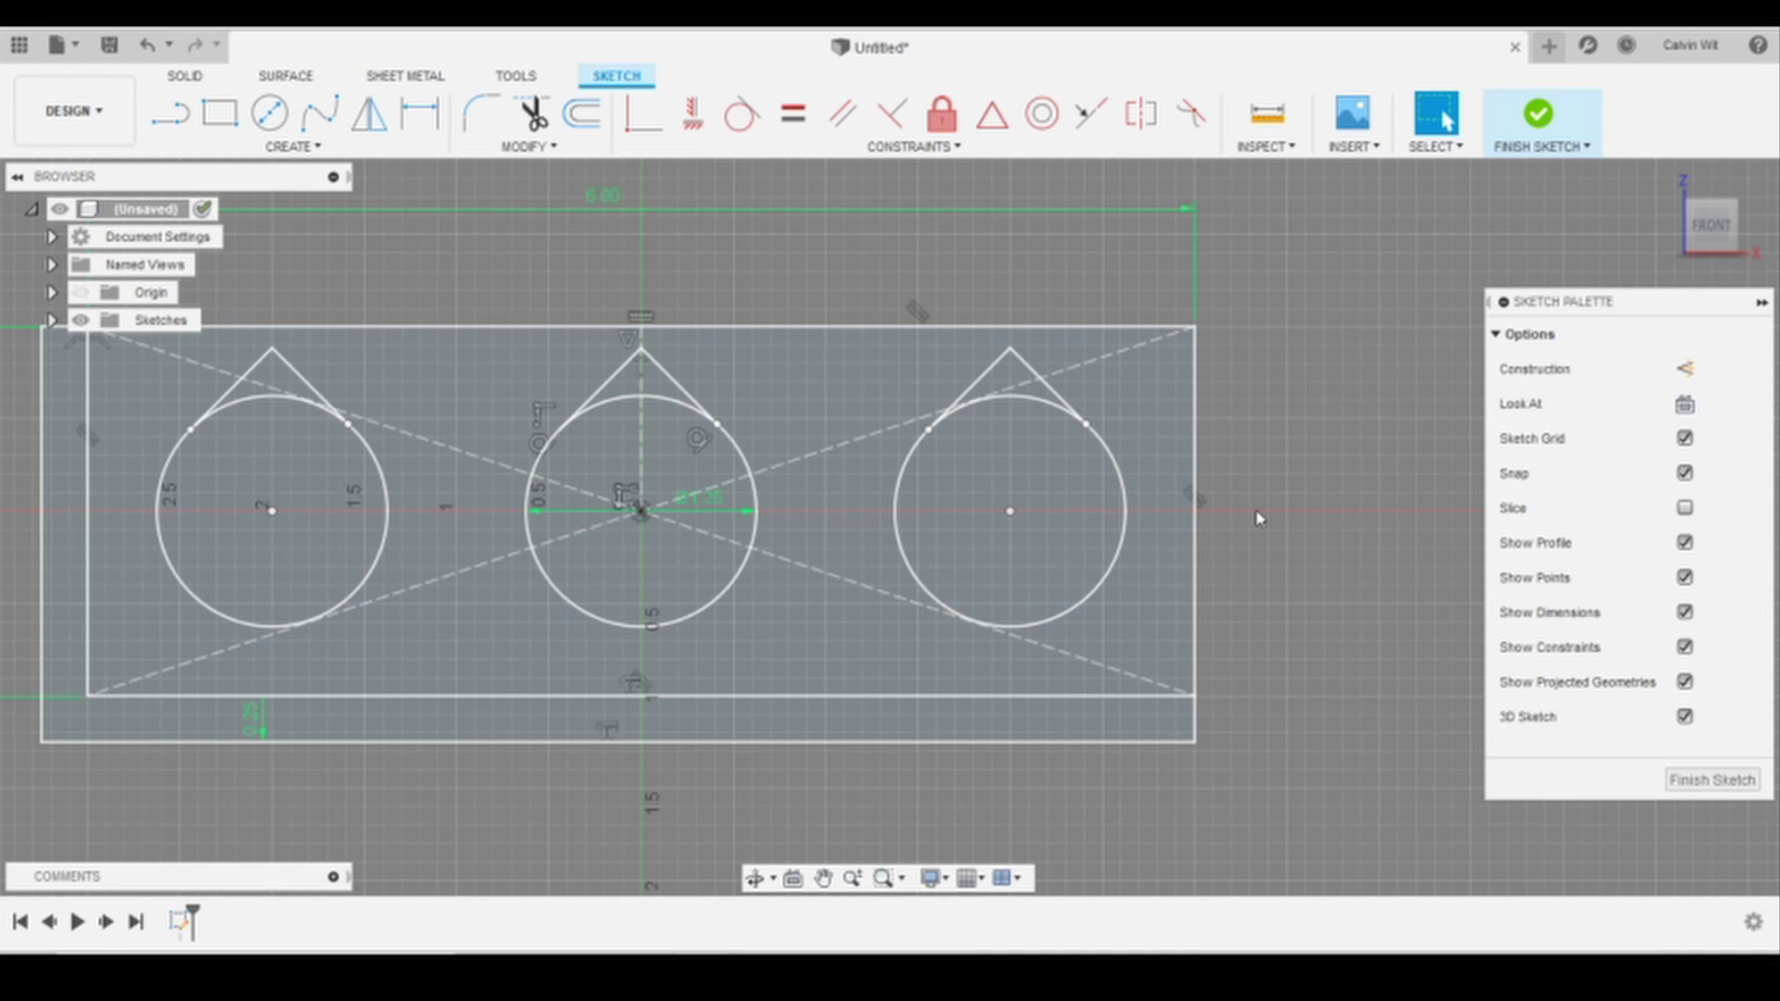
Finish the sketch and view it at an angle
left_click(1540, 113)
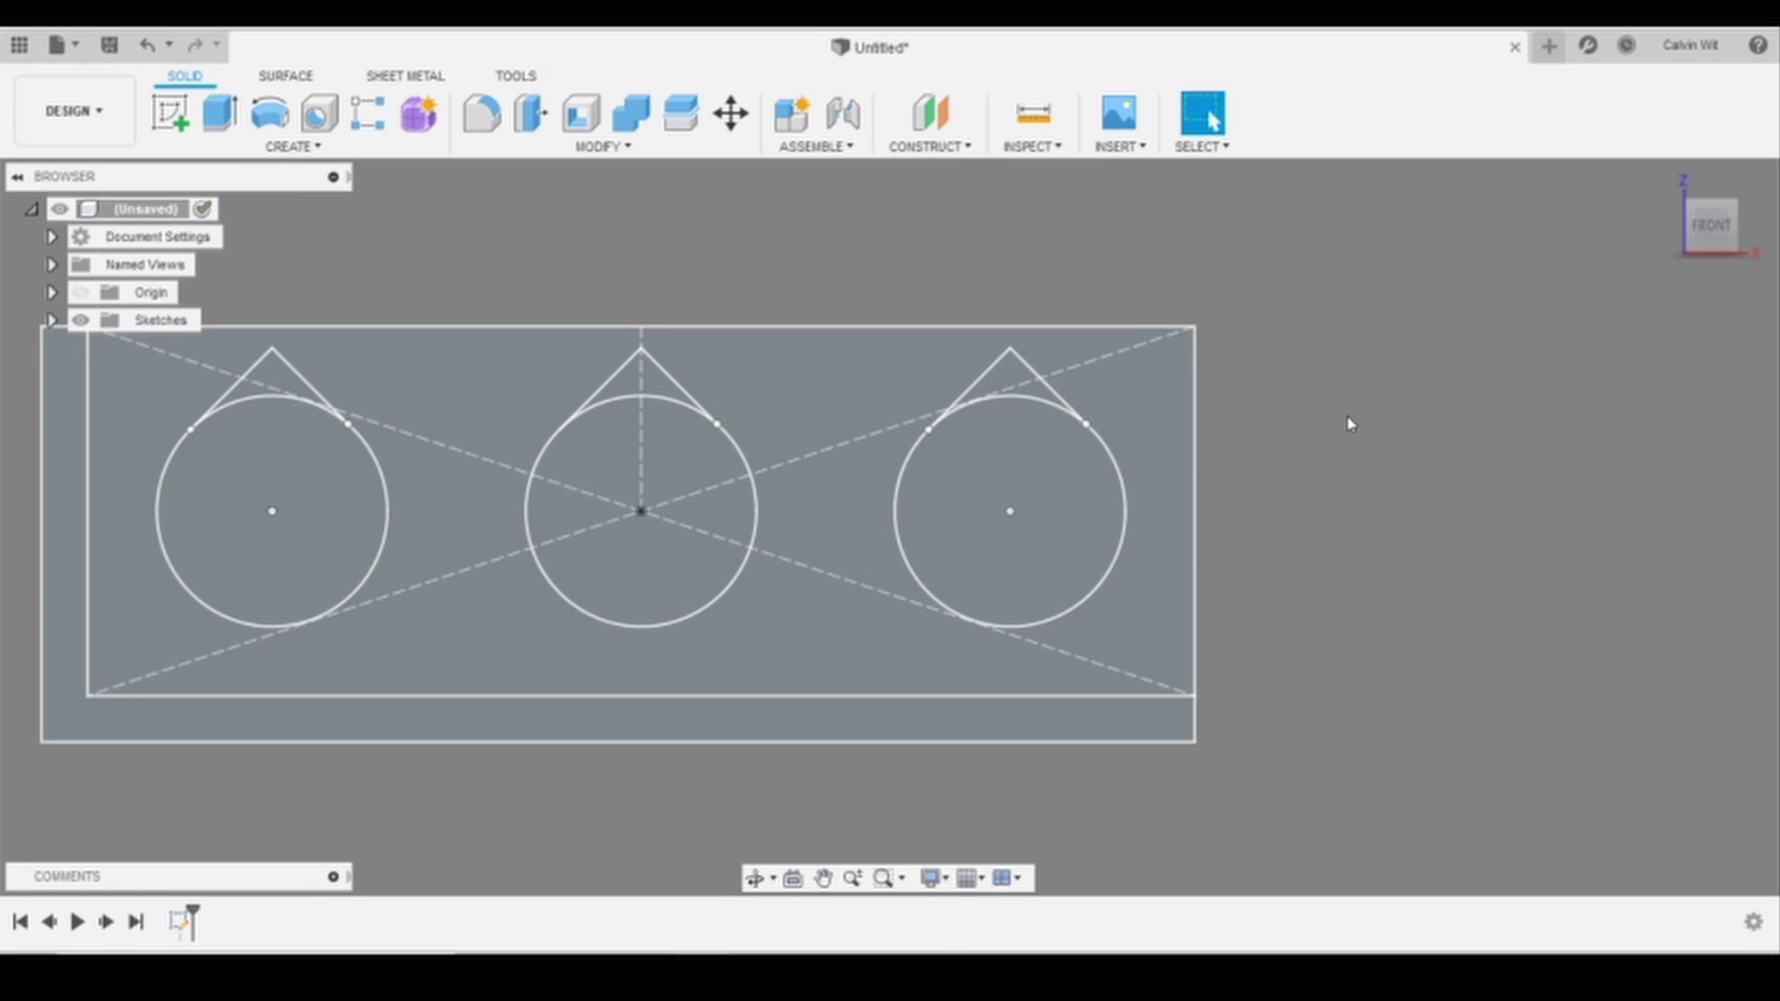
mouse_move(1351, 418)
middle_mouse_down("shift")
mouse_move(653, 455)
mouse_move(620, 405)
mouse_move(742, 547)
mouse_move(858, 537)
mouse_move(898, 513)
mouse_move(795, 509)
mouse_move(835, 477)
mouse_move(963, 507)
mouse_move(908, 451)
mouse_move(938, 530)
middle_mouse_up("shift")
scroll(908, 451, "up", 5)
scroll(909, 451, "down", 4)
scroll(908, 451, "up", 2)
scroll(908, 451, "down", 2)
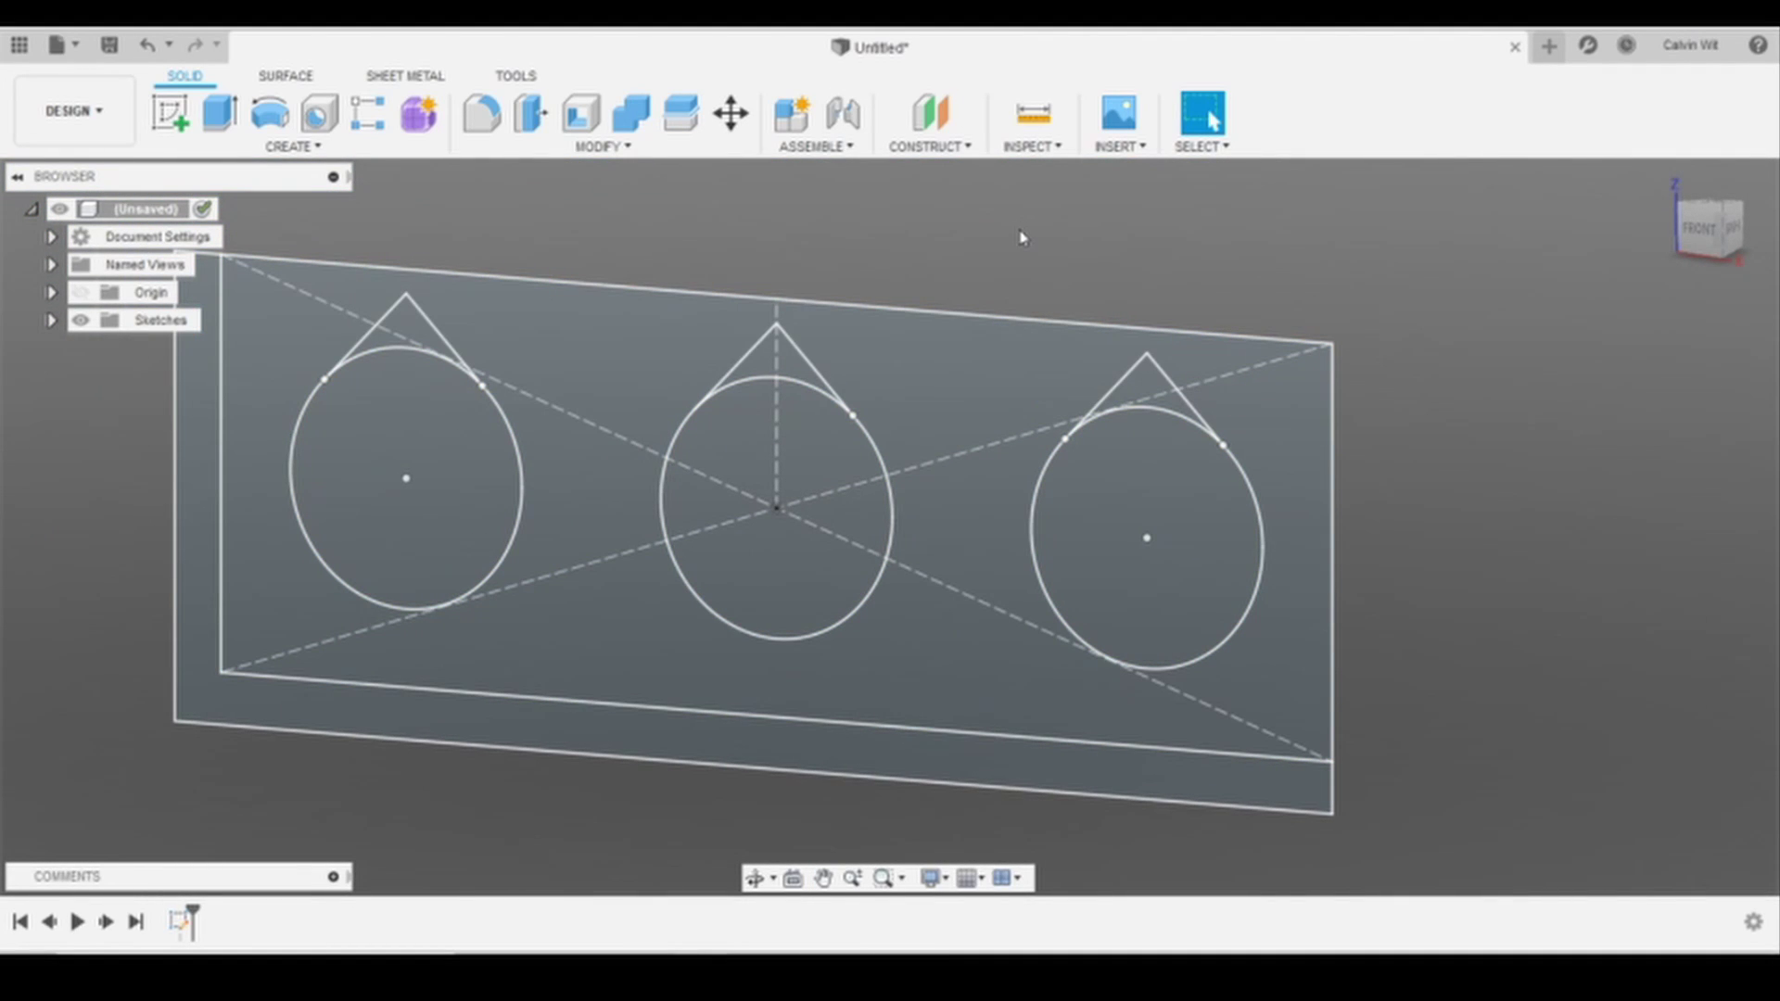
key("e")
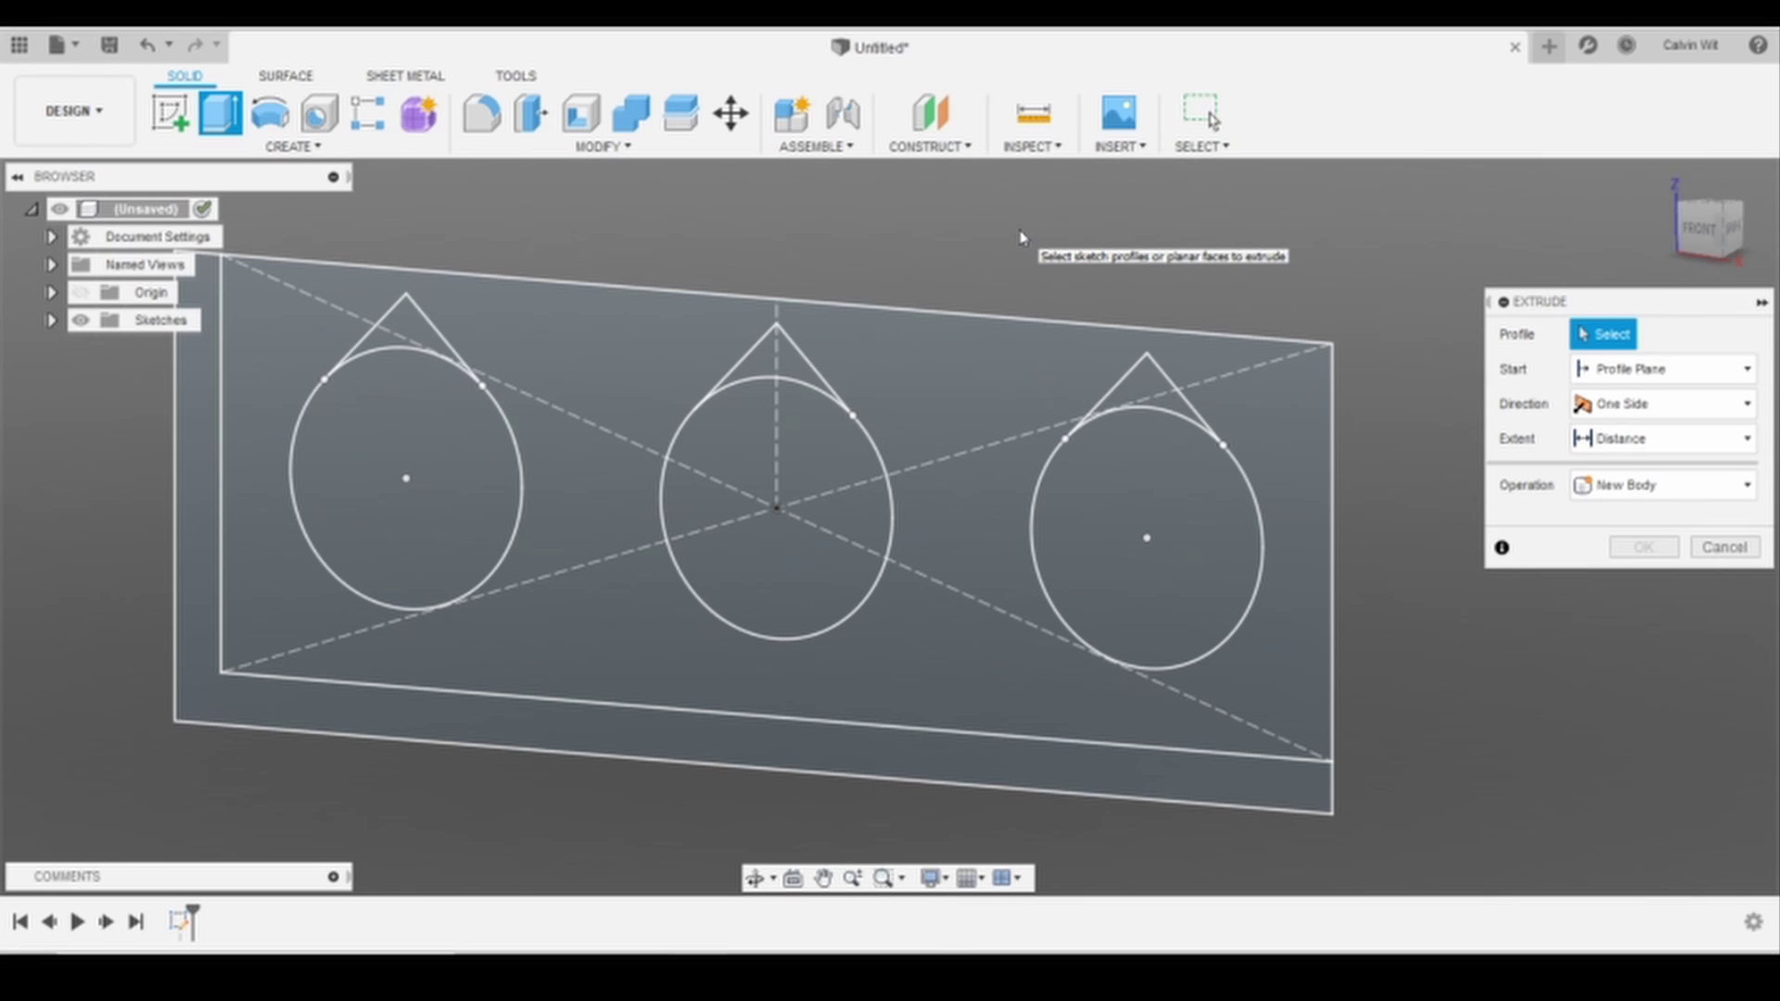
left_click(1019, 424)
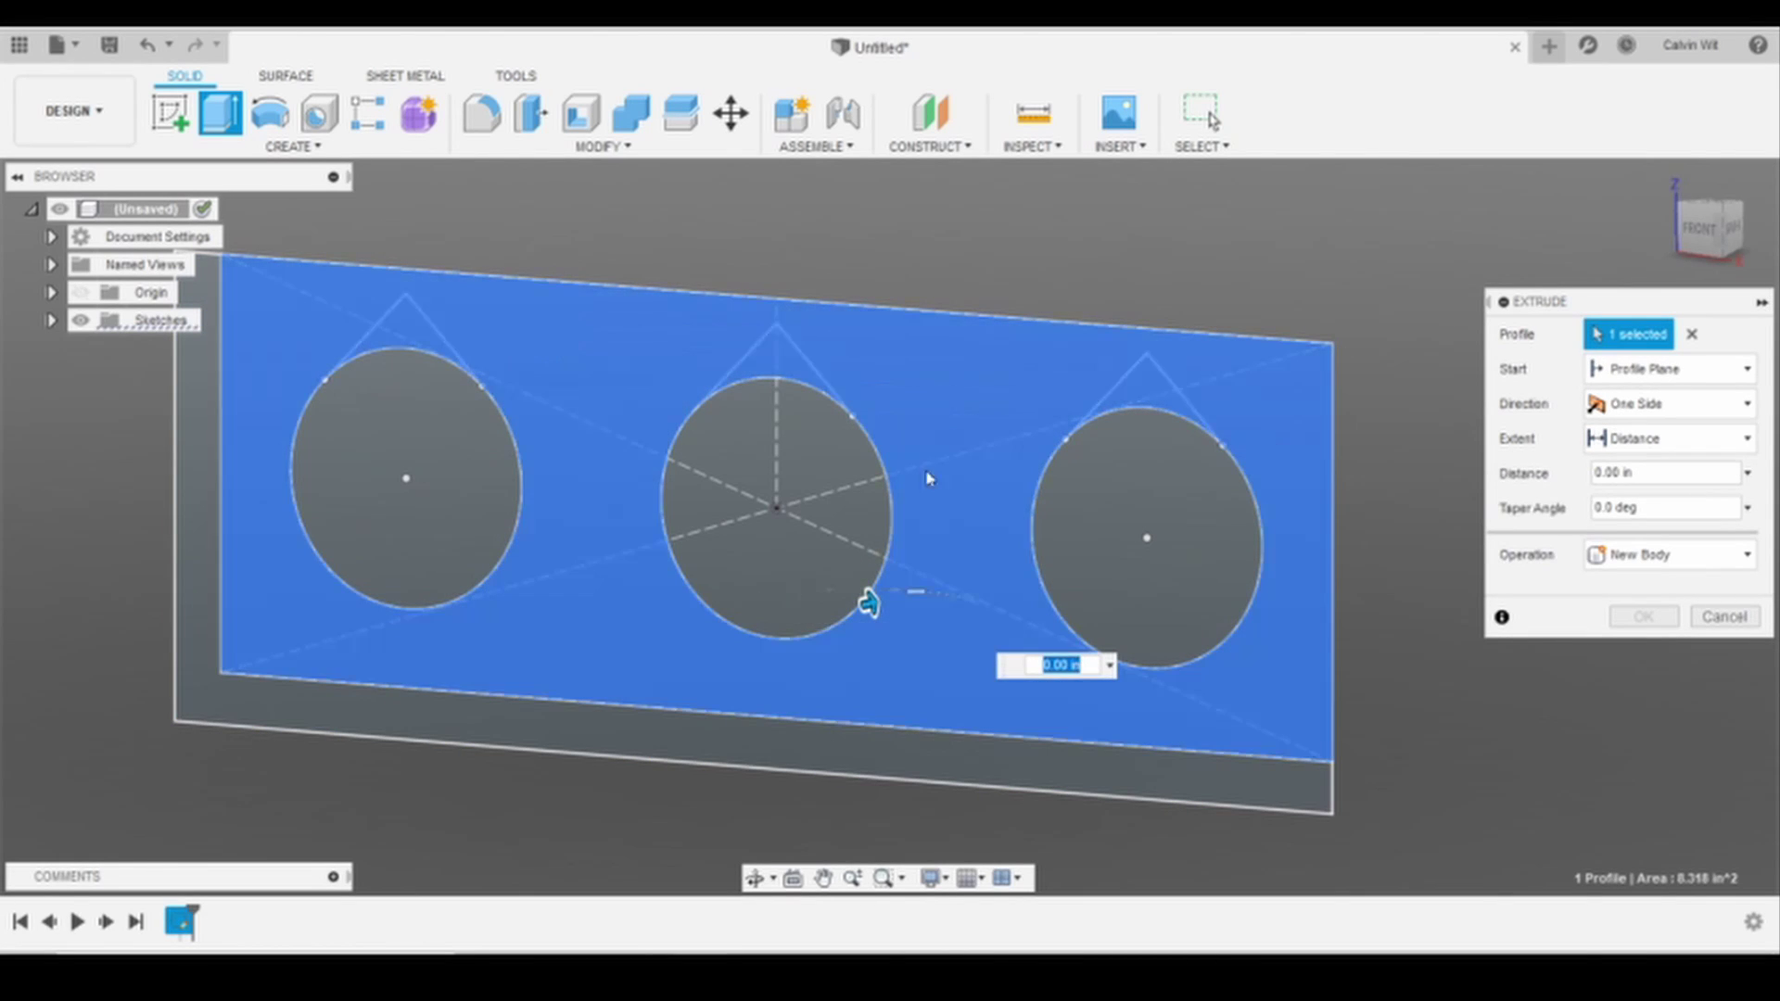
left_click(414, 334)
scroll(388, 341, "up", 2)
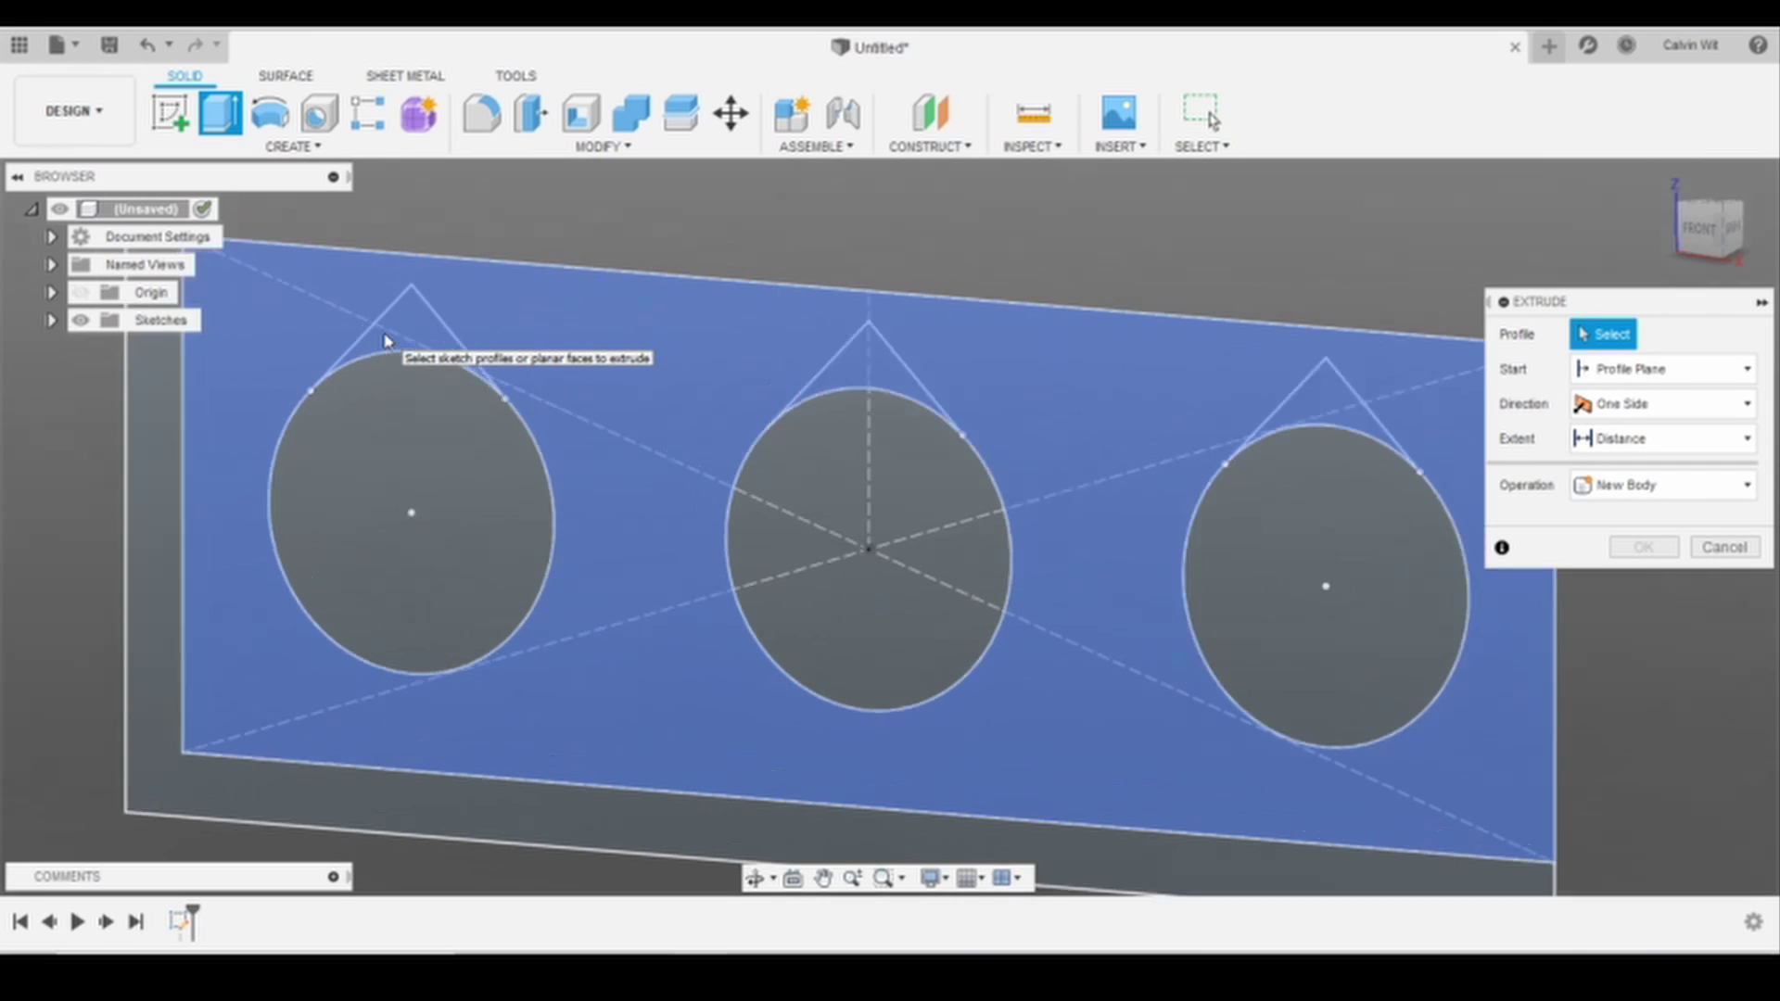
scroll(387, 341, "up", 6)
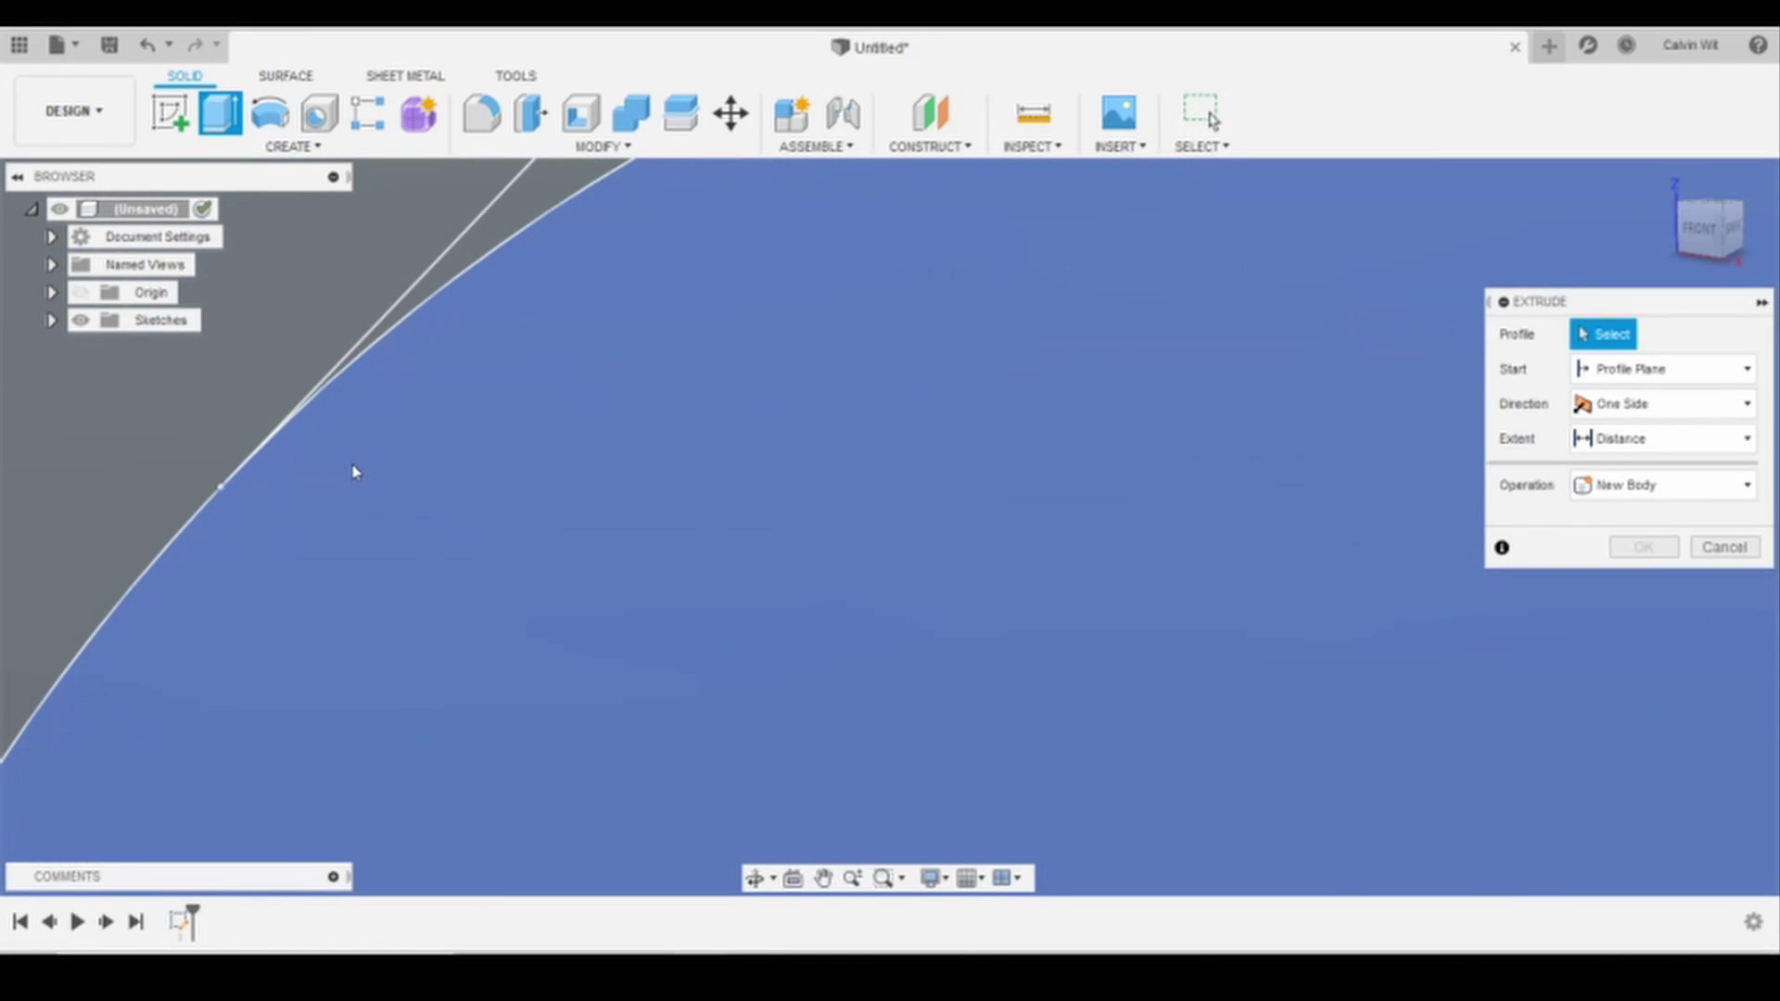
key("Escape")
scroll(354, 471, "down", 8)
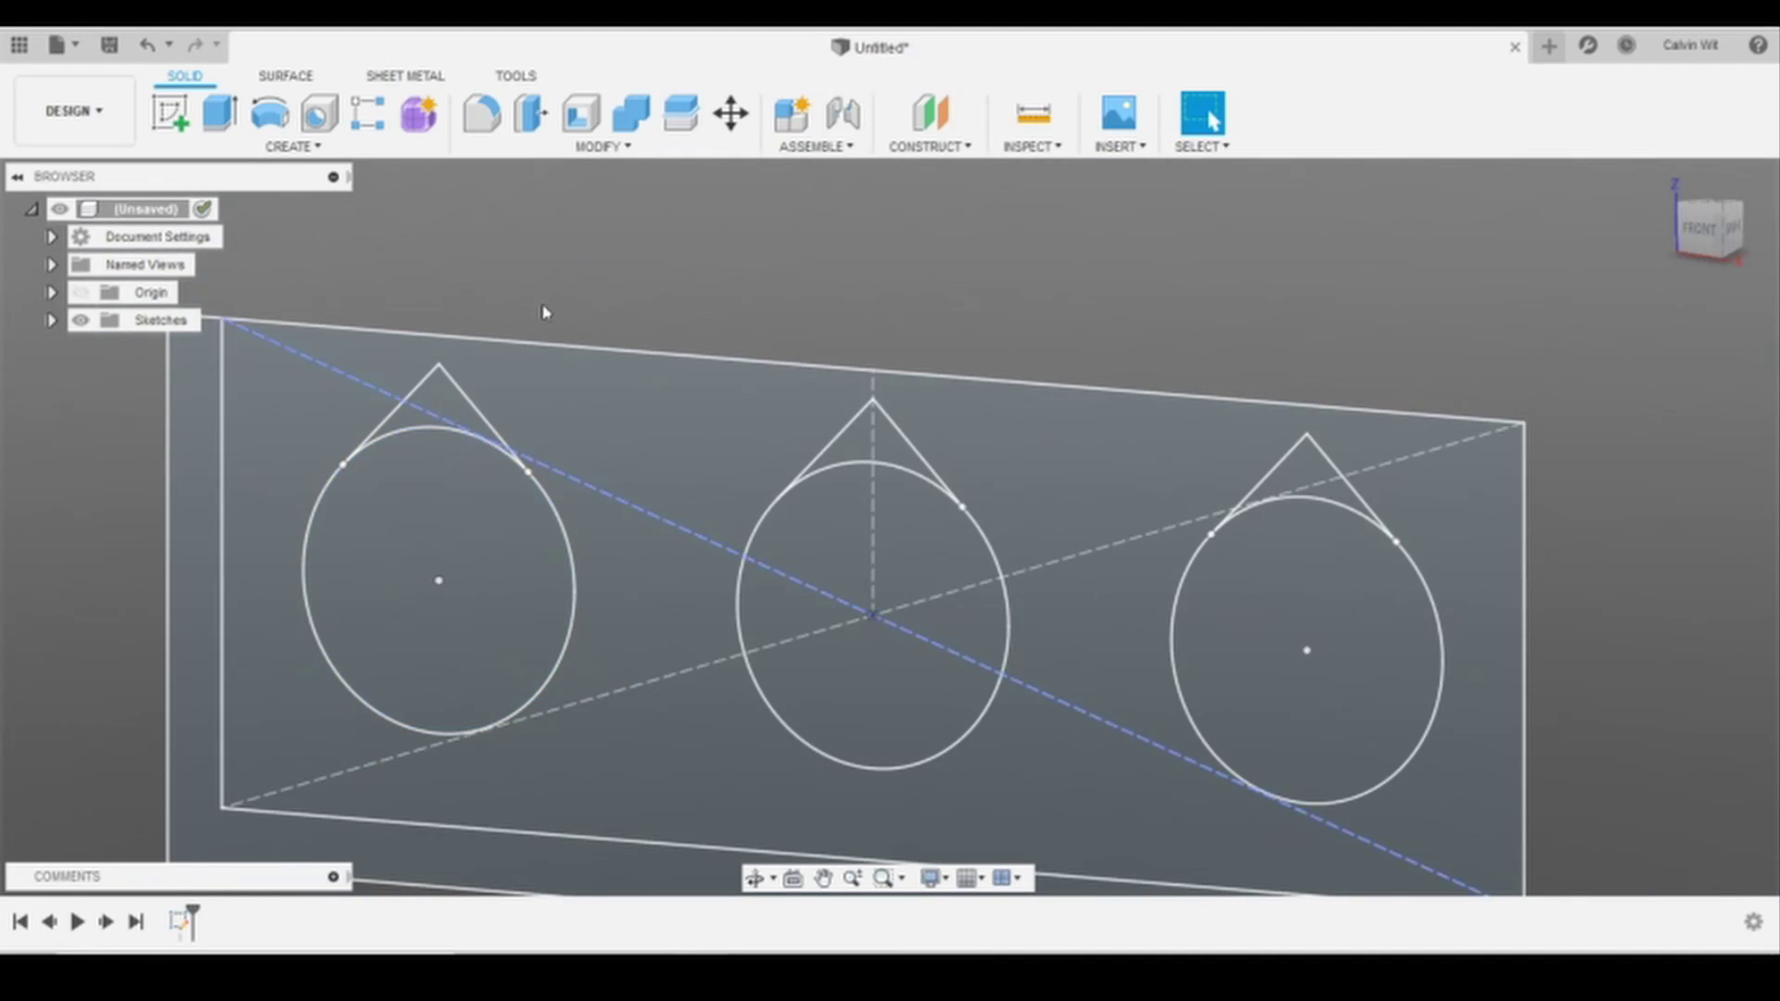
Reopen the sketch for editing at the lower end of the central circle's right tangent line
left_click(172, 925)
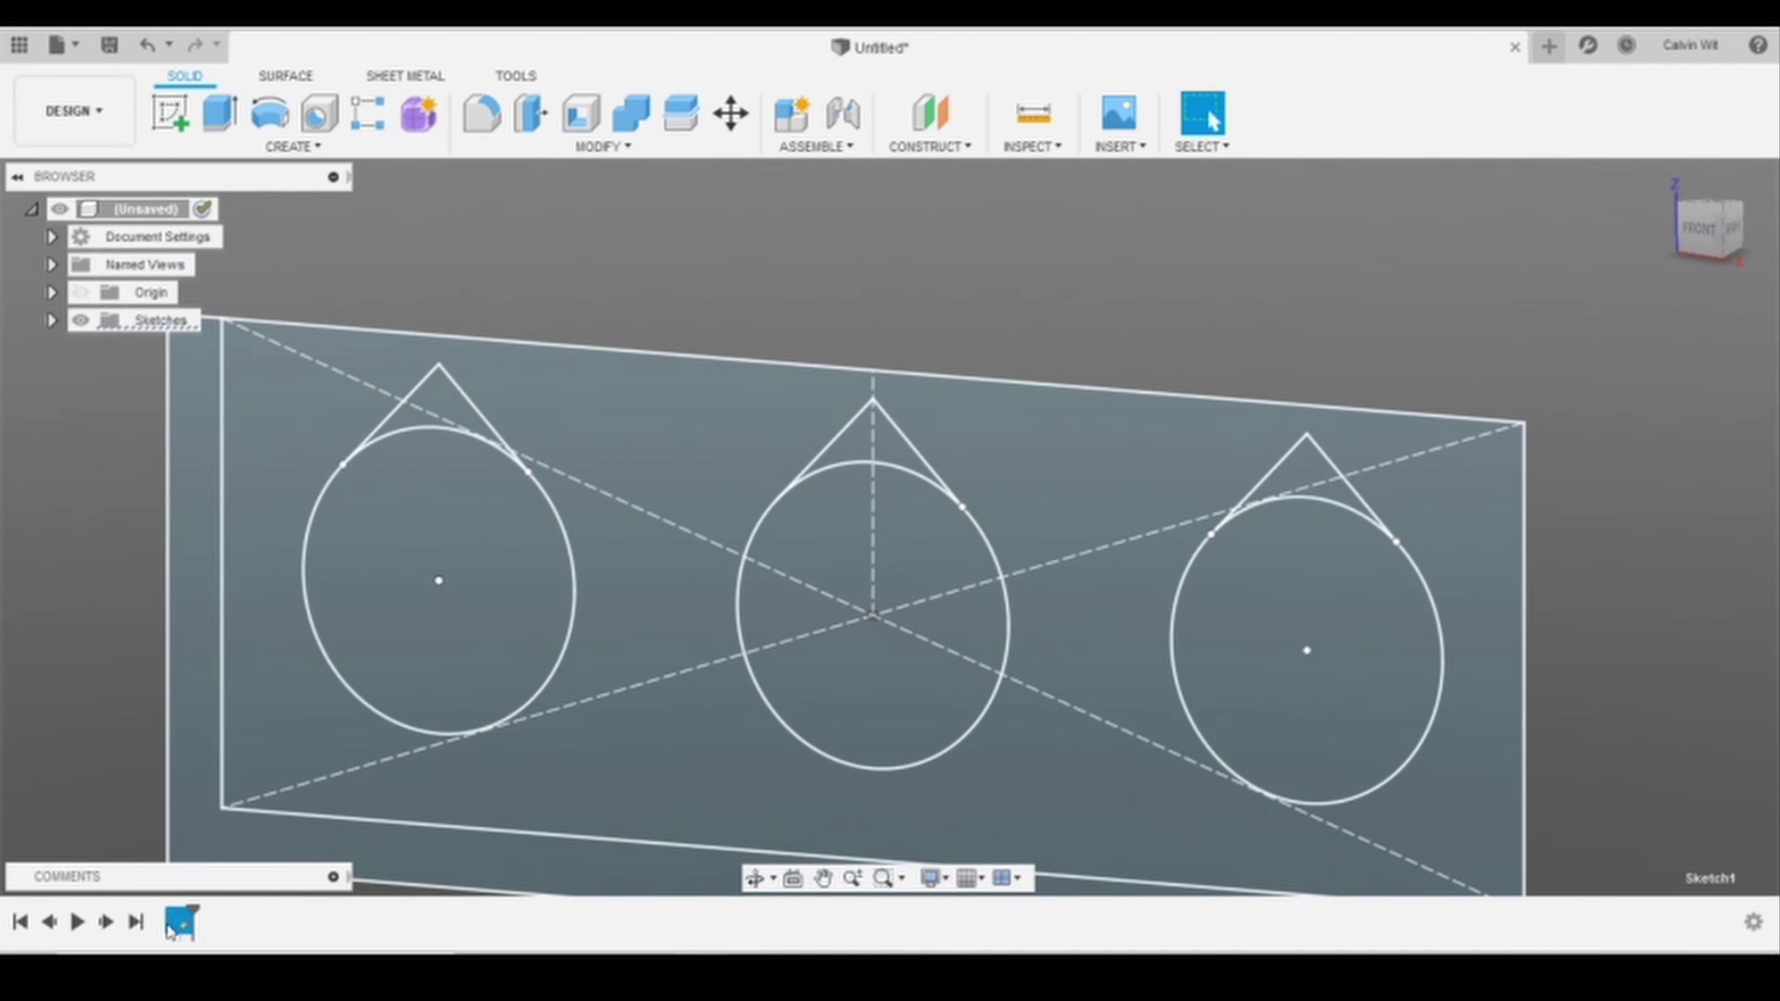
right_click(170, 928)
left_click(222, 689)
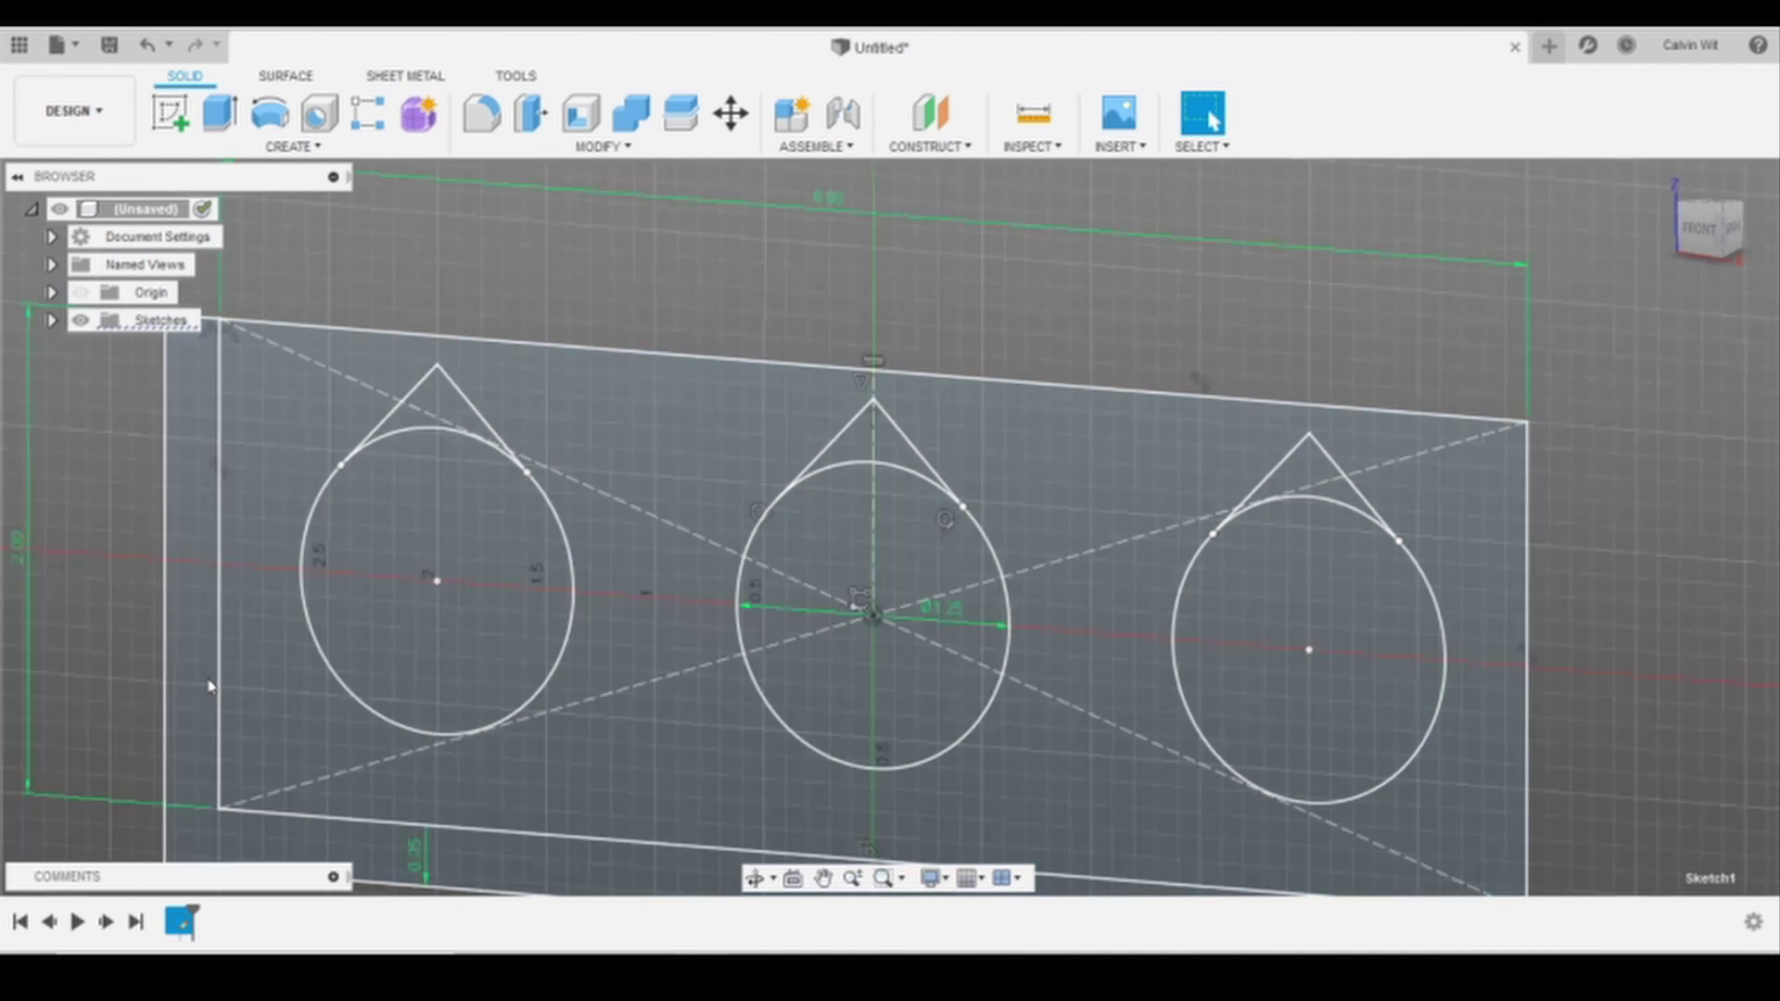
scroll(1013, 519, "up", 10)
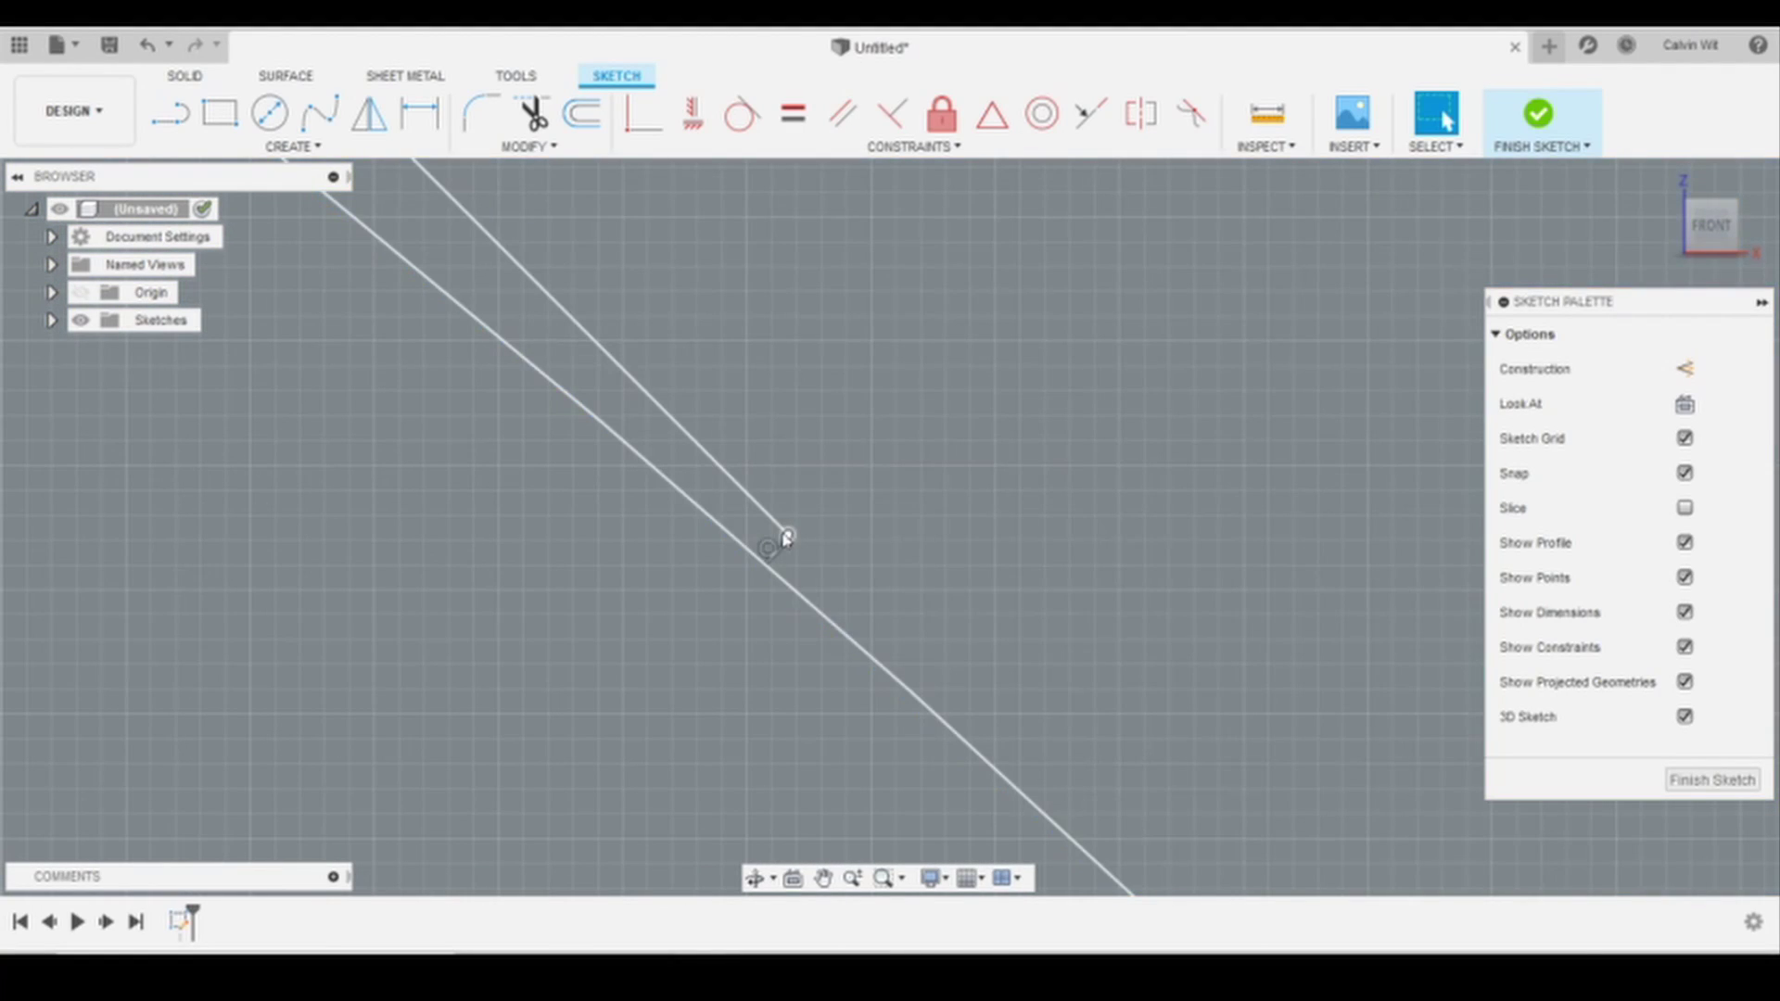
Extend the central circle's right tangent line until it meets the circle
left_click(787, 535)
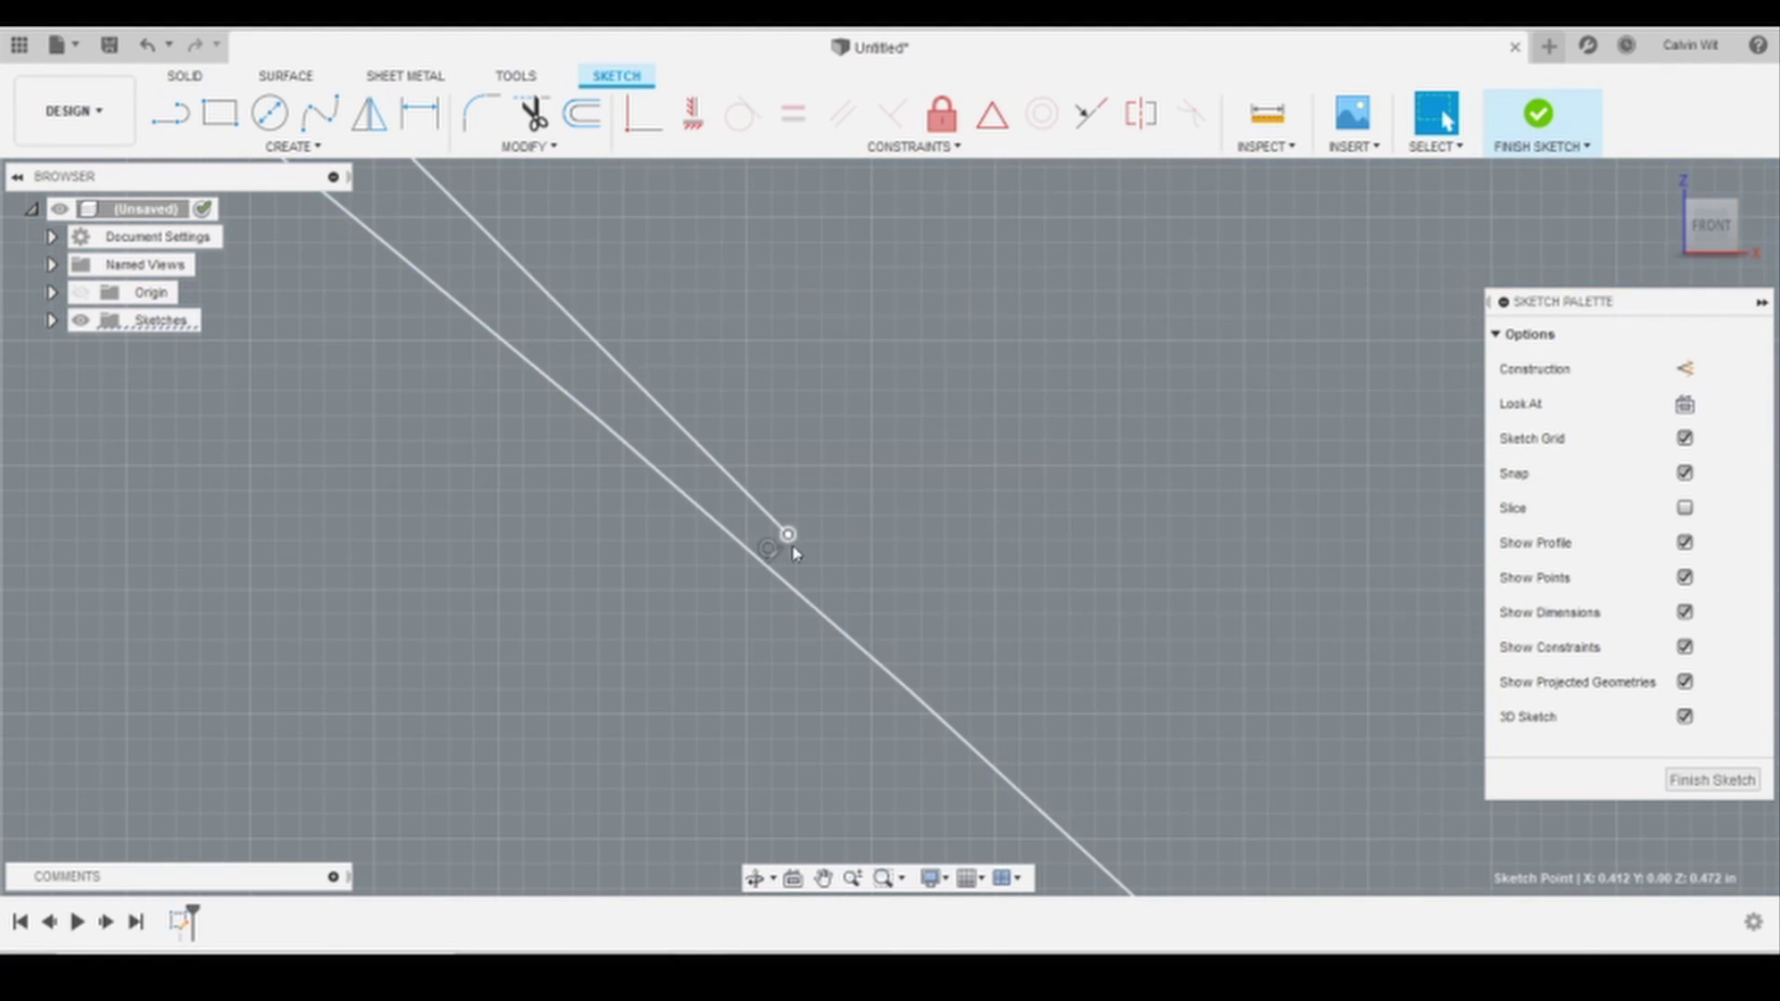
left_click(649, 727)
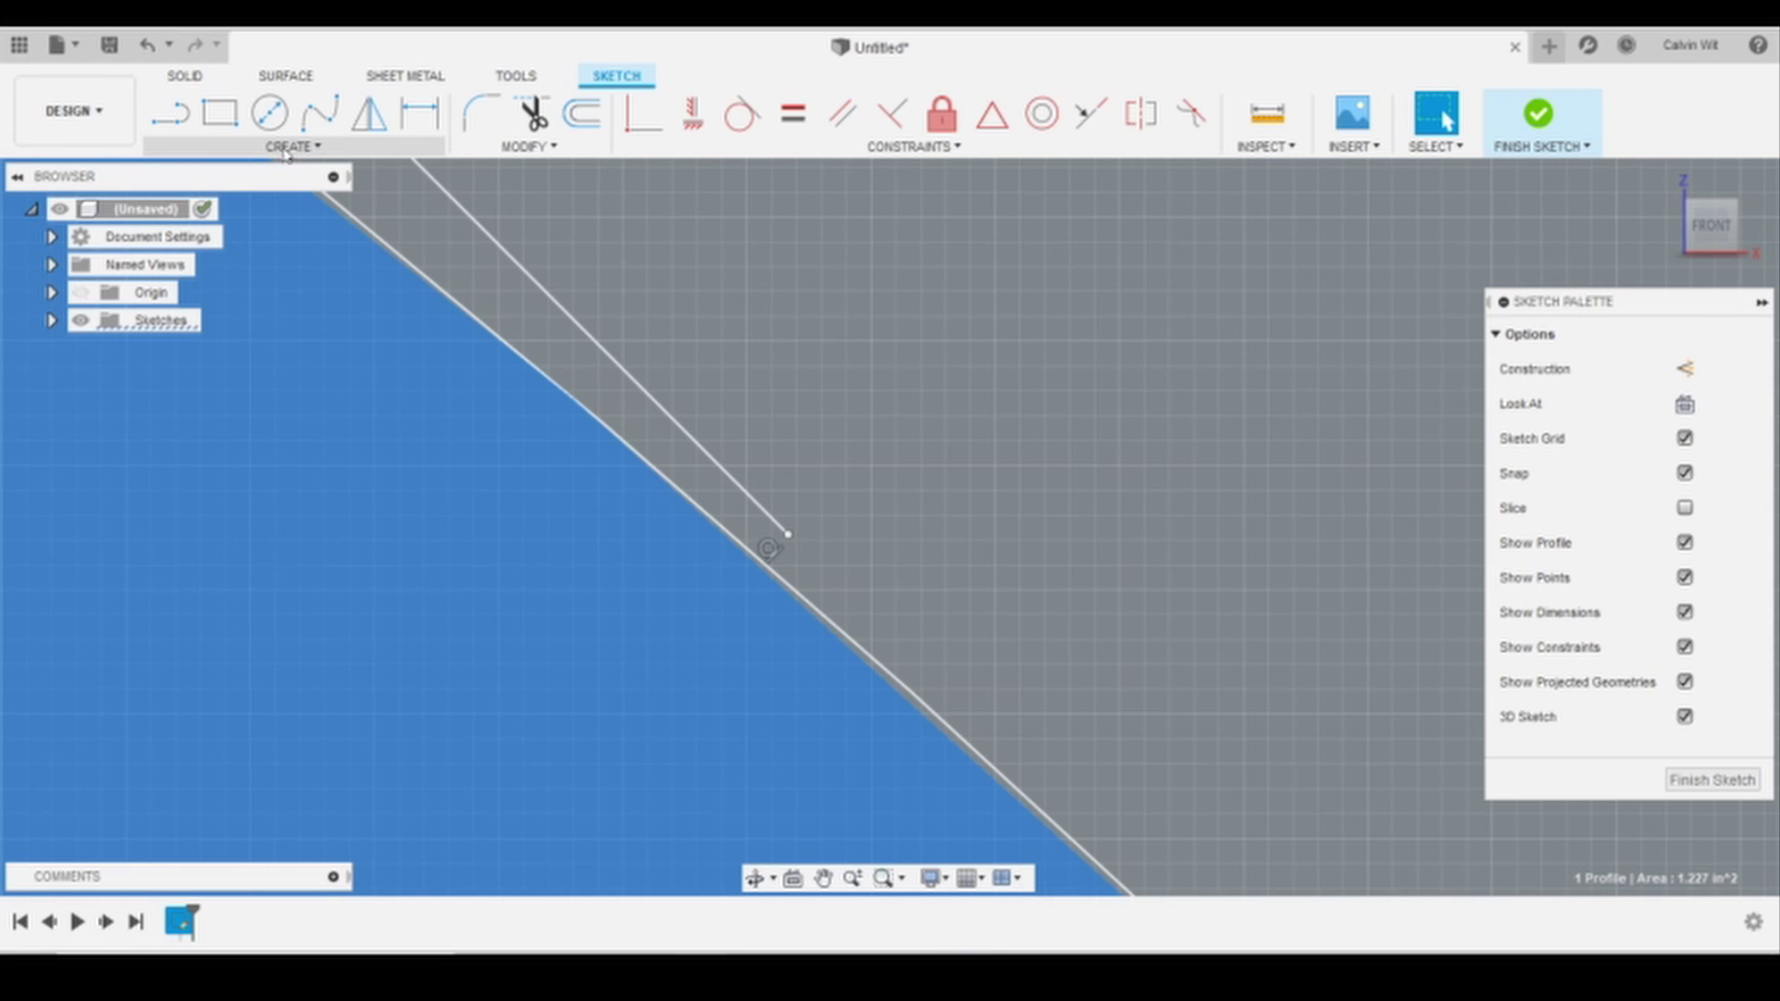
left_click(487, 146)
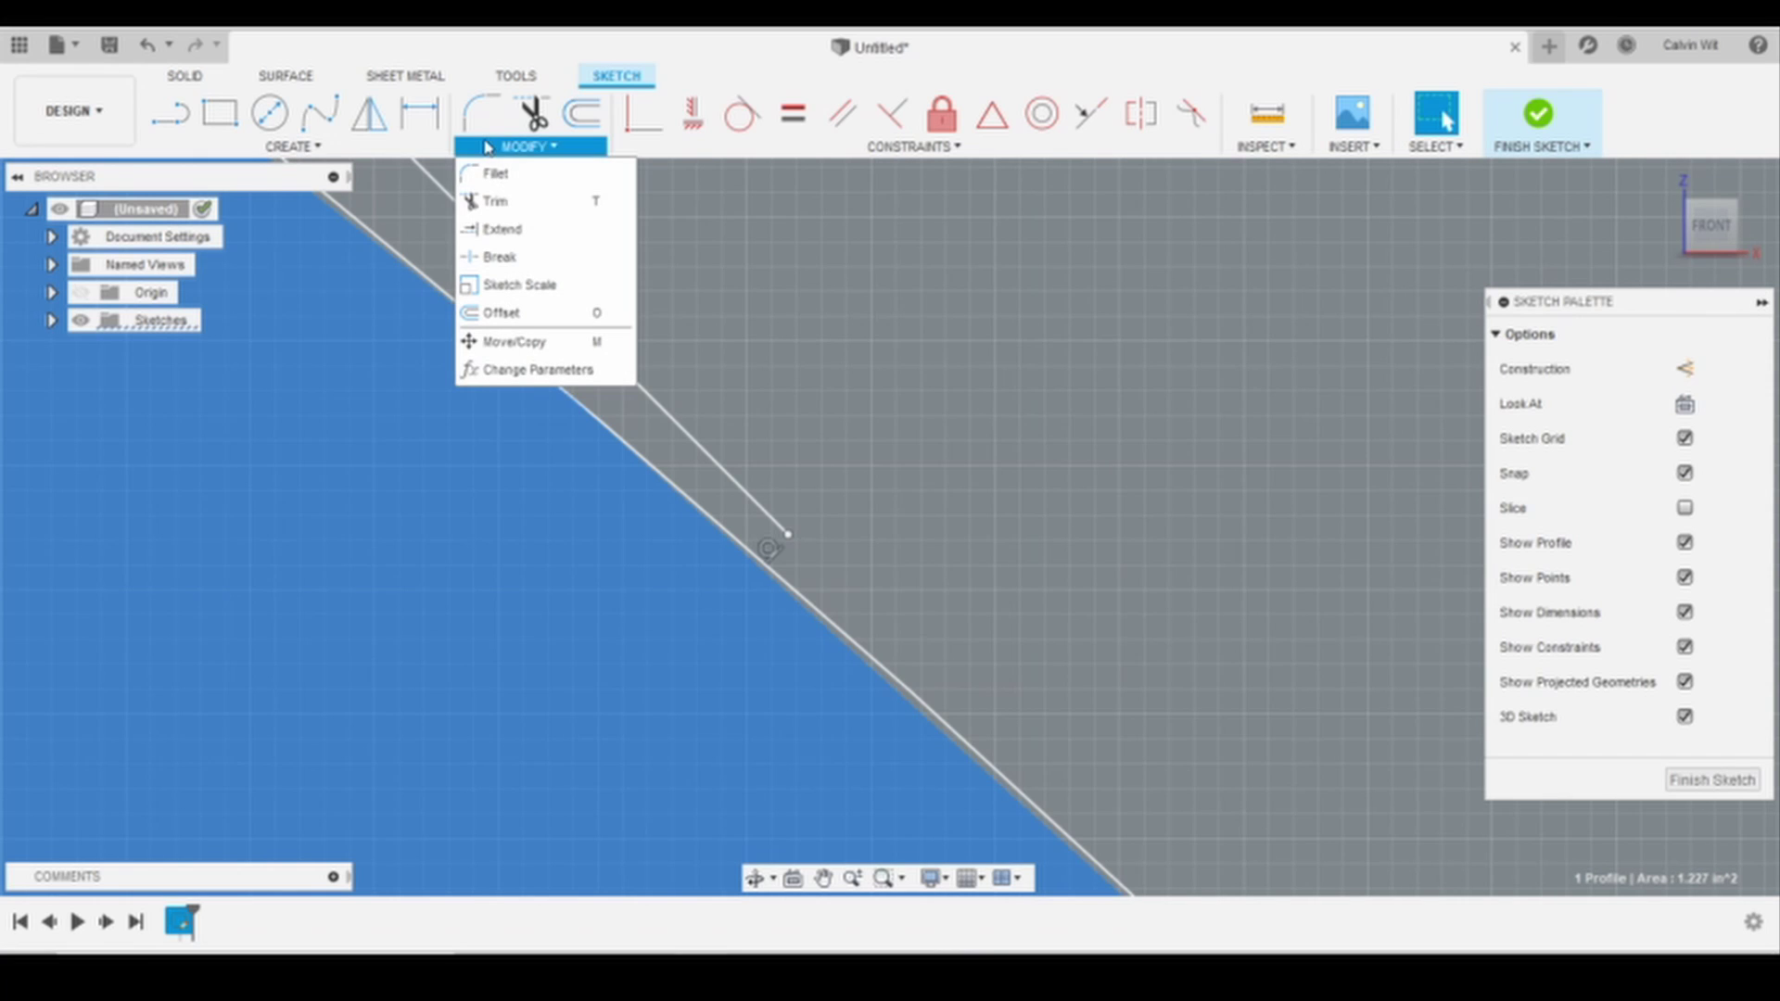
left_click(501, 229)
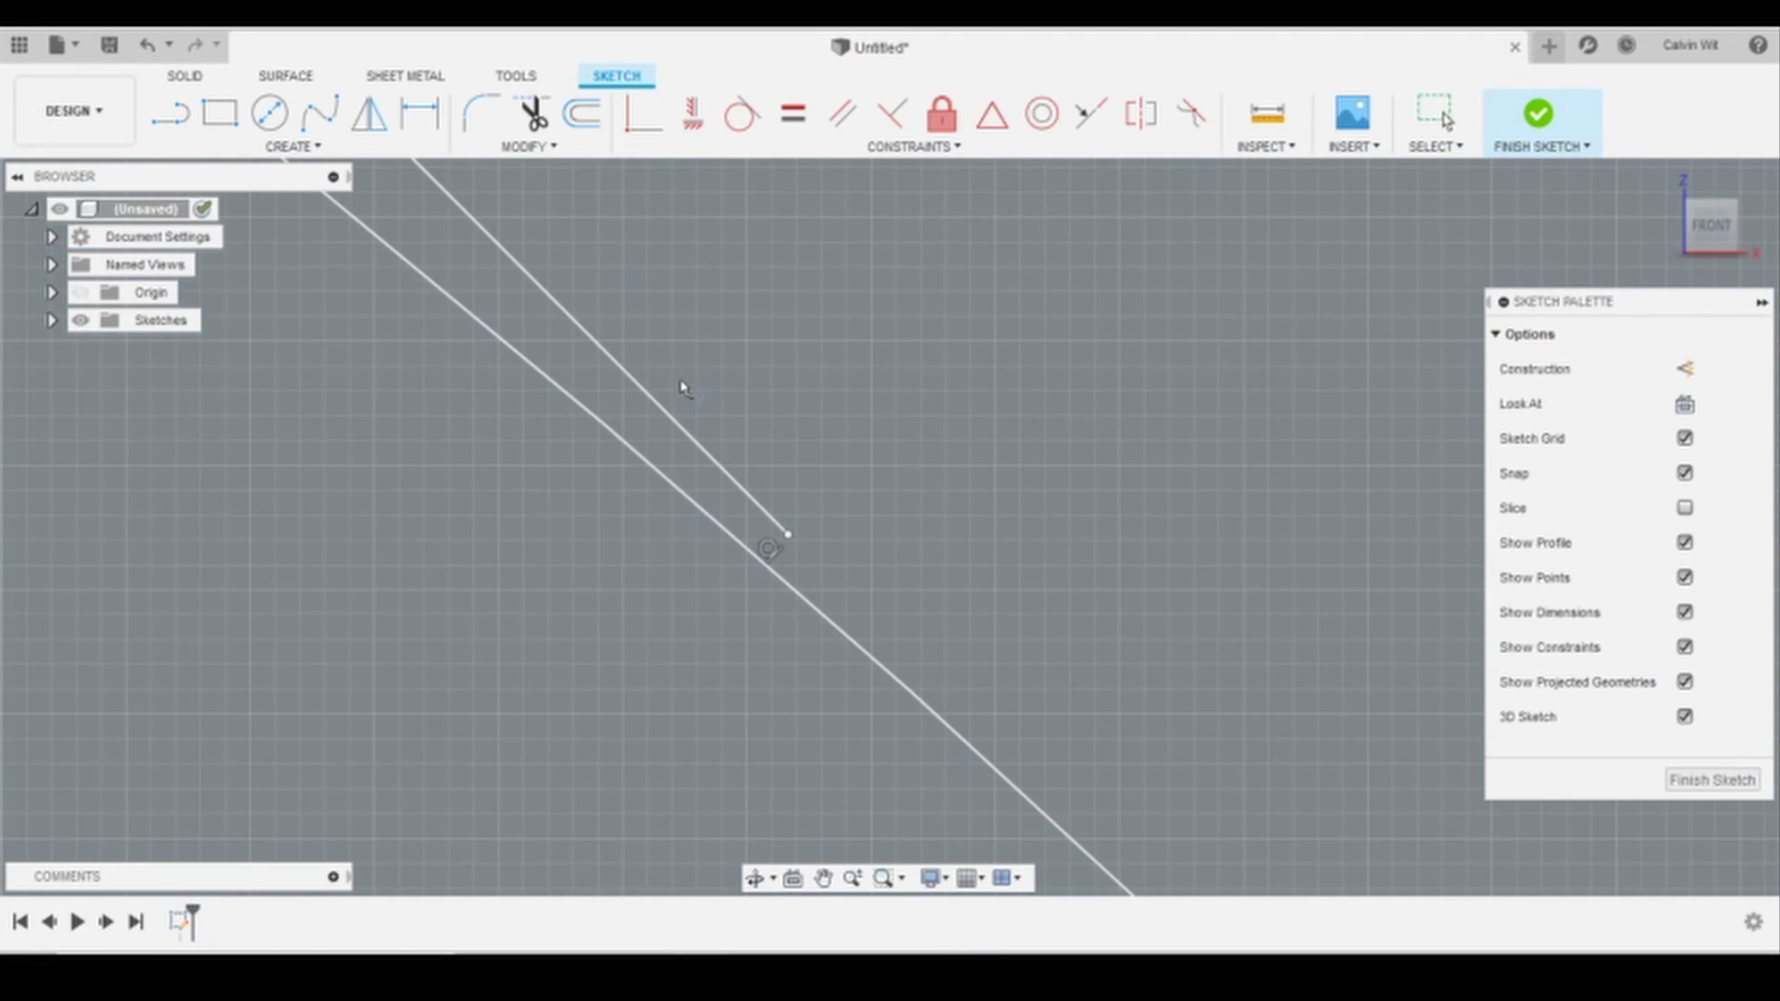
left_click(666, 417)
scroll(882, 385, "down", 5)
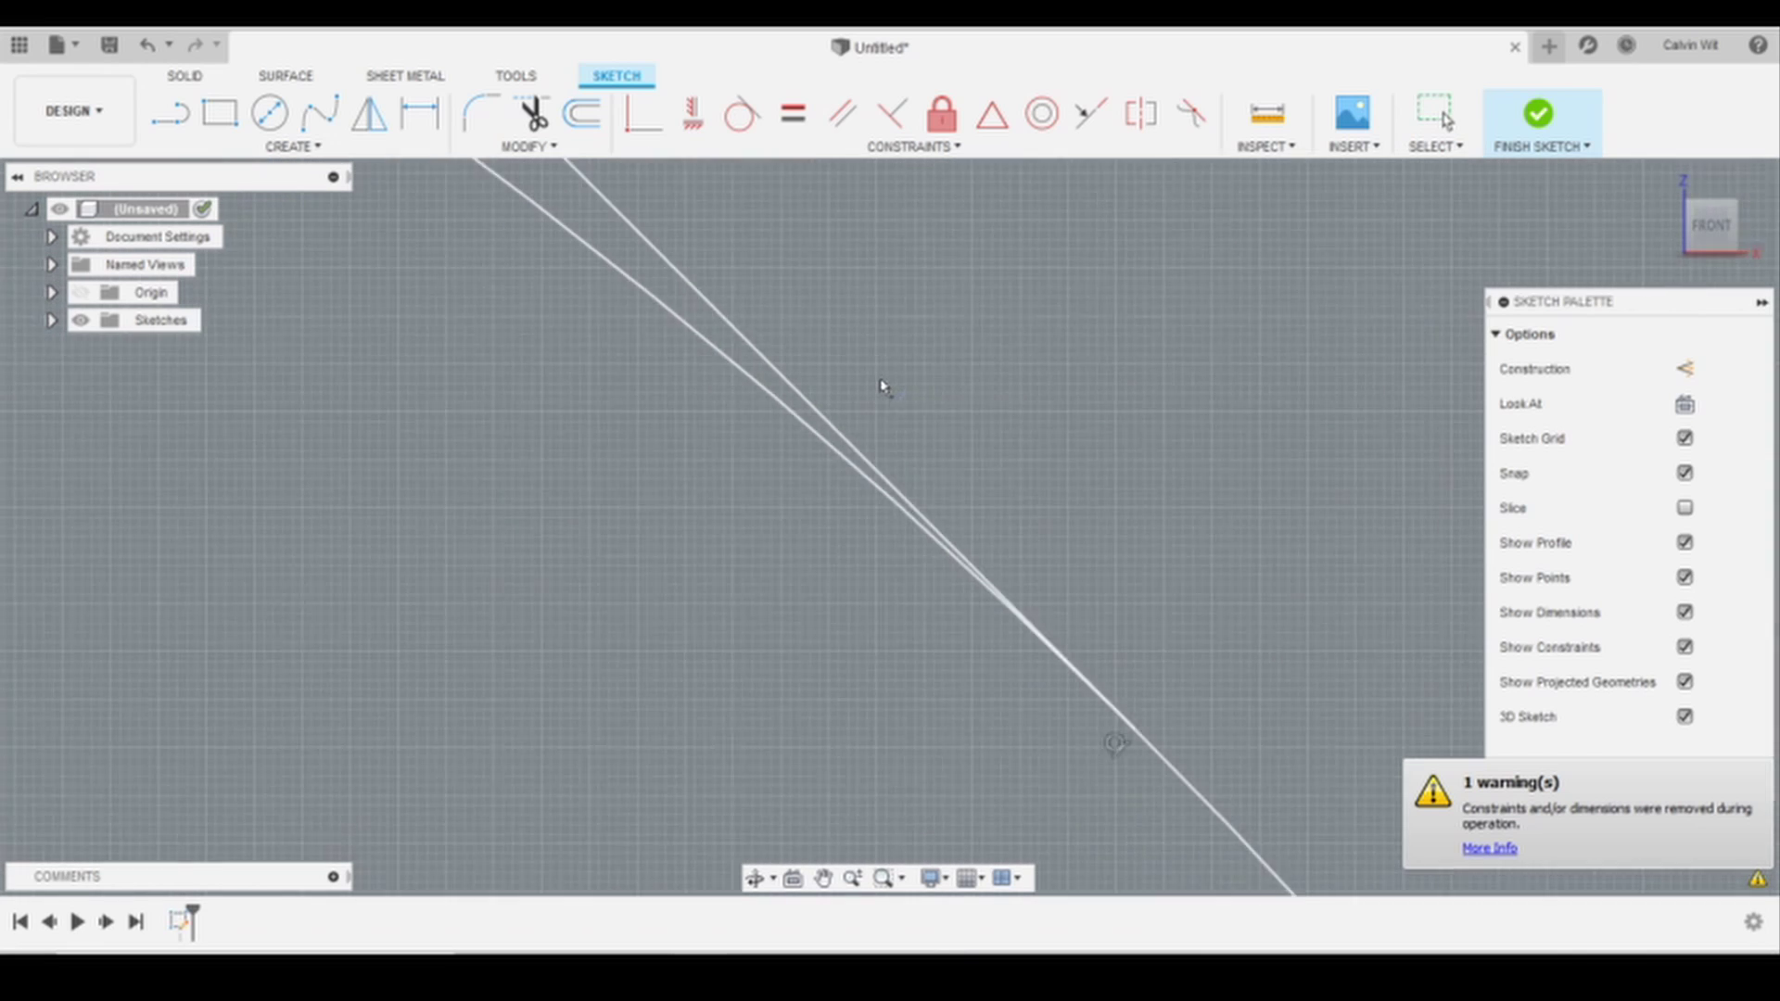
Extend the right tangent line of the leftmost circle until it meets that circle
scroll(881, 386, "down", 8)
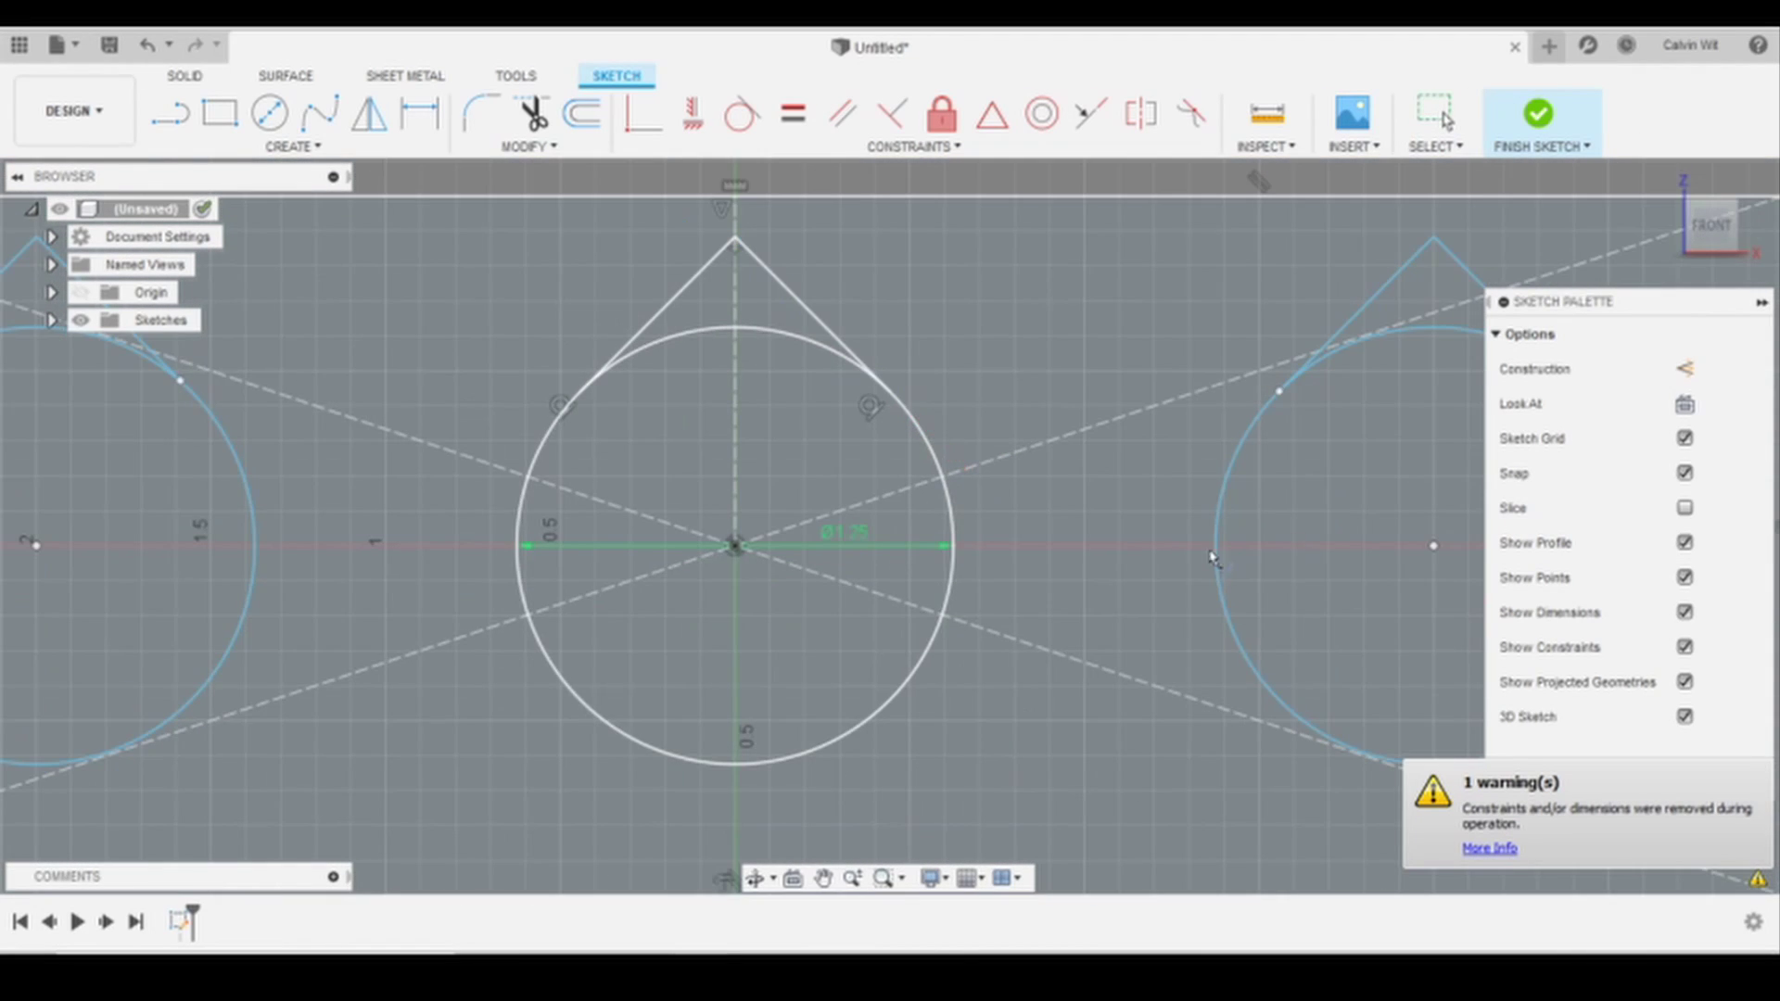
scroll(1209, 552, "down", 1)
middle_click_drag(1159, 576, 540, 707)
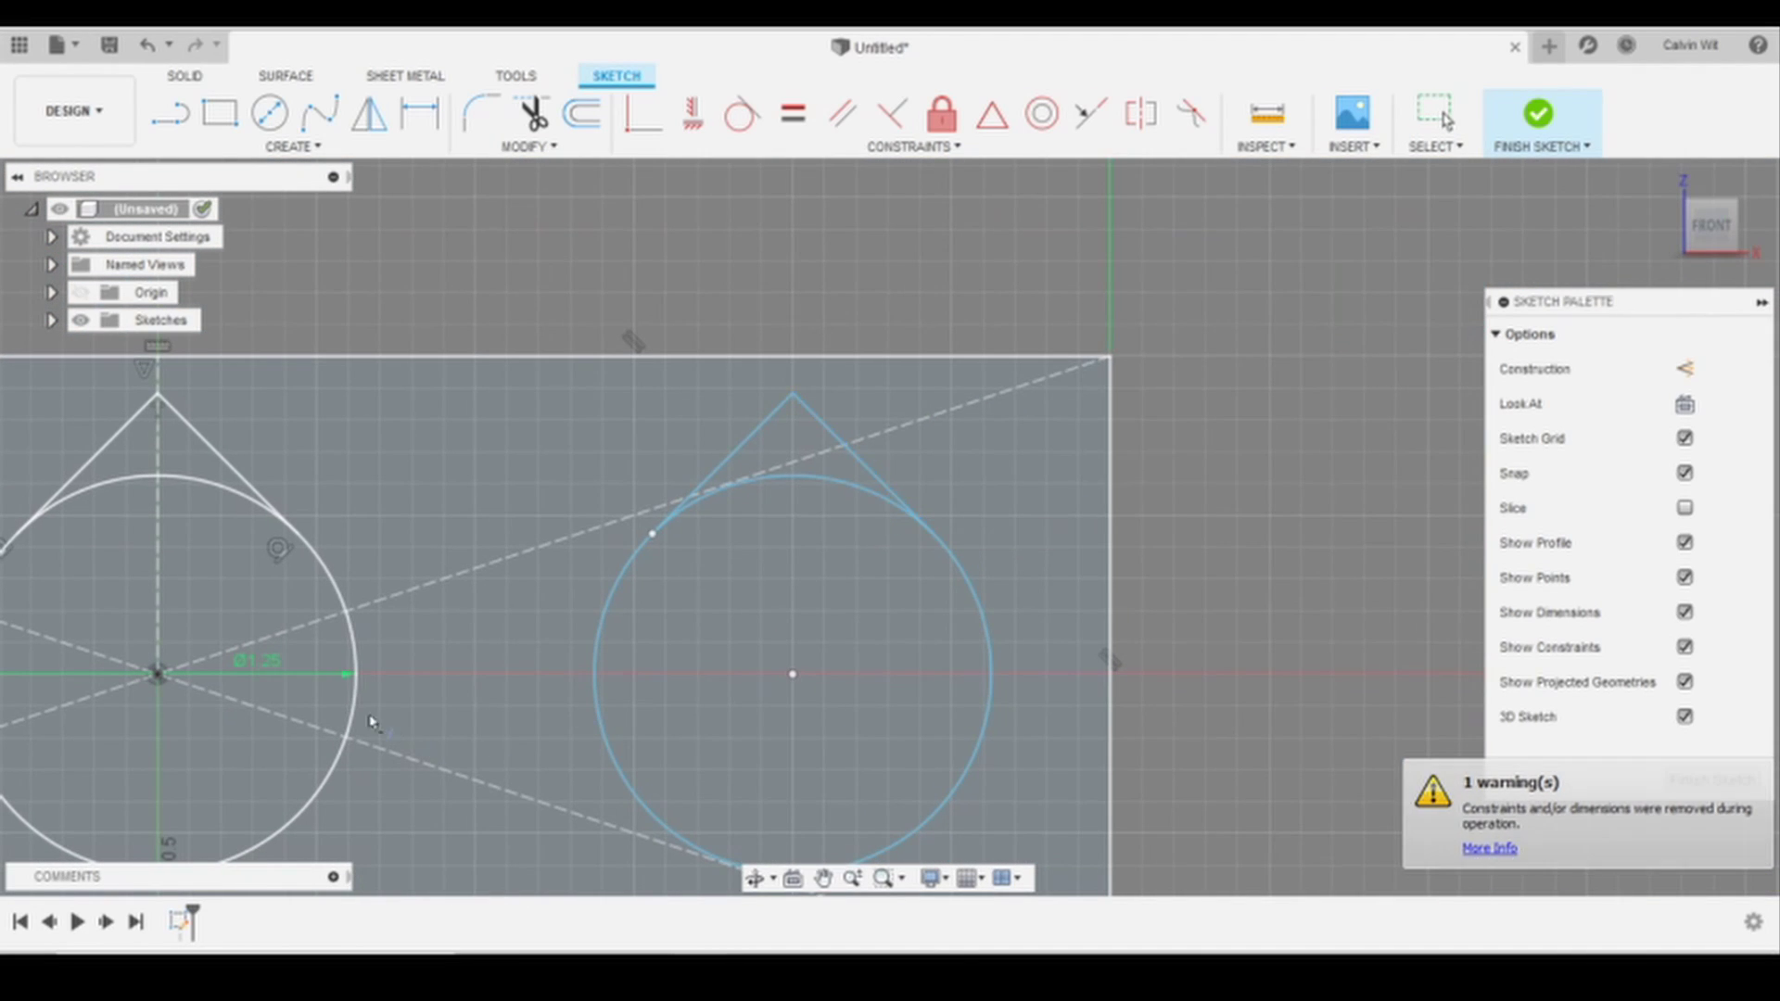
middle_click_drag(370, 719, 1263, 682)
middle_click_drag(1172, 512, 674, 550)
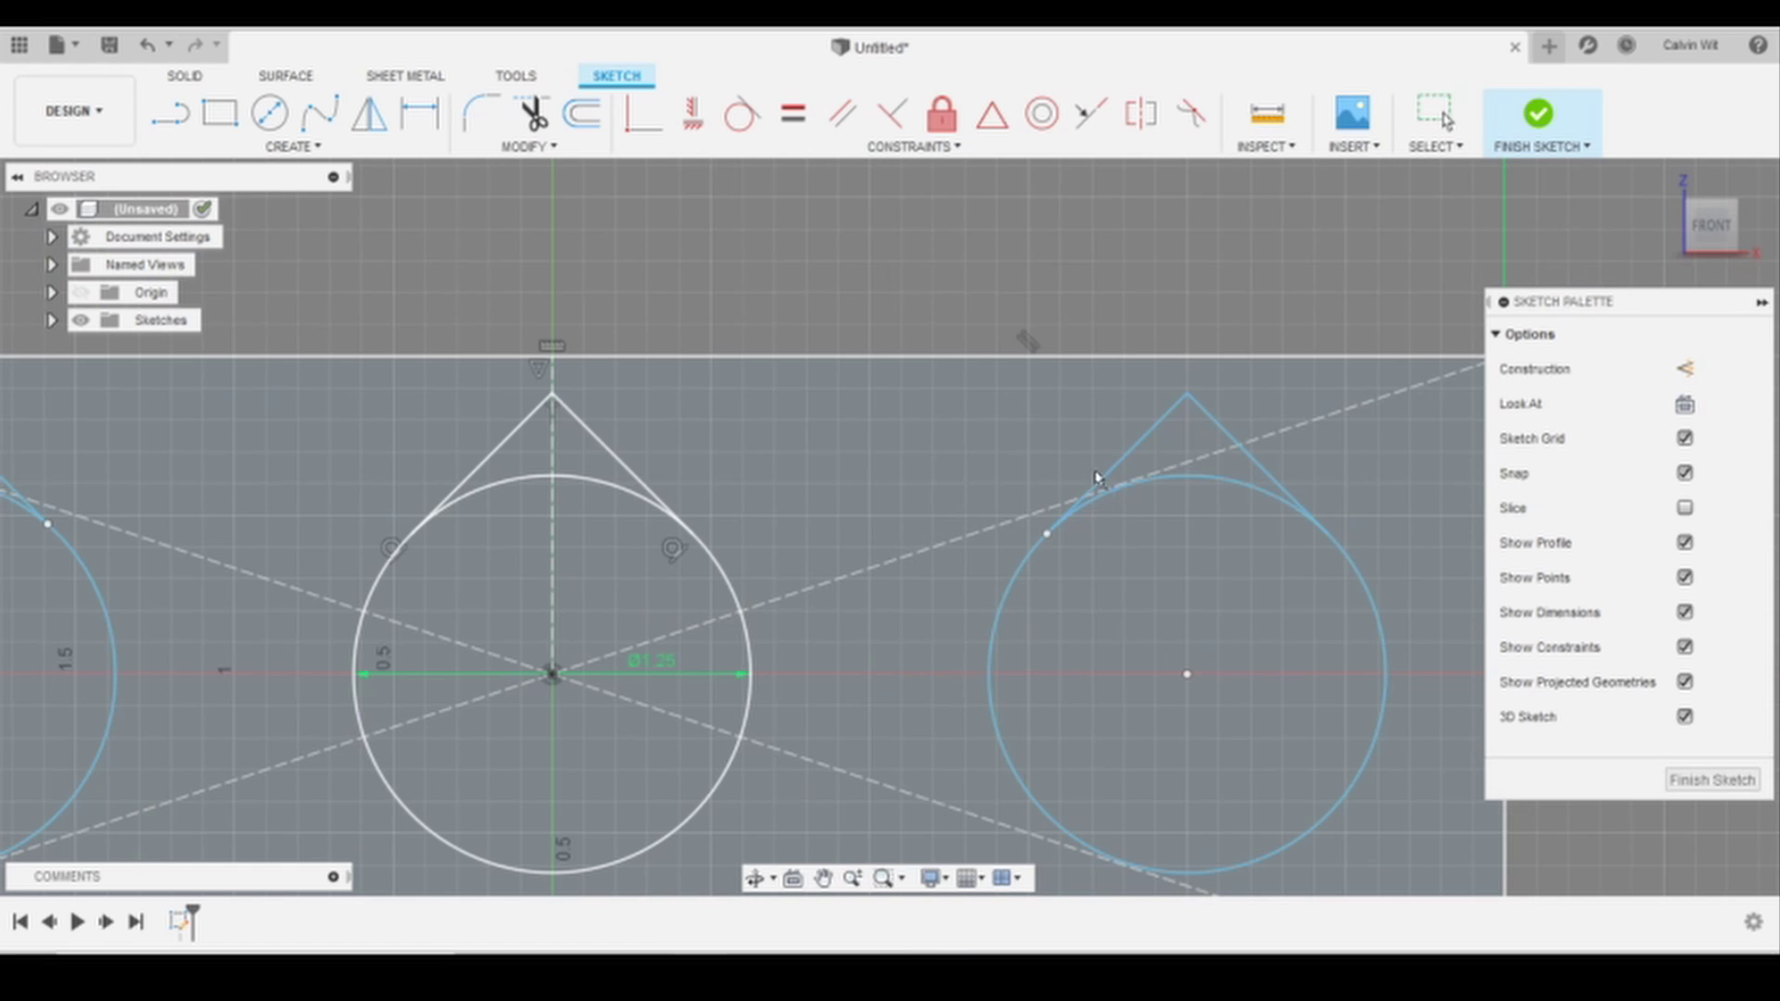
middle_click_drag(268, 470, 738, 501)
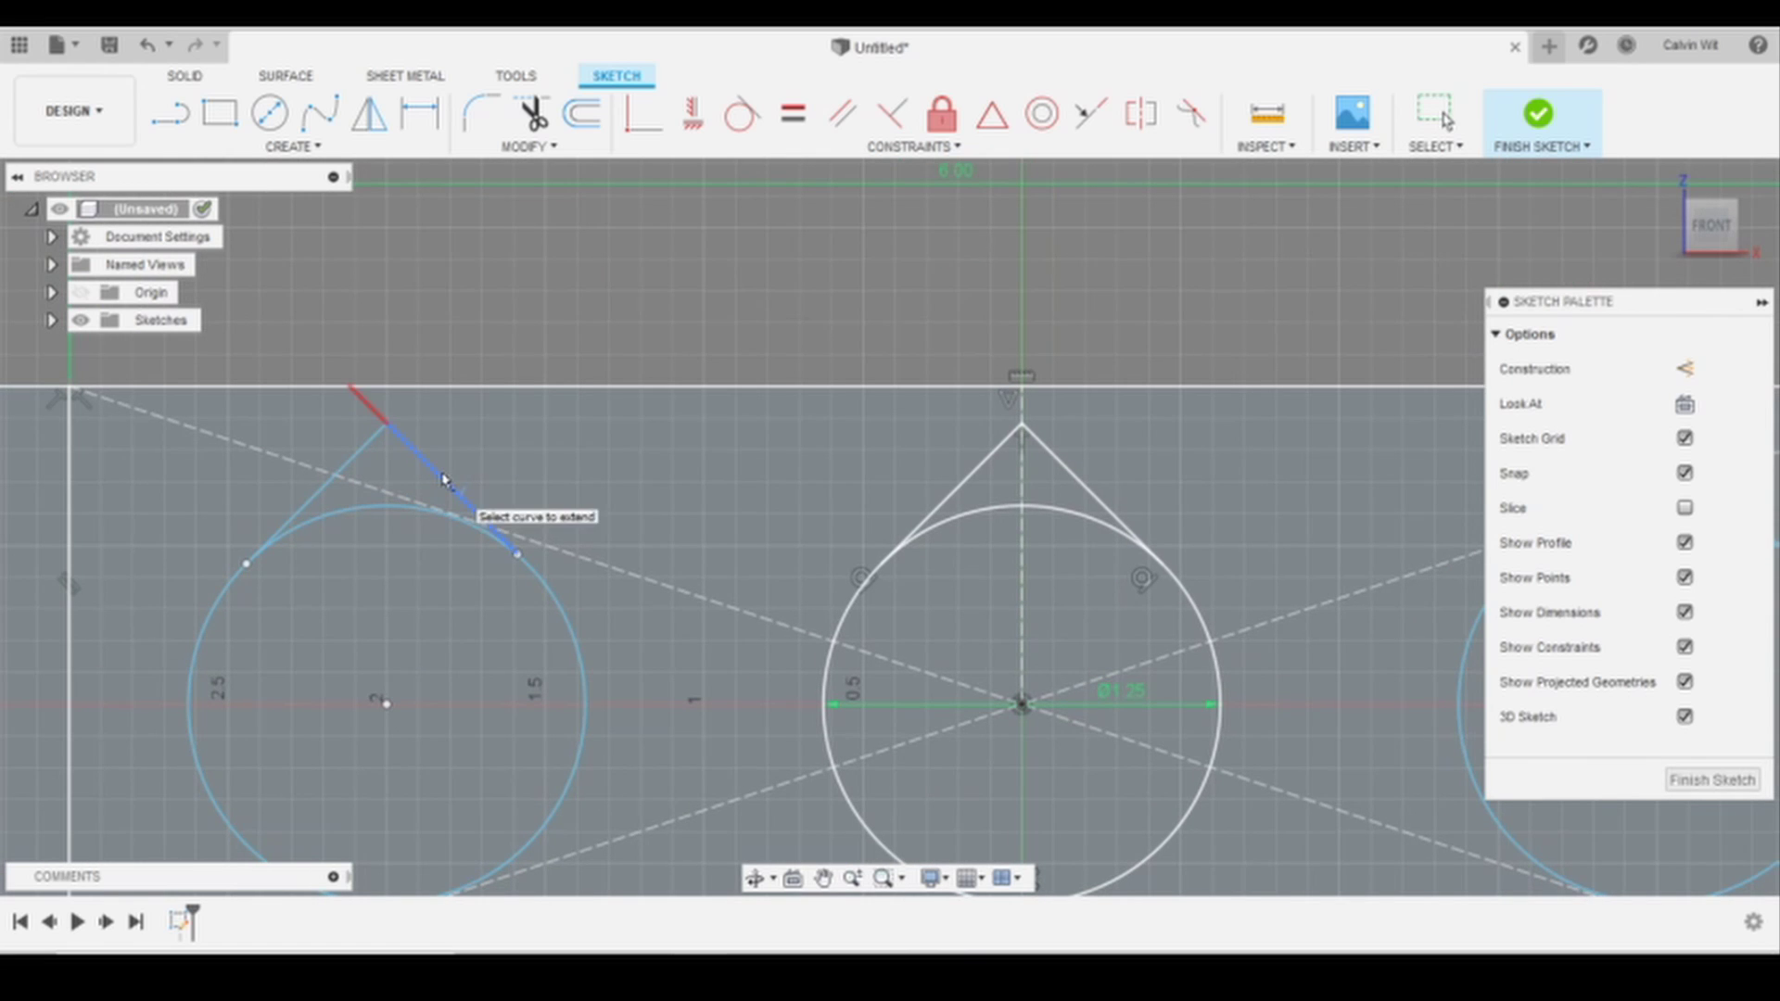
left_click(510, 548)
scroll(763, 480, "down", 4)
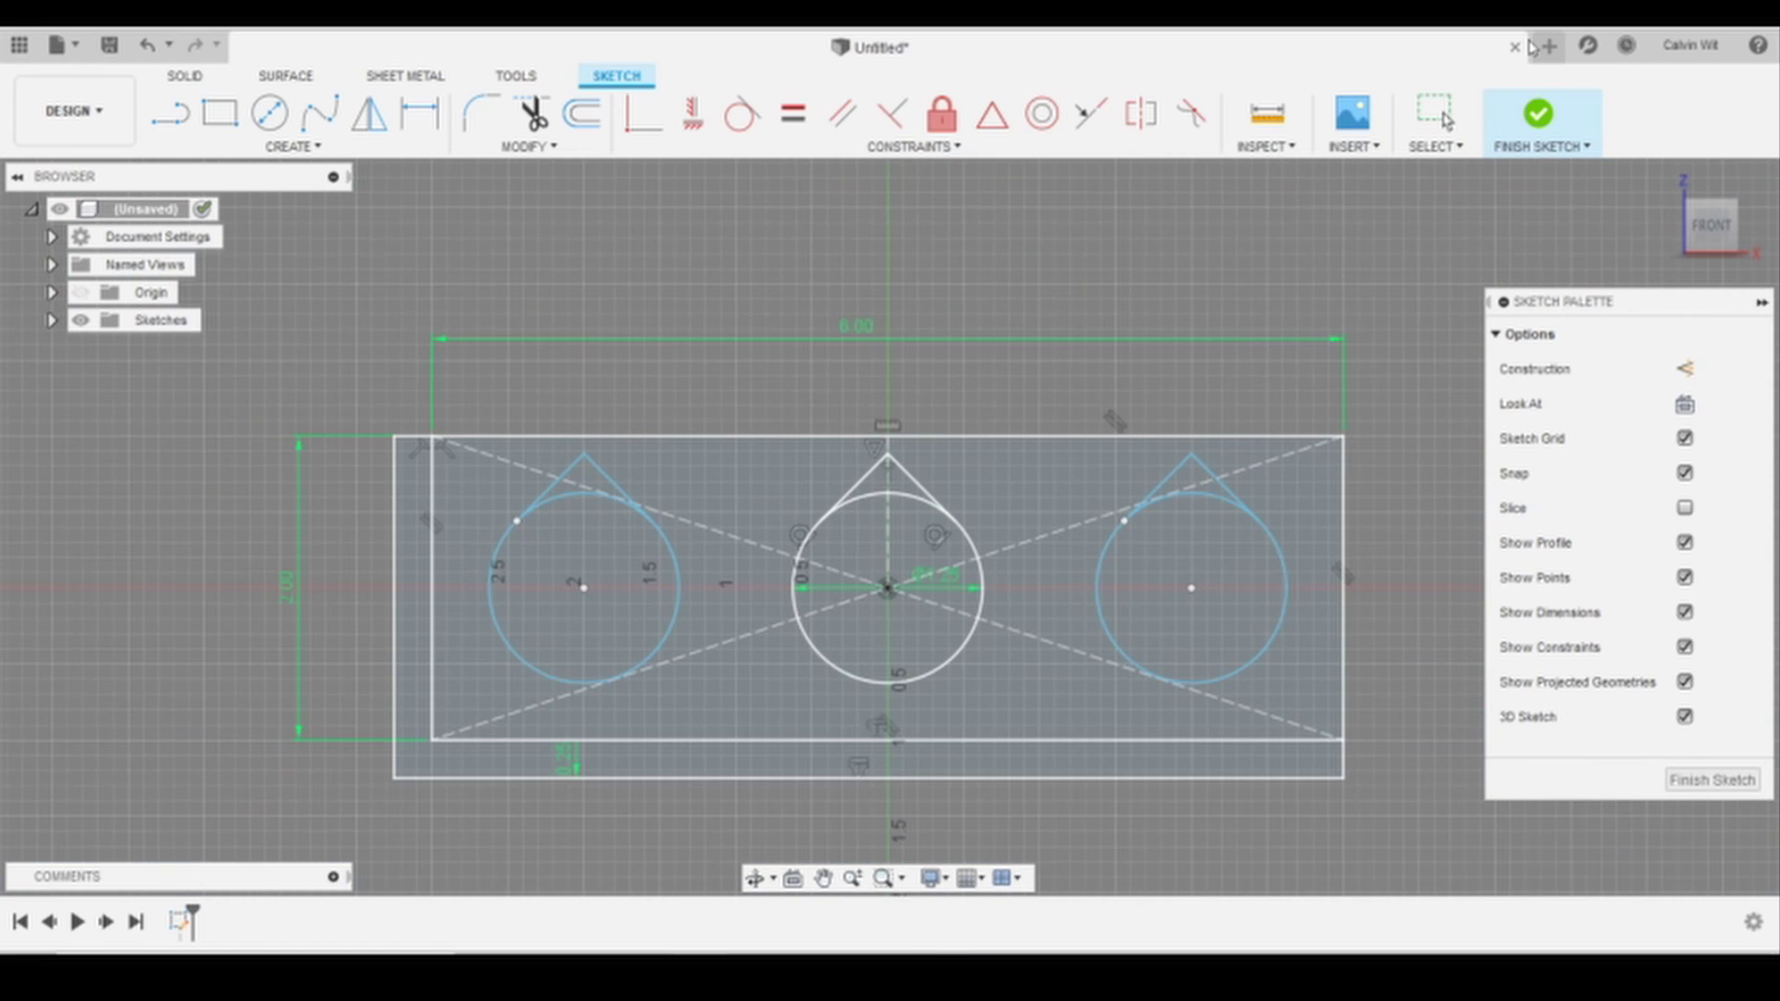
Finish the sketch and set up a symmetric 0.50 in extrusion of the rectangular profile surrounding the teardrops
left_click(1535, 116)
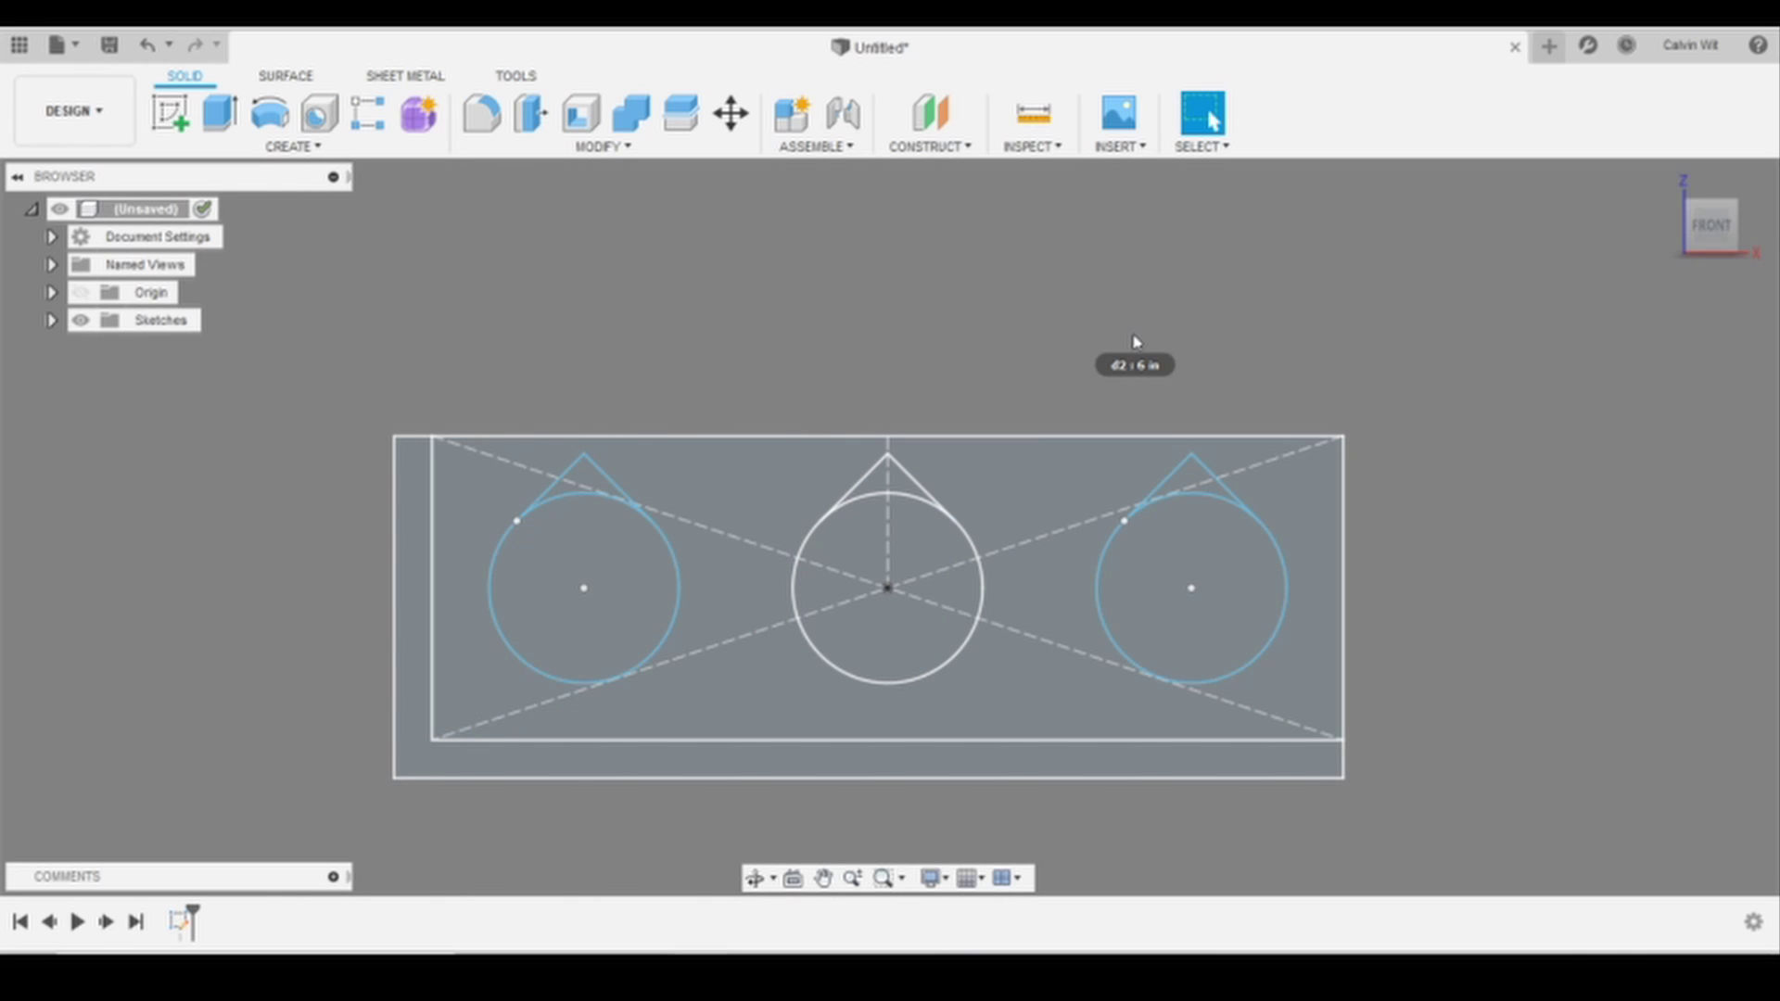
key("e")
left_click(1060, 528)
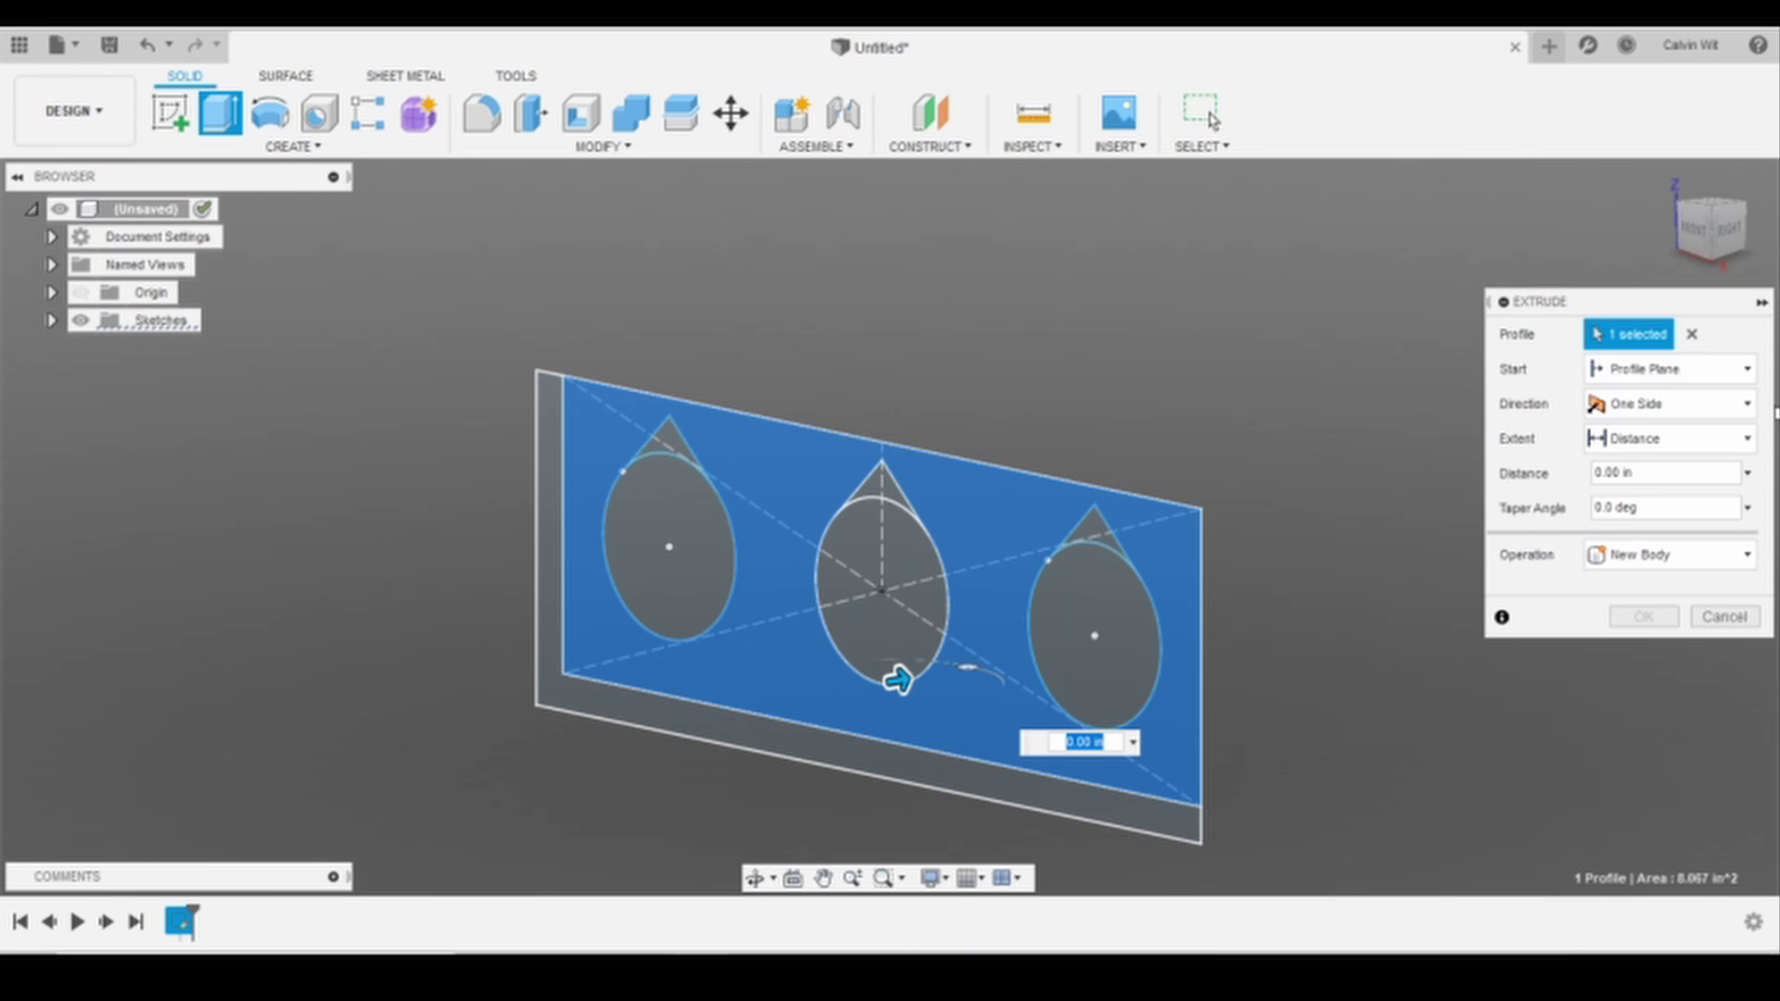
left_click(1650, 403)
left_click(1663, 493)
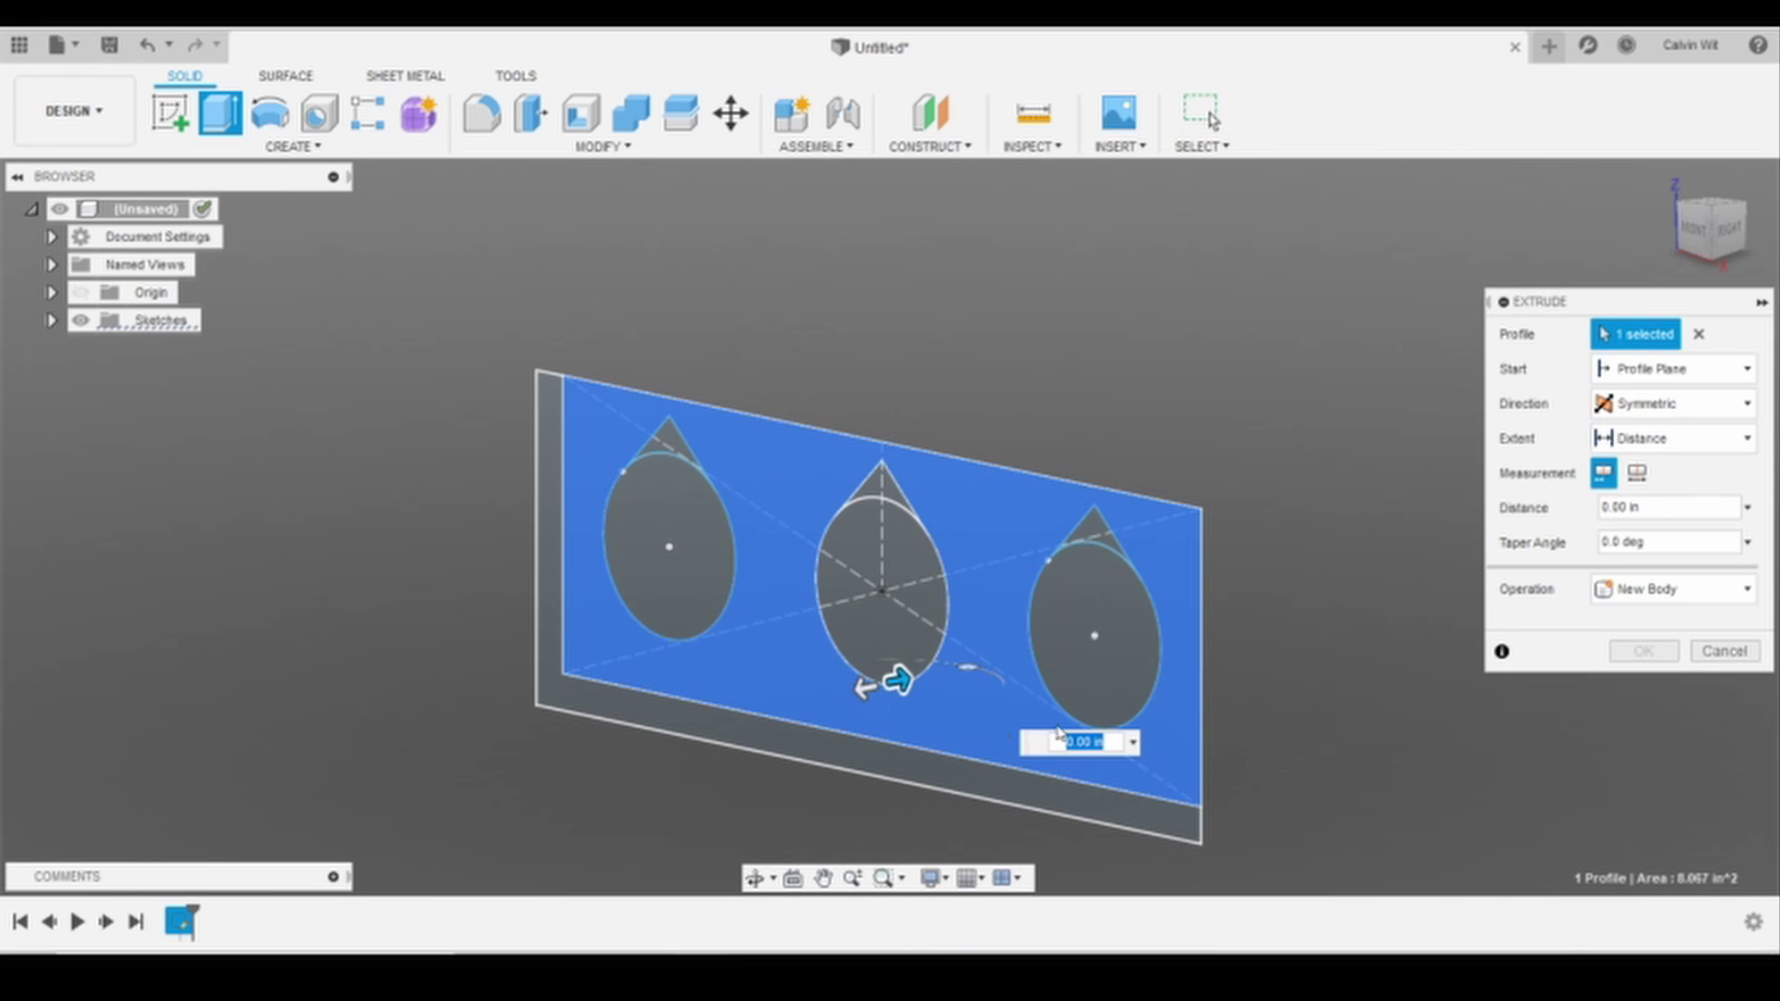
left_click_drag(904, 681, 961, 667)
middle_click_drag(1426, 652, 1249, 594)
scroll(1270, 591, "up", 3)
scroll(1266, 578, "down", 1)
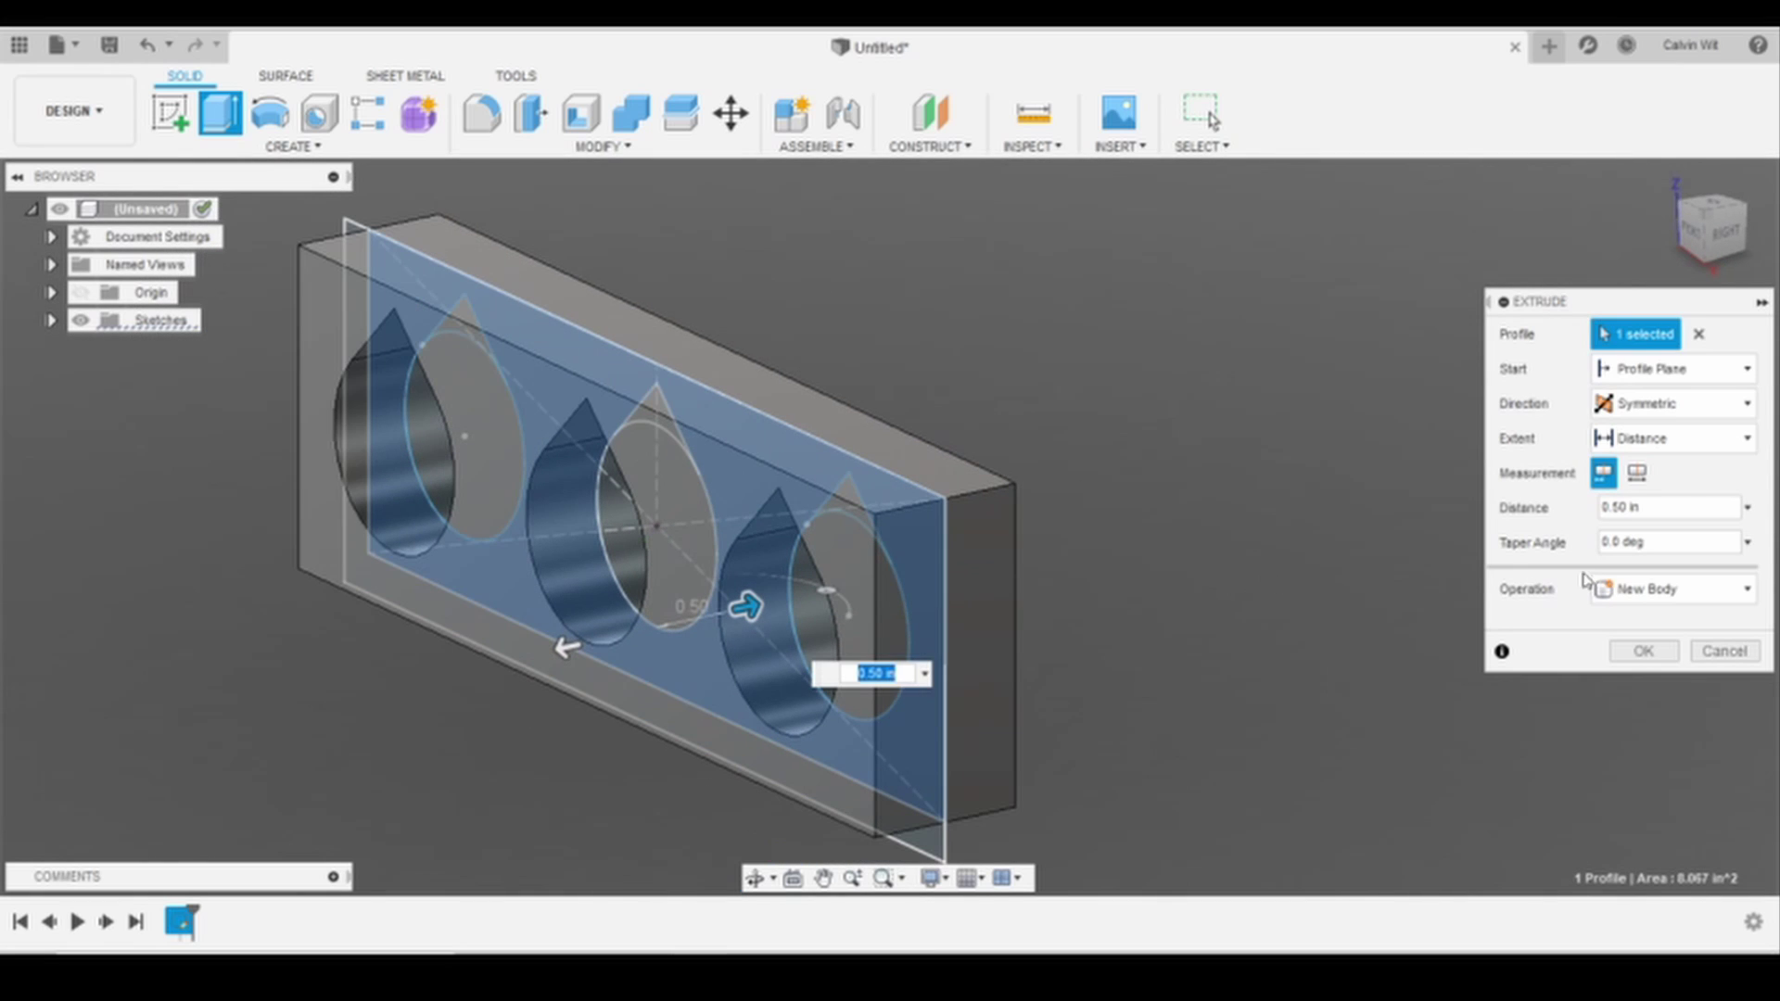
Compare the whole-length measurement, return to half length, and complete the plate extrusion as a new body
left_click(1637, 474)
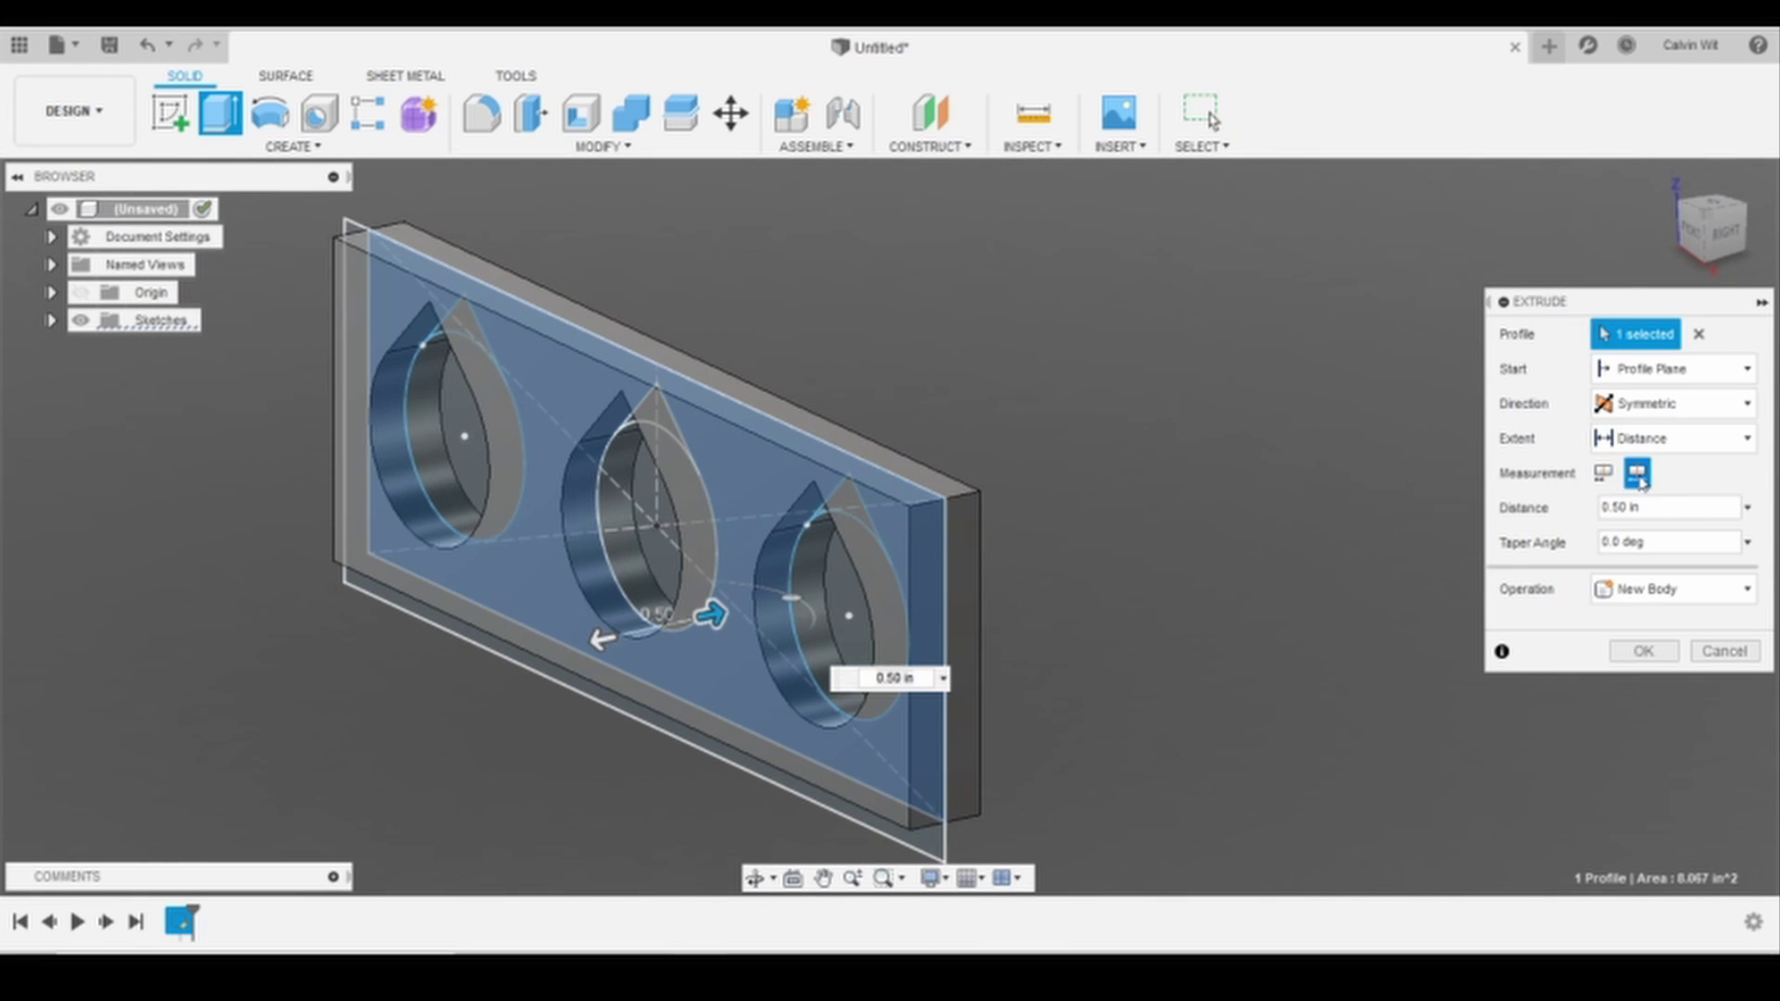
left_click(1603, 473)
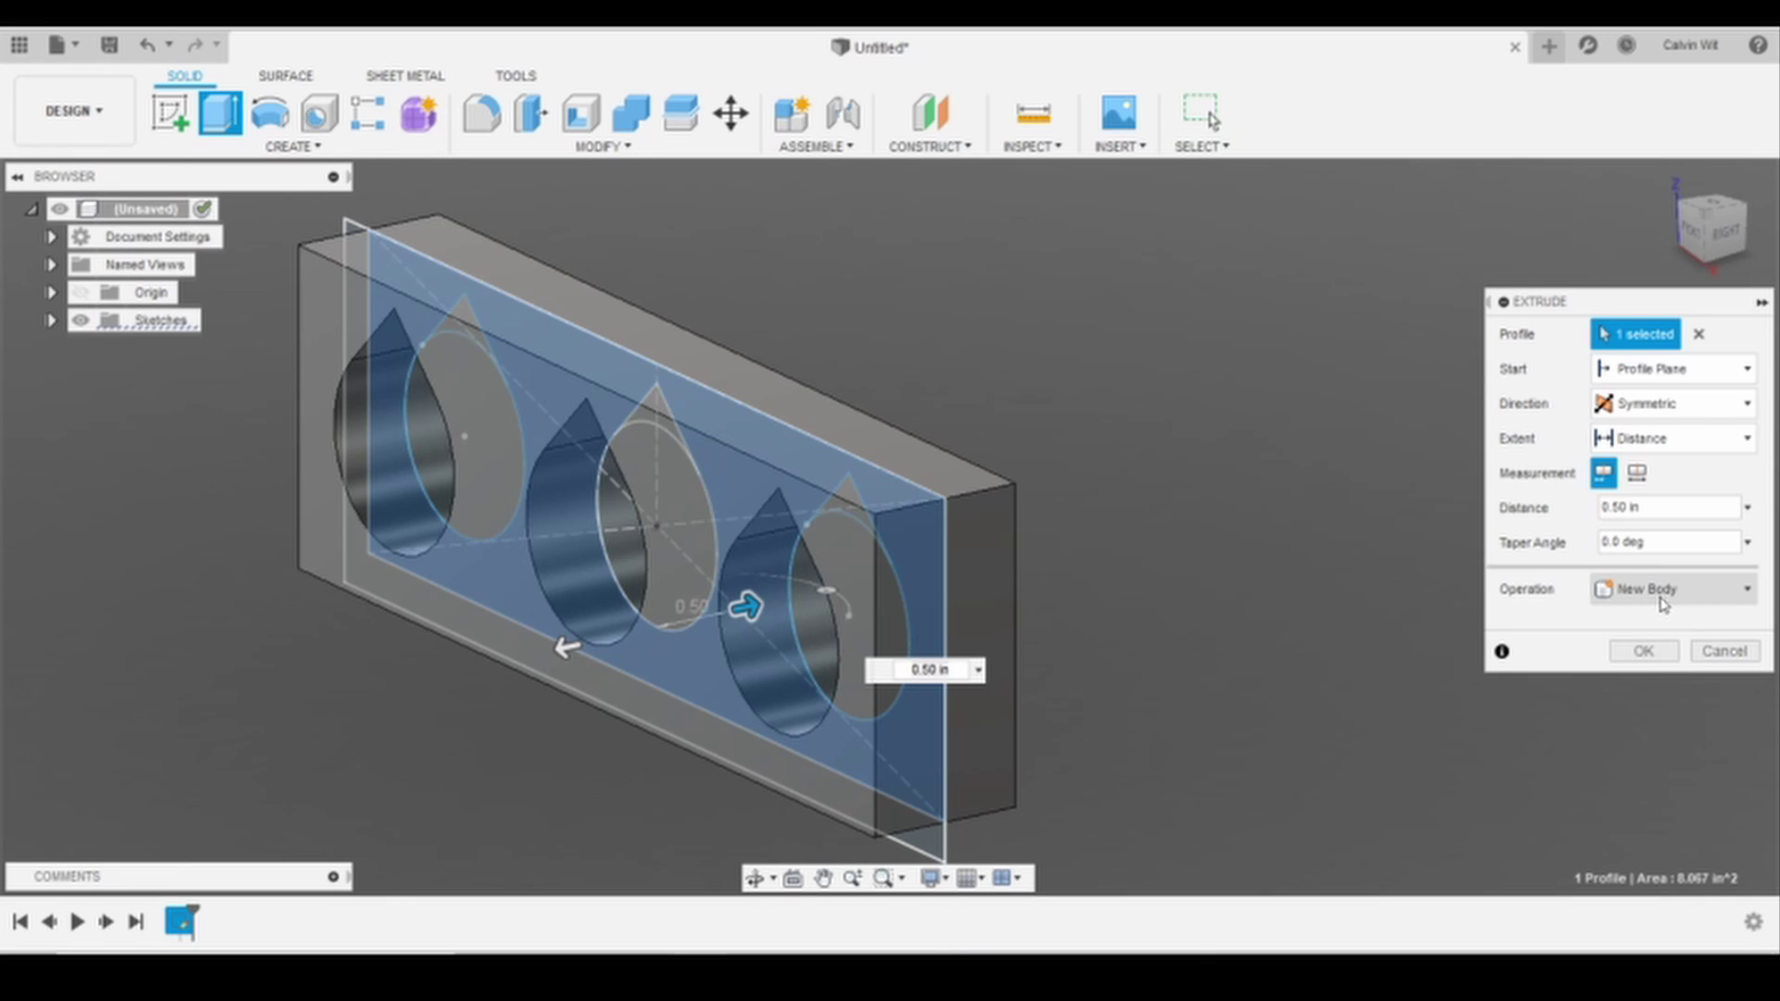
left_click(1659, 654)
middle_click_drag(1212, 676, 1348, 696, "shift")
scroll(1349, 695, "down", 2)
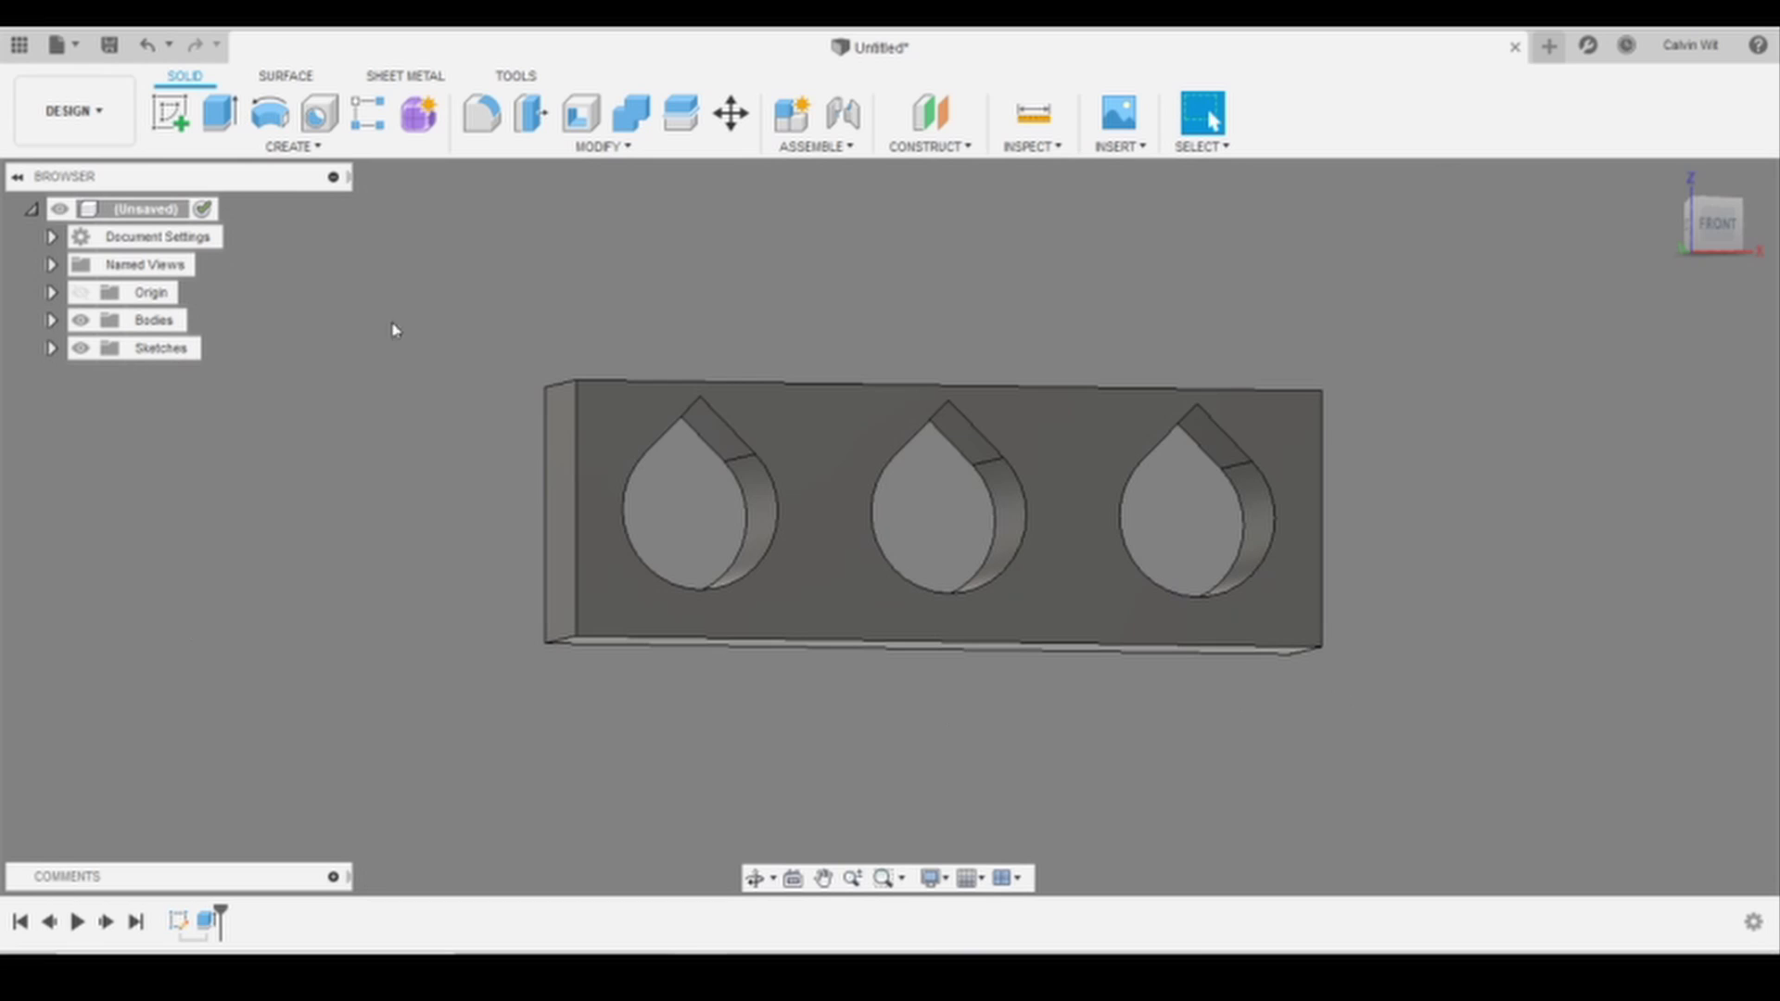
Make Sketch1 visible again over the extruded plate
left_click(51, 350)
left_click(101, 376)
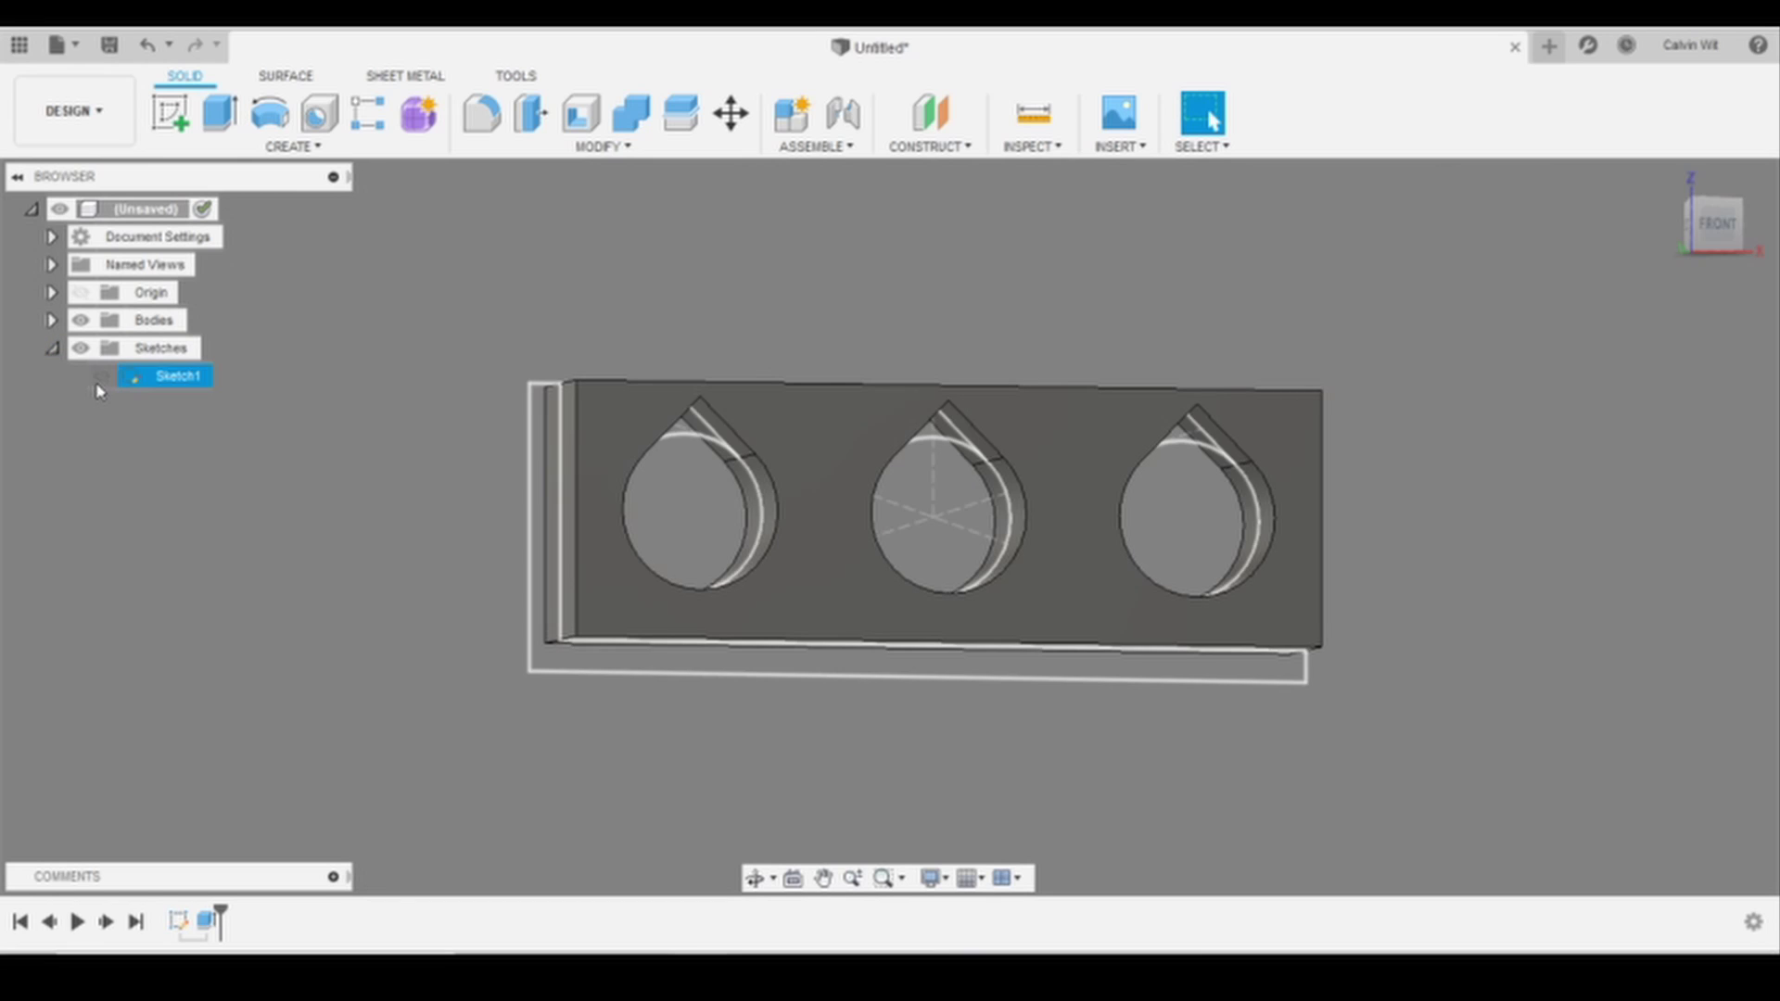
mouse_move(363, 481)
middle_mouse_down("shift")
mouse_move(319, 494)
mouse_move(492, 501)
middle_mouse_up("shift")
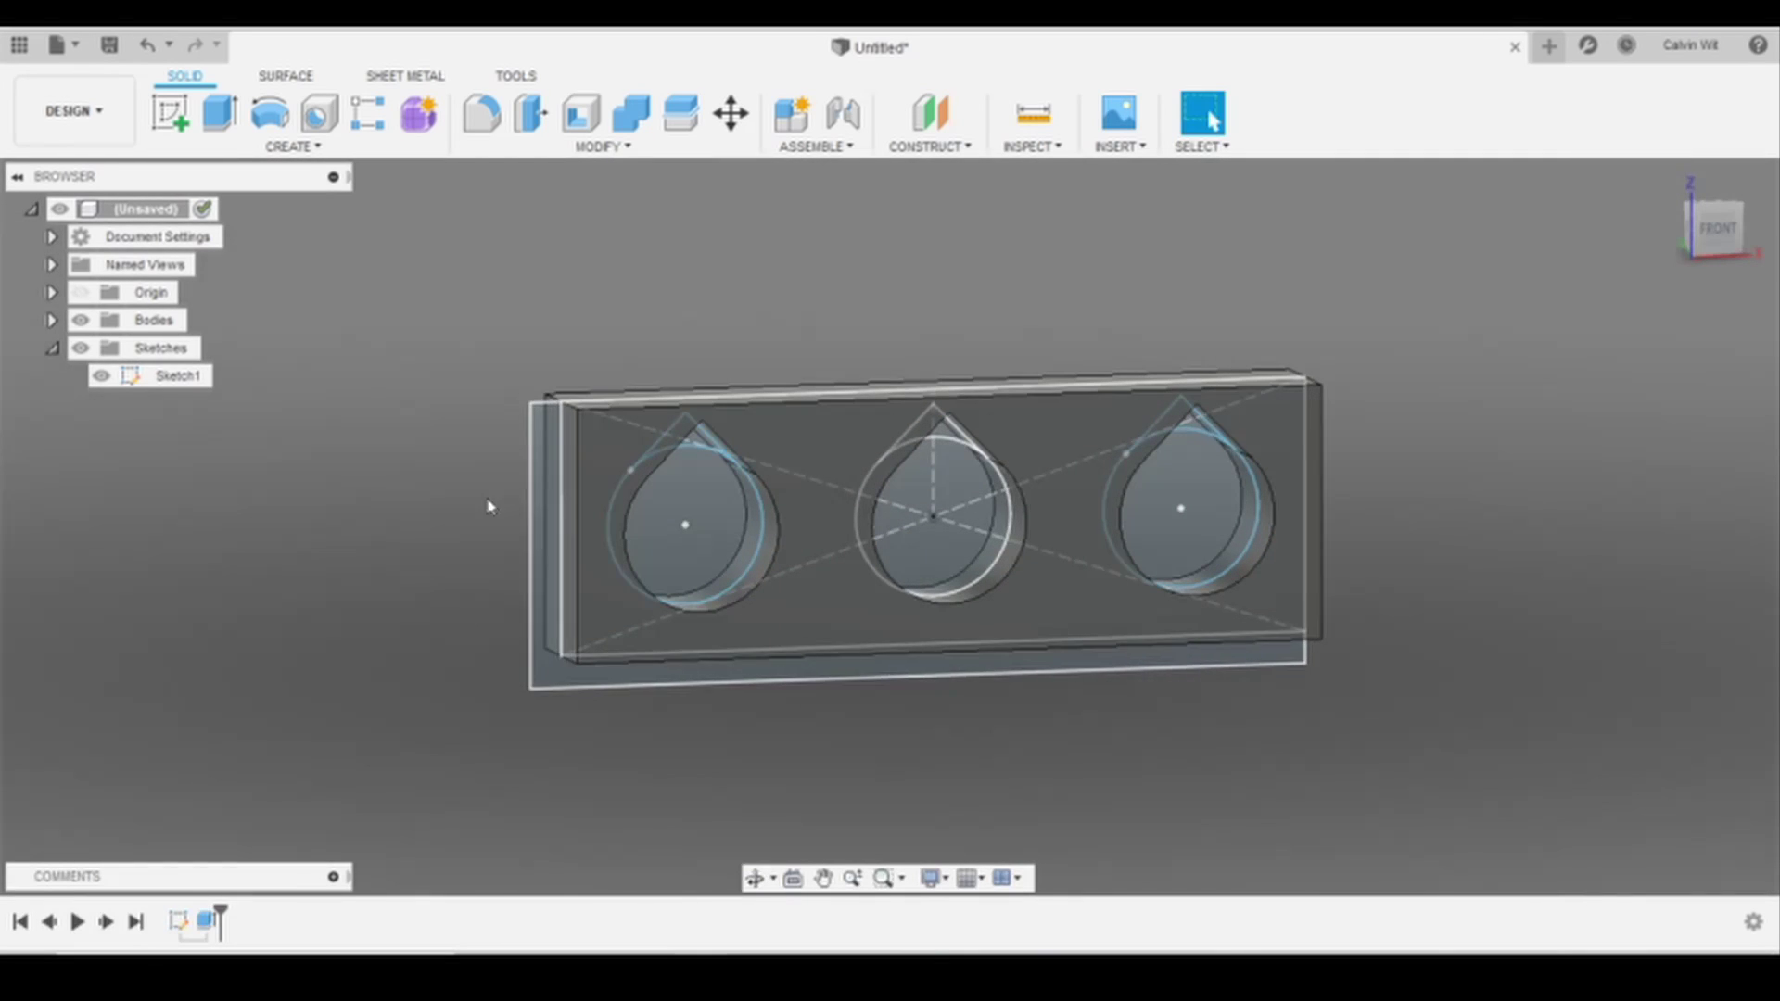
Set up a symmetric extrusion of the L-shaped border profile along the plate's side and lower edge
left_click(555, 524)
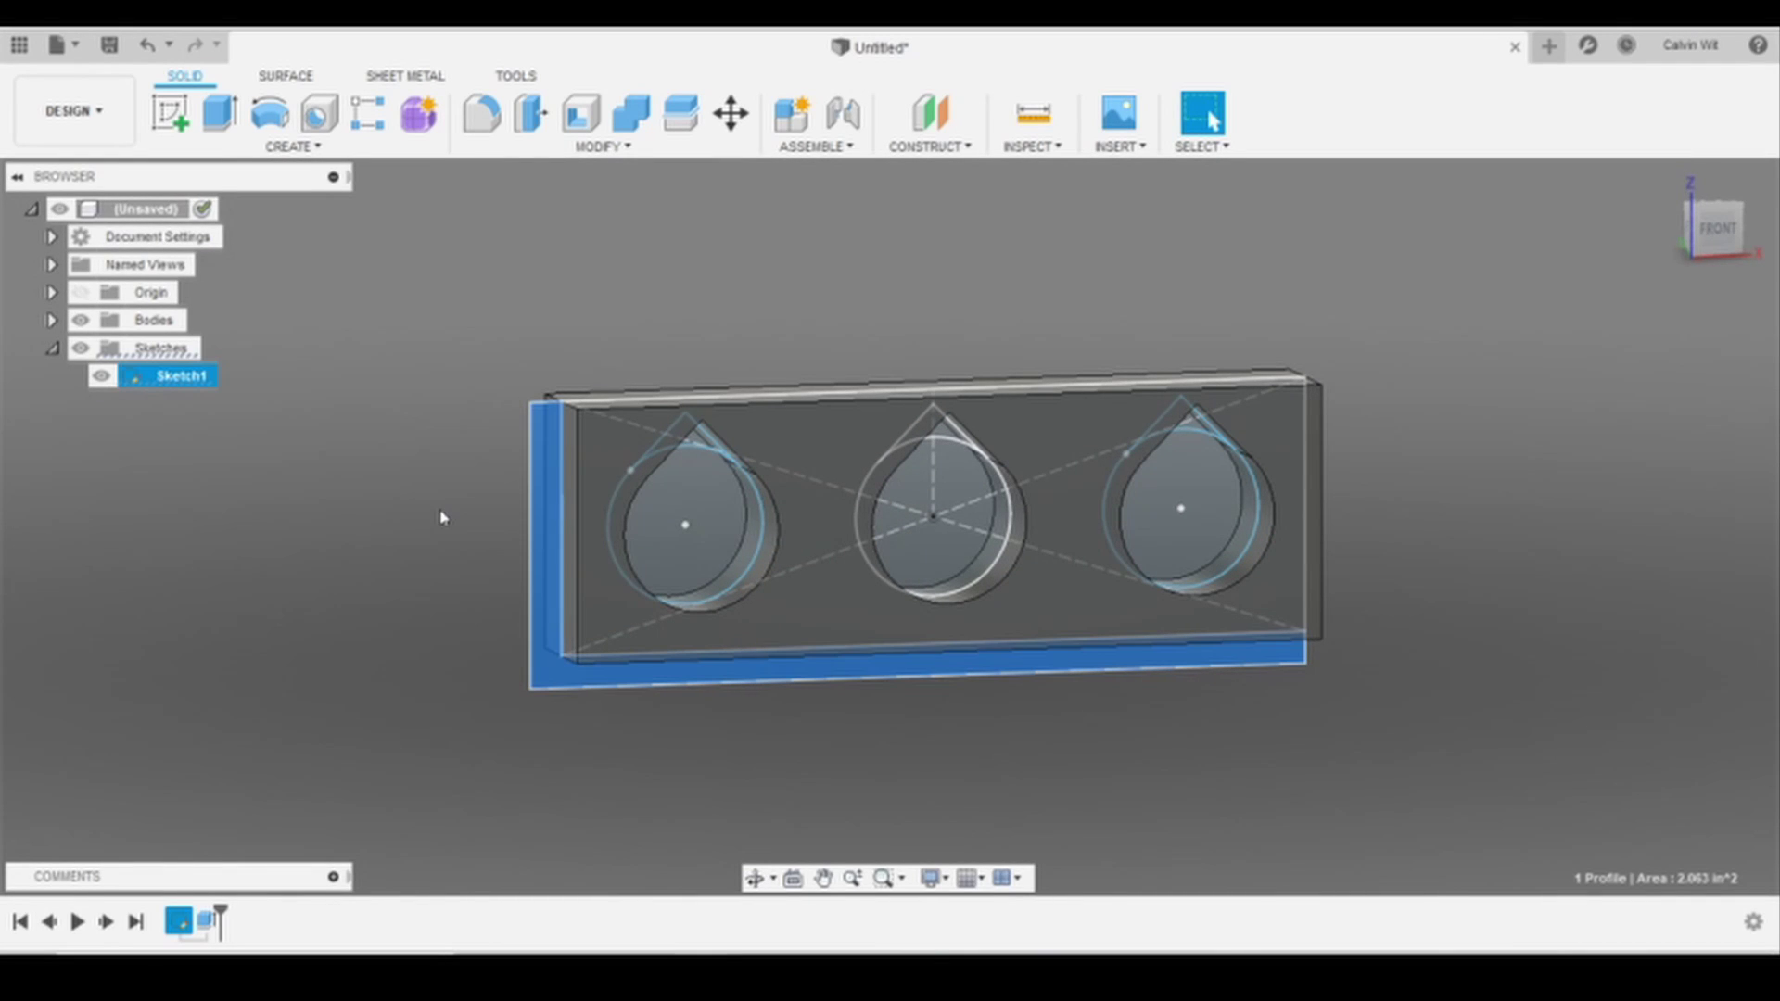
key("e")
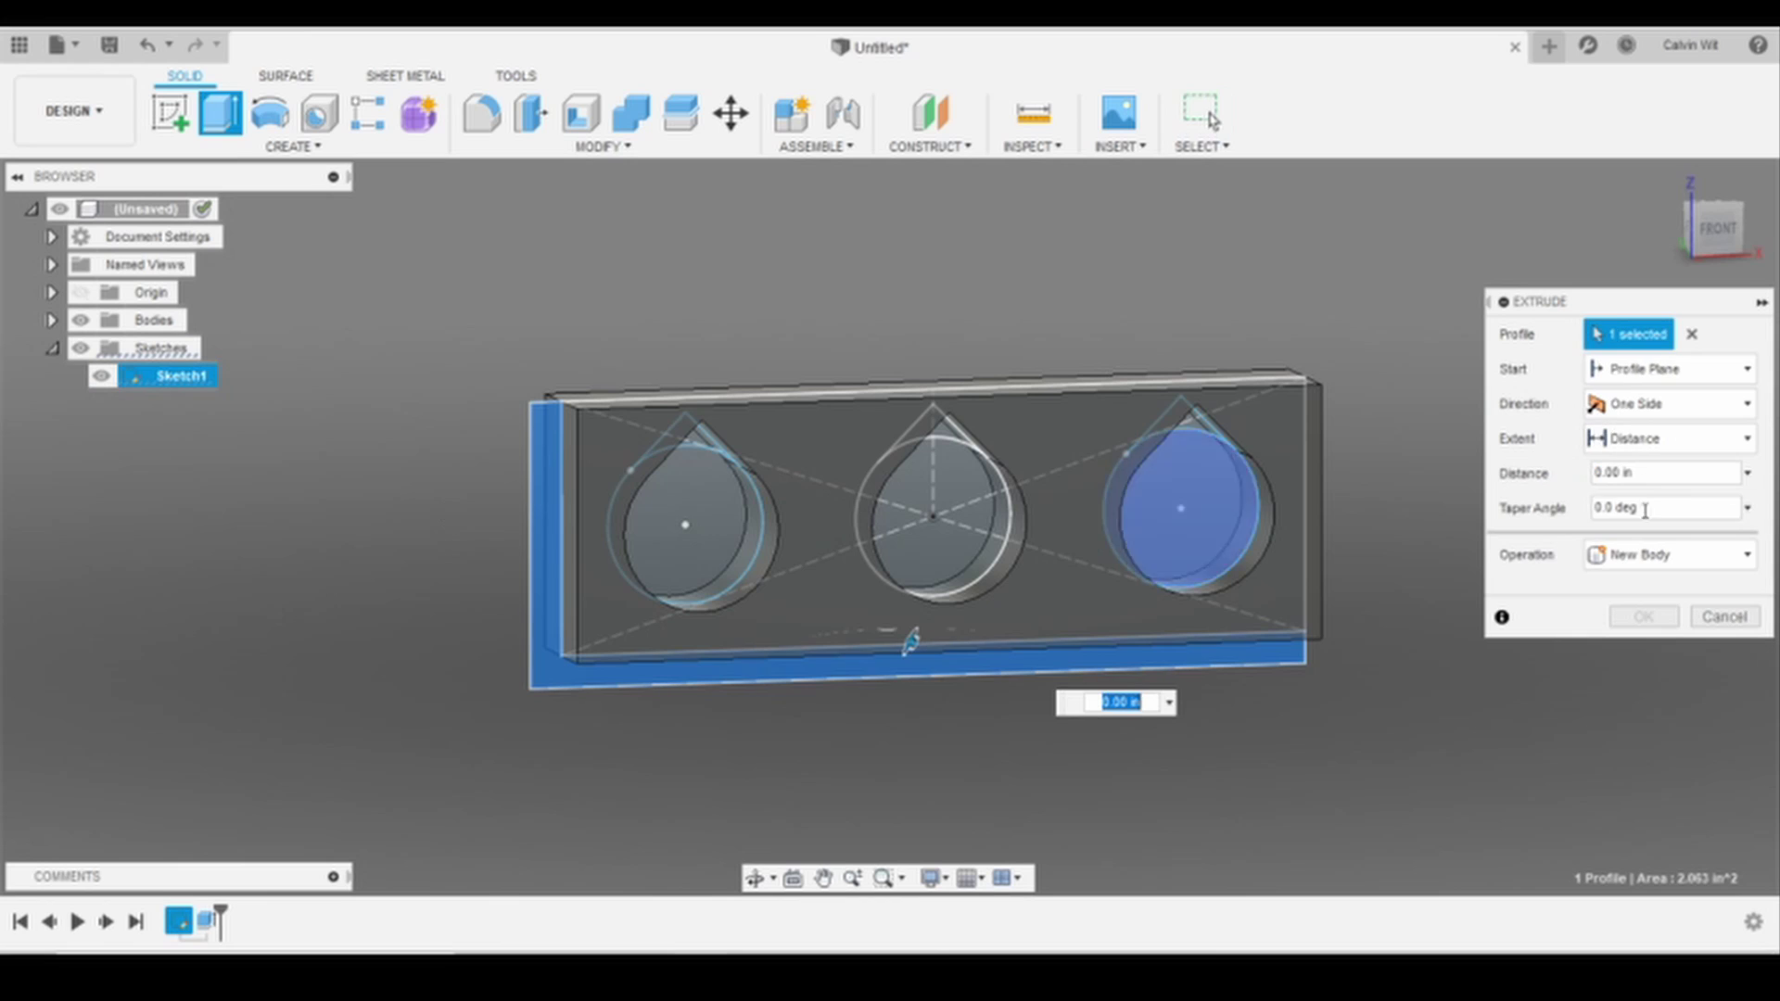
left_click(1684, 447)
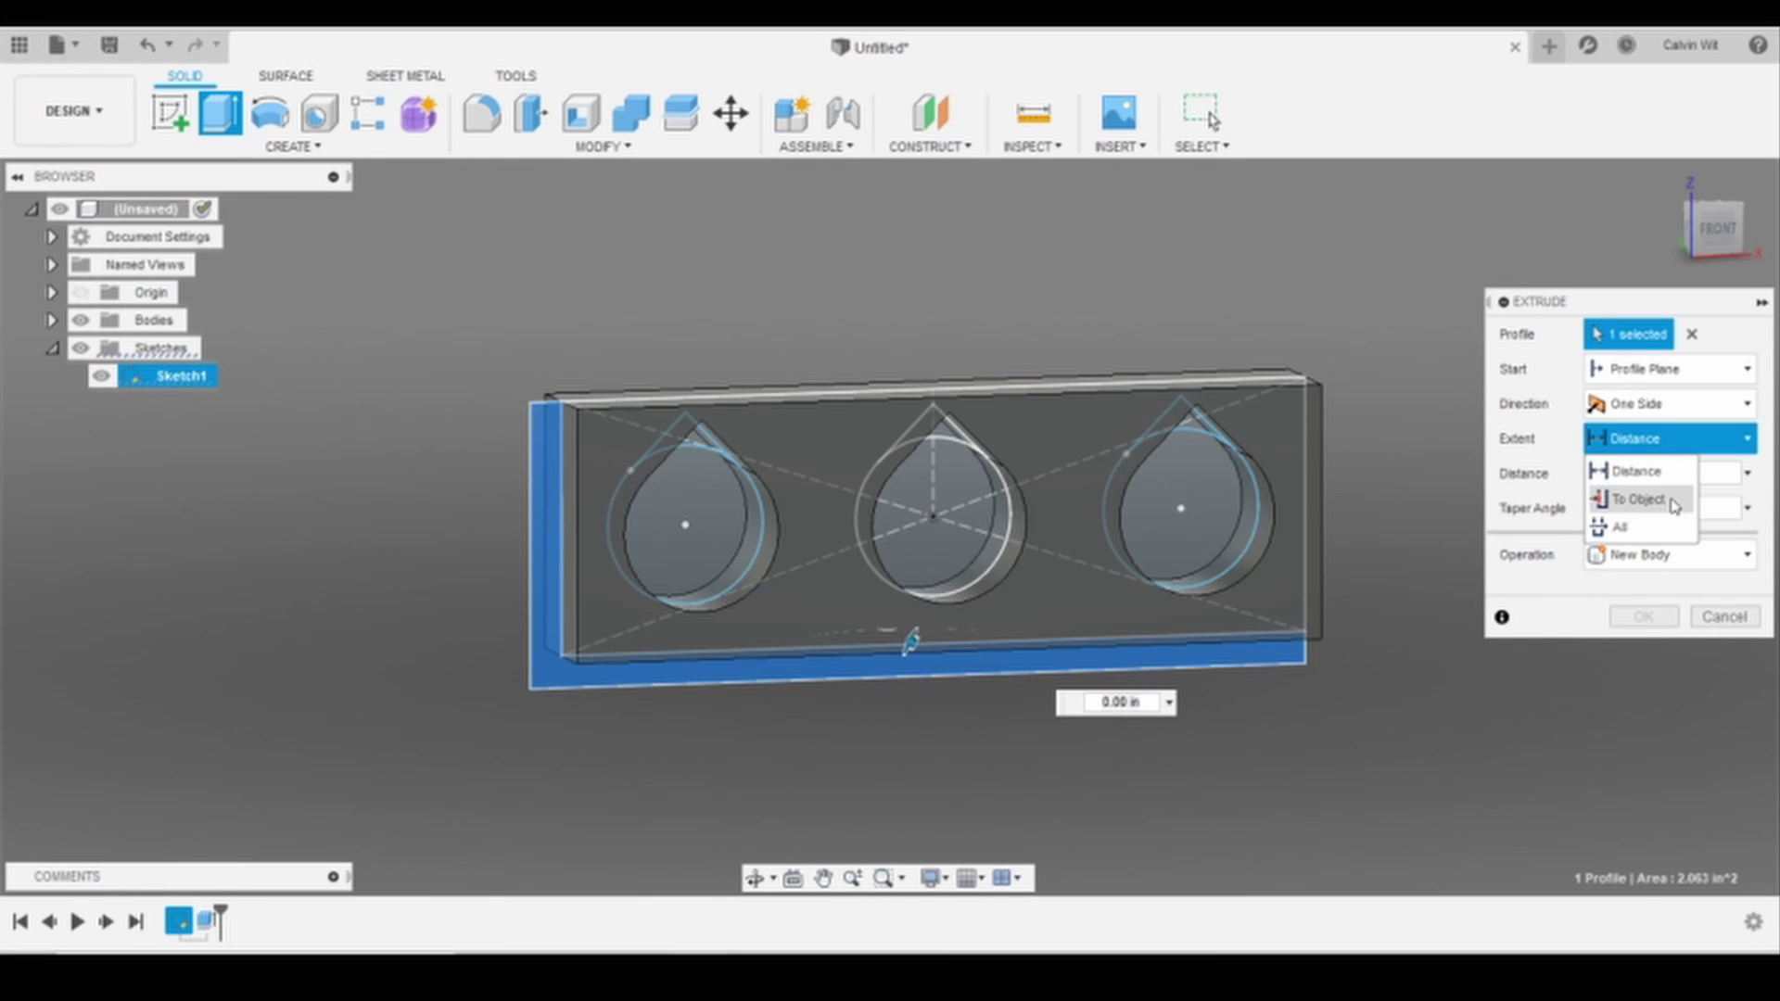
left_click(1683, 403)
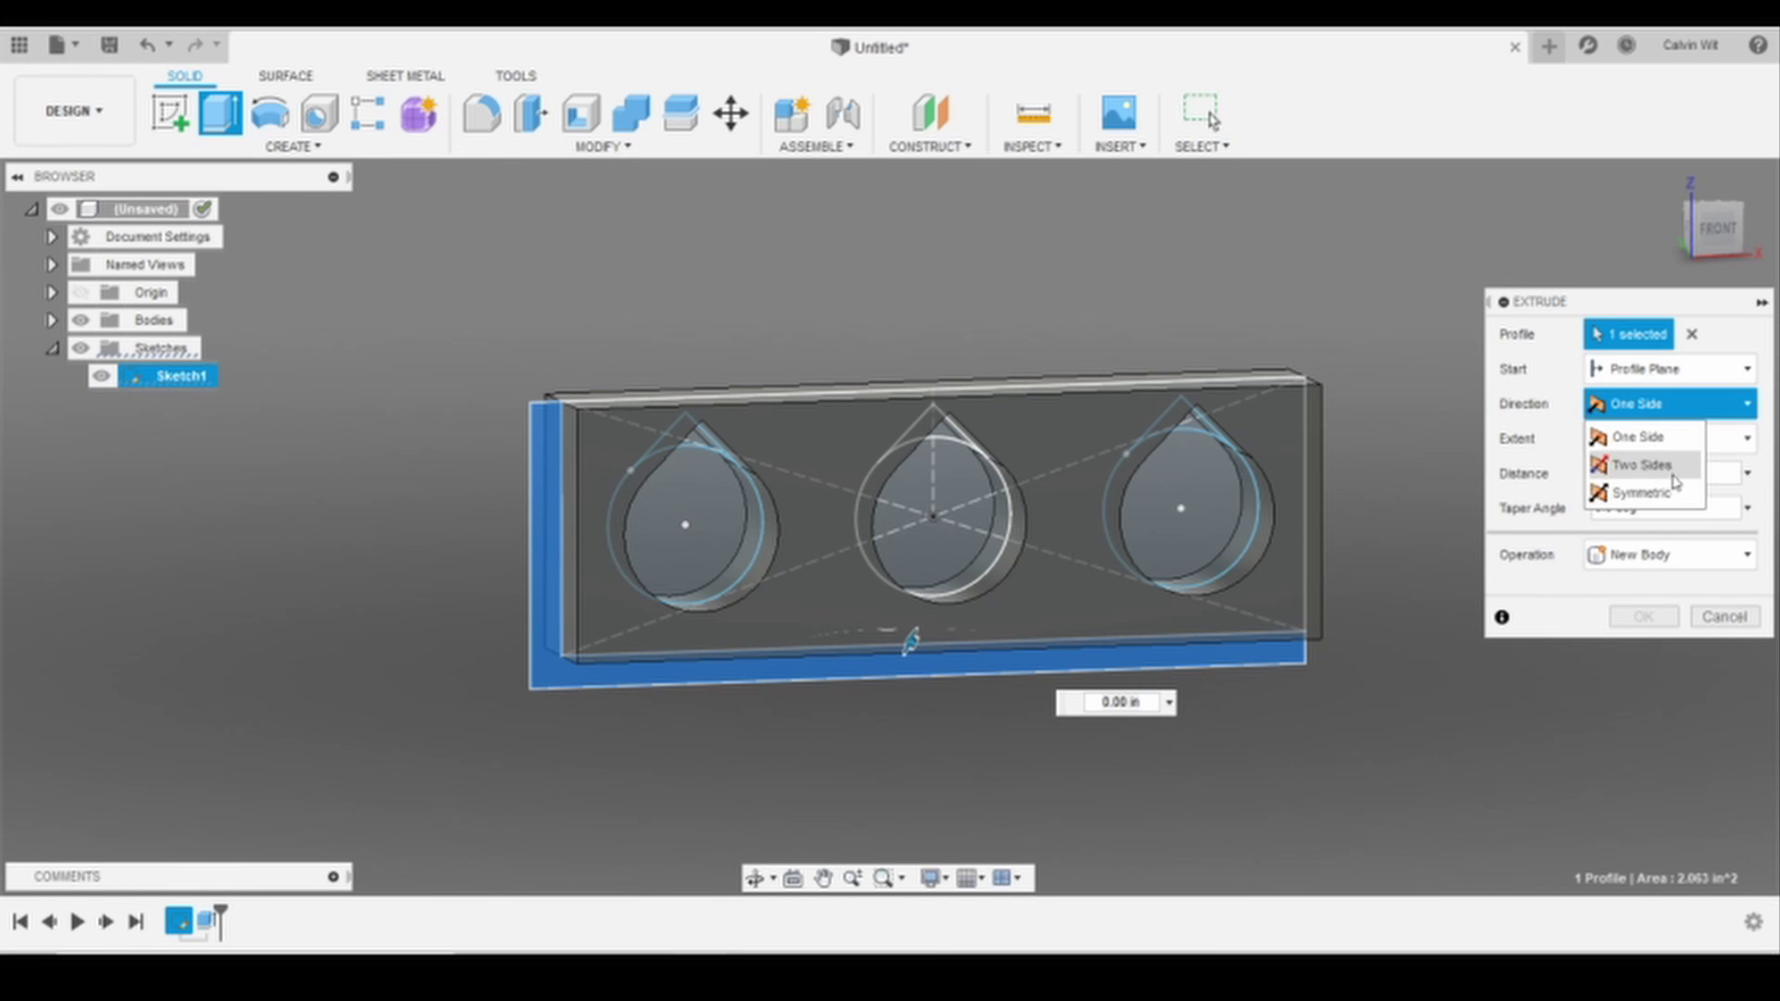
left_click(1671, 494)
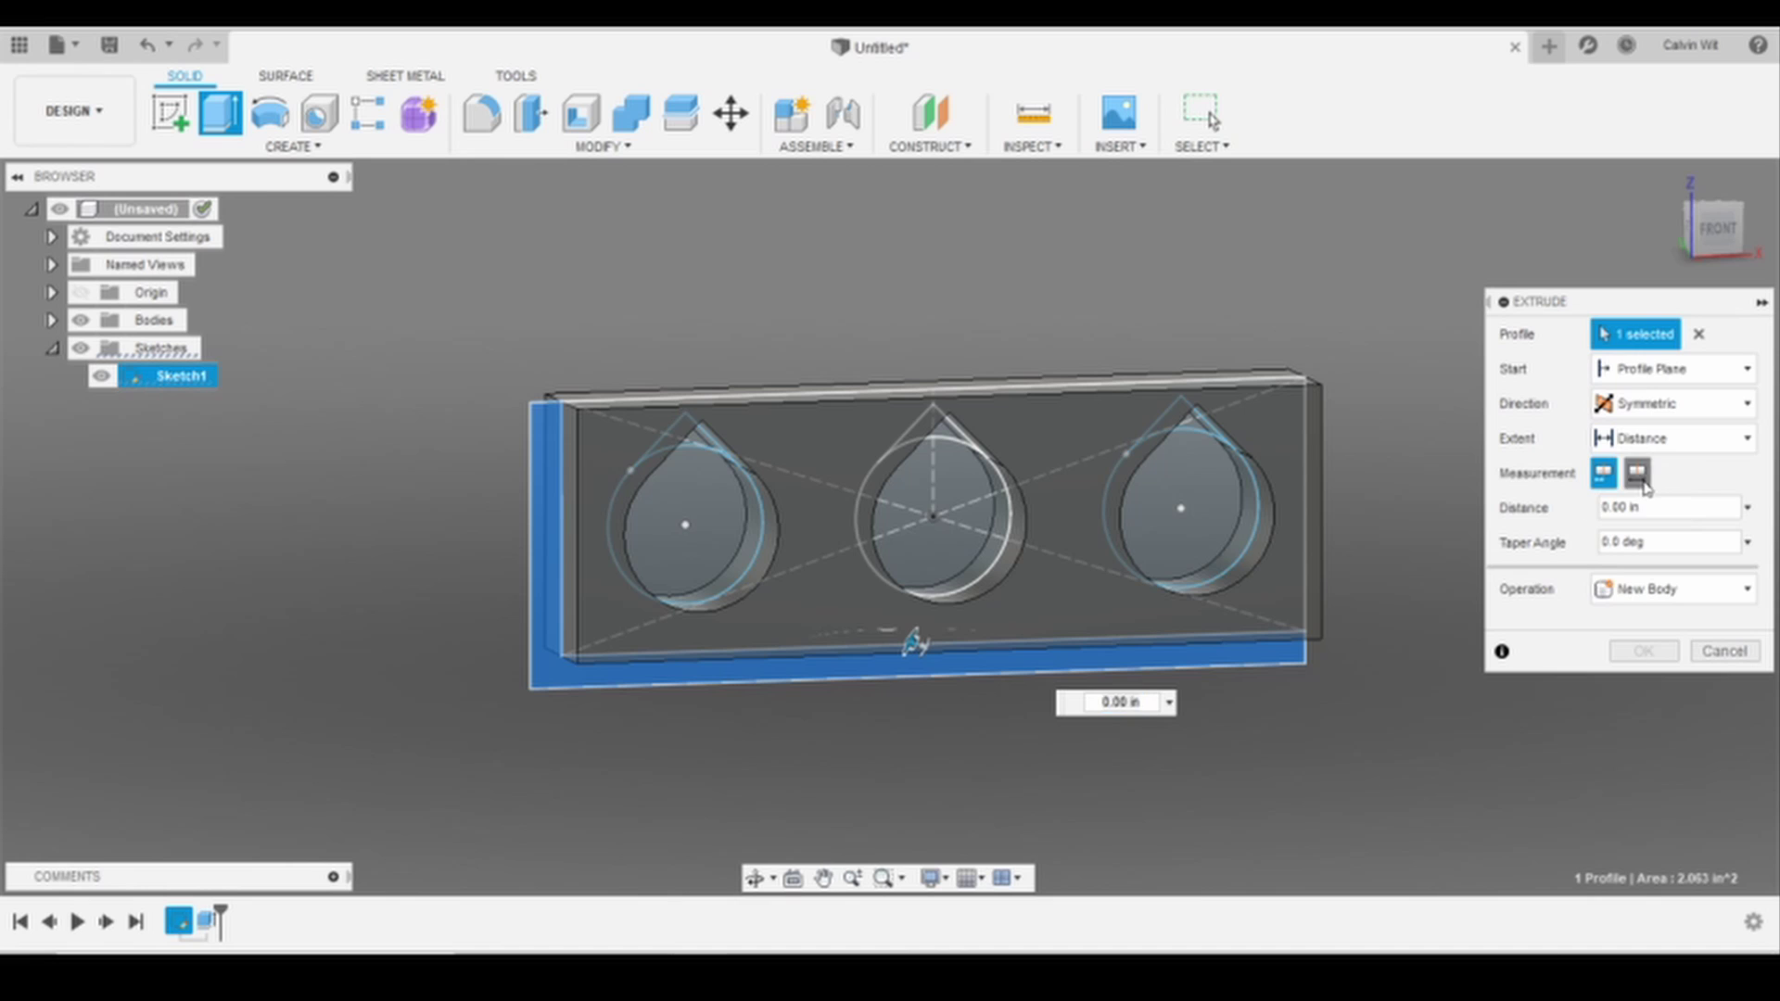
Measure the border extrusion by its whole length and set its distance to 2 in
left_click(1637, 472)
left_click(1644, 508)
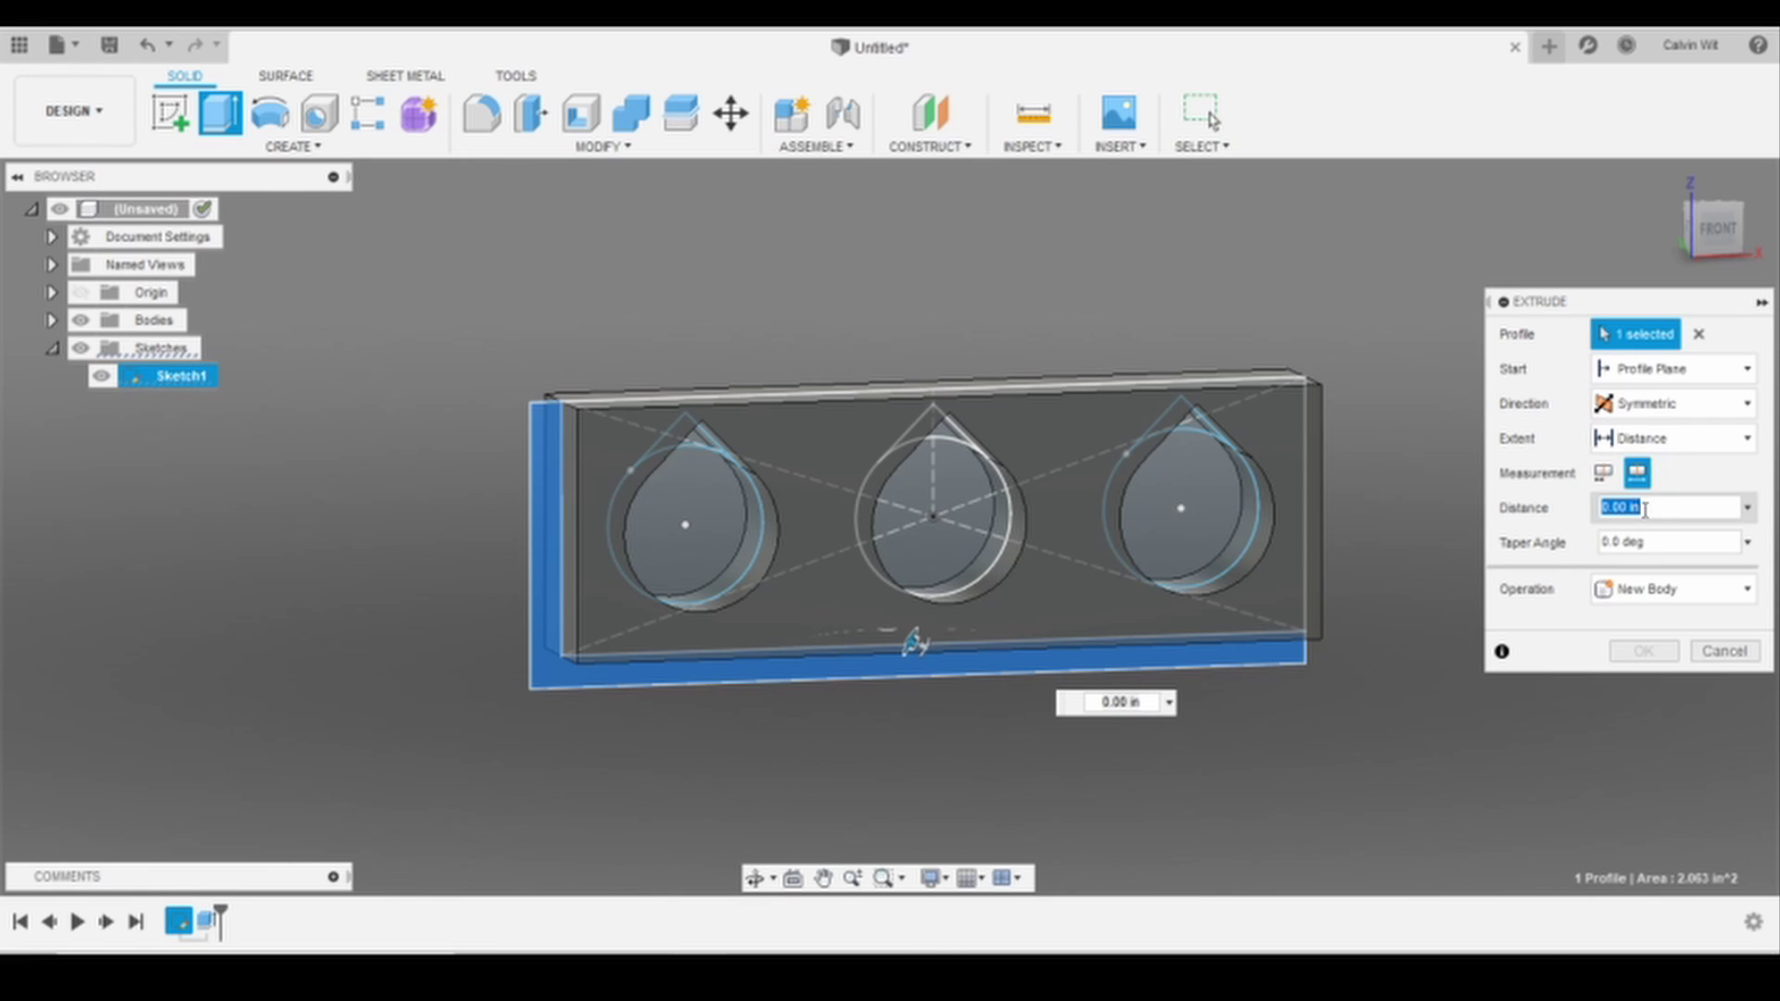
type("1")
middle_click_drag(1427, 552, 1239, 594, "shift")
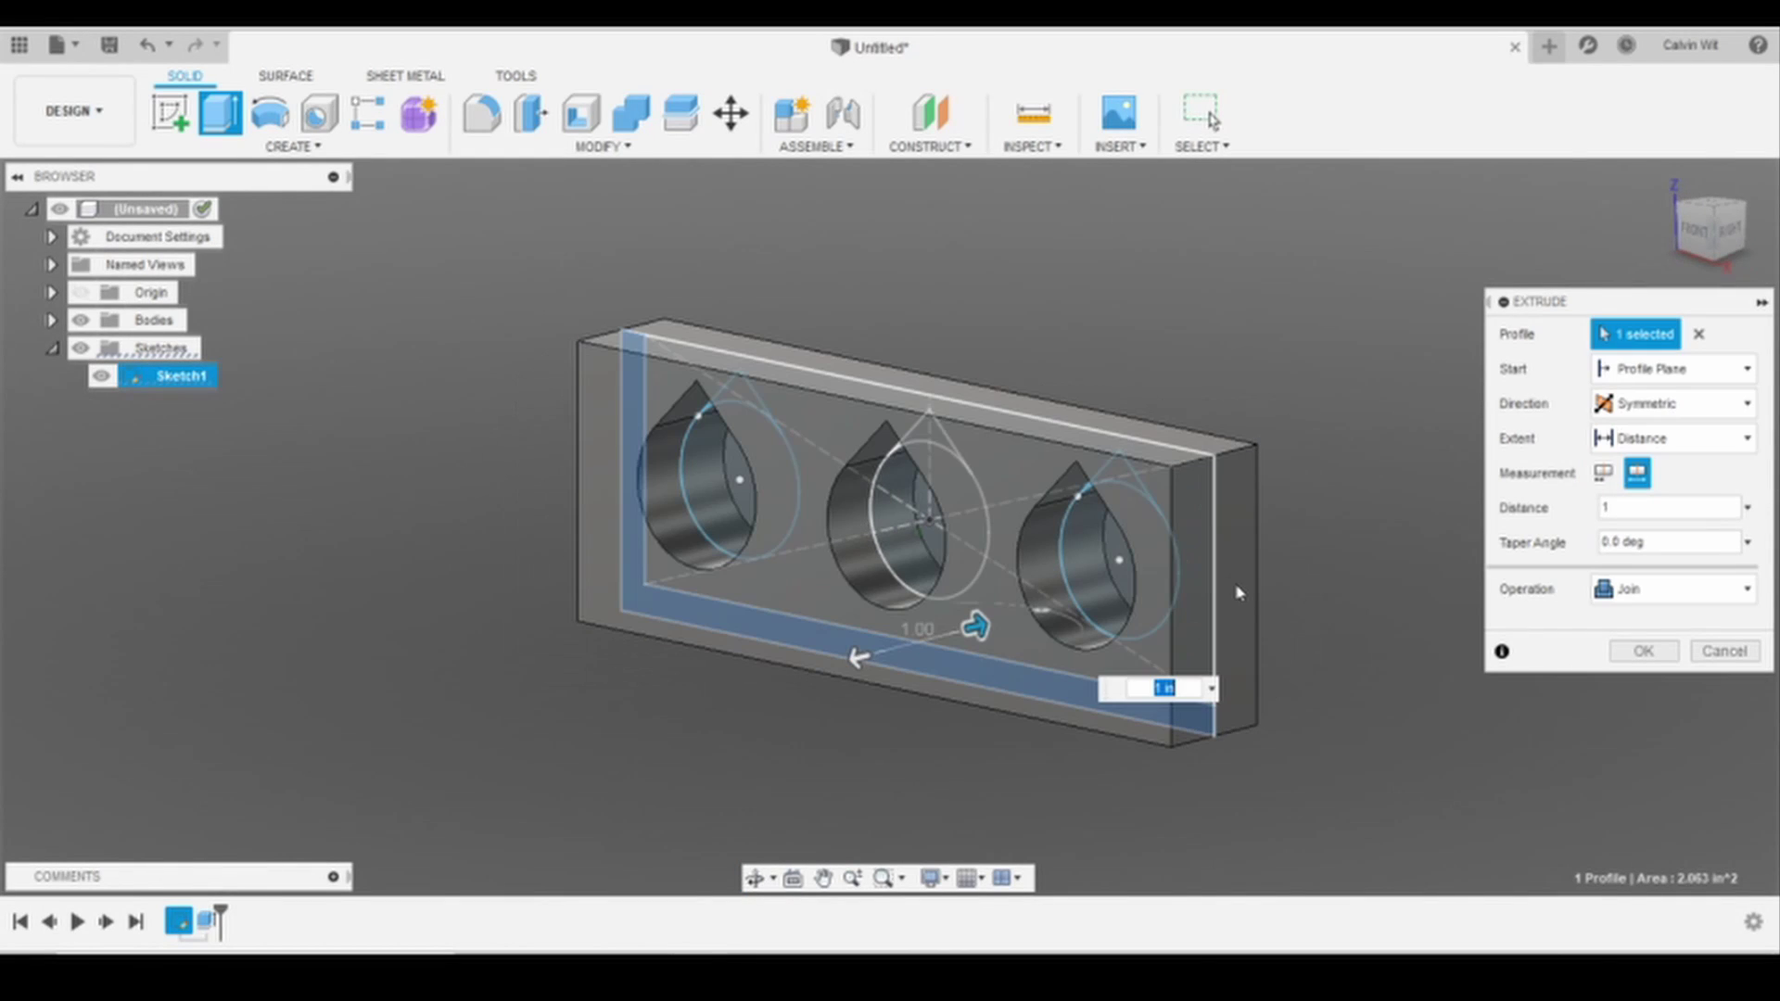
key("BackSpace")
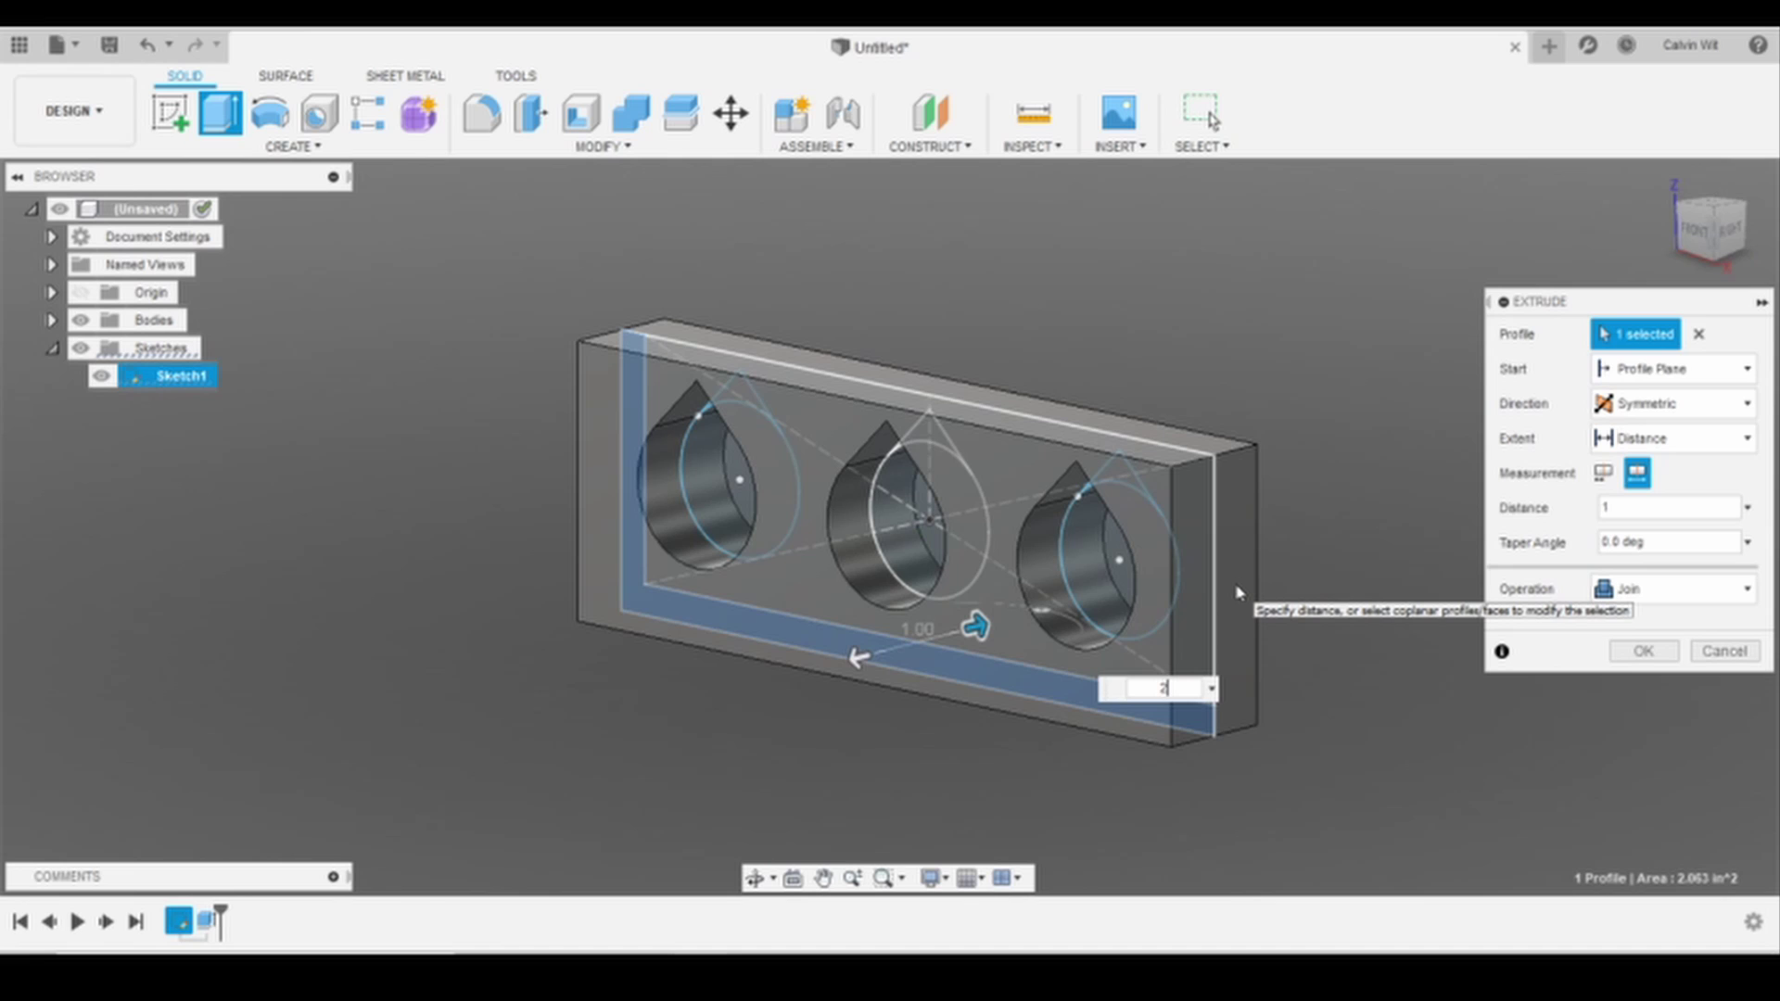
middle_click_drag(1029, 326, 825, 371, "shift")
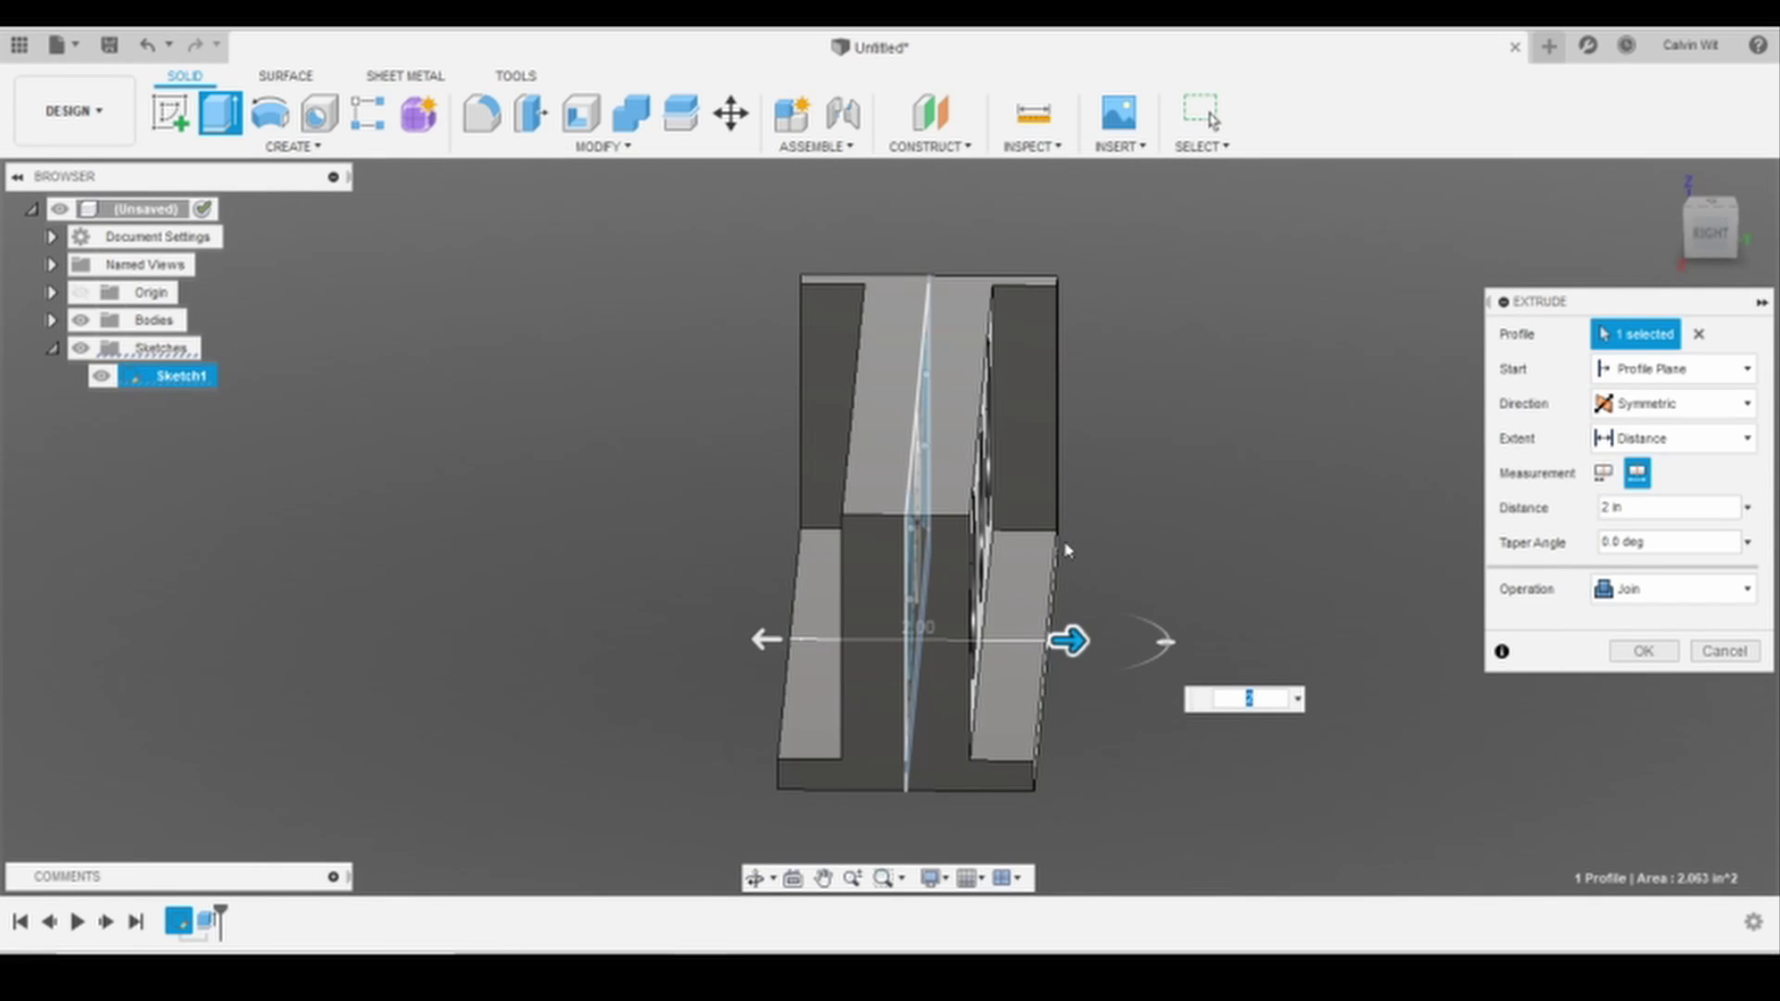
middle_click_drag(1239, 481, 1415, 527, "shift")
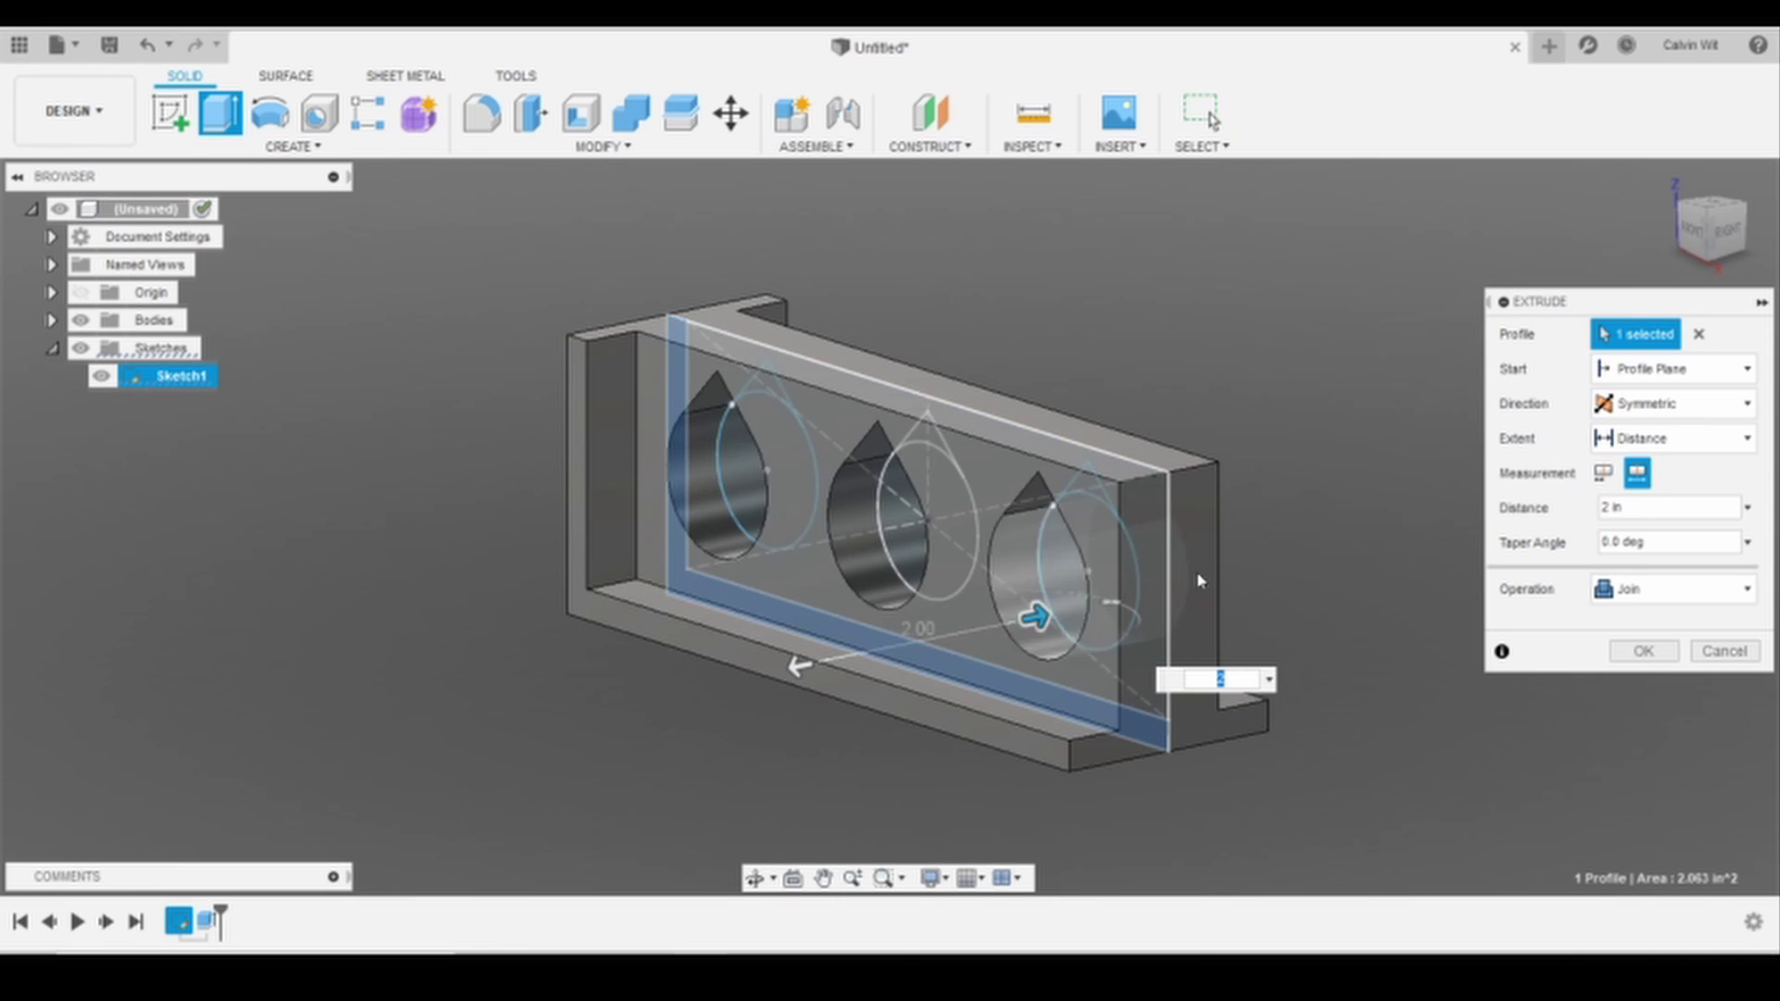
Compare the New Body operation, then complete the border extrusion with Join so it merges with the plate
left_click(1642, 589)
left_click(1647, 705)
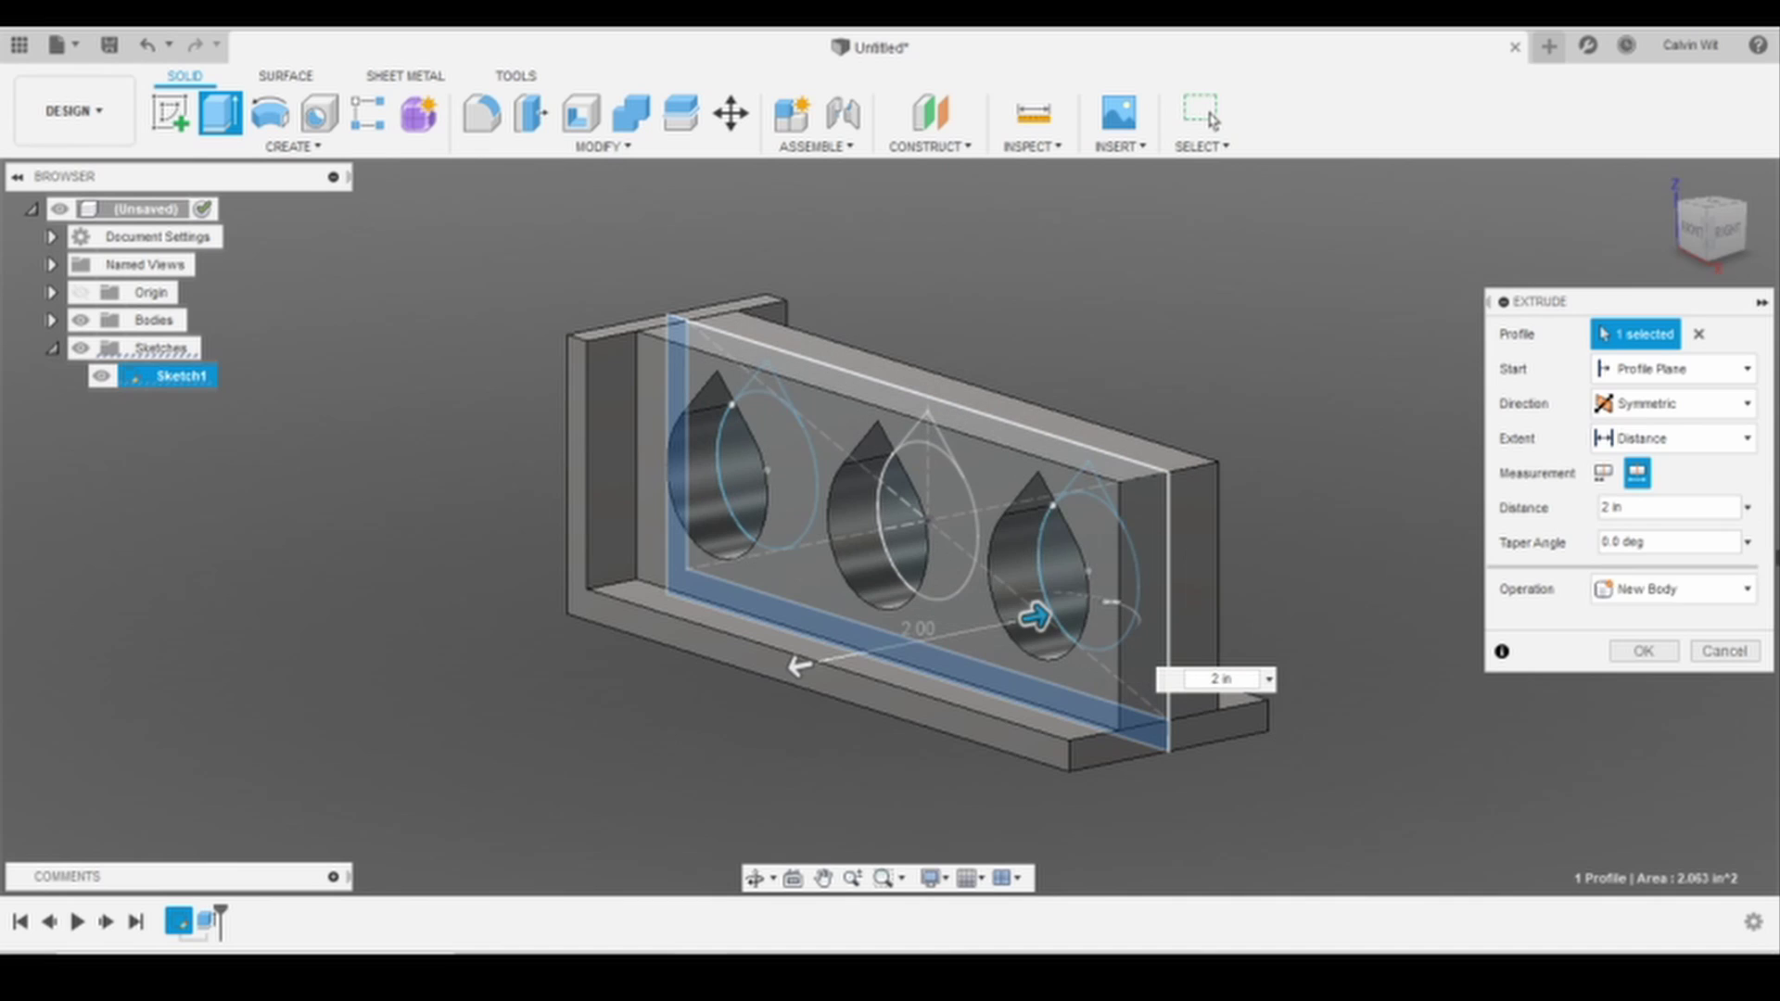
left_click(1668, 589)
left_click(1704, 629)
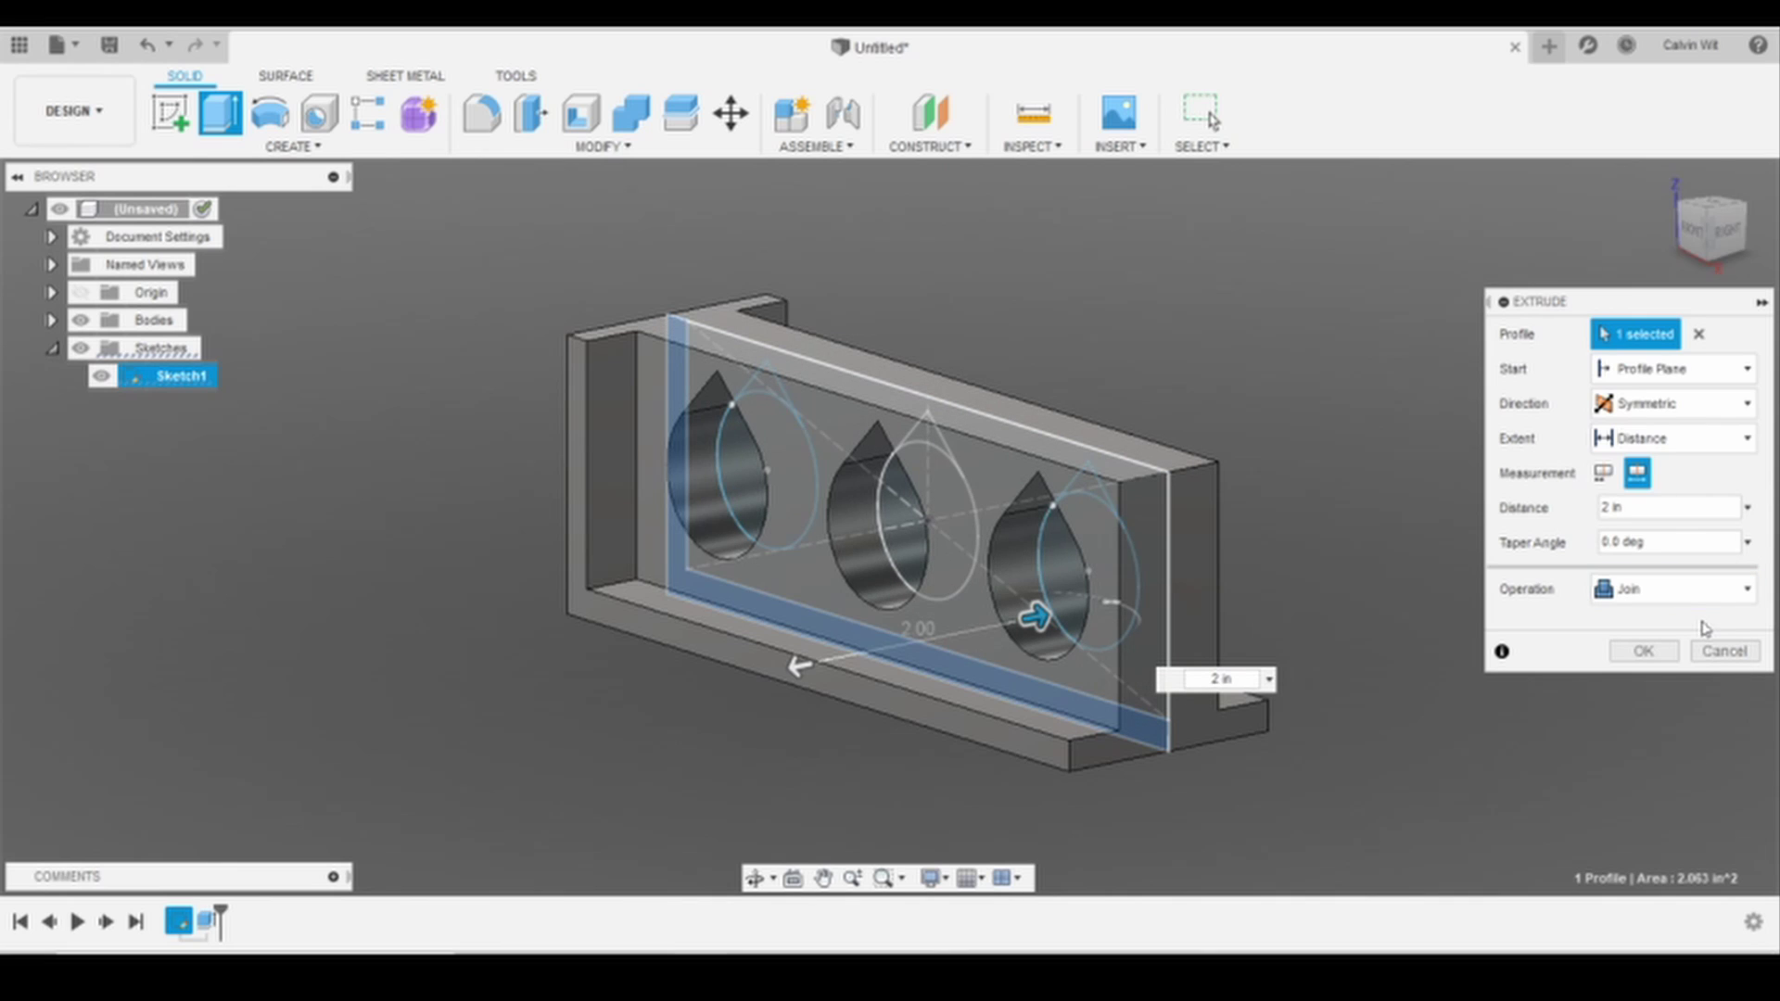
left_click(1664, 651)
Hide Sketch1 so only the solid body is displayed
left_click(106, 386)
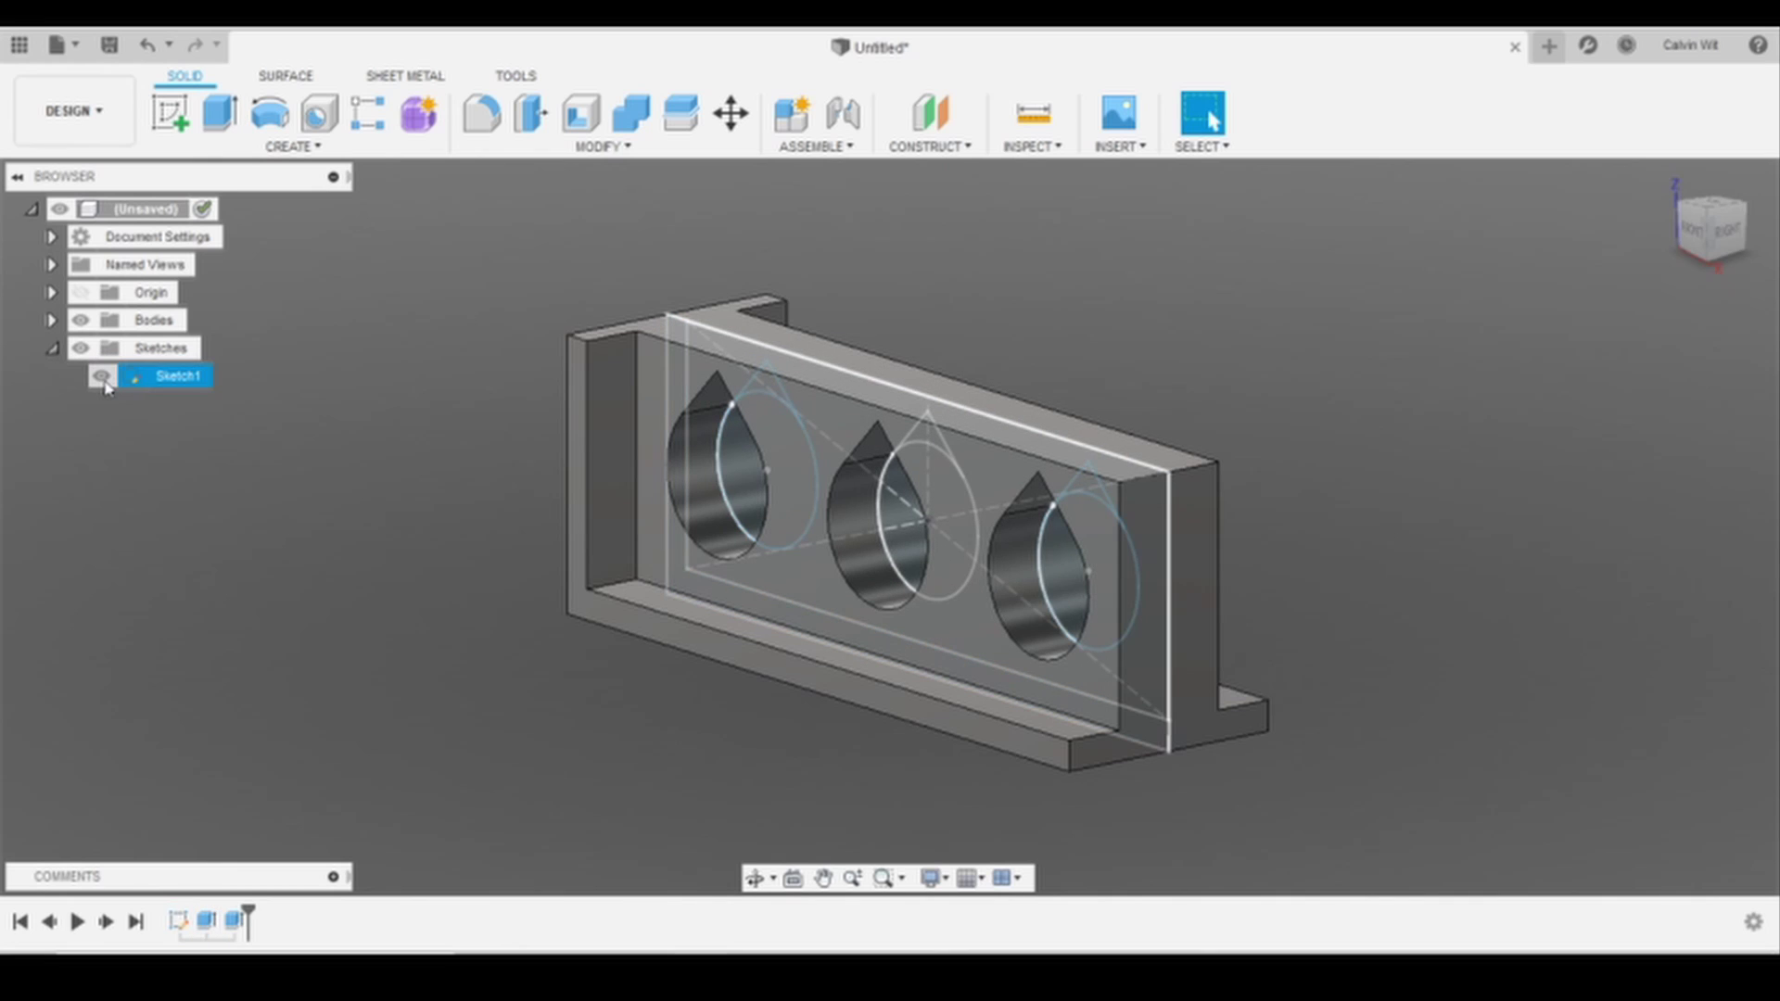
left_click(104, 382)
mouse_move(251, 493)
middle_mouse_down("shift")
mouse_move(475, 480)
mouse_move(339, 497)
middle_mouse_up("shift")
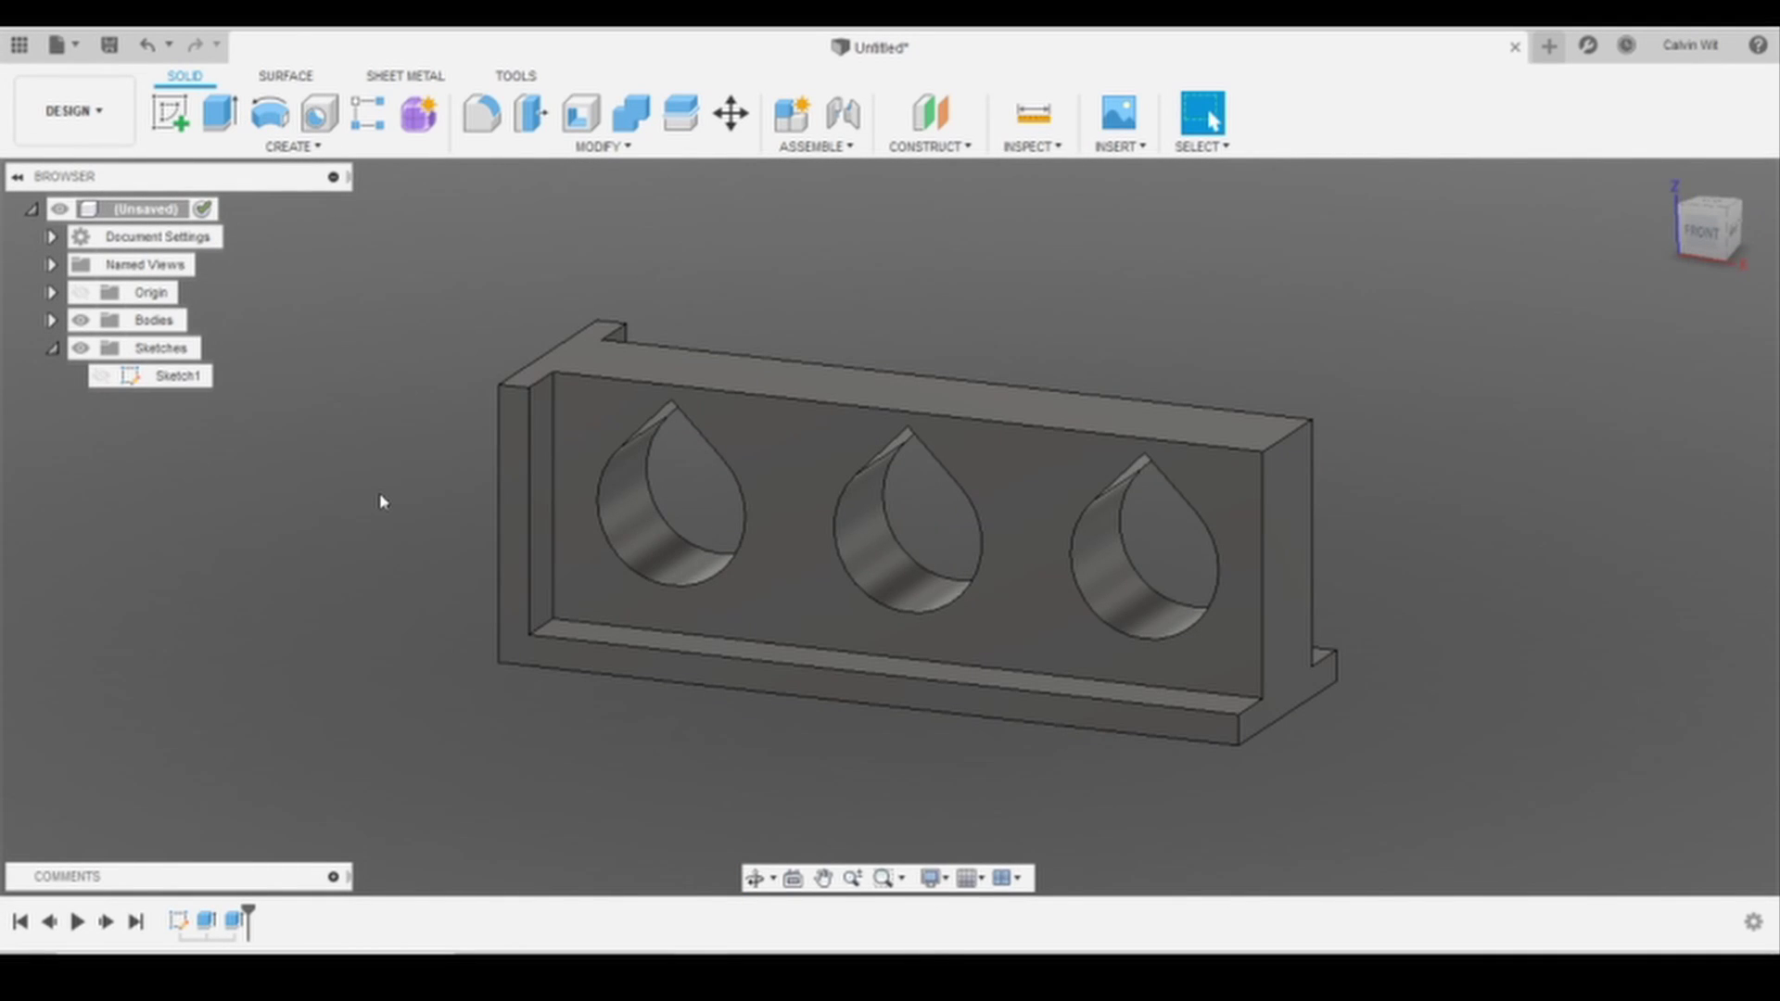
Try the 3D Print export of the body to an STL file with the print utility option off, cancelling at the save stage
left_click(58, 45)
left_click(139, 339)
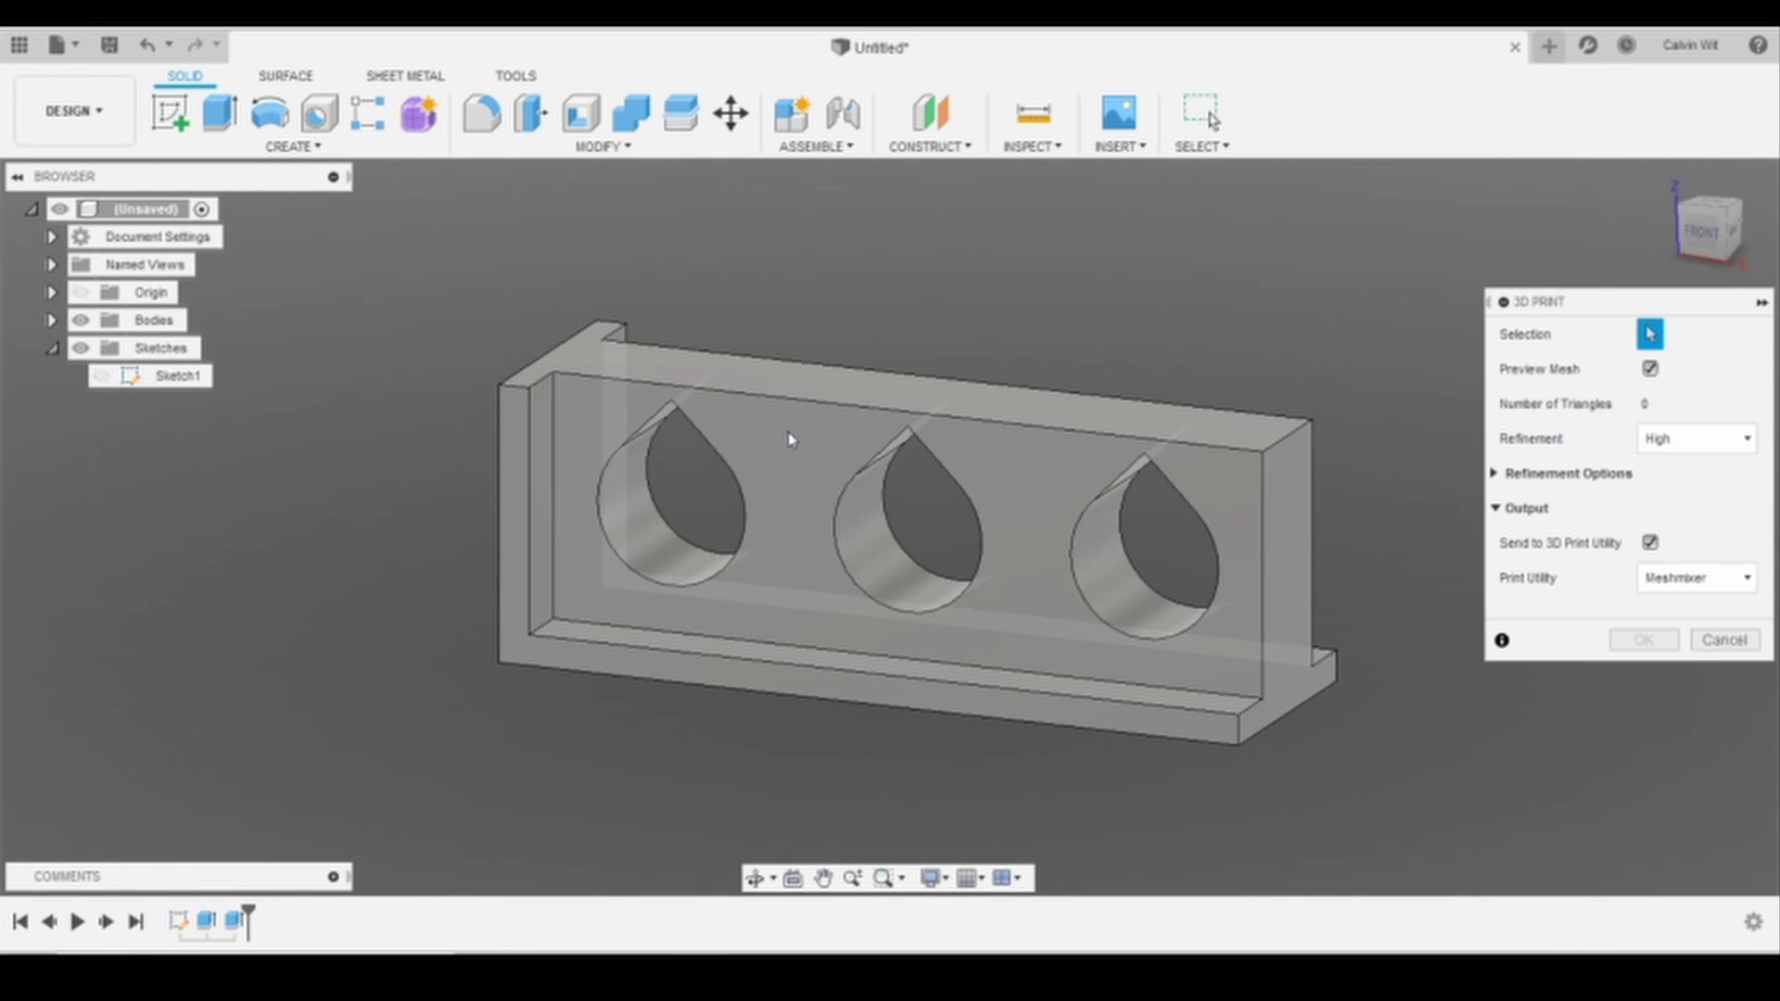
left_click(789, 439)
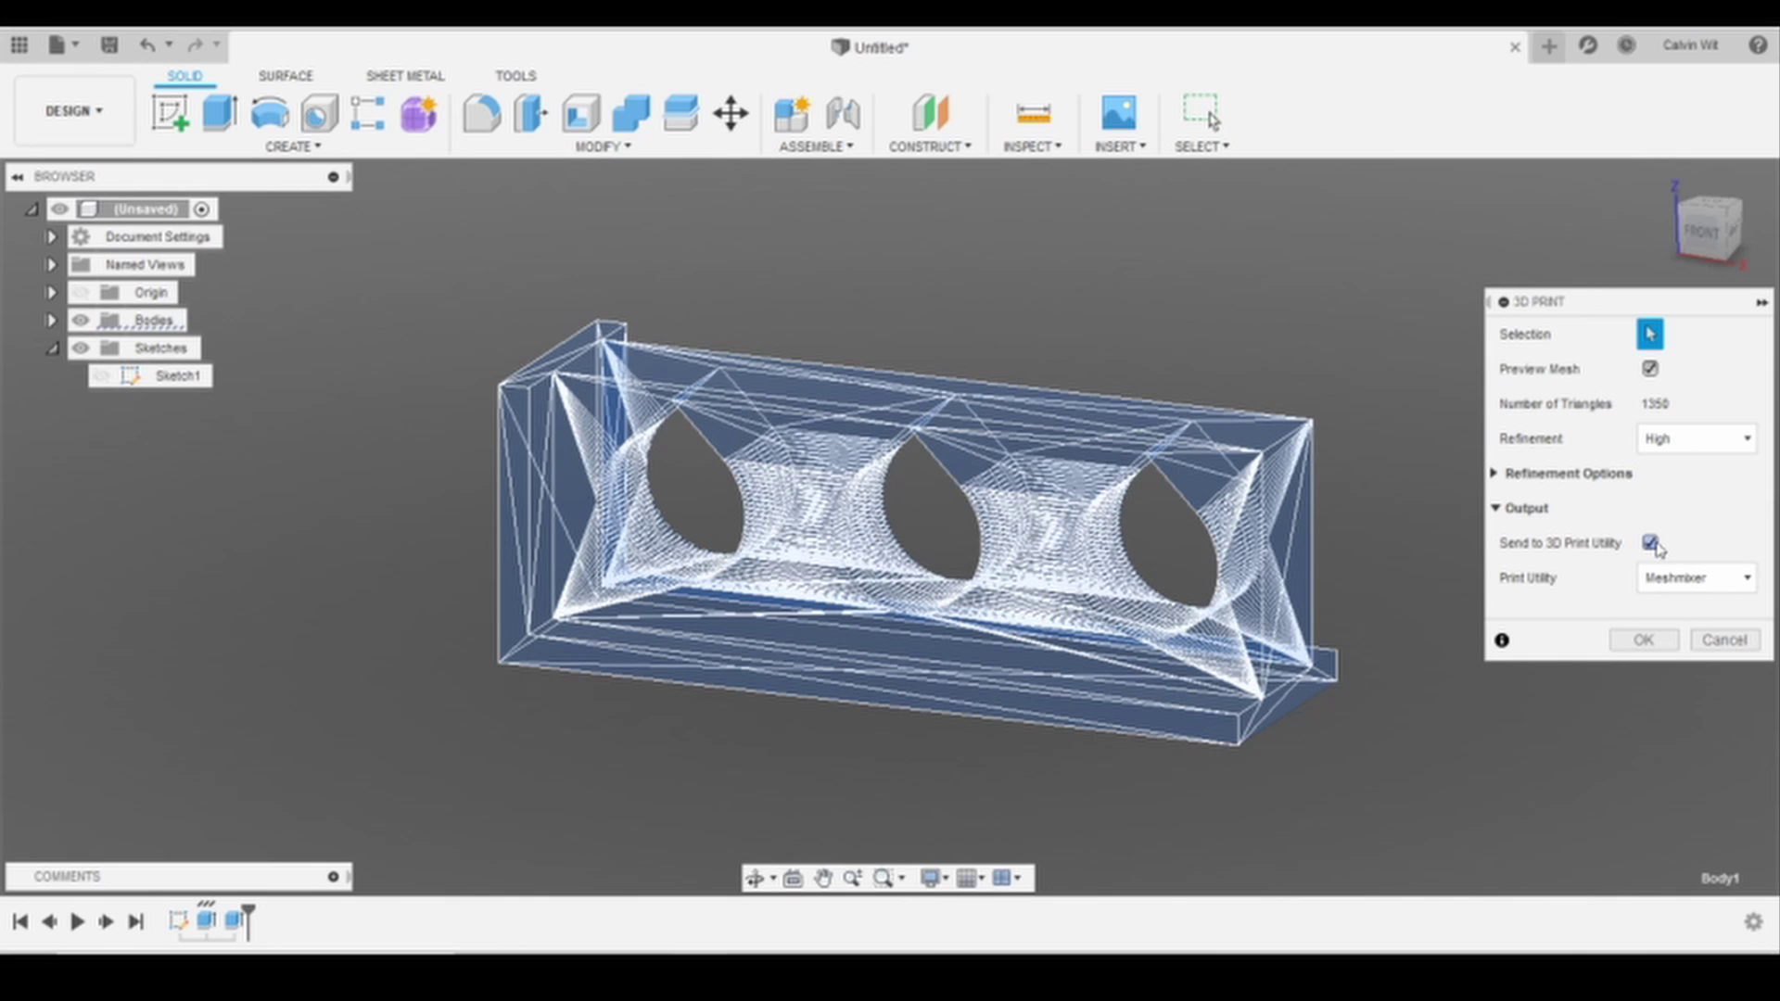
left_click(1651, 544)
left_click(1645, 603)
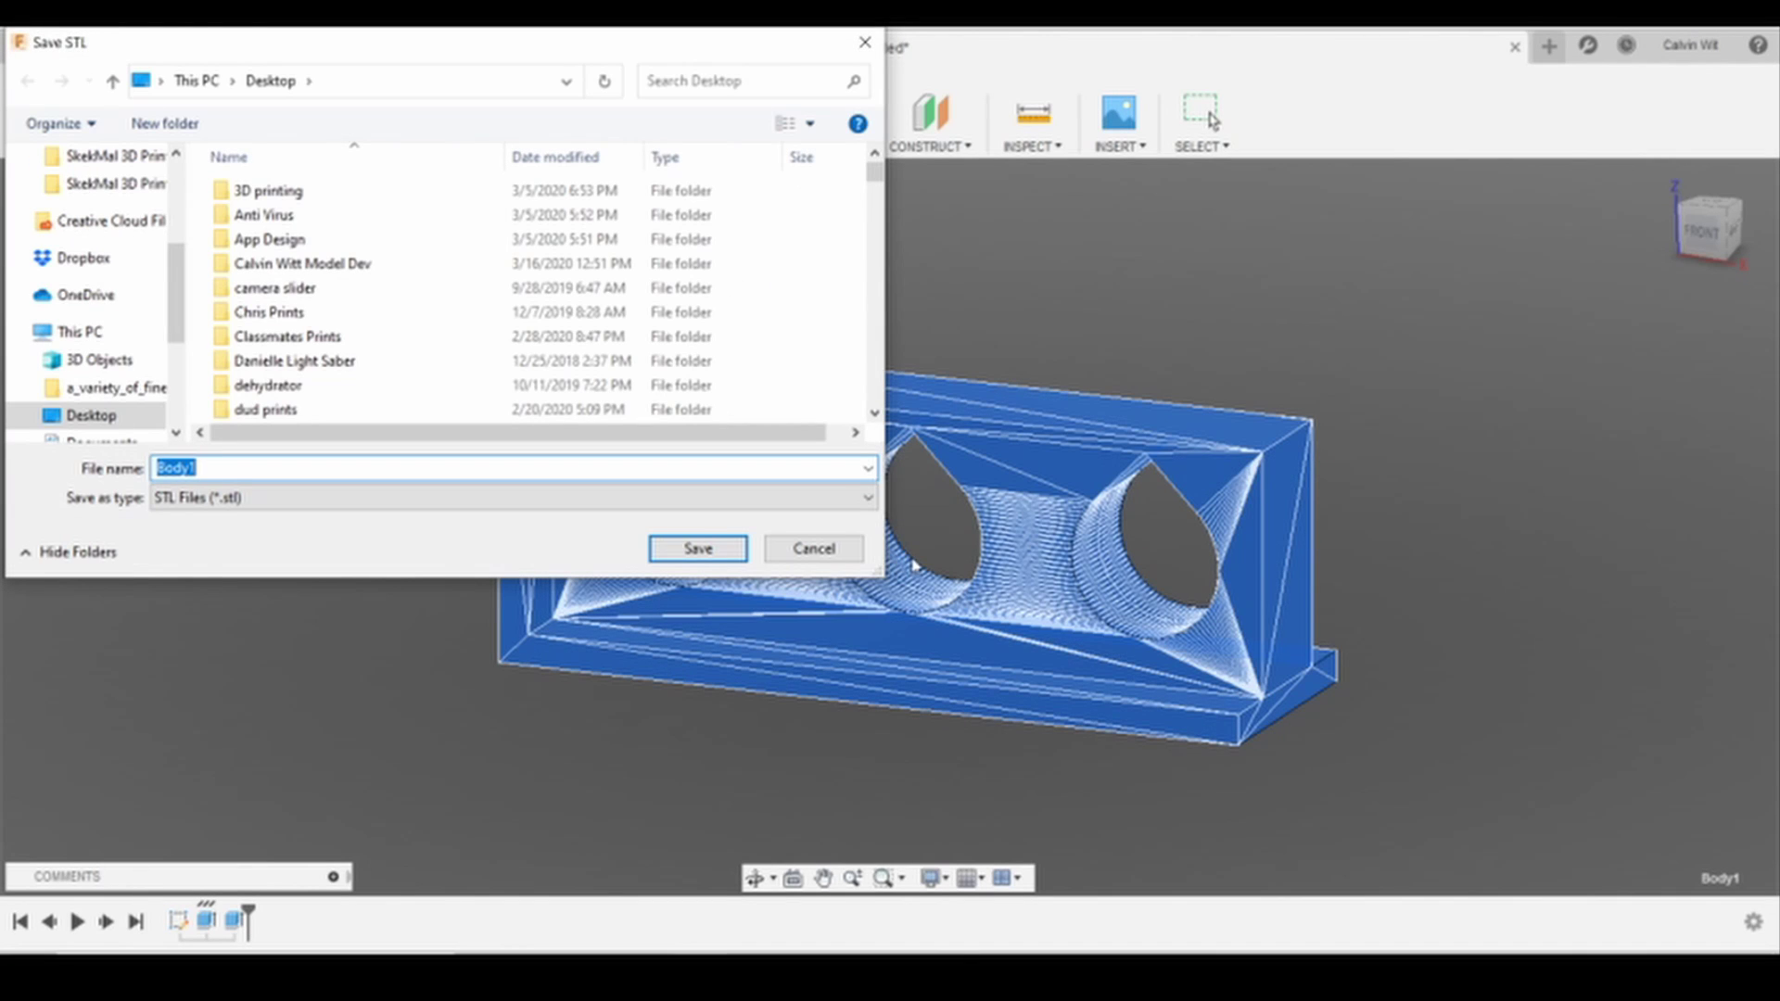
left_click(813, 551)
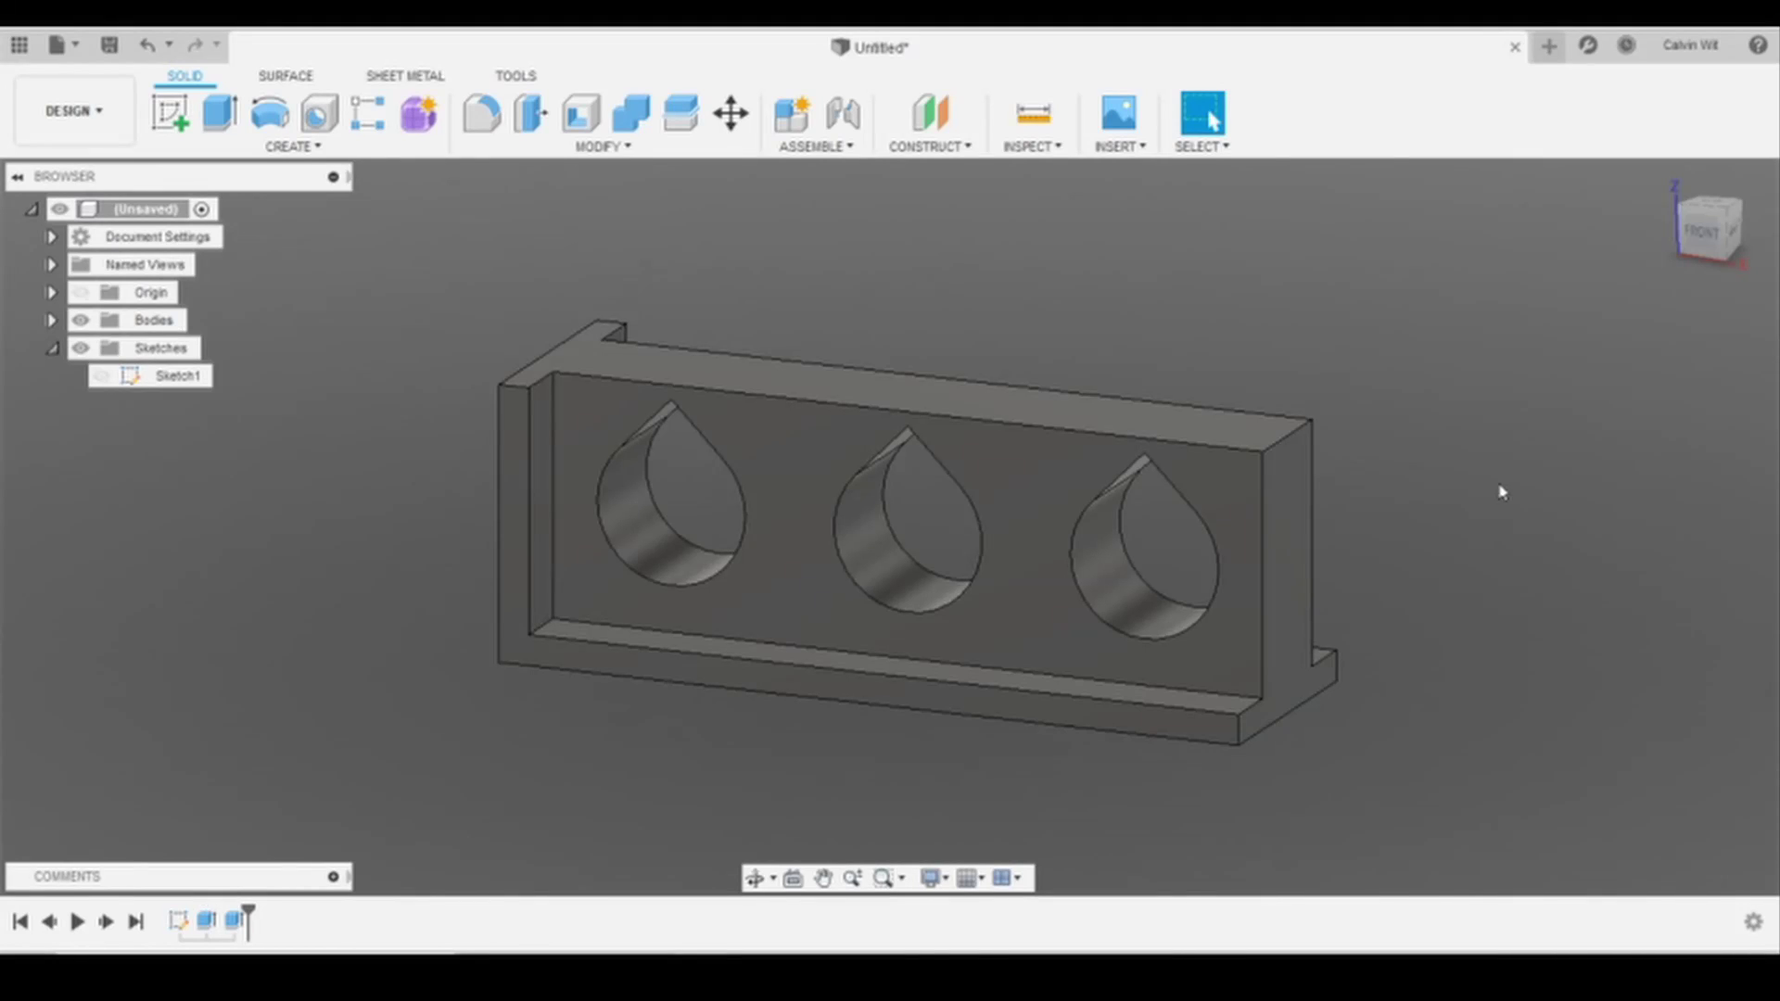
mouse_move(1390, 497)
middle_mouse_down("shift")
mouse_move(1414, 477)
mouse_move(1398, 484)
middle_mouse_up("shift")
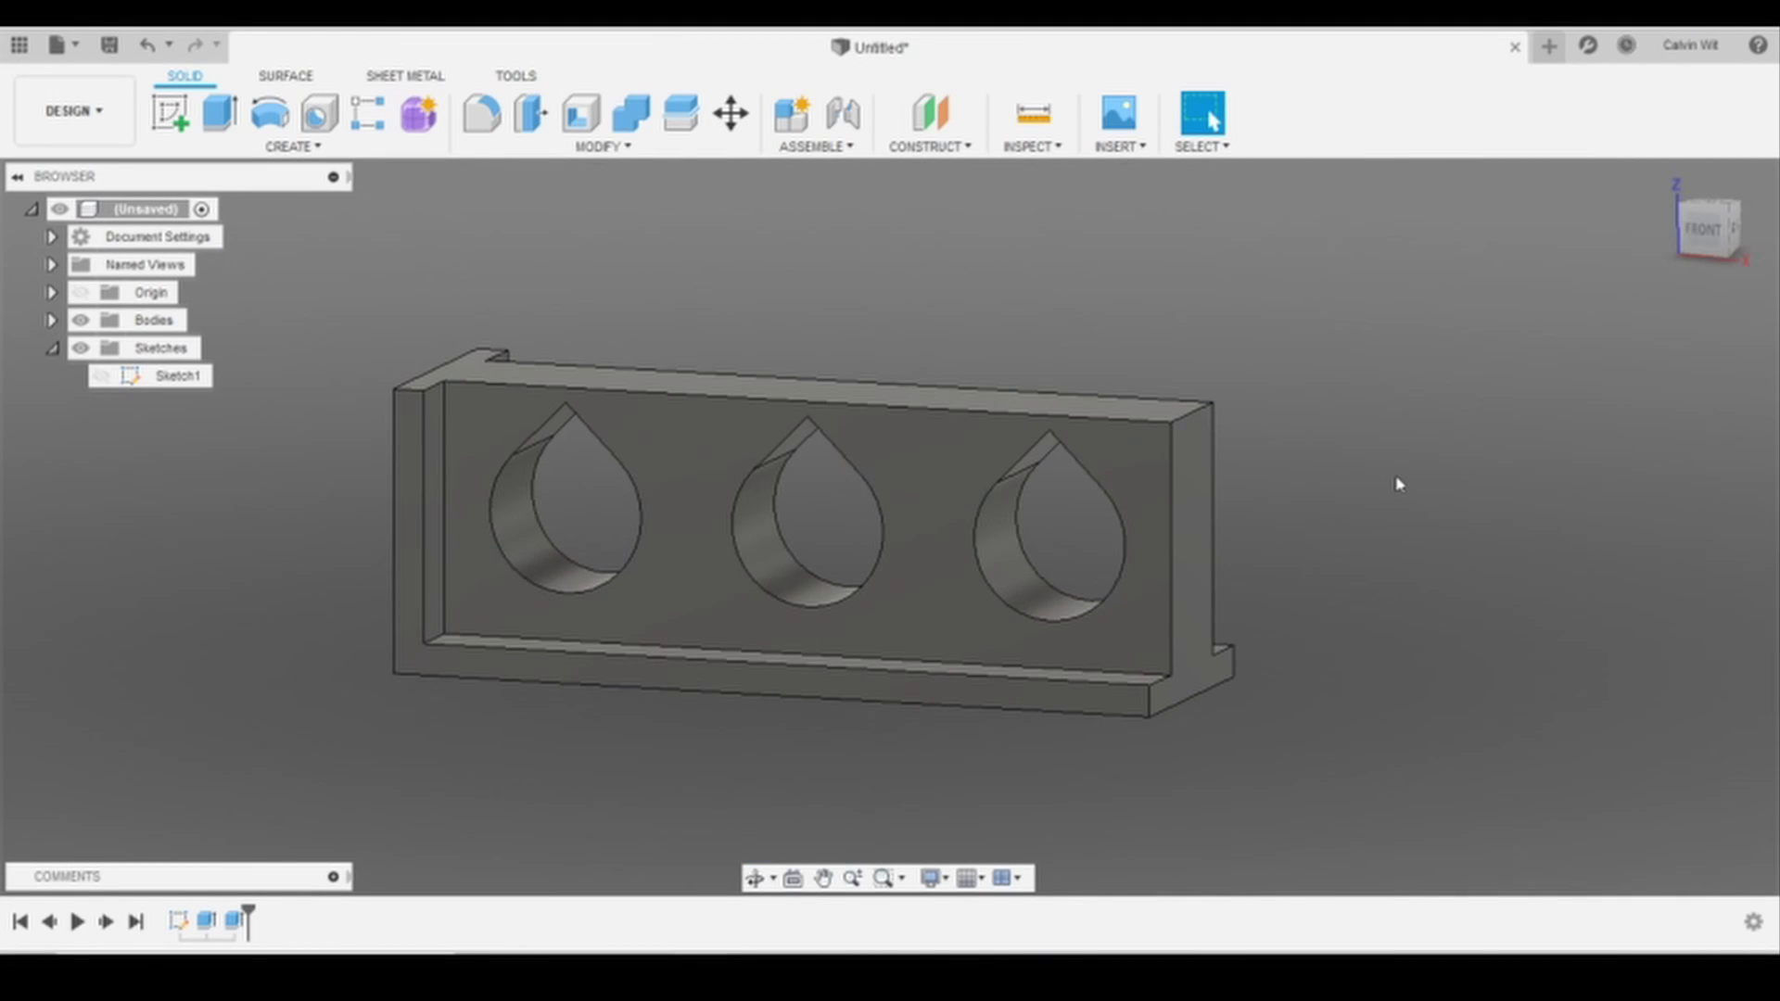